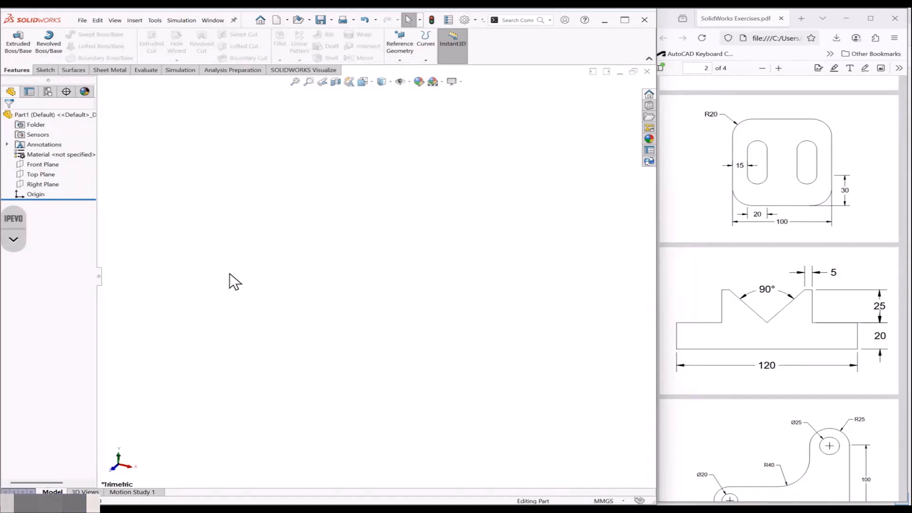
Step: Start a new sketch on the Front Plane
scroll(755, 354, "up", 2, "ctrl")
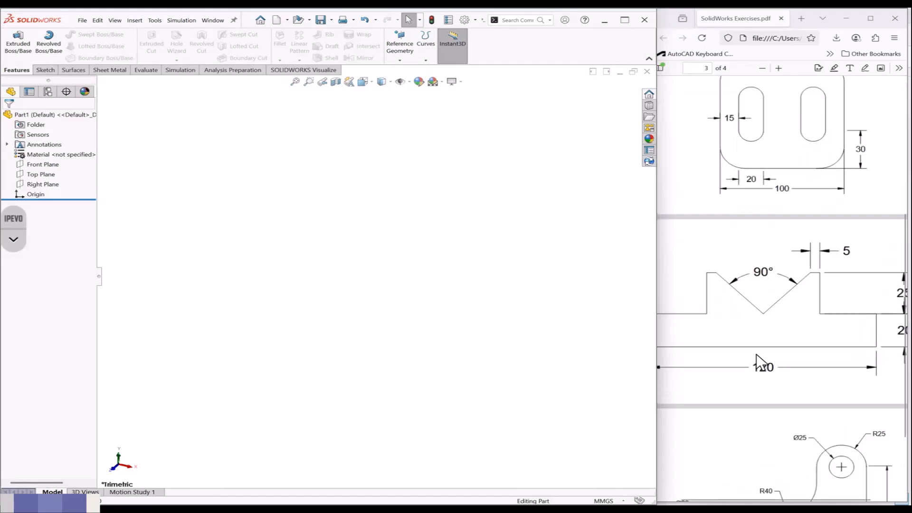
scroll(757, 354, "down", 2, "ctrl")
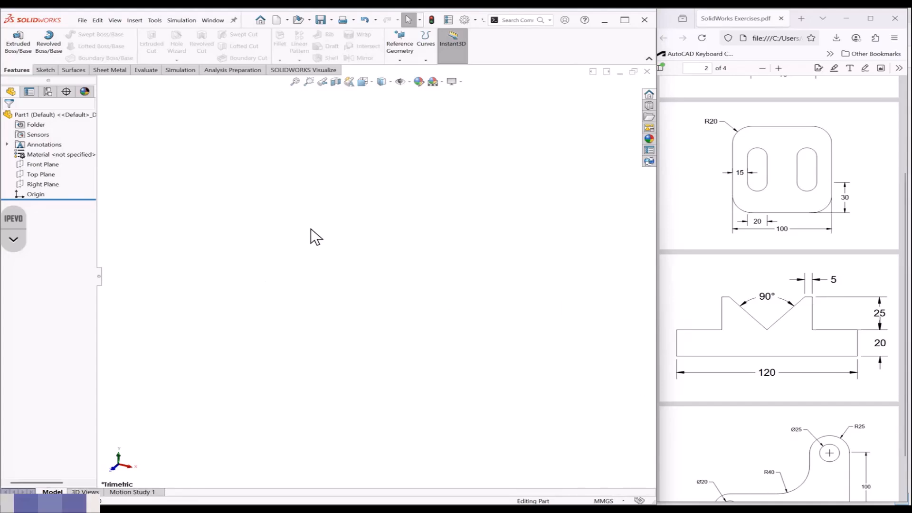
left_click(57, 164)
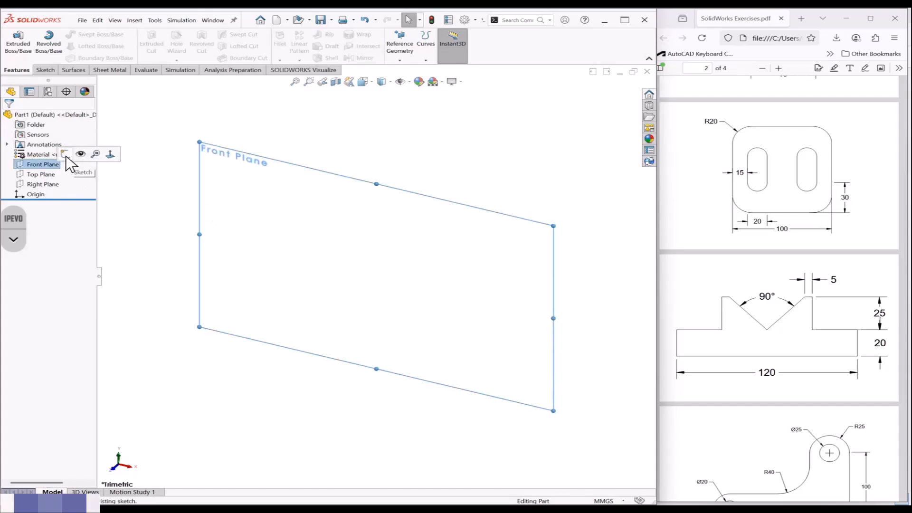
left_click(148, 127)
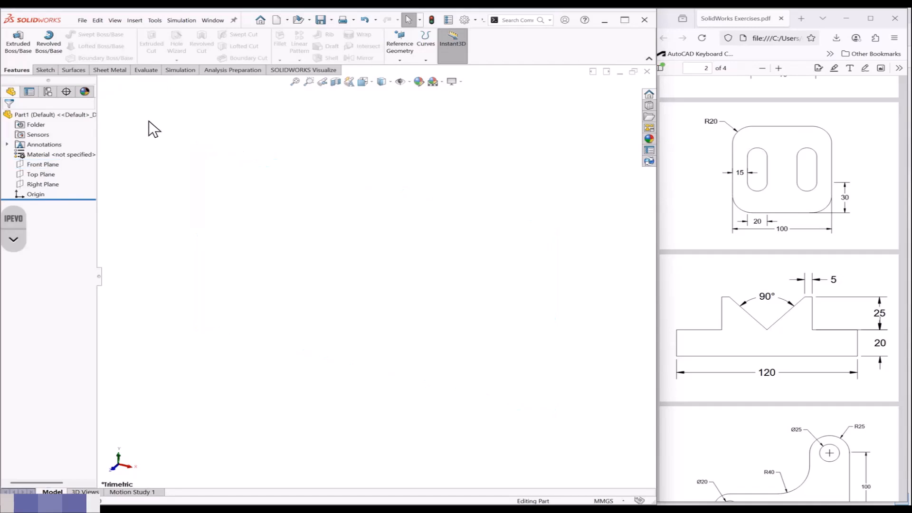
left_click(46, 70)
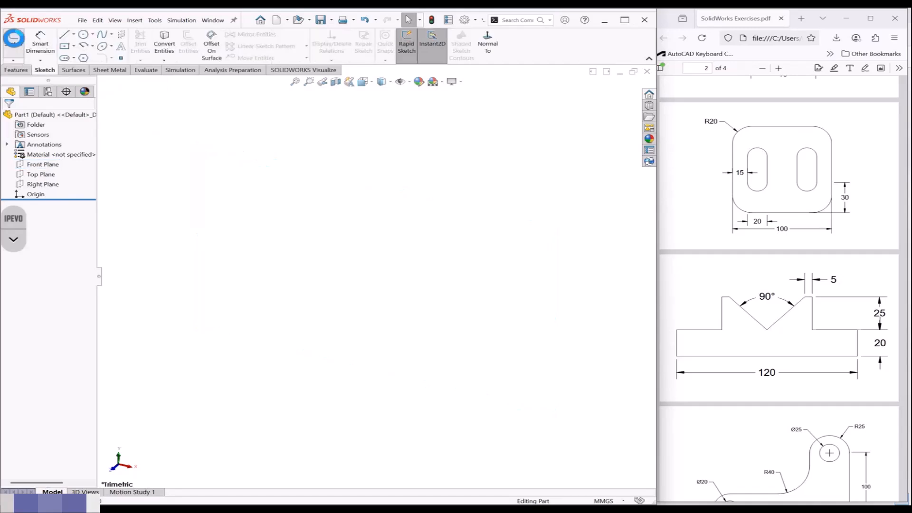
left_click(13, 39)
left_click(202, 153)
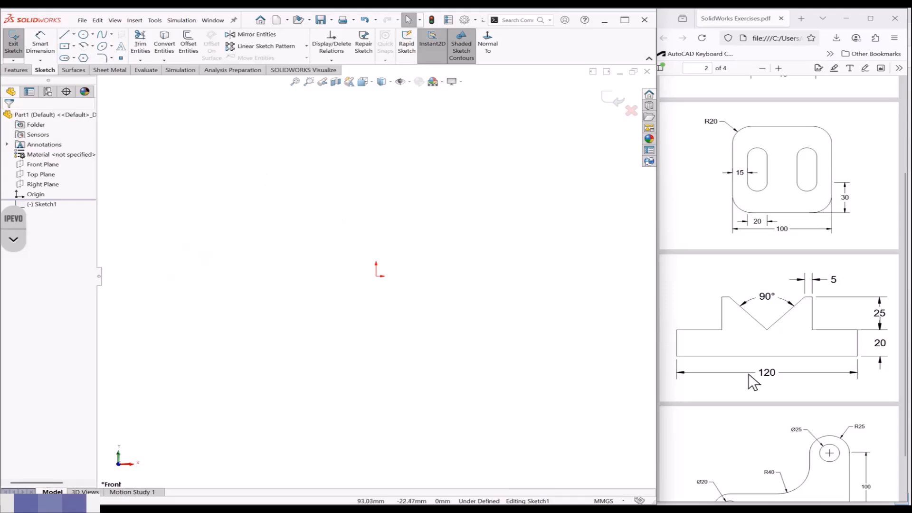
Step: Draw a horizontal midpoint line about 62 mm long, centred on the origin, as the profile's base
left_click(74, 35)
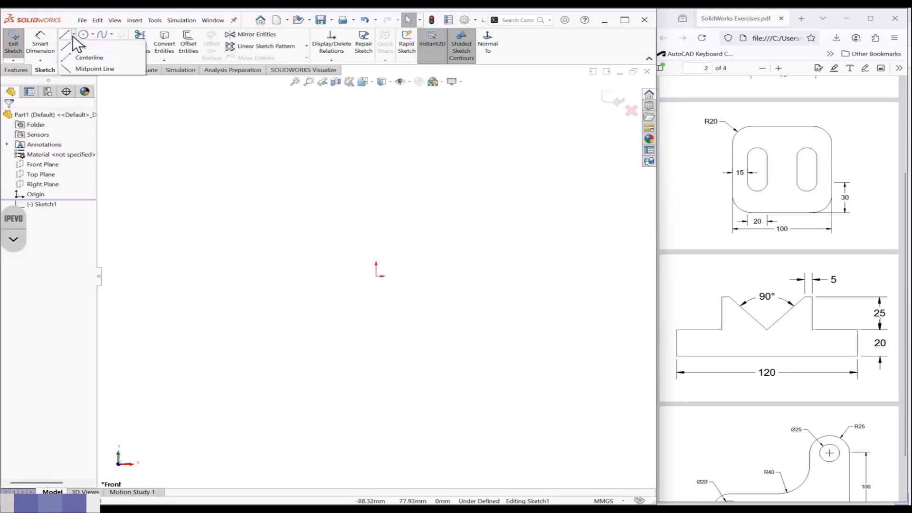
left_click(95, 69)
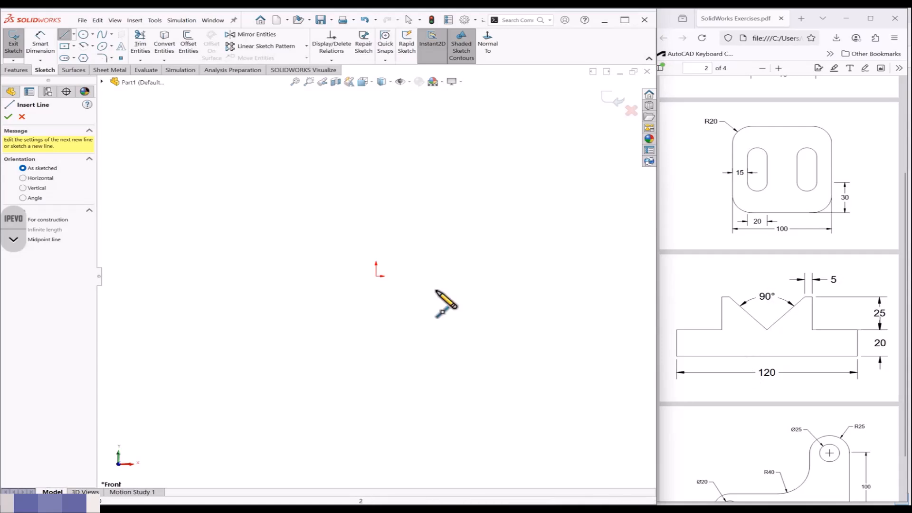
left_click(377, 277)
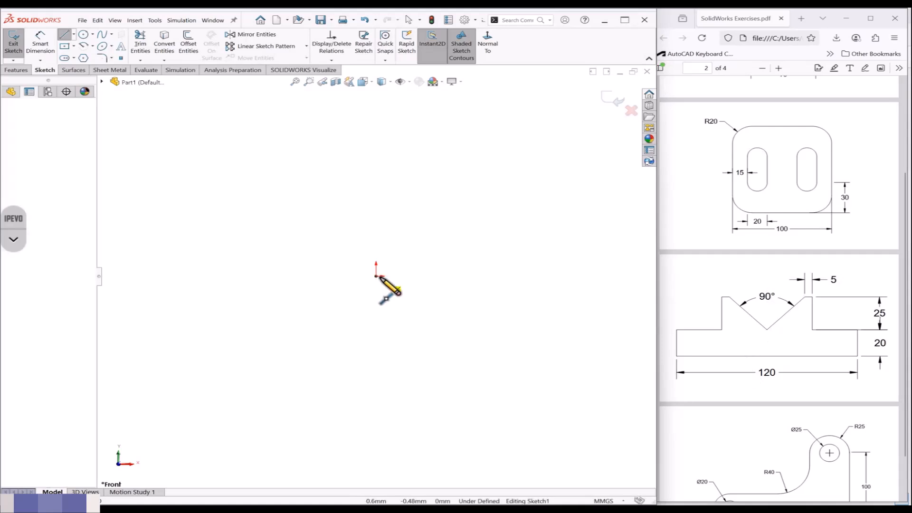
left_click(467, 276)
key("Escape")
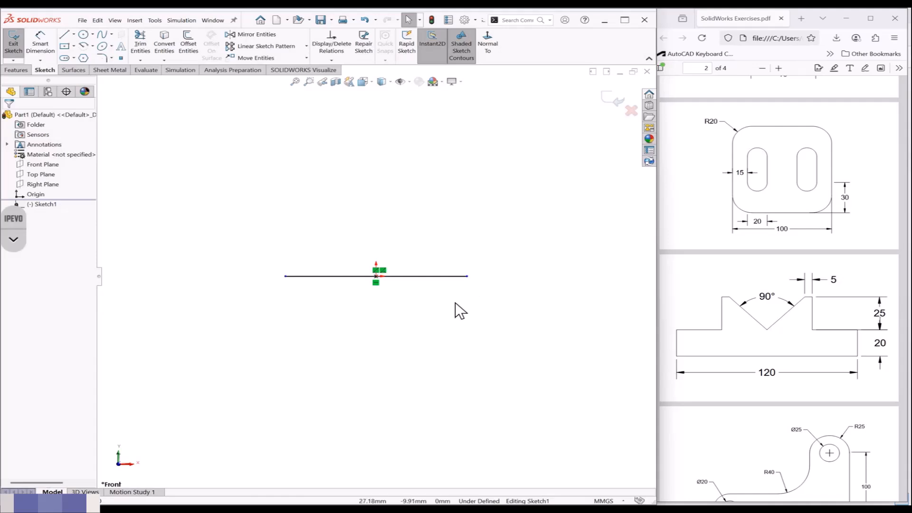
Step: Dimension the horizontal base line's length to 120 mm
key("d")
left_click(423, 277)
left_click(362, 303)
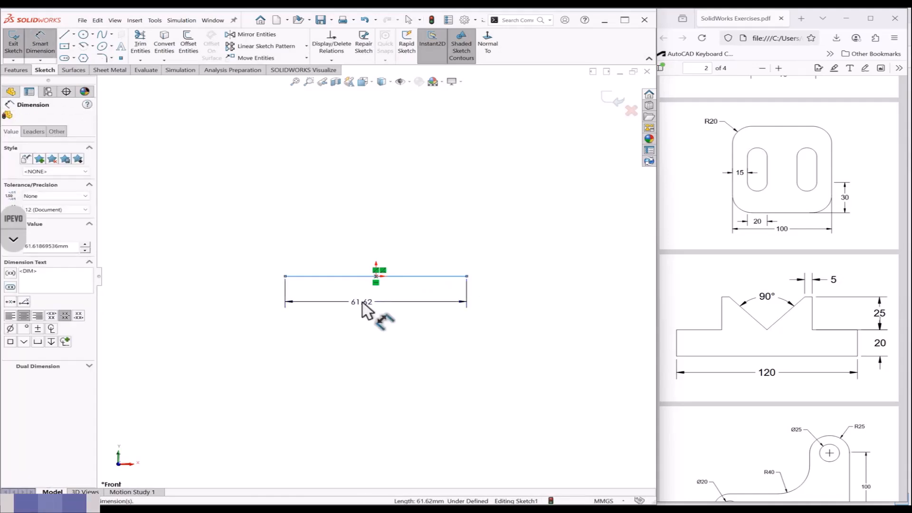
type("120")
key("Return")
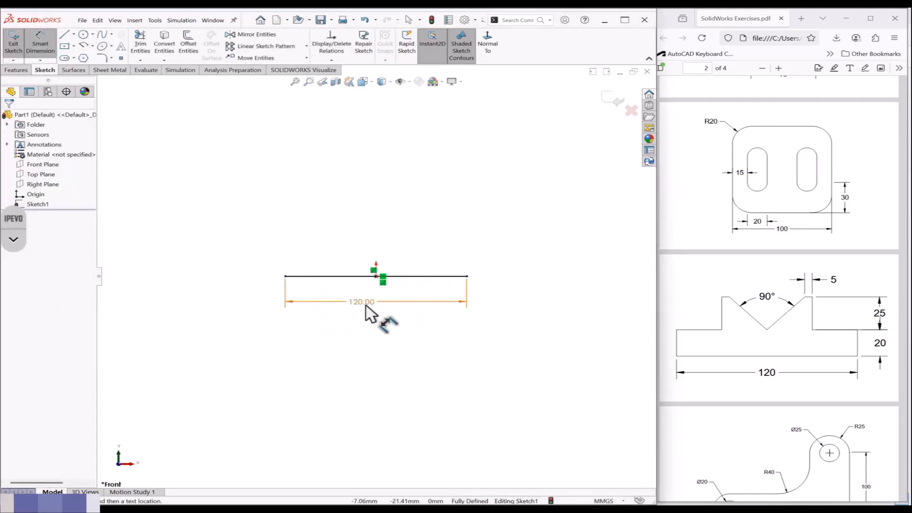
key("Escape")
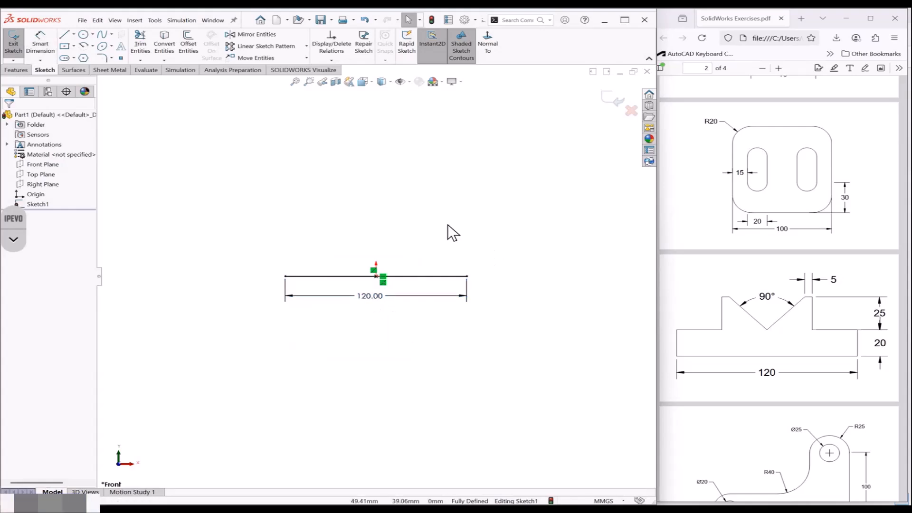
Step: Sketch a stepped line chain from the base line's right end: about 33 mm up, 14 mm left, 17 mm up and 11 mm left
key("l")
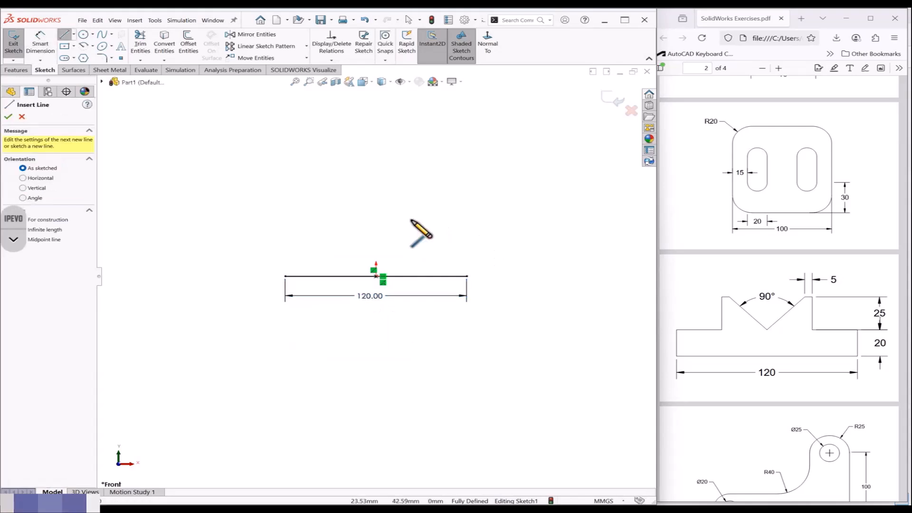
left_click(467, 276)
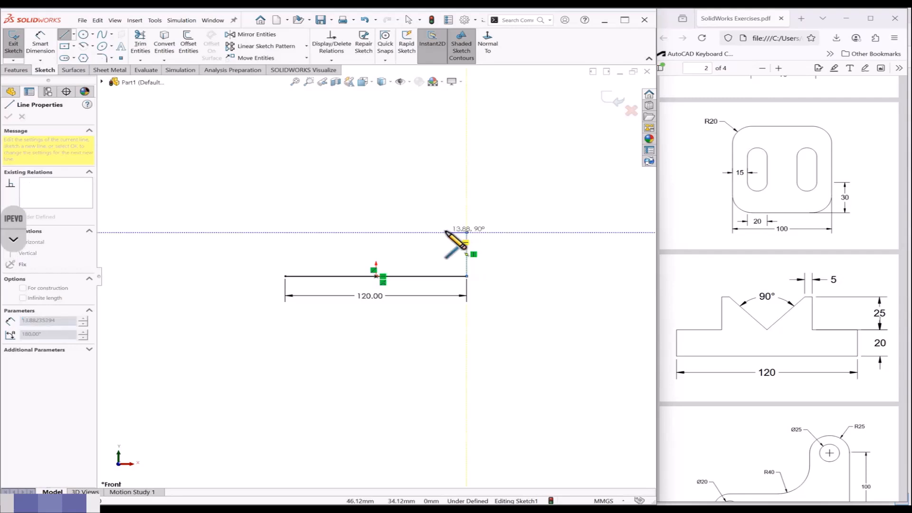
left_click(467, 233)
left_click(445, 232)
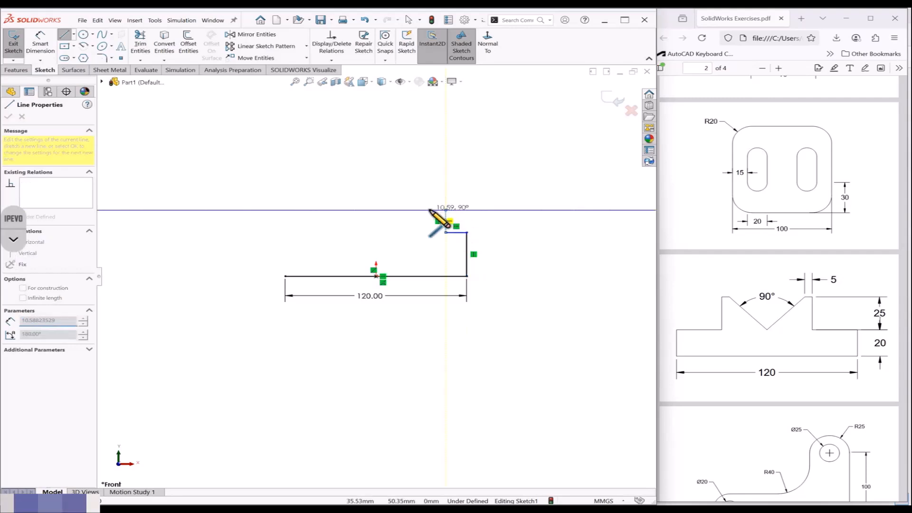
left_click(446, 210)
left_click(429, 210)
key("Escape")
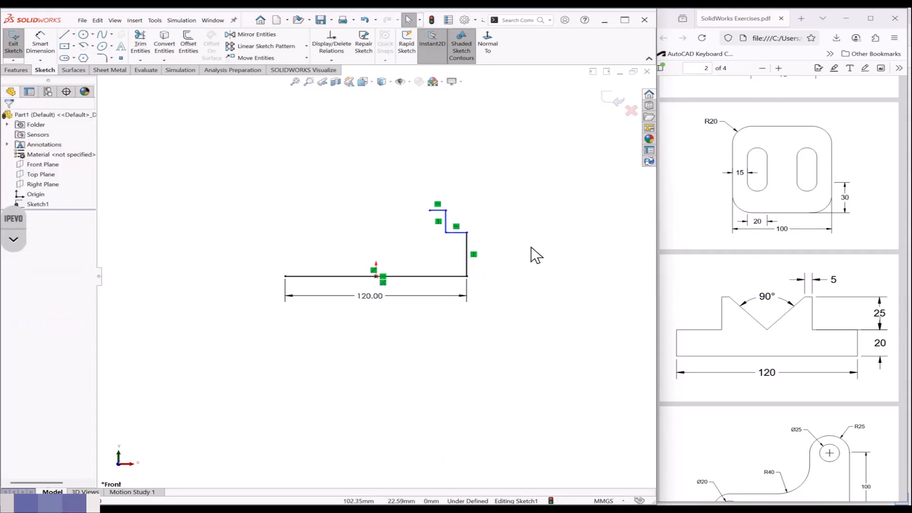
Step: Dimension the lower vertical line of the stepped profile to 20 mm and the upper vertical line to 25 mm
key("d")
left_click(467, 257)
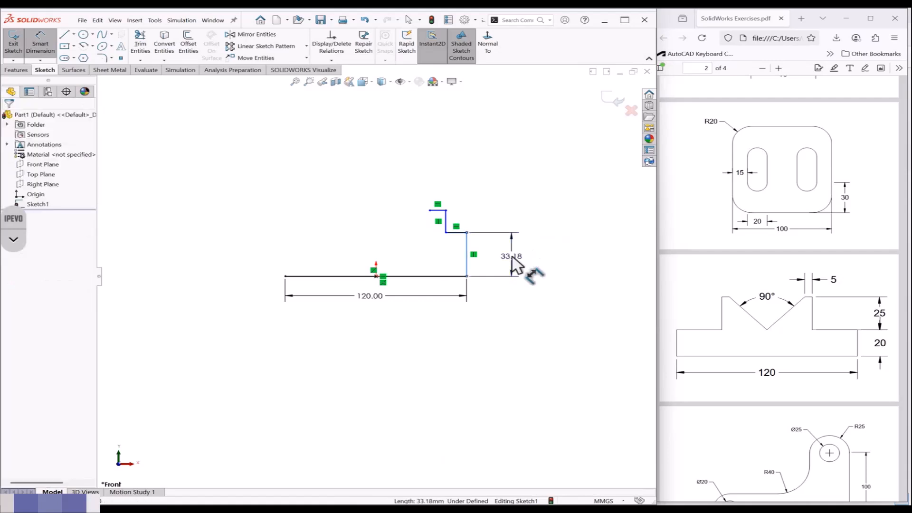
left_click(514, 267)
type("20")
key("Return")
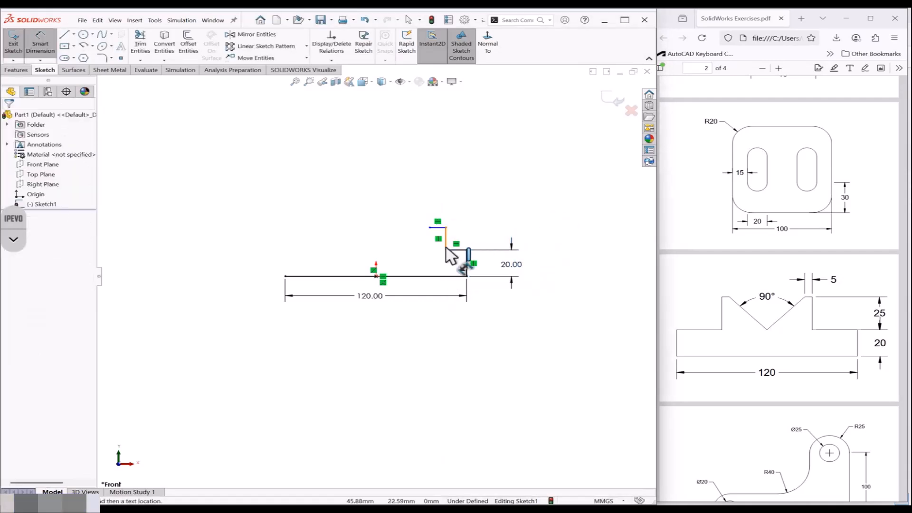
left_click(446, 240)
left_click(494, 228)
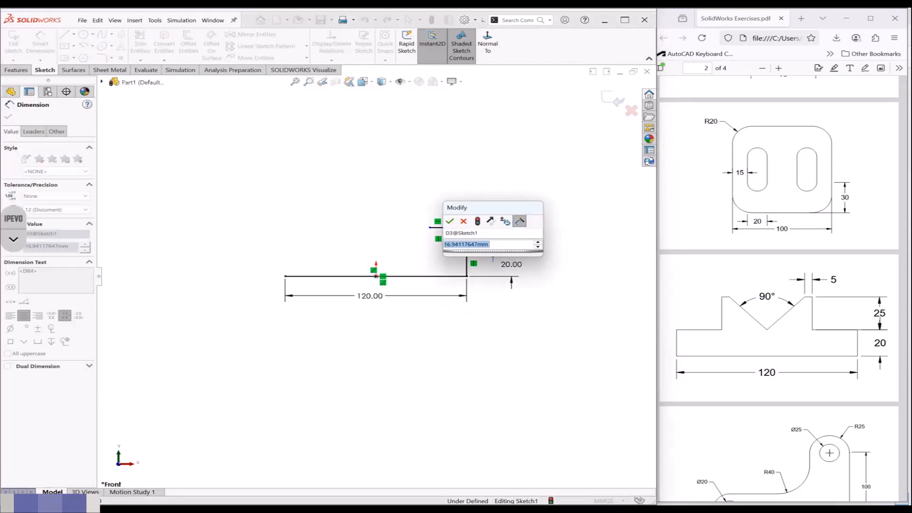
type("25")
key("Return")
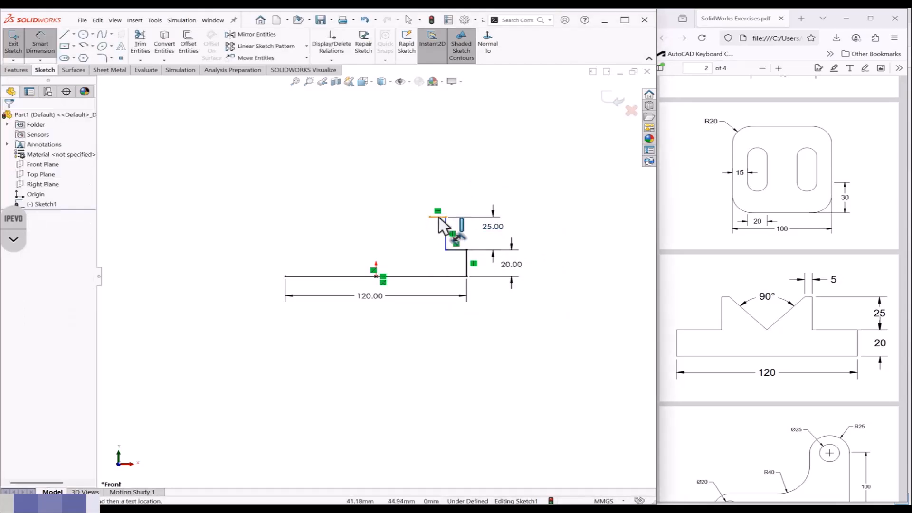
Step: Dimension the short horizontal line at the top of the stepped profile to 5 mm
left_click(439, 217)
left_click(440, 188)
type("5")
key("Return")
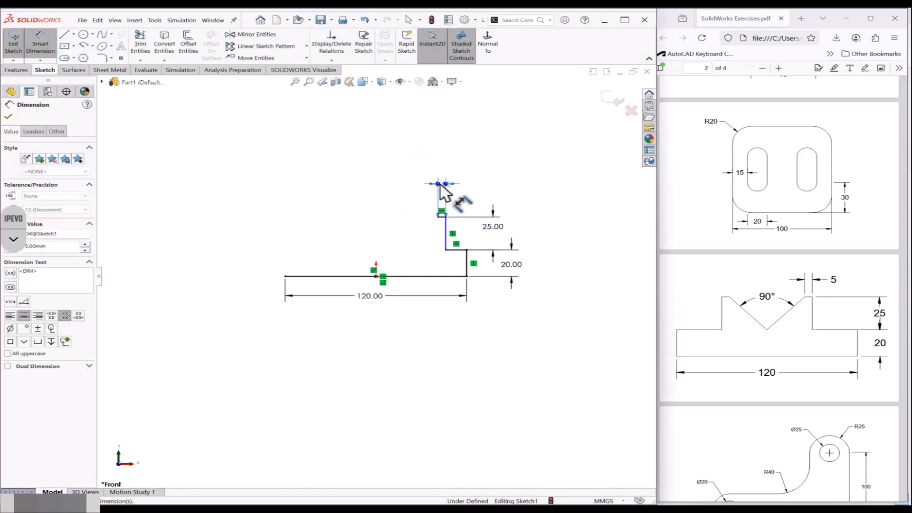
key("Escape")
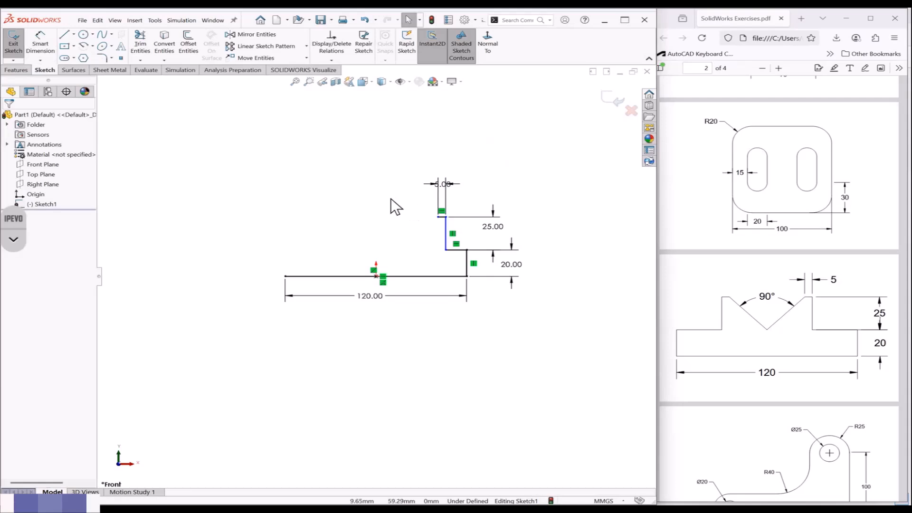
Step: Draw a vertical line about 77 mm long upward from the origin and convert it to construction geometry
key("l")
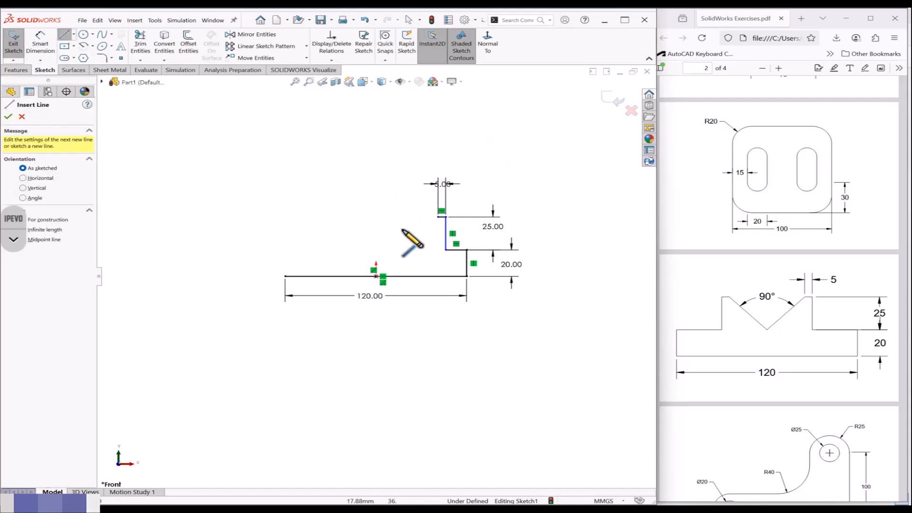
left_click(376, 276)
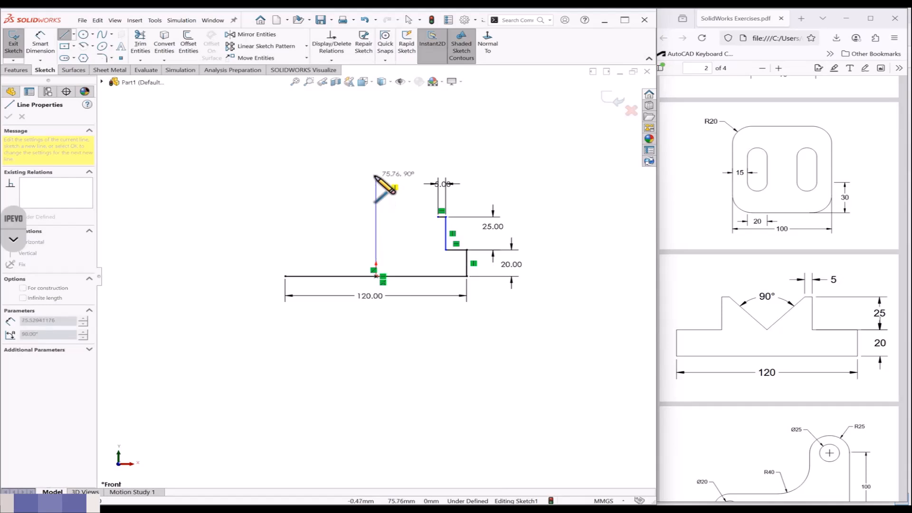
left_click(375, 175)
key("Escape")
left_click(373, 189)
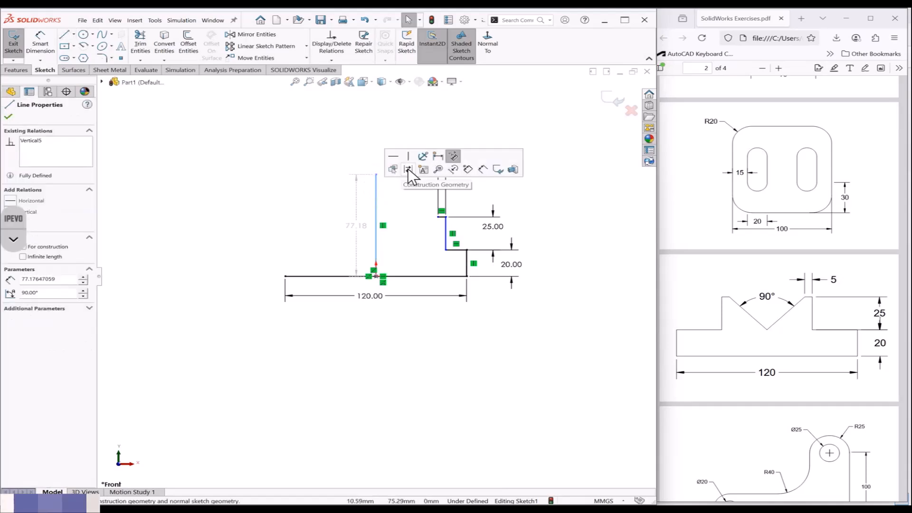
left_click(409, 168)
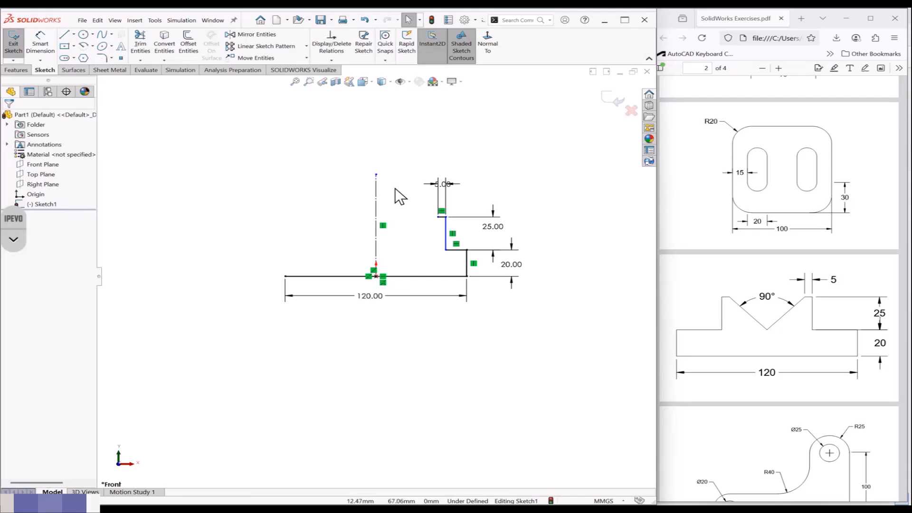
Step: Draw a sloped line from the free end of the 5 mm top line down to the vertical centerline
key("l")
left_click(439, 216)
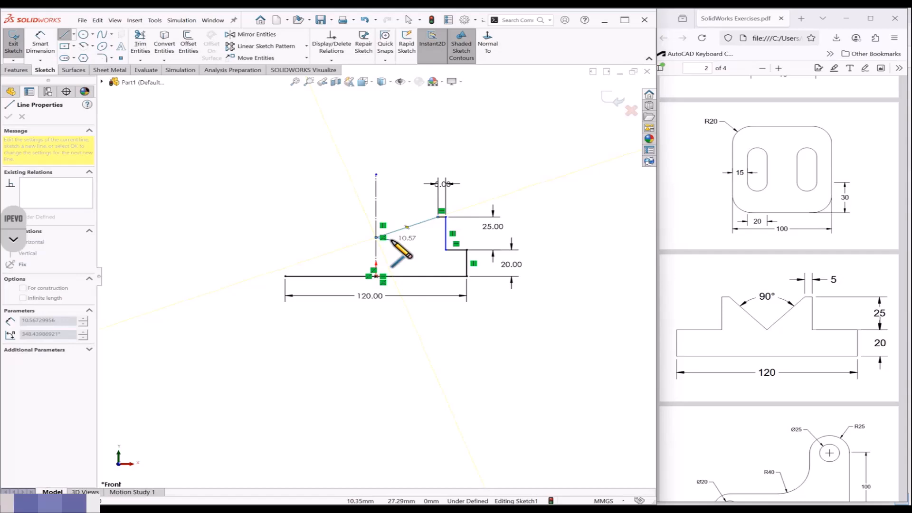
left_click(384, 238)
key("Escape")
left_click_drag(17, 237, 17, 442)
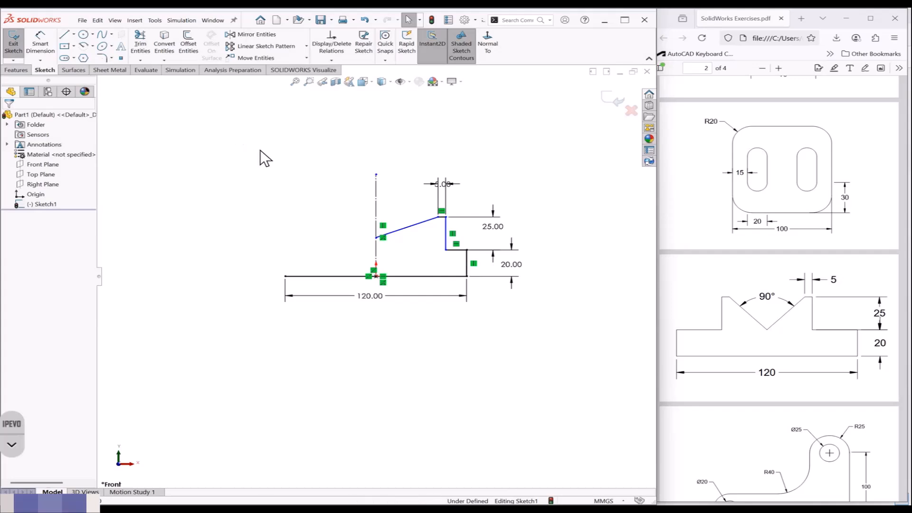
Step: Mirror the right-hand stepped lines and the sloped line about the vertical centerline, keeping the originals
left_click(247, 35)
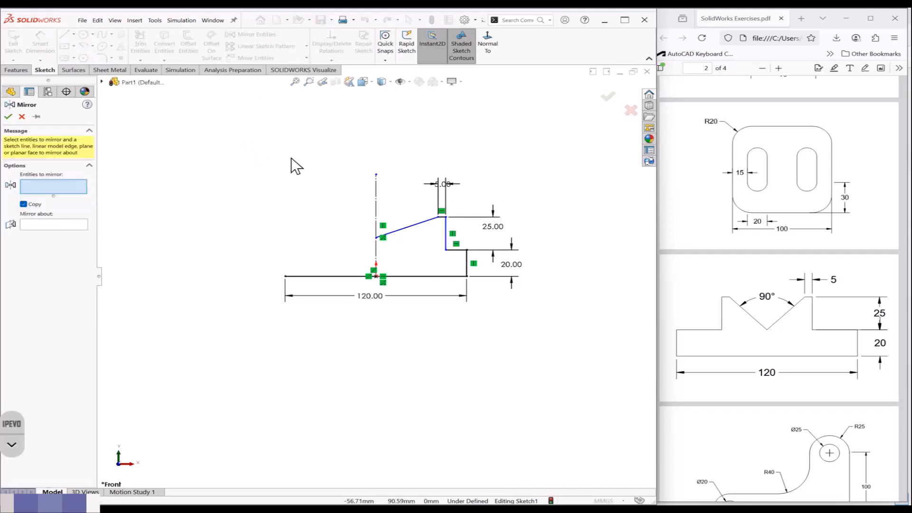
left_click_drag(343, 183, 486, 288)
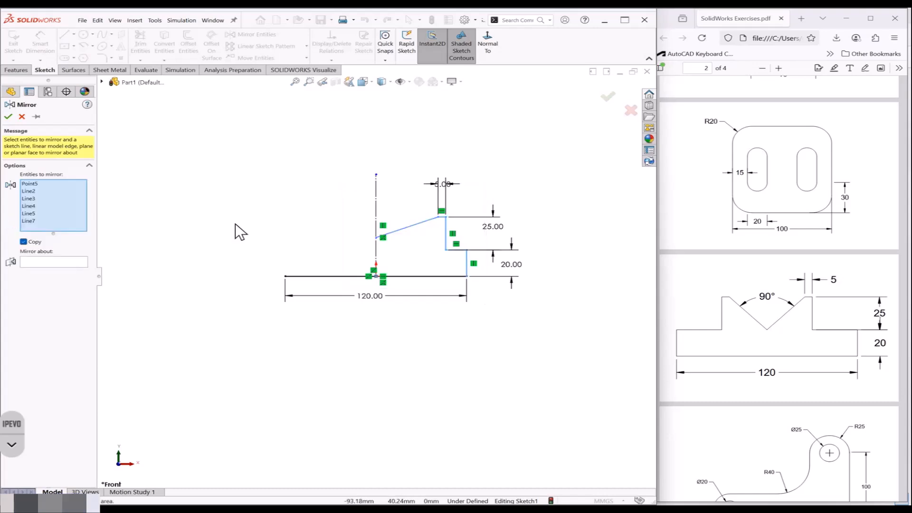
left_click(47, 262)
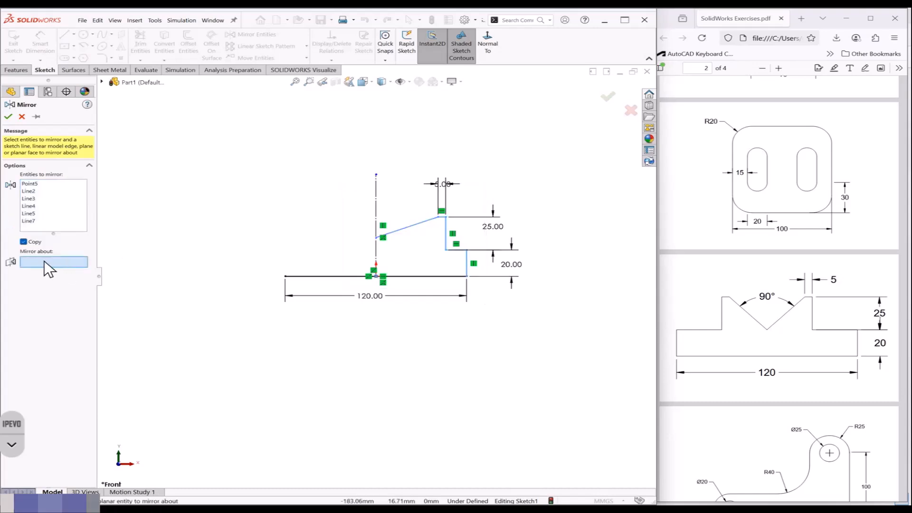
left_click(375, 192)
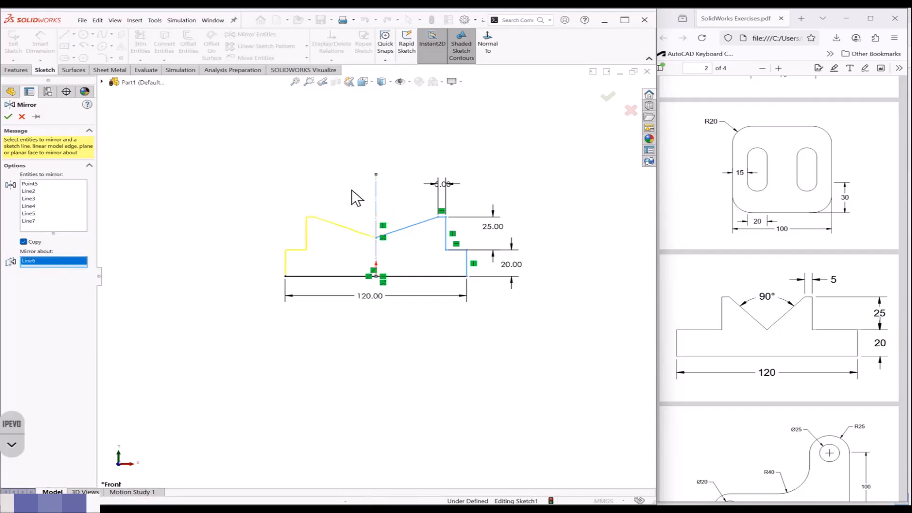
left_click(8, 116)
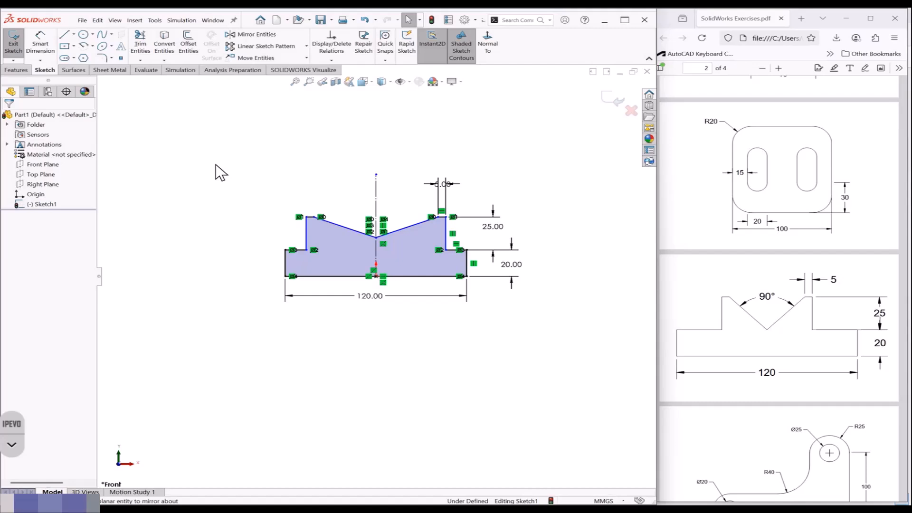
Step: Dimension the angle between the two sloped V-notch lines to 90°
left_click(40, 48)
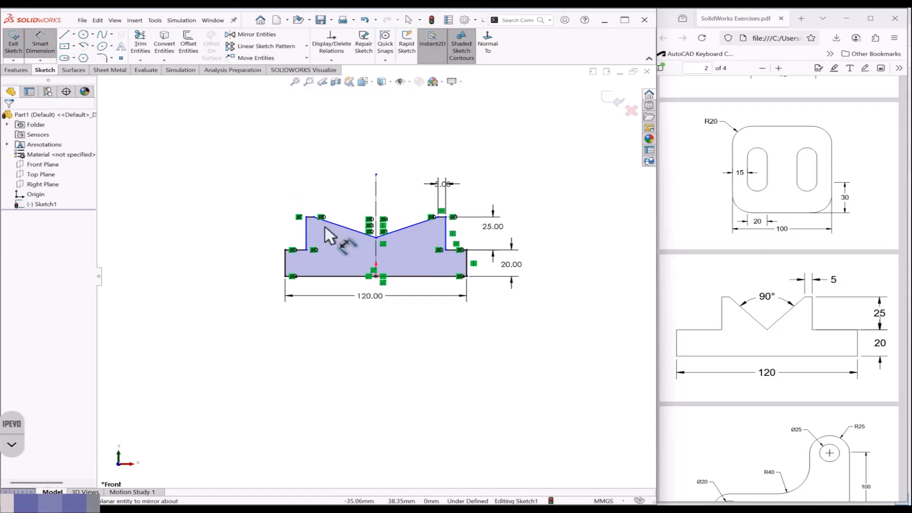
left_click(349, 228)
left_click(403, 226)
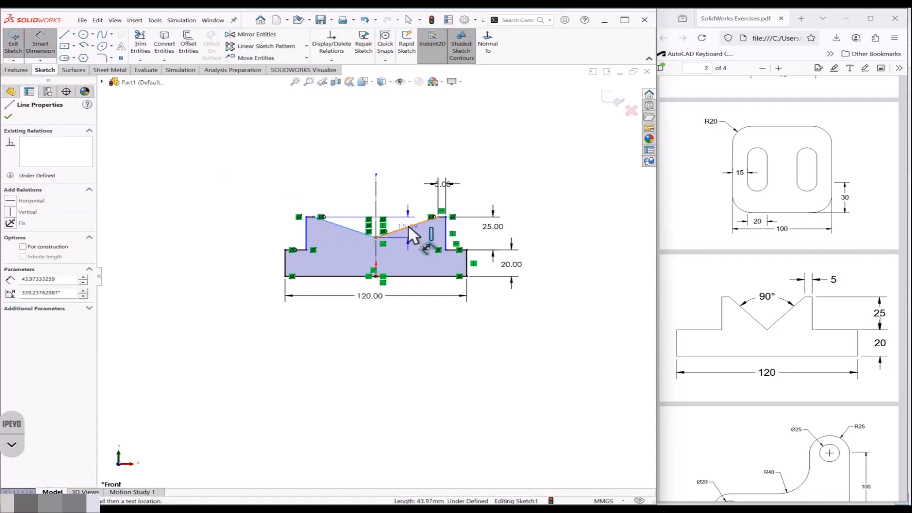
left_click(397, 198)
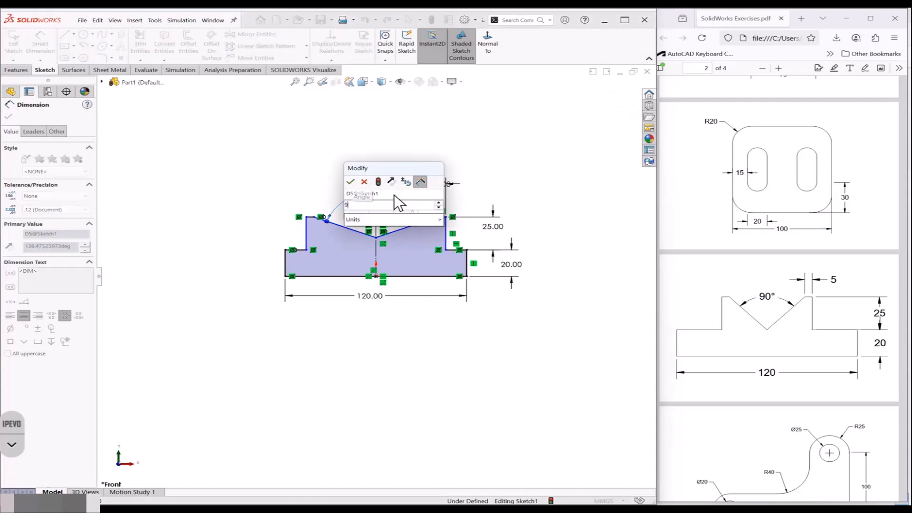
type("90")
key("Return")
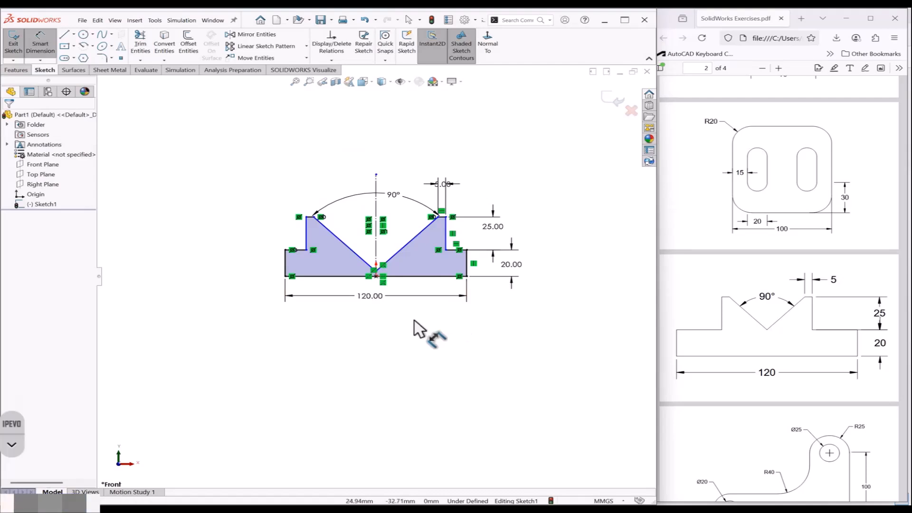
key("Escape")
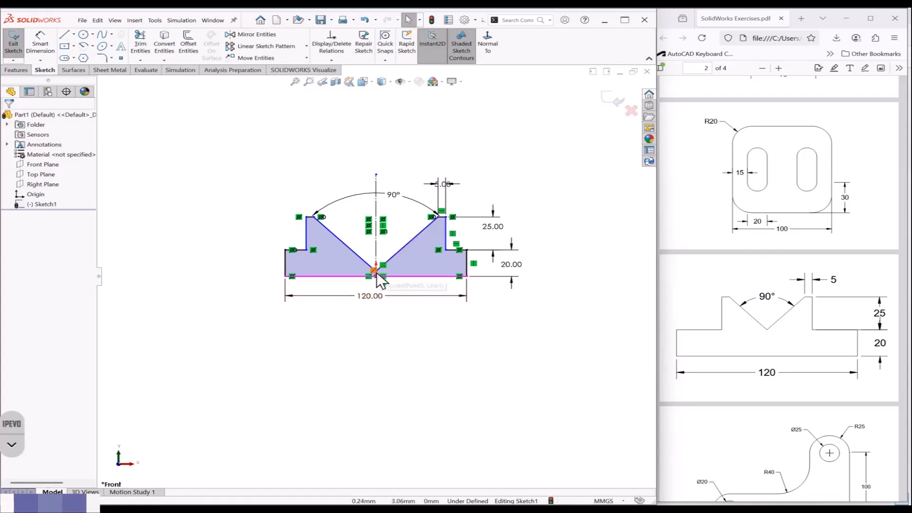
Step: Move the V-notch vertex up off the base line and add a Horizontal relation between it and the right inner step corner
scroll(377, 277, "down", 3)
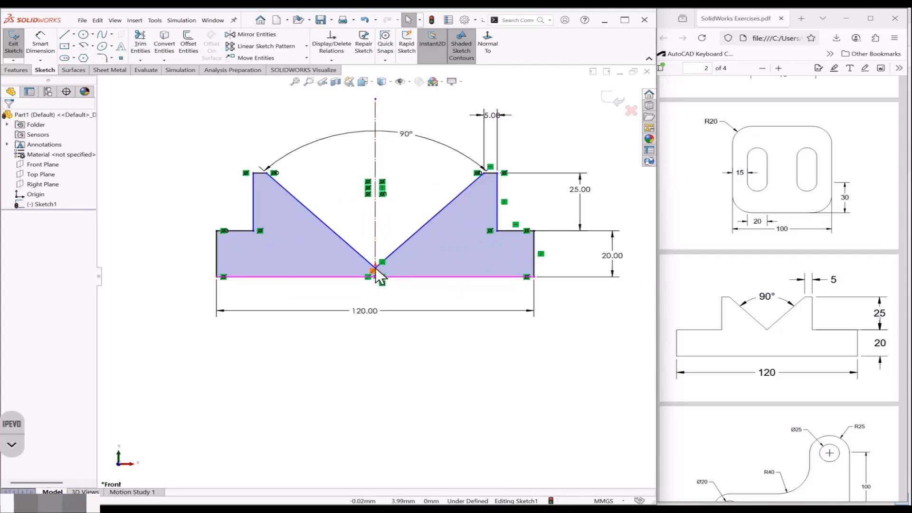
scroll(378, 273, "down", 3)
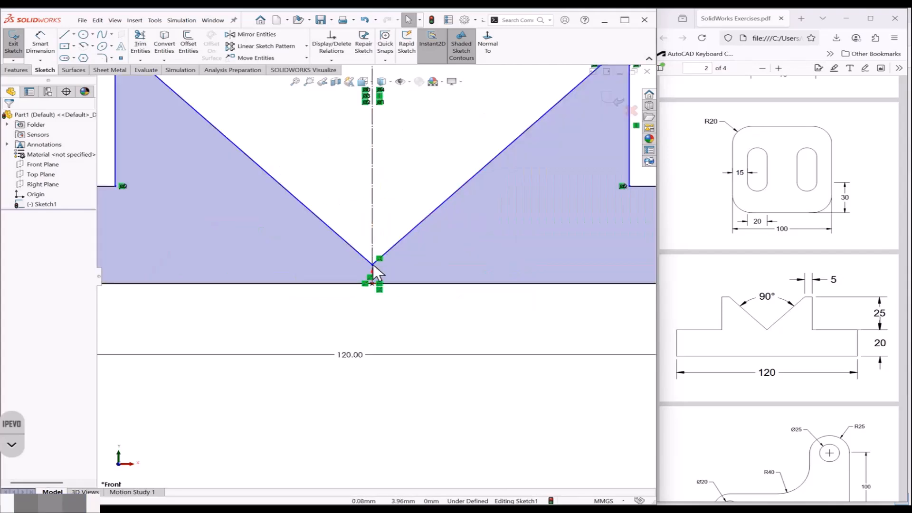
scroll(373, 264, "up", 3)
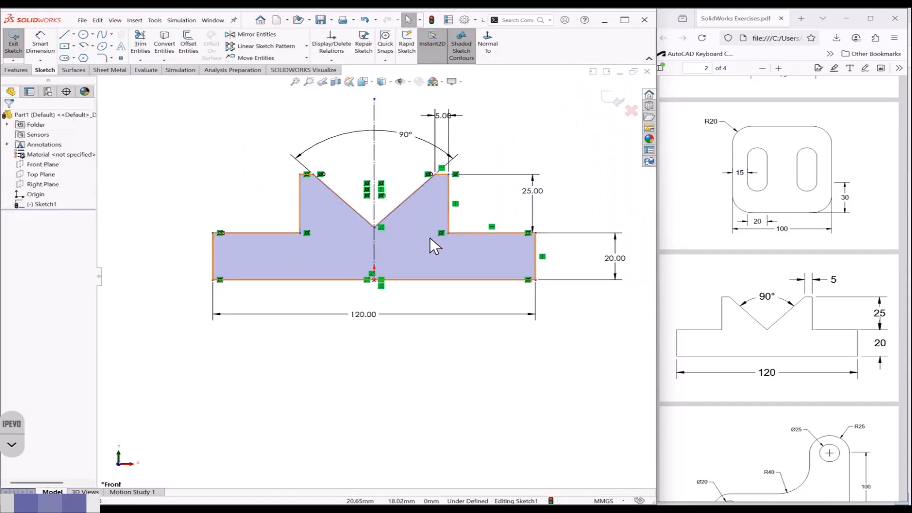
left_click(375, 227)
left_click(449, 233, "ctrl")
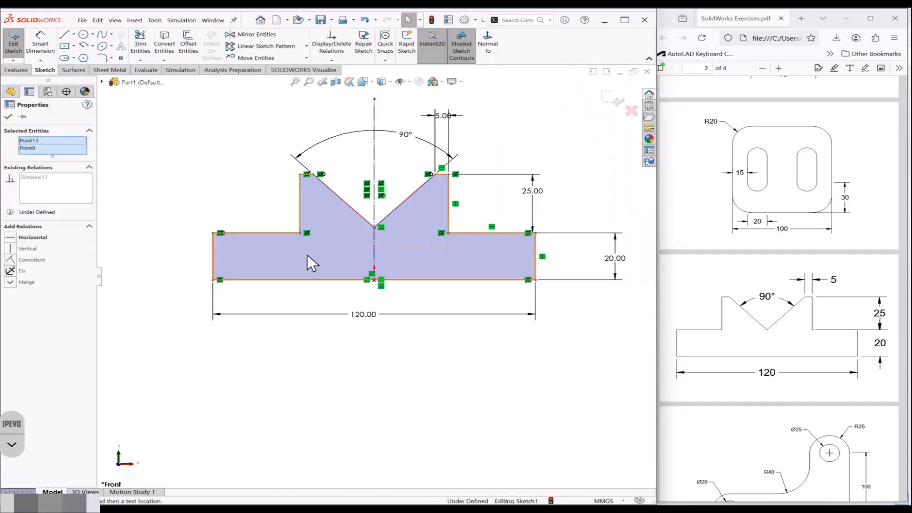
left_click(12, 239)
left_click(200, 231)
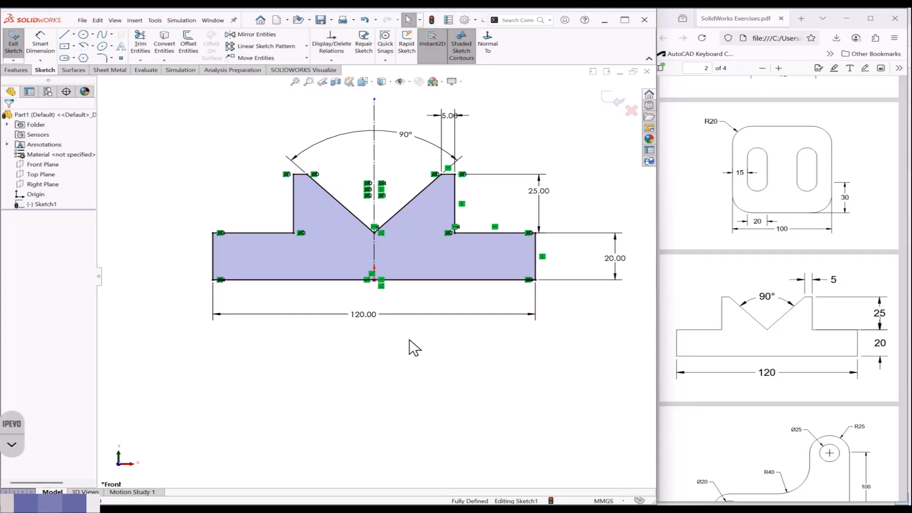
Step: Reposition the 90° angle dimension closer to the vertex, inside the V-notch opening
left_click_drag(414, 141, 386, 170)
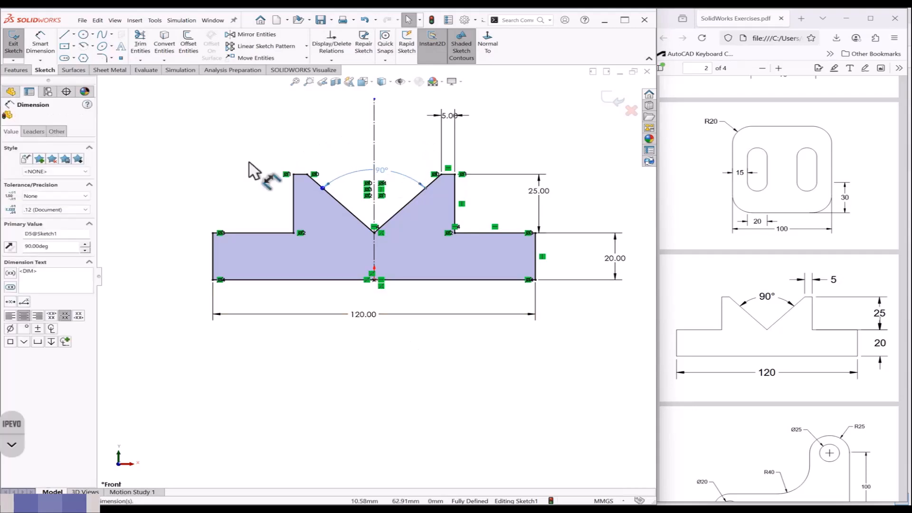
left_click(224, 161)
scroll(224, 161, "up", 1)
scroll(269, 161, "down", 1)
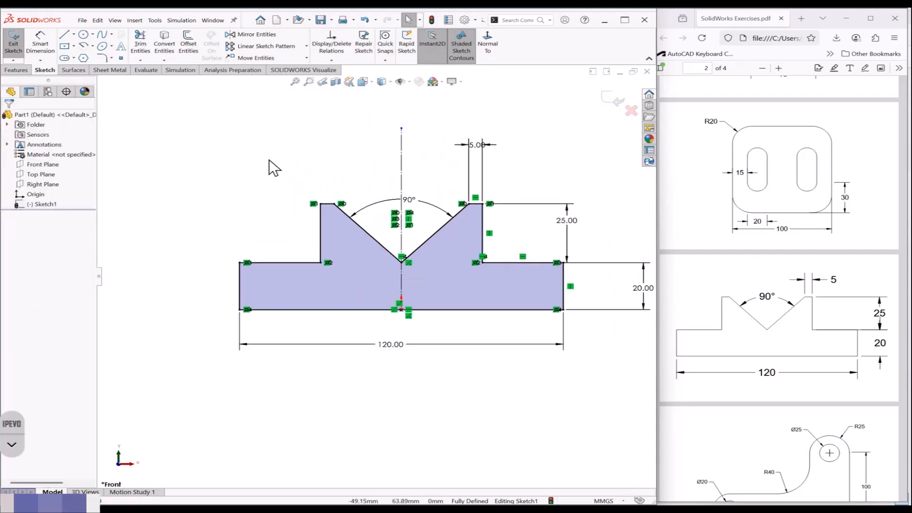
scroll(269, 161, "up", 1)
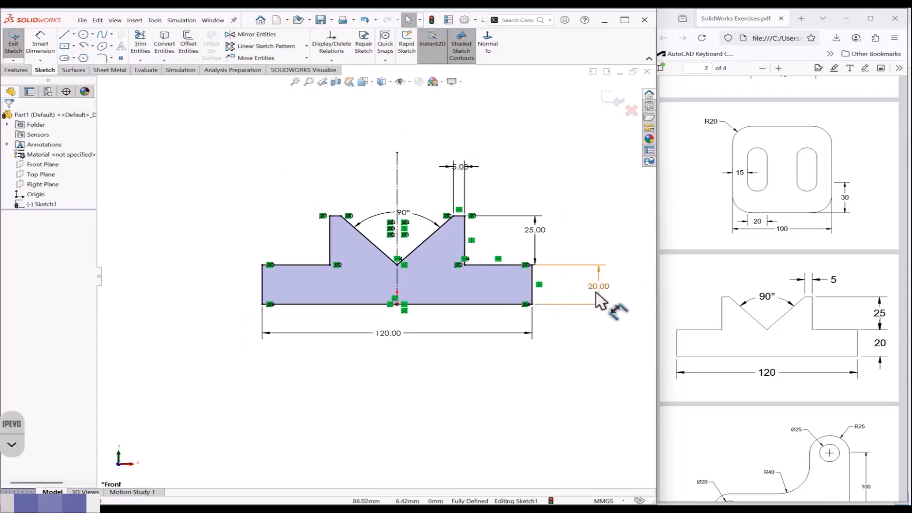
scroll(596, 292, "down", 1)
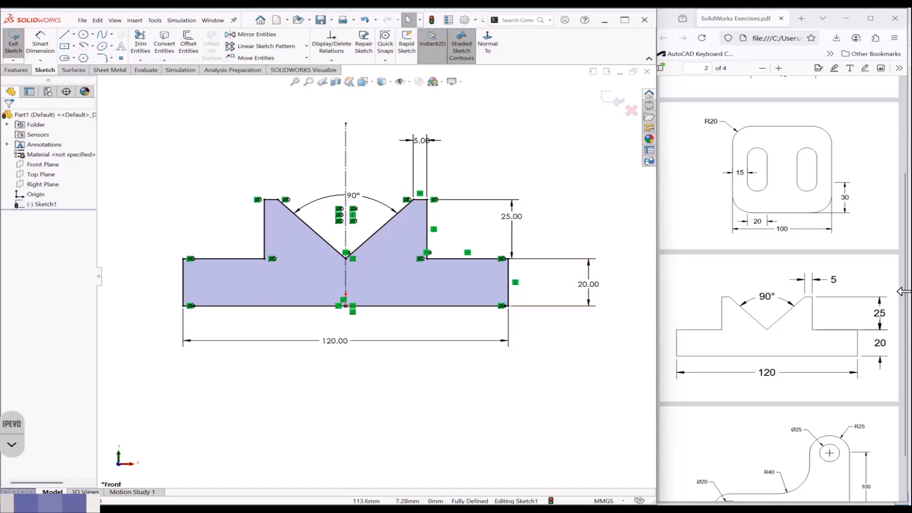
Step: Examine the bracket exercise with the Ø20 and Ø25 holes in the PDF, enlarged so its dimensions are readable
left_click_drag(906, 298, 905, 377)
scroll(866, 411, "up", 2, "ctrl")
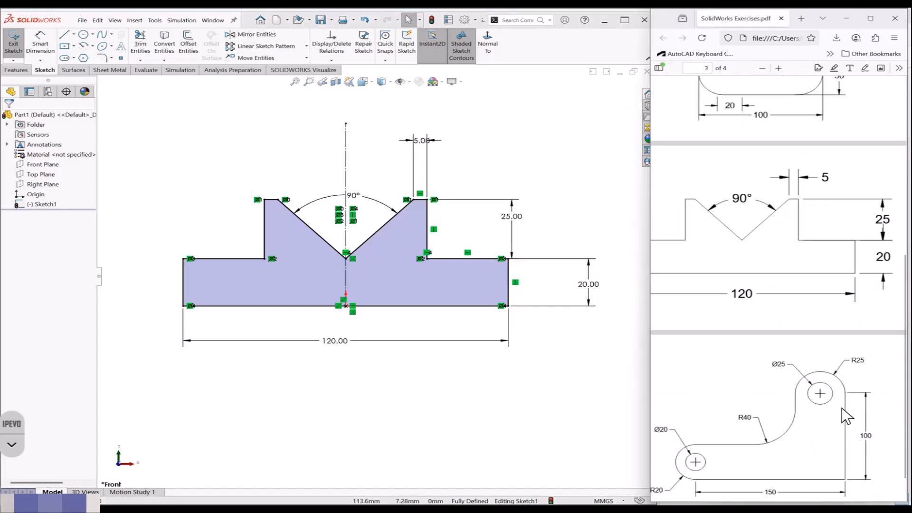
scroll(842, 407, "up", 1, "ctrl")
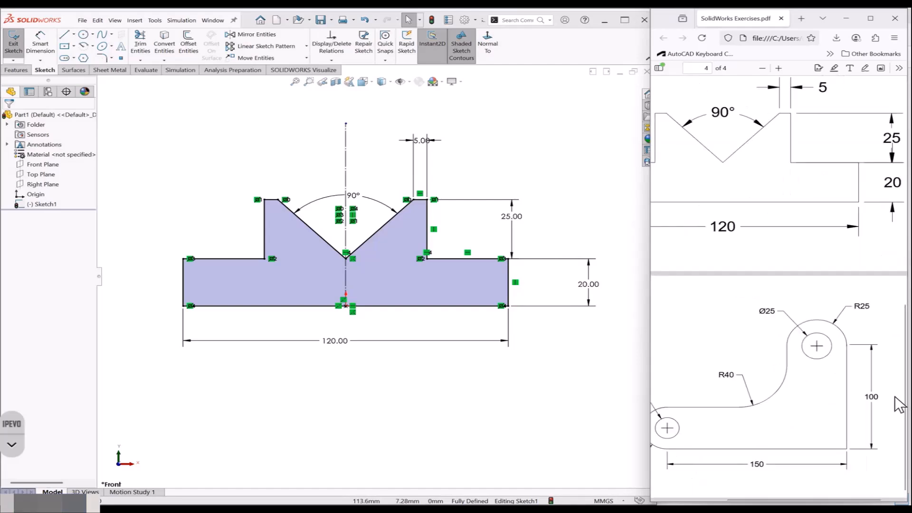
left_click_drag(807, 499, 784, 502)
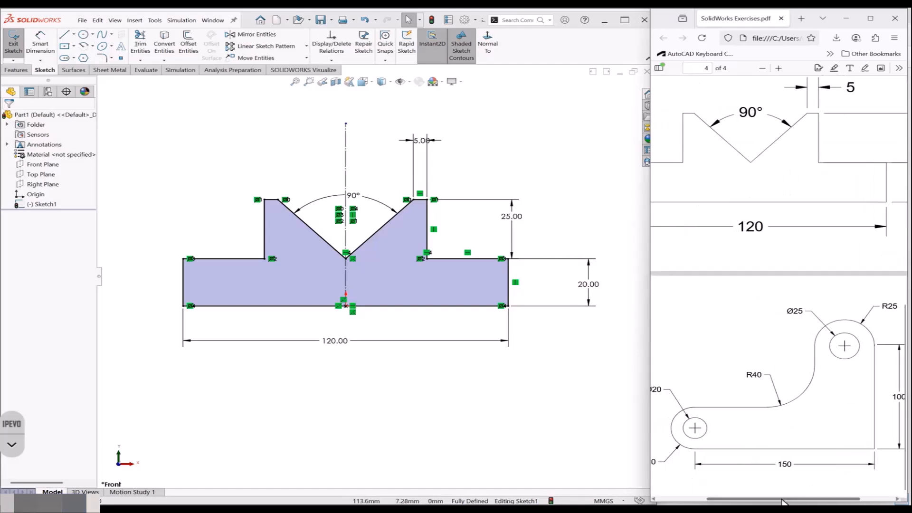
scroll(796, 457, "down", 1, "ctrl")
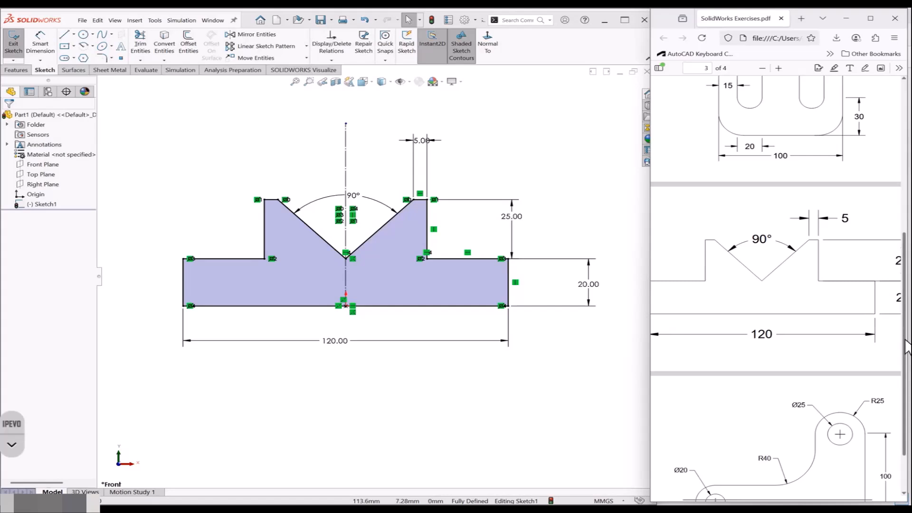
scroll(884, 397, "down", 2)
left_click(480, 380)
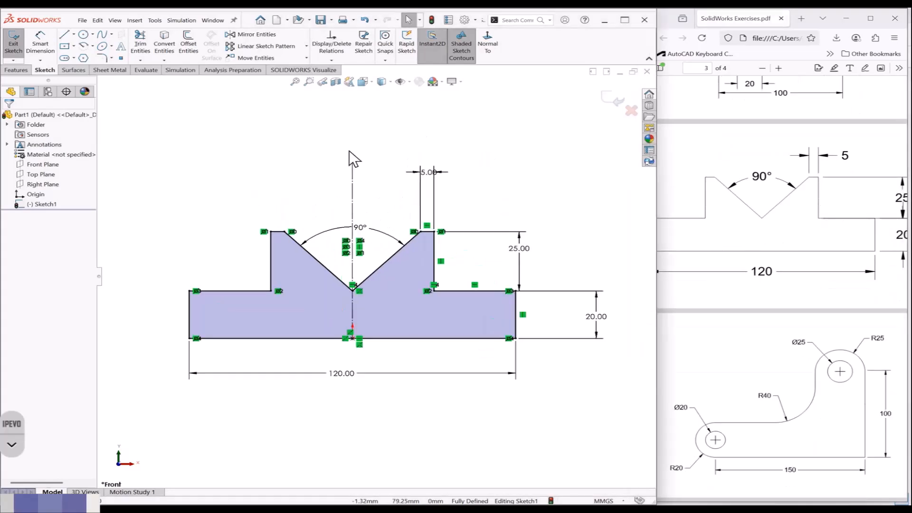
Step: Create a new part document and set its scene to Plain White
key("ctrl+n")
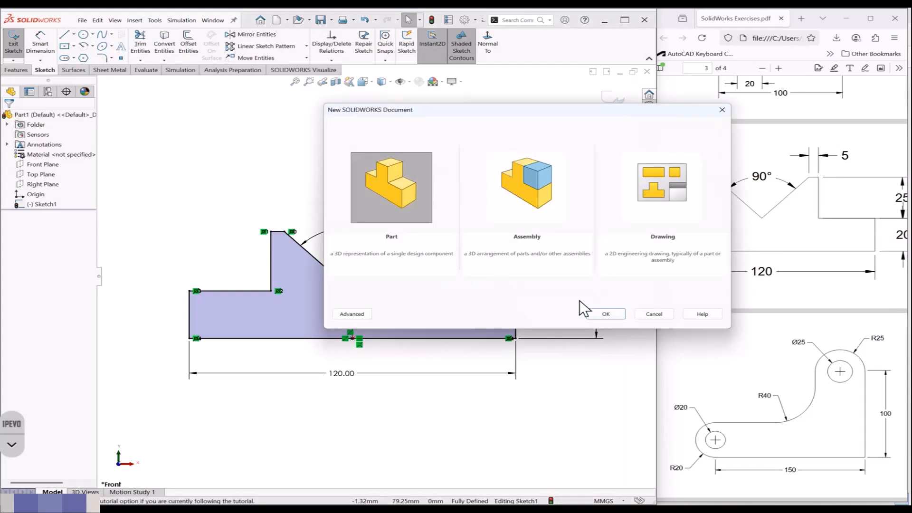
left_click(605, 313)
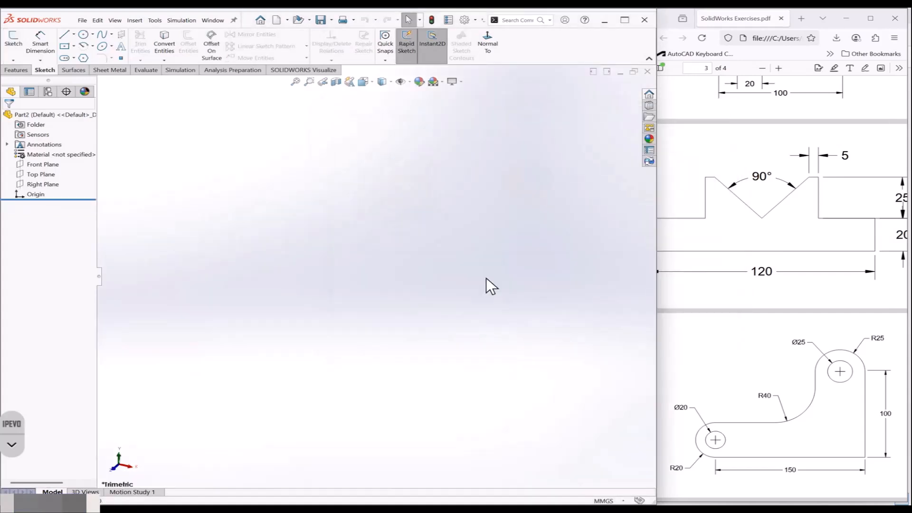
left_click(442, 81)
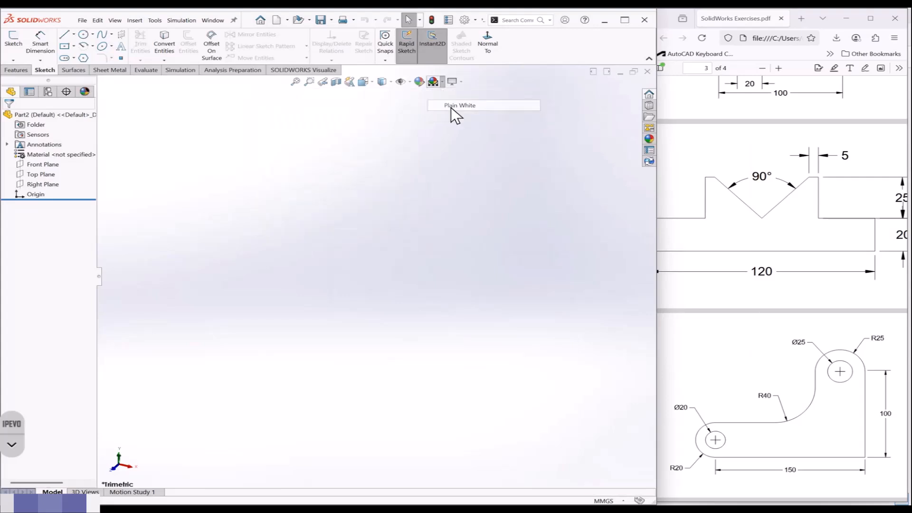
left_click(451, 106)
Step: Start a sketch on the Front Plane and draw two concentric circles at the origin, the inner one about 8 mm in diameter
left_click(51, 164)
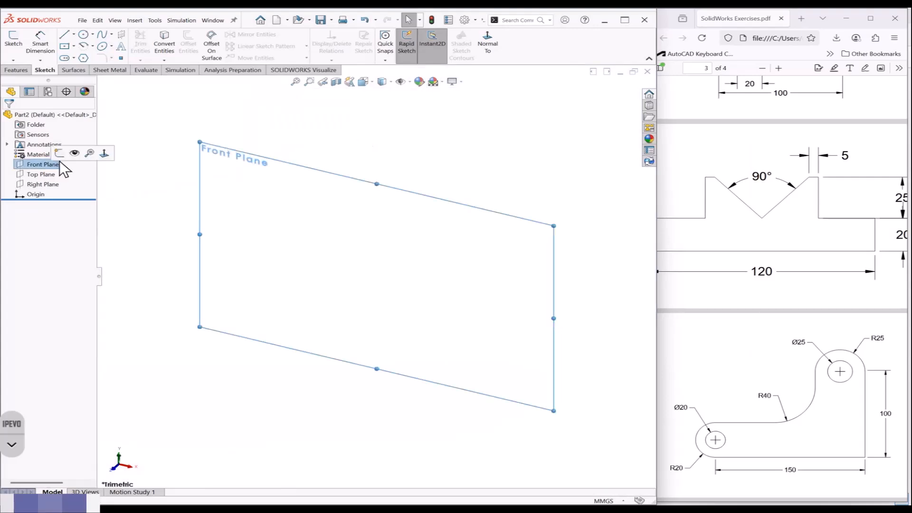
left_click(80, 150)
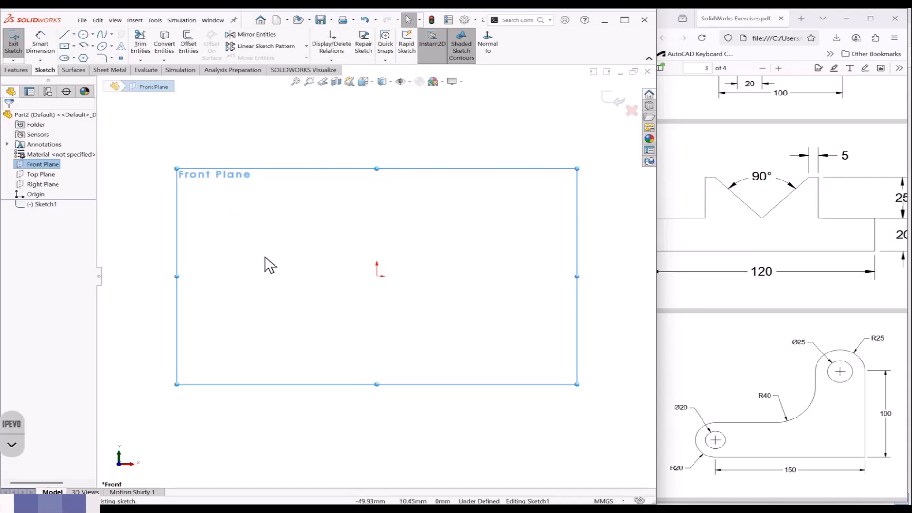
key("c")
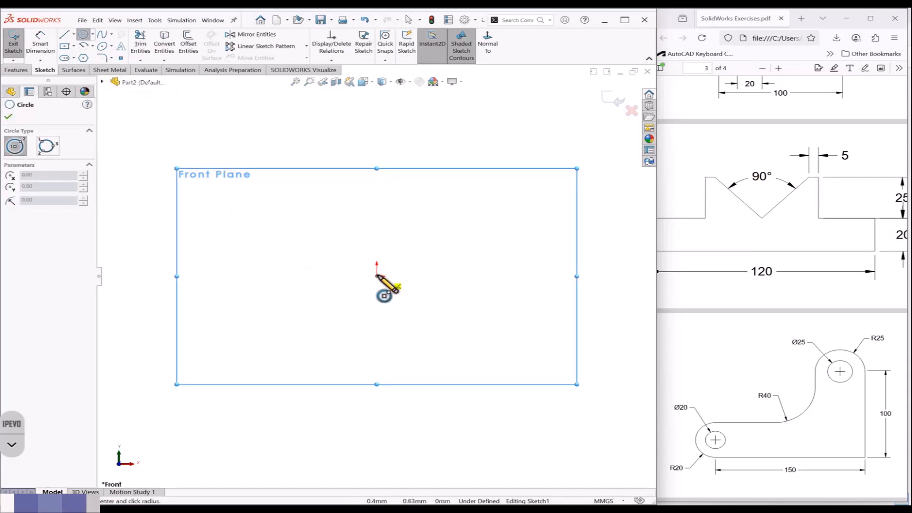
left_click(377, 277)
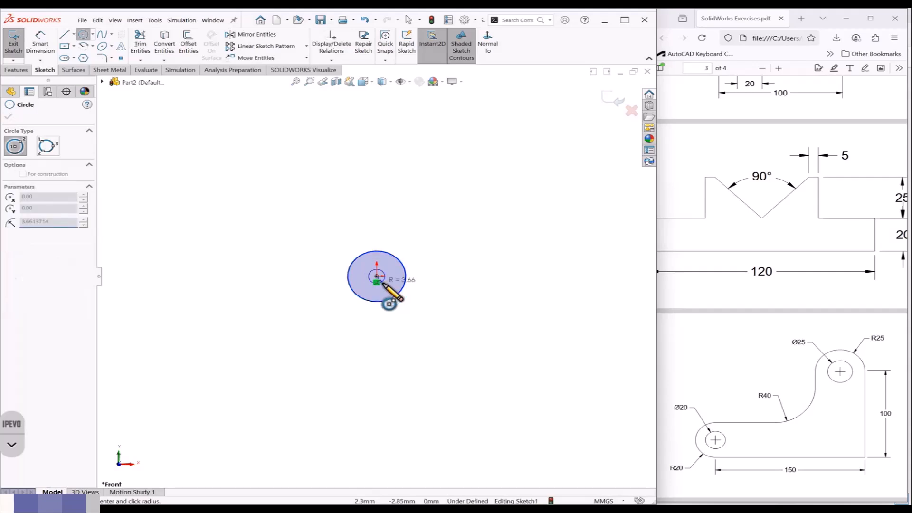
left_click(383, 284)
Step: Draw two concentric circles centered about 58 mm right and 56 mm above the origin, the inner one about 6 mm in radius
left_click(508, 165)
left_click(509, 178)
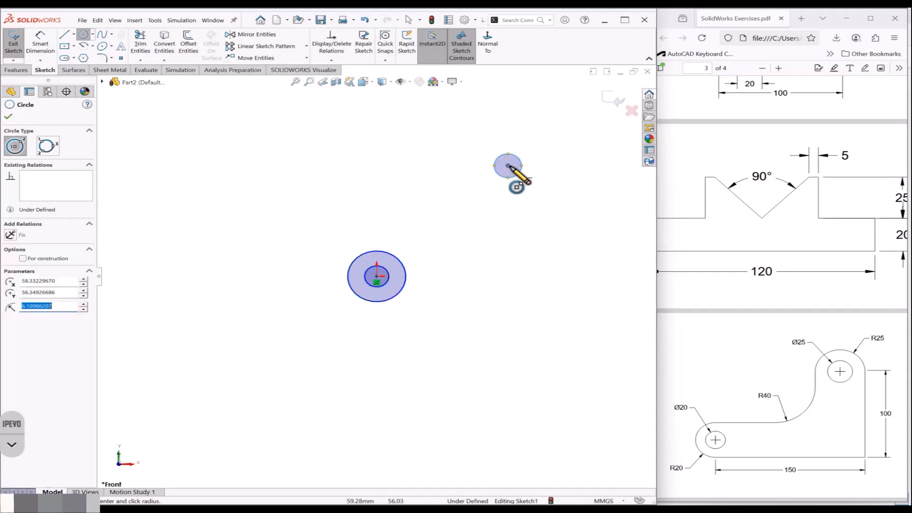
left_click(508, 166)
left_click(523, 187)
key("Escape")
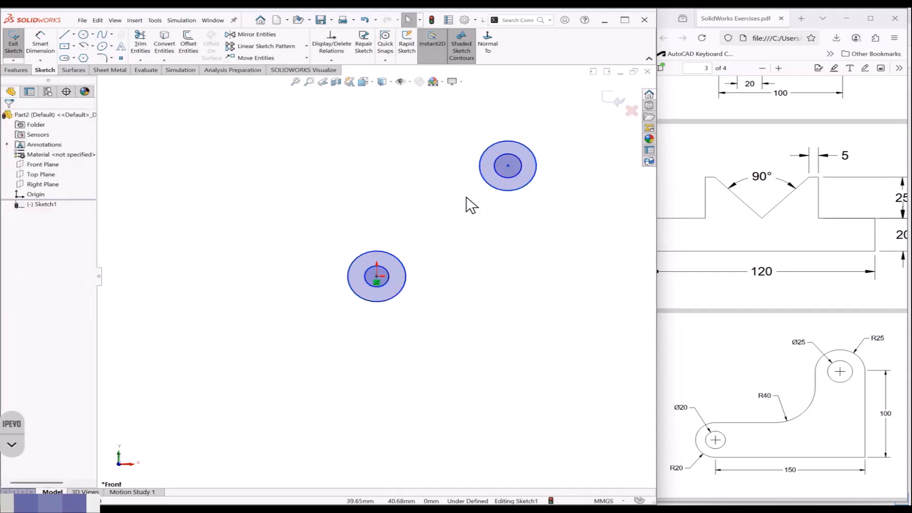
Step: Dimension the two circles at the origin, setting the larger one's diameter to 20 mm and the smaller one's to 40 mm
key("d")
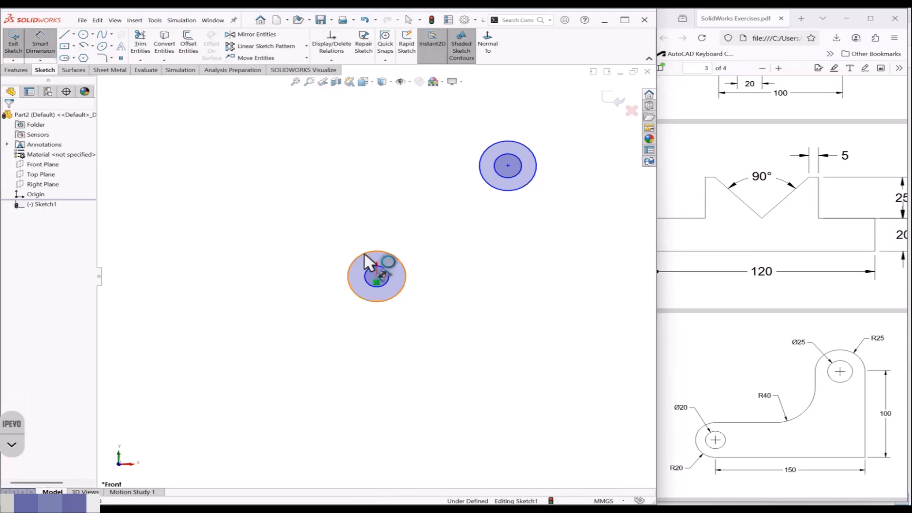
left_click(365, 254)
left_click(323, 243)
type("20")
key("Return")
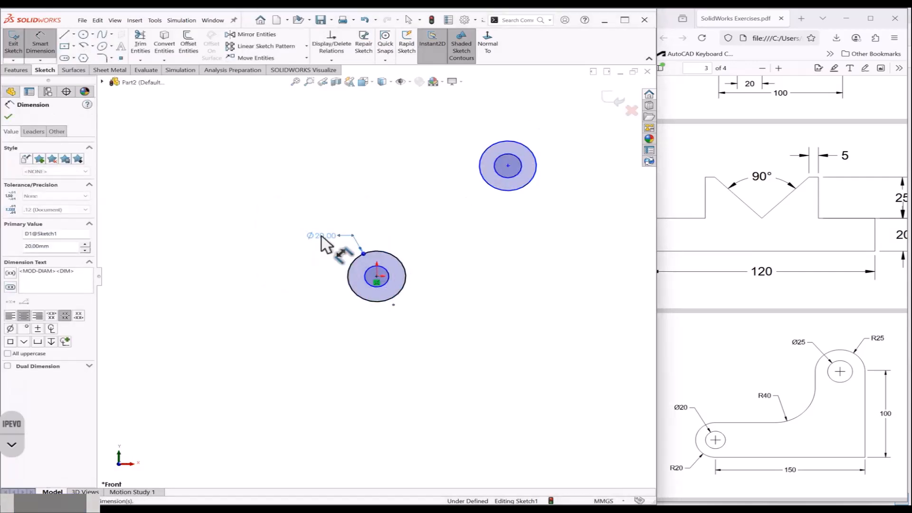
left_click(376, 291)
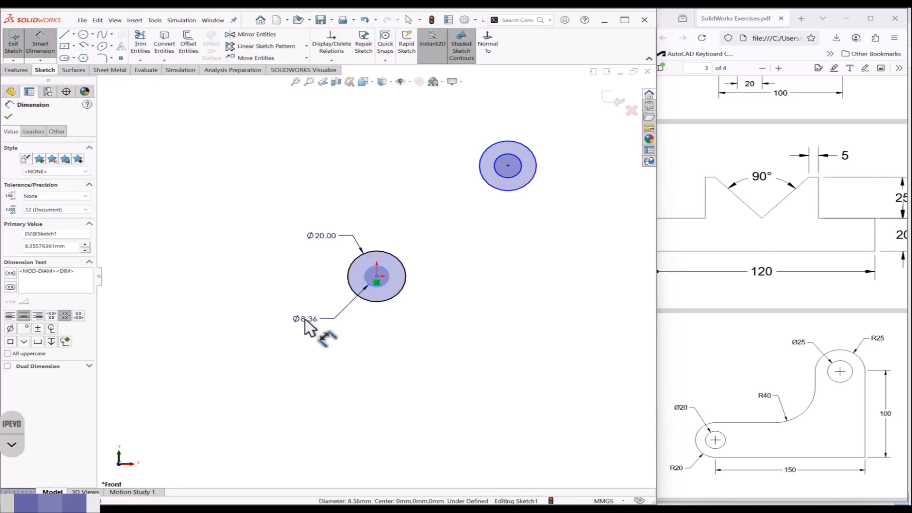
left_click(304, 330)
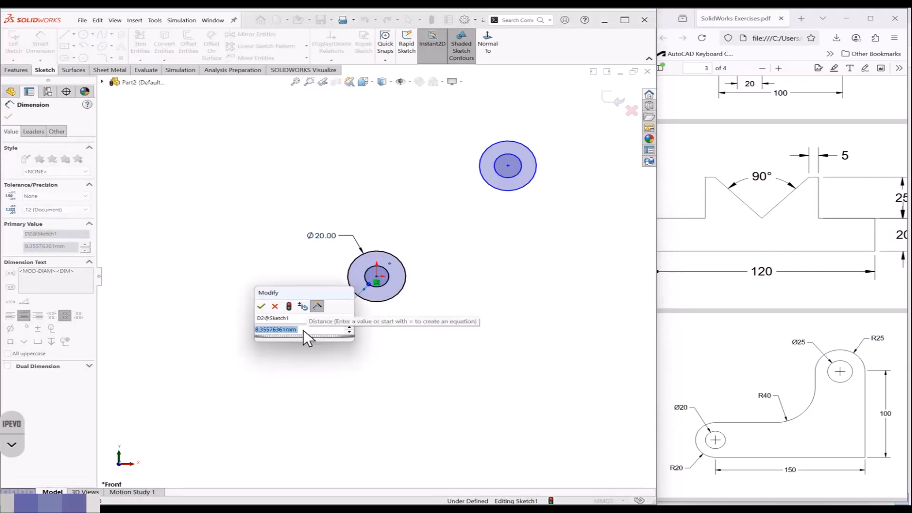
type("40")
key("Return")
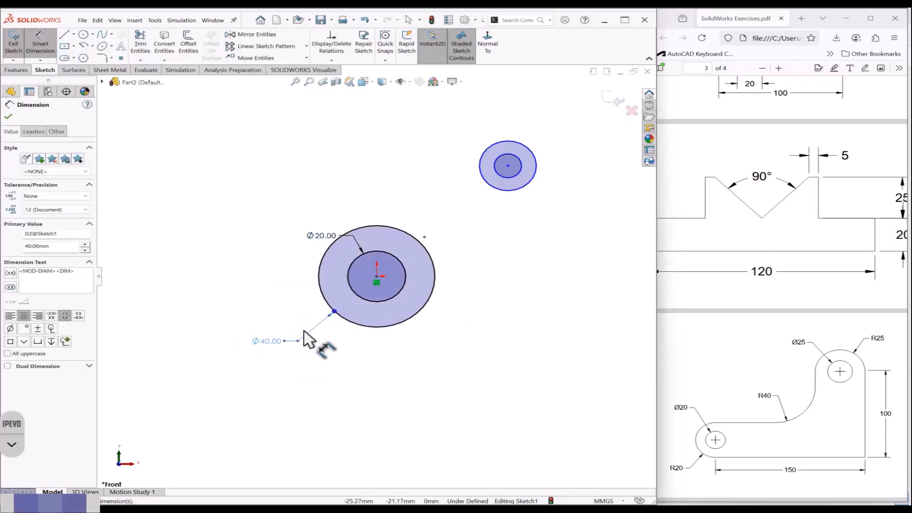
Step: Dimension the outer circle of the upper-right concentric pair to a 25 mm diameter
left_click(516, 190)
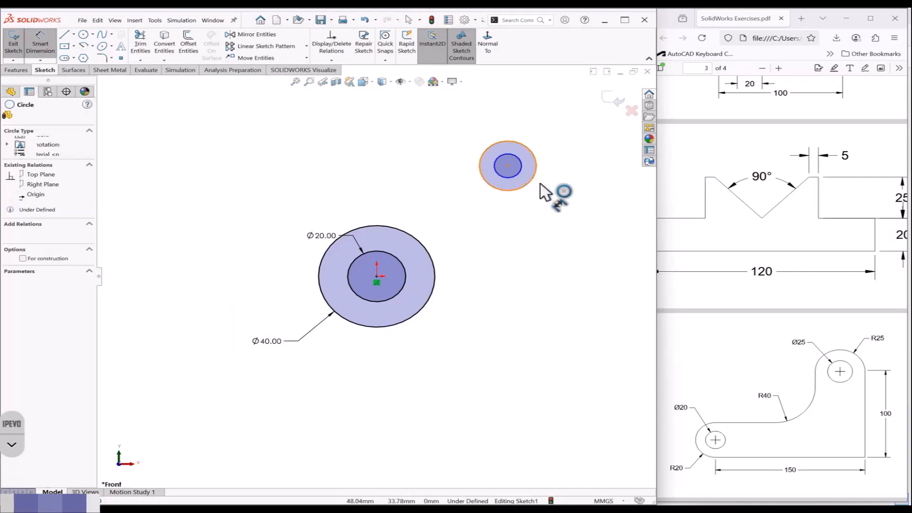
left_click(563, 132)
type("25")
key("Return")
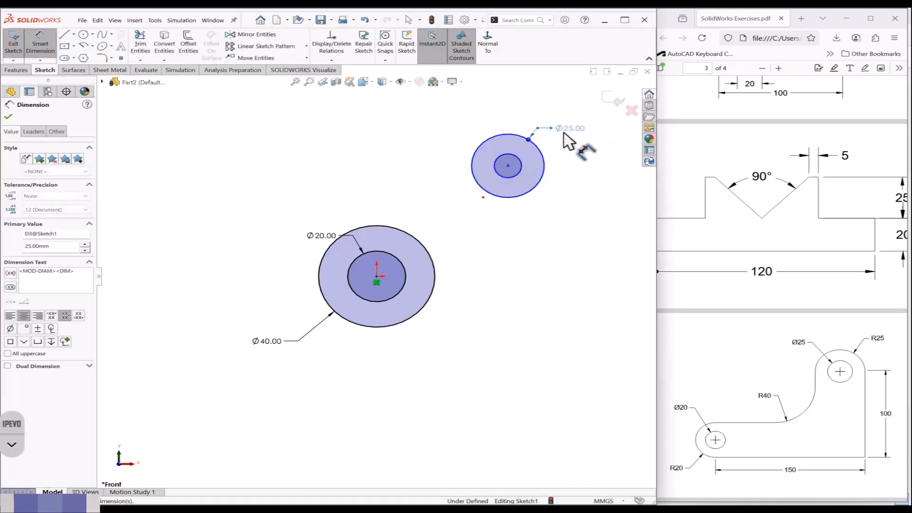
Step: Dimension the inner circle of the upper-right concentric pair to a 50 mm diameter
left_click(519, 176)
left_click(576, 214)
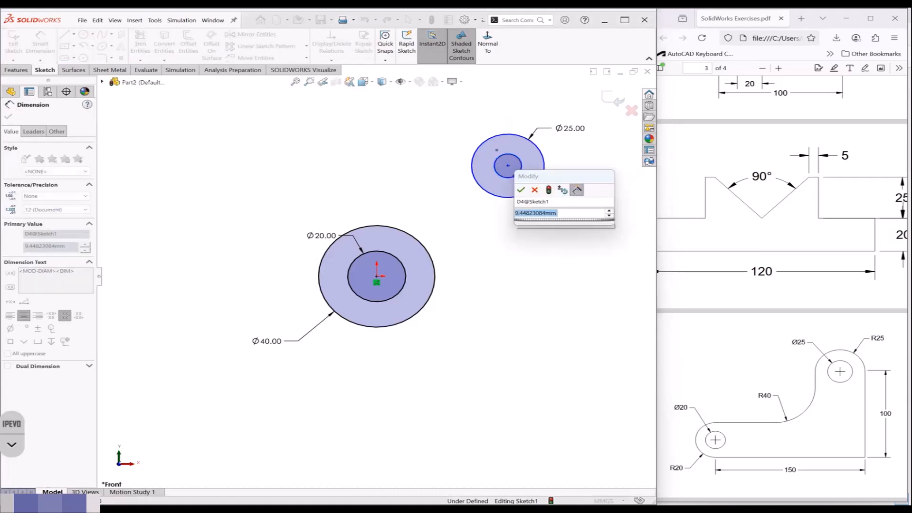
type("50")
key("Return")
key("Escape")
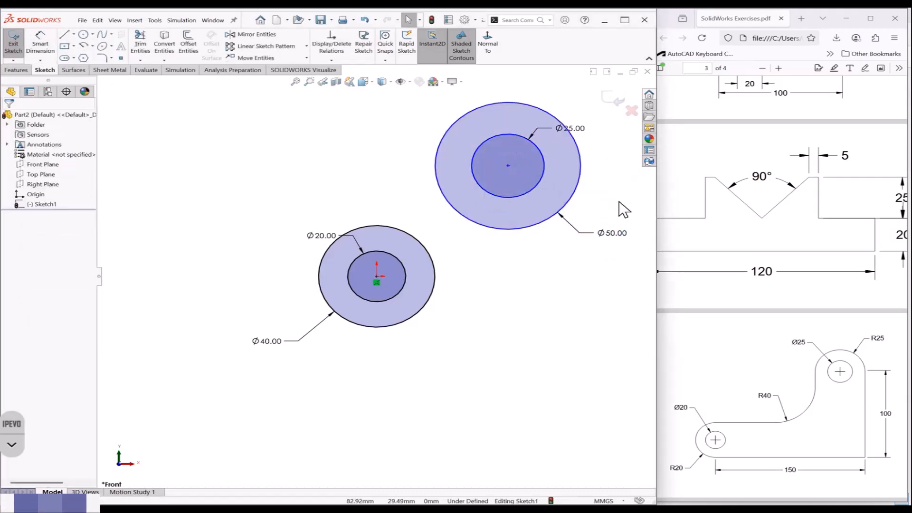
Step: Display the 50 mm and 40 mm diameter dimensions as radii and move the 20 mm diameter label farther out from its circle
left_click_drag(620, 199, 598, 247)
left_click(619, 227)
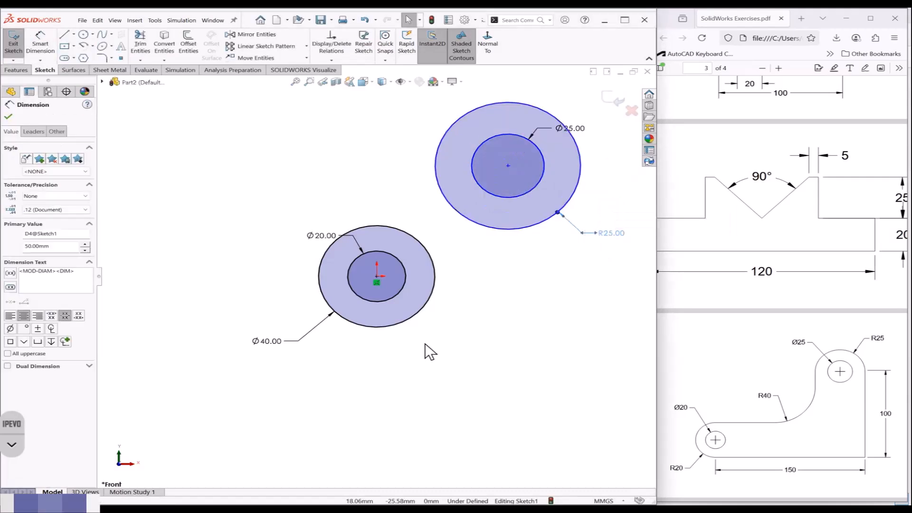
key("Escape")
left_click(267, 341)
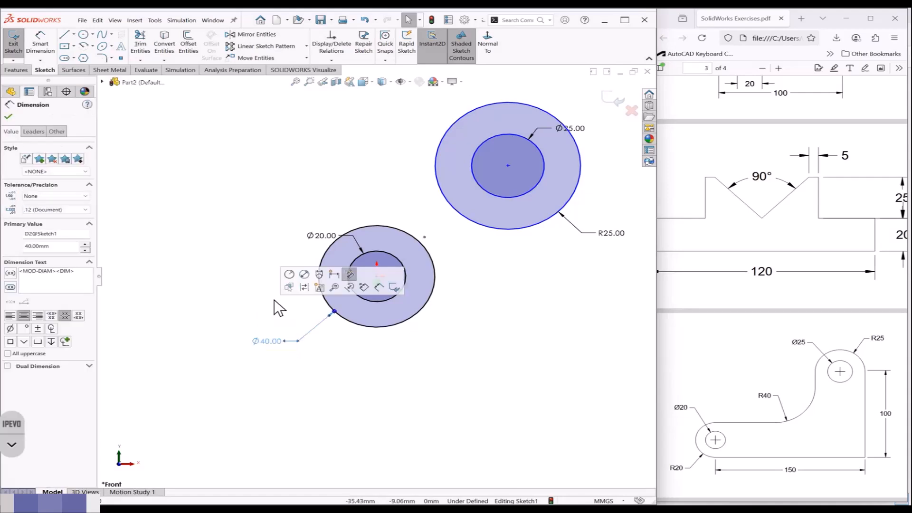
left_click(289, 274)
key("Escape")
left_click_drag(311, 236, 281, 218)
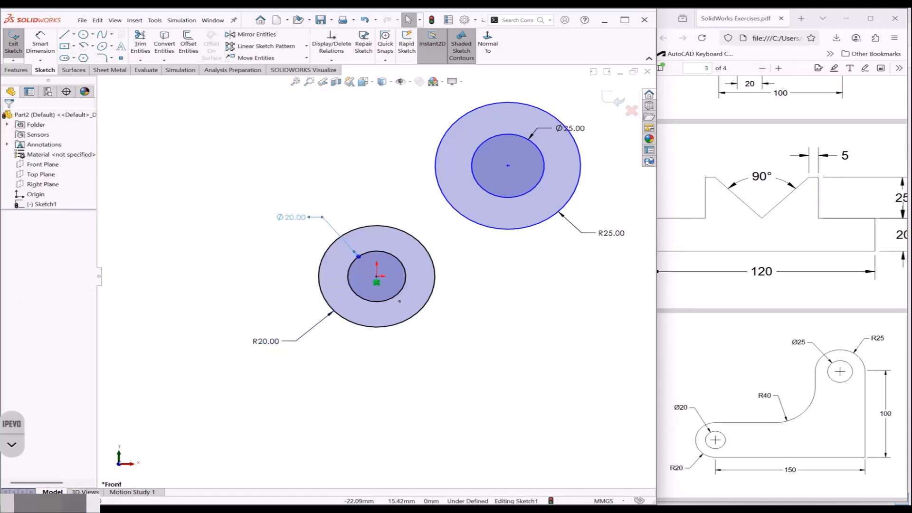
key("Escape")
key("z")
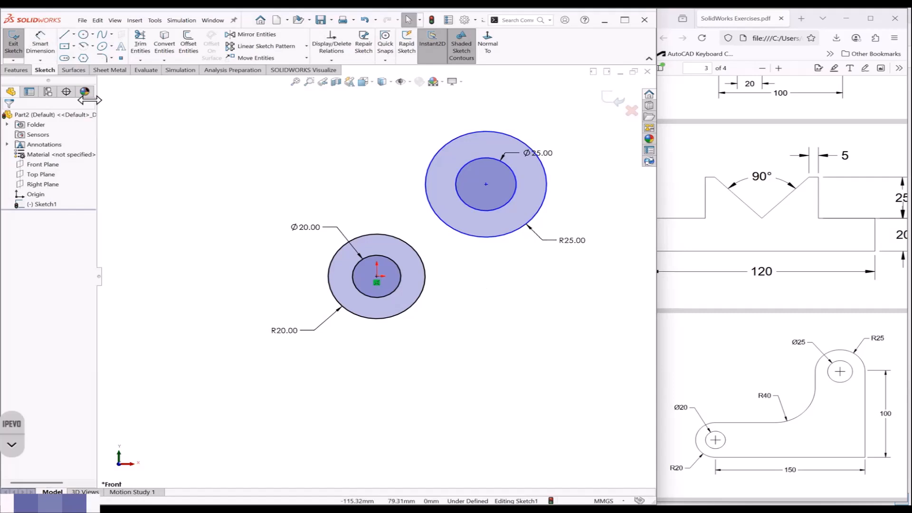
Step: Draw a vertical line down from the upper outer circle's right quadrant and a horizontal line about 70 mm long to the origin outer circle's bottom quadrant
left_click(65, 35)
left_click(547, 184)
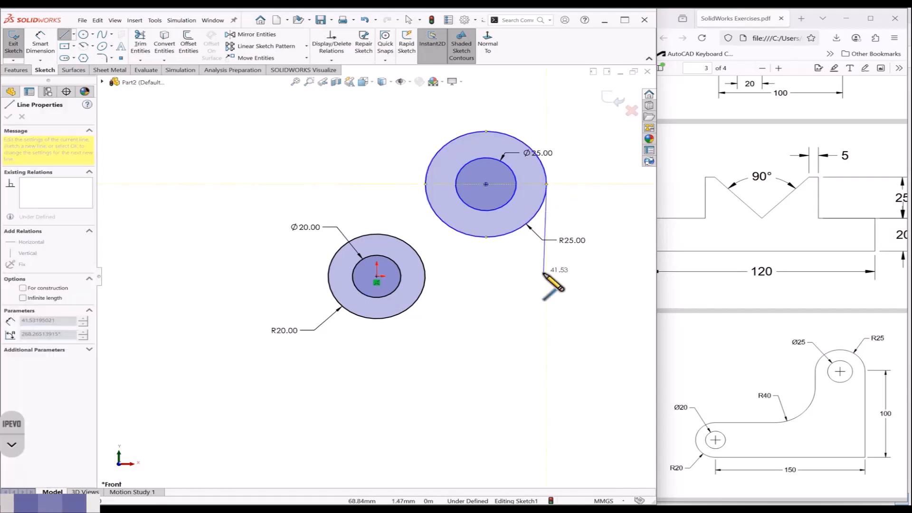
left_click(546, 324)
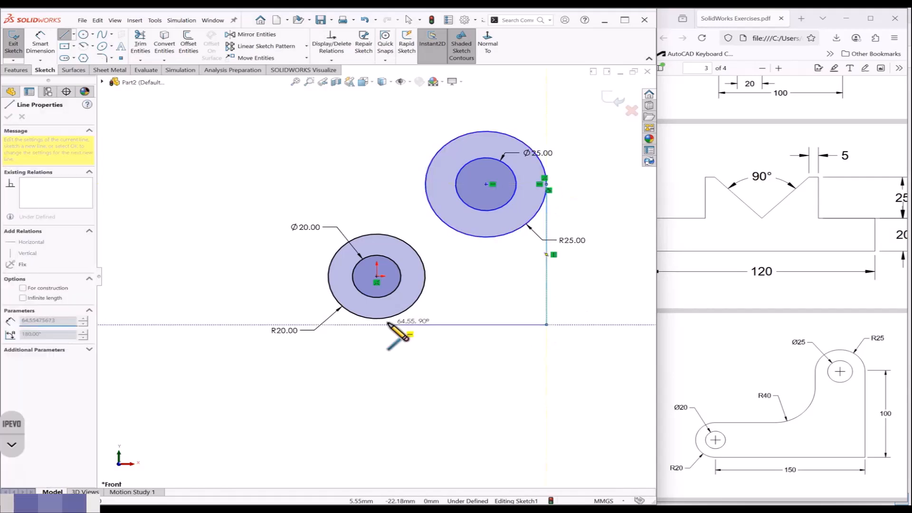
left_click(377, 318)
key("Escape")
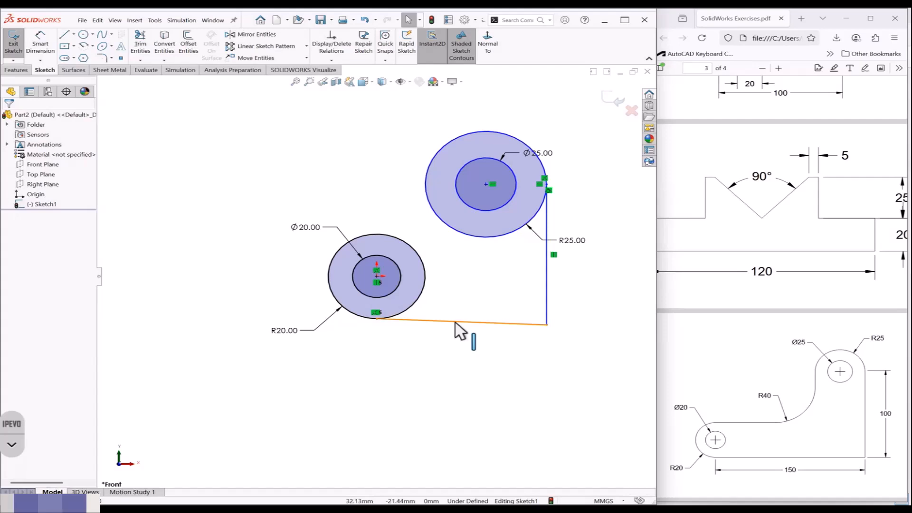
left_click(457, 321)
left_click(477, 291)
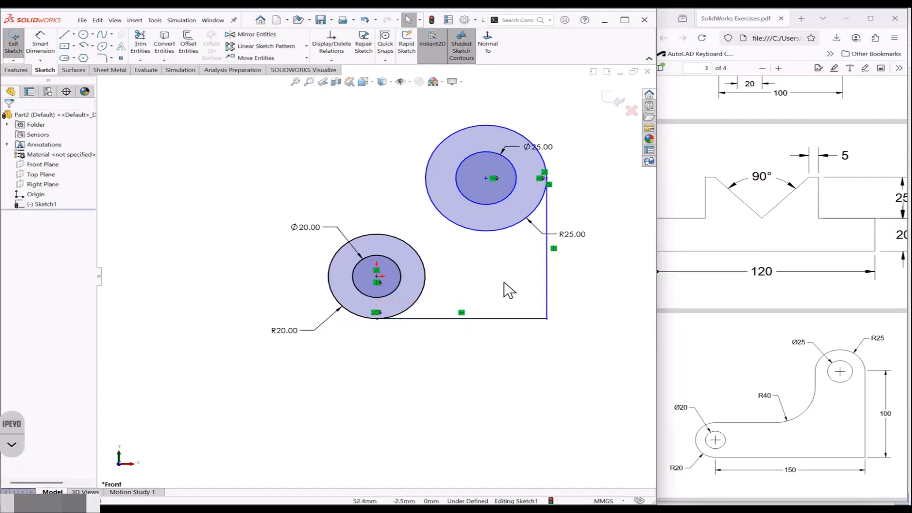
Step: Dimension the horizontal bottom line to a length of 150 mm
key("d")
left_click(489, 319)
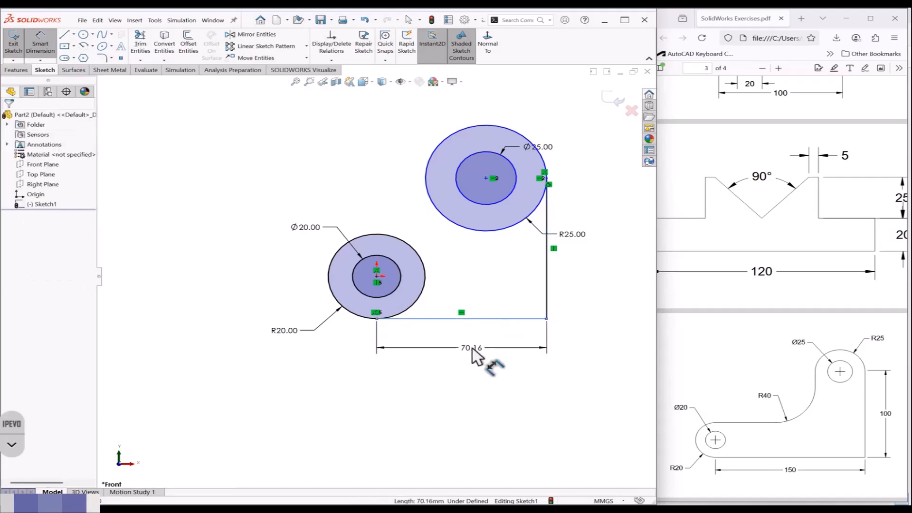
left_click(472, 348)
type("150")
key("Return")
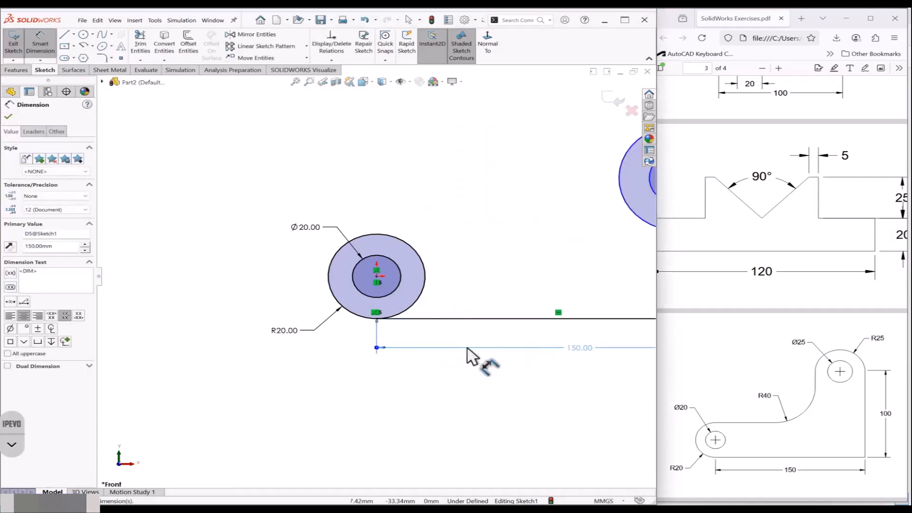
Step: Dimension the vertical right-hand line to a length of 100 mm
key("f")
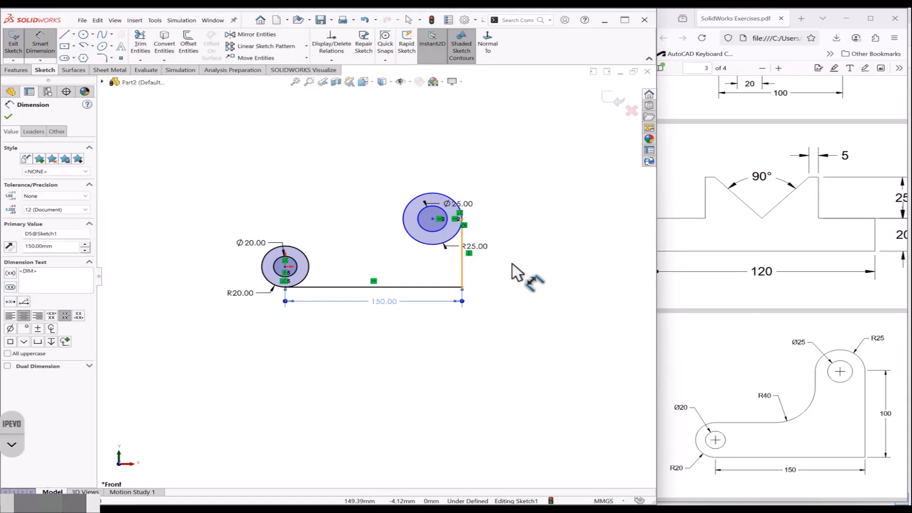
left_click(513, 263)
type("100")
key("Return")
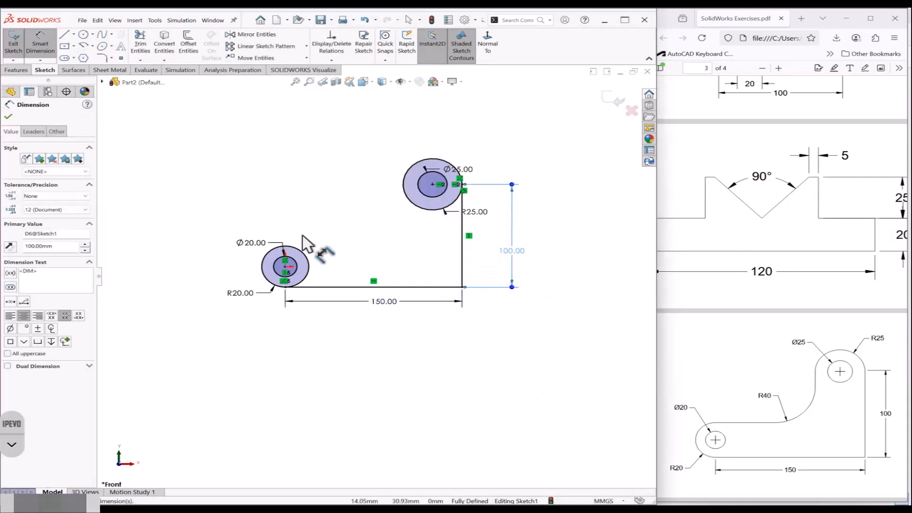
left_click(332, 224)
Step: Draw a horizontal line from the top quadrant of the origin's outer circle, ending just short of below the upper circle's left edge
scroll(285, 223, "down", 2)
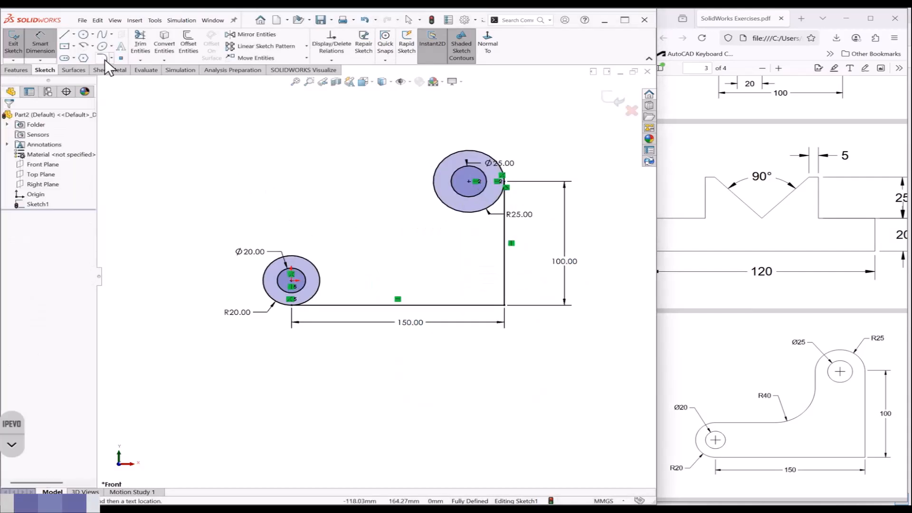
left_click(65, 35)
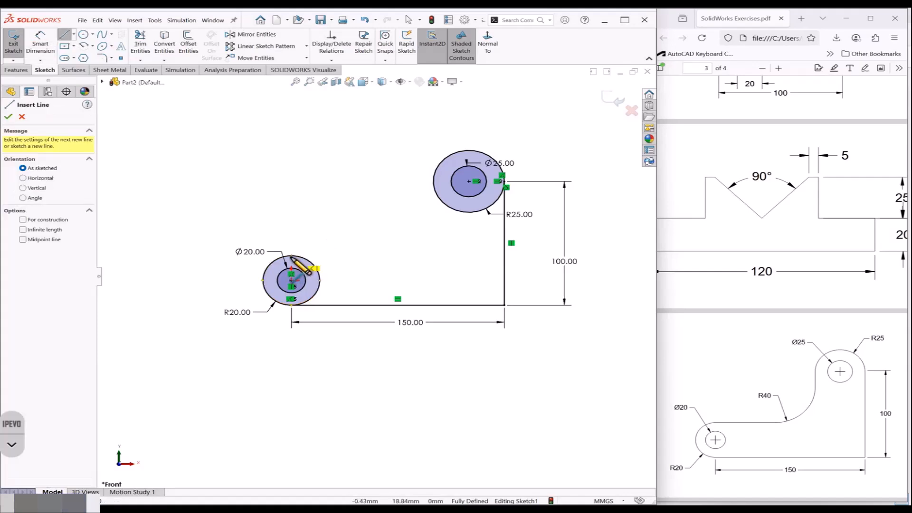
left_click(291, 255)
left_click(429, 255)
key("Escape")
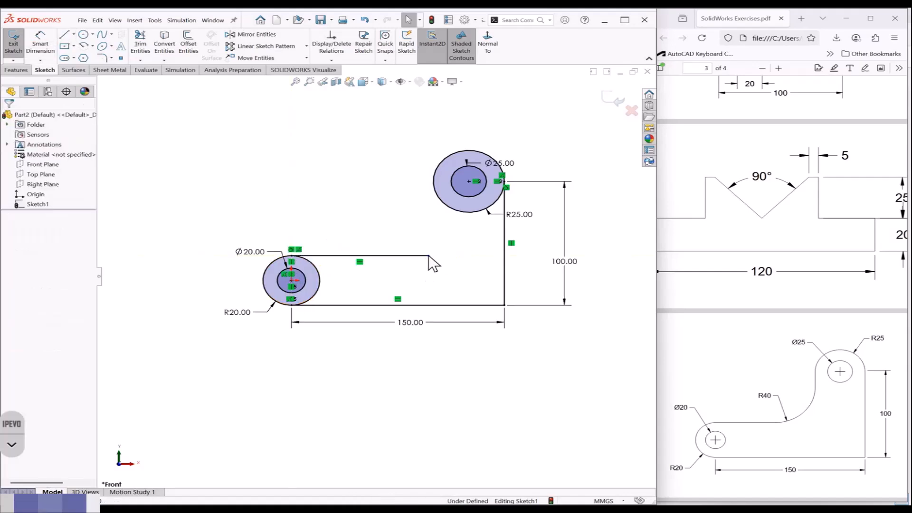
Step: Draw a vertical line from the upper outer circle's left quadrant down to just past the level of the horizontal top line
key("l")
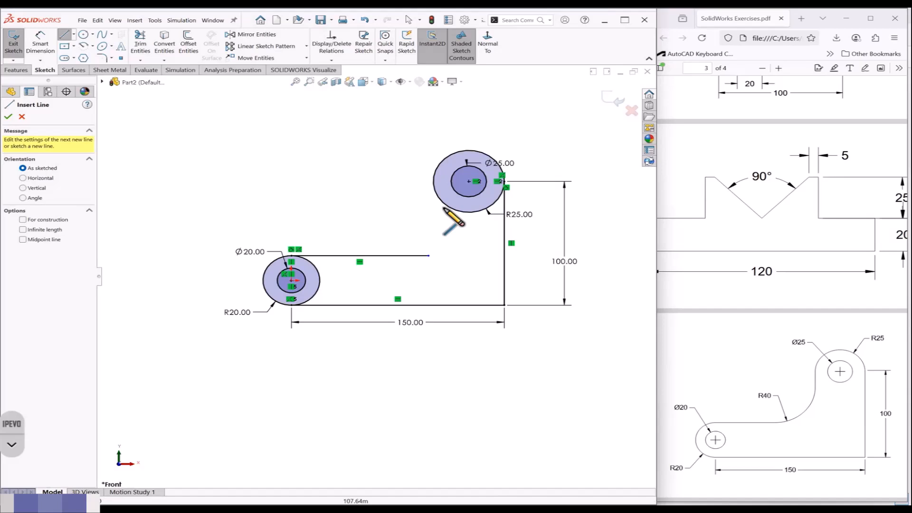
left_click(434, 182)
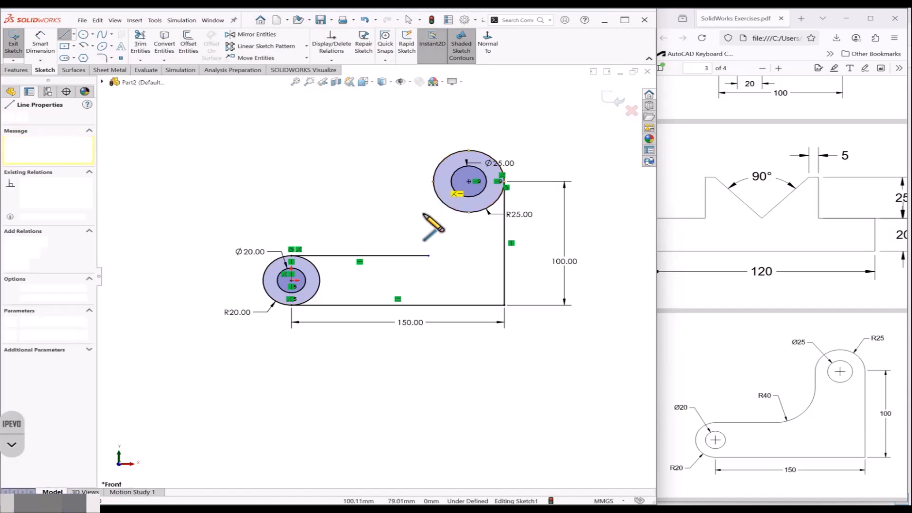
left_click(430, 256)
key("Escape")
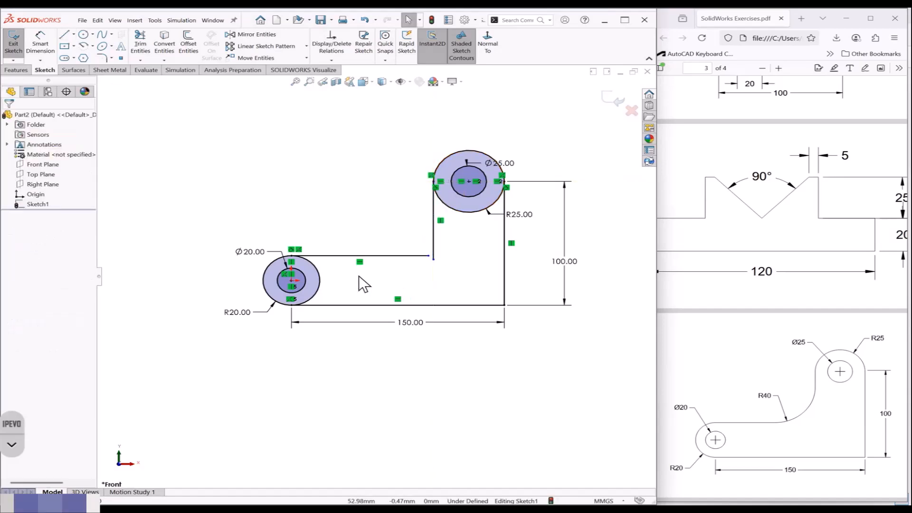
Step: Extend the horizontal top line to meet the left vertical line
left_click(139, 61)
left_click(150, 82)
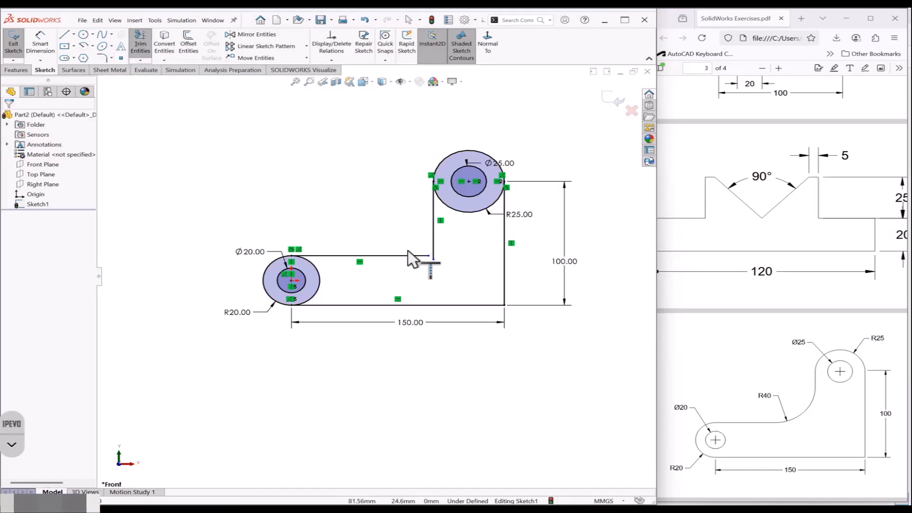
left_click(411, 257)
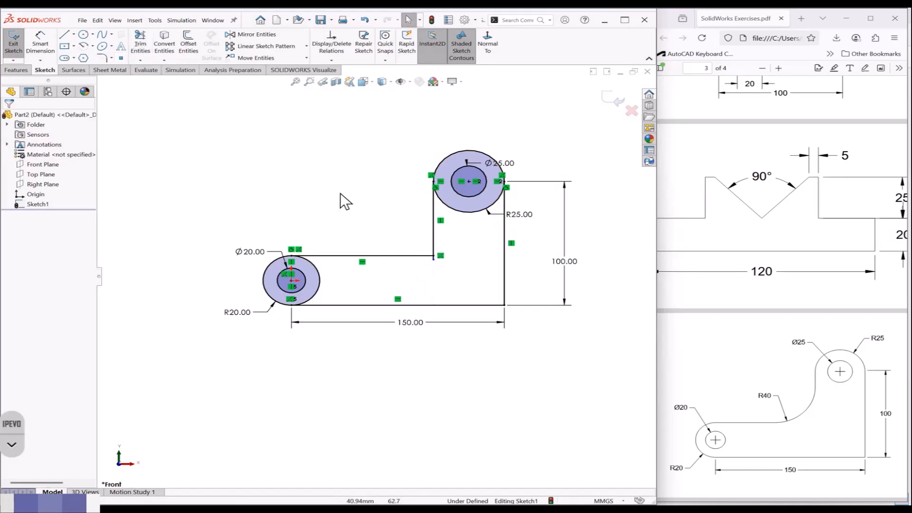
Step: Trim the vertical line's overhang at the inner corner and the portions of both outer circles that lie inside the bracket profile
left_click(140, 43)
scroll(447, 273, "down", 4)
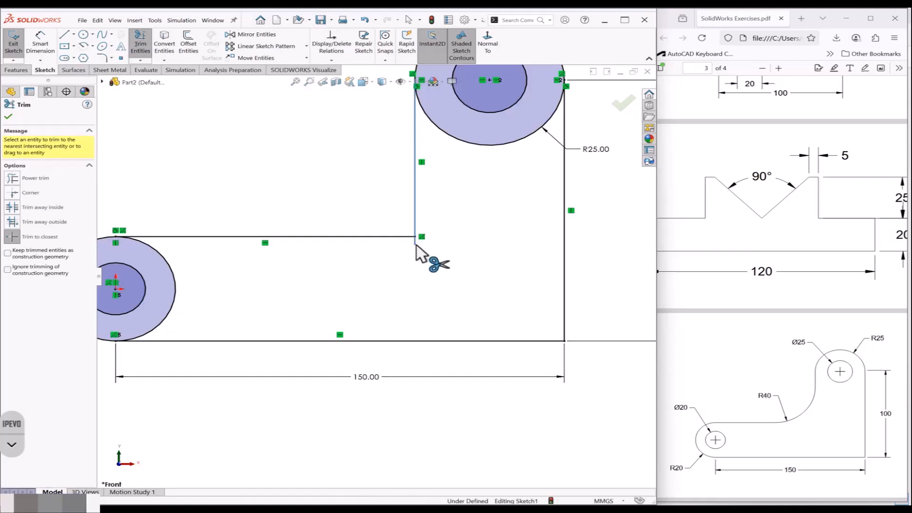
left_click(416, 243)
left_click(175, 291)
scroll(375, 276, "up", 3)
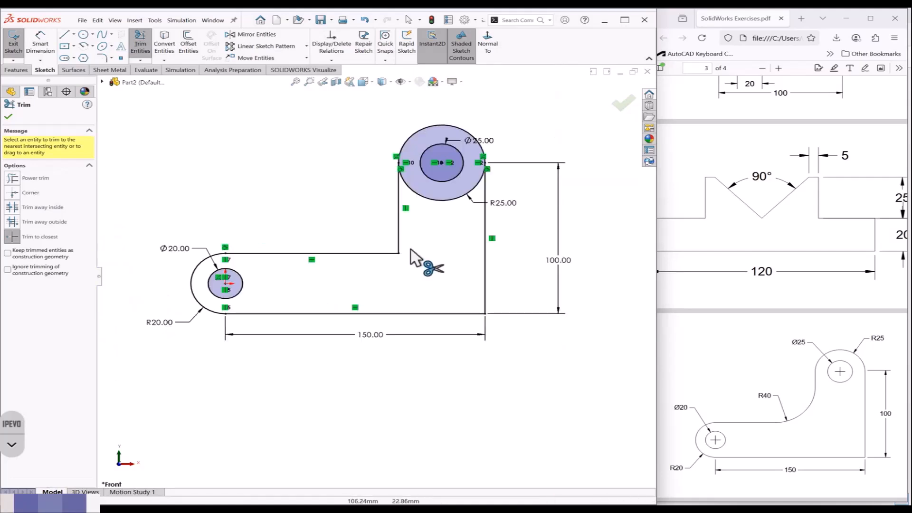
left_click(457, 198)
key("Escape")
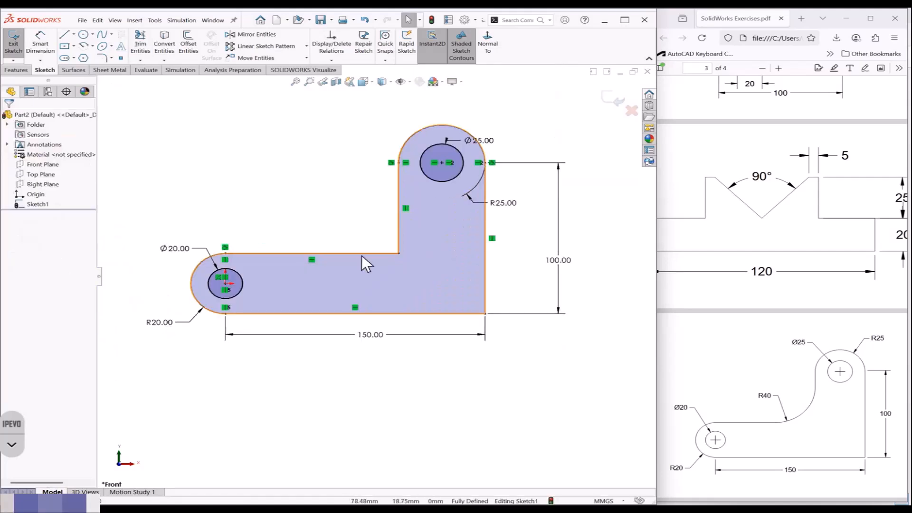
Step: Add a 40 mm radius sketch fillet at the bracket's inner corner between the horizontal top line and the left vertical line
scroll(372, 273, "up", 1)
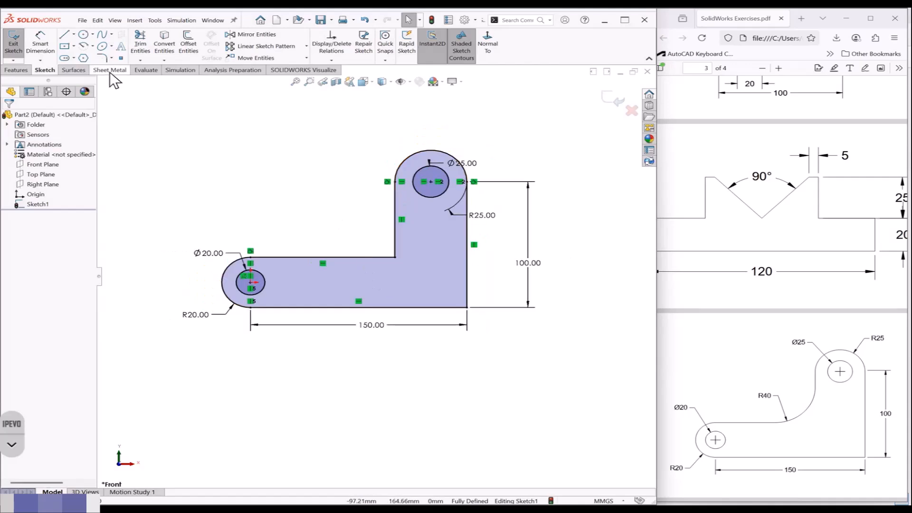
left_click(102, 57)
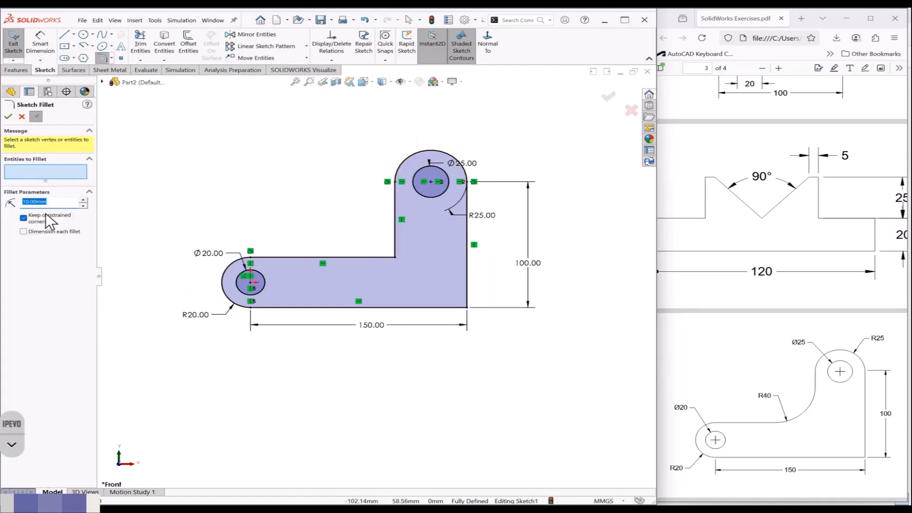
type("40")
key("Return")
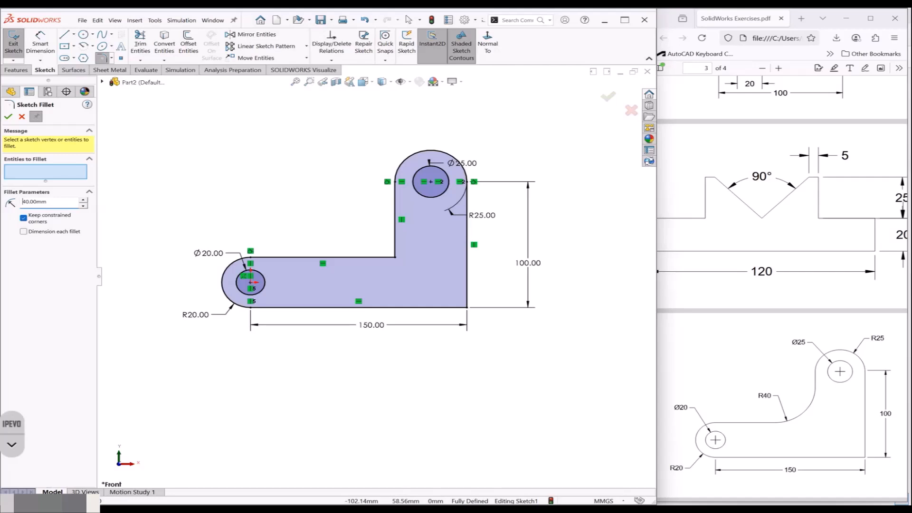
left_click(395, 247)
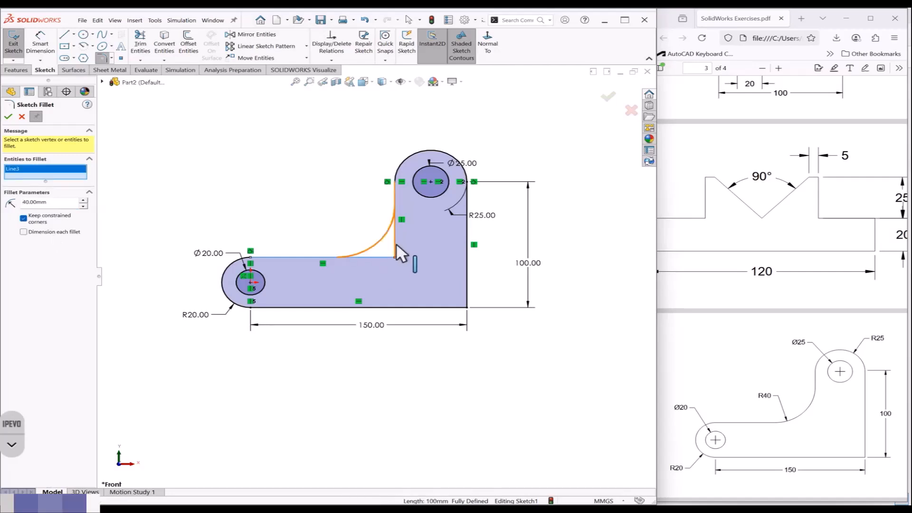
left_click(9, 116)
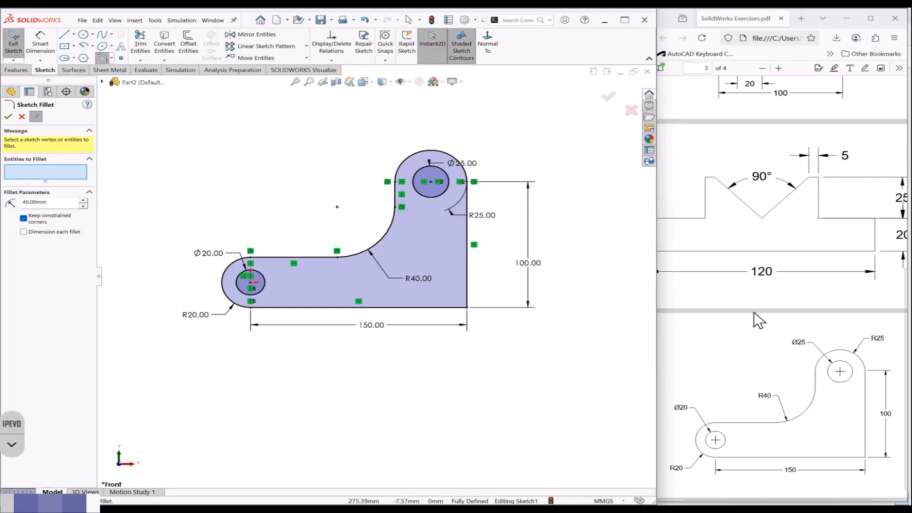
Step: Return to page 1 of the exercise PDF, create a new part, and apply the Plain White scene
left_click_drag(906, 345, 906, 159)
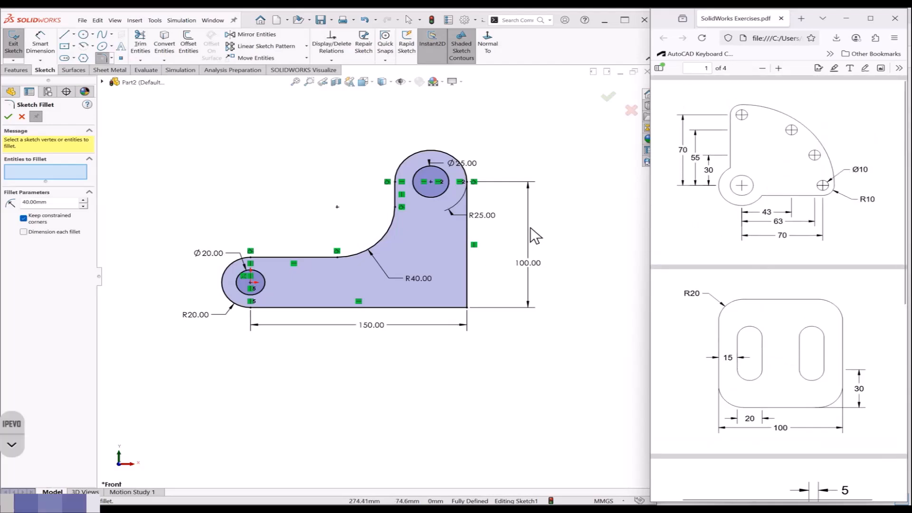
scroll(376, 276, "up", 1)
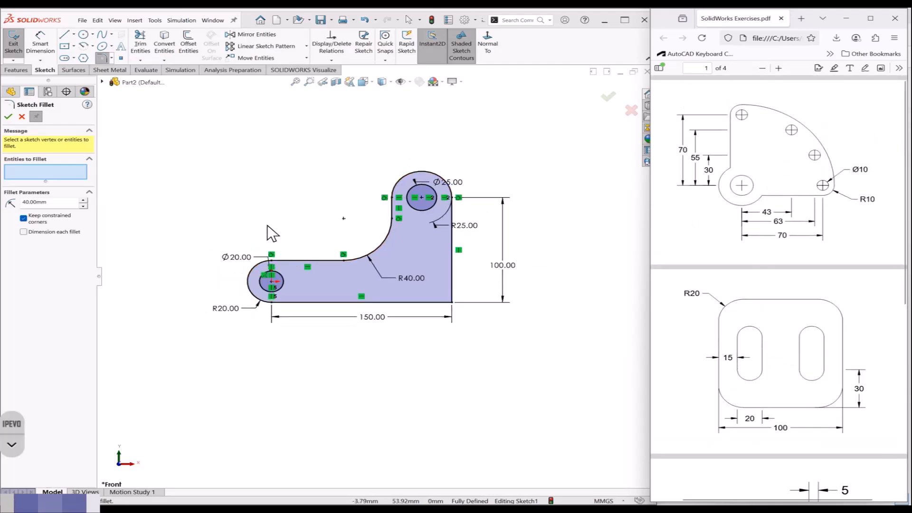
left_click(267, 224)
key("ctrl+n")
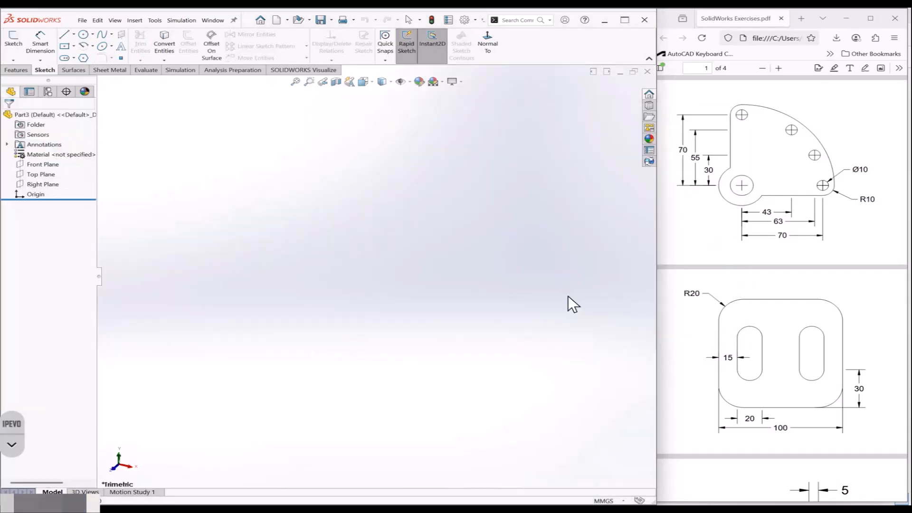
left_click(443, 83)
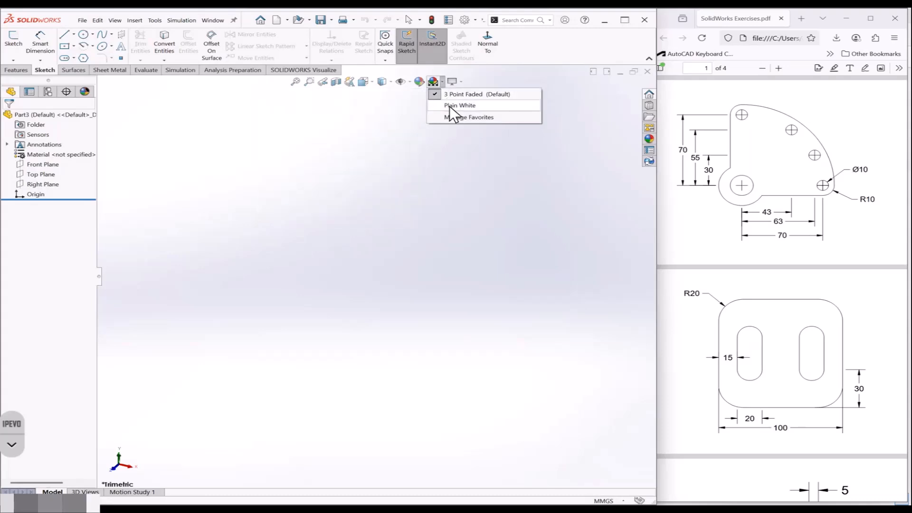
left_click(449, 105)
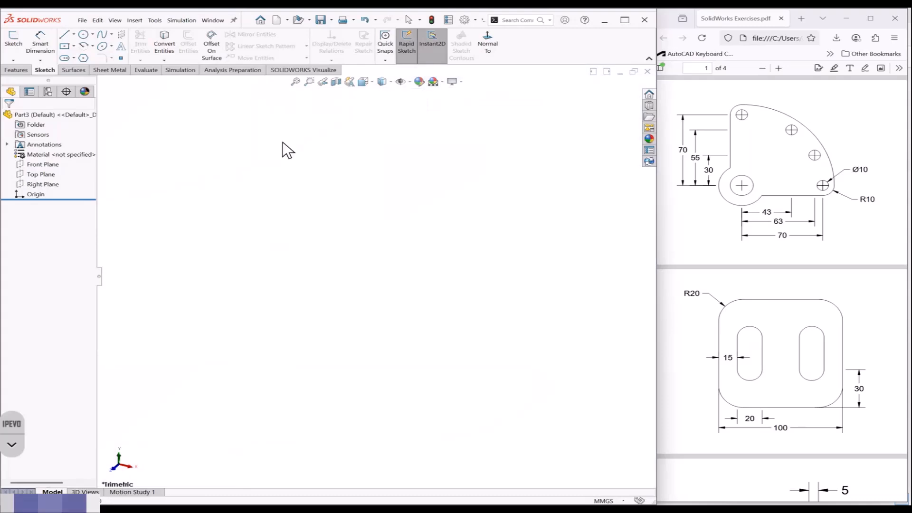
Step: Start a sketch on the Front Plane and draw two concentric circles at the origin, with radii of about 16.1 mm and 8.6 mm
left_click(53, 164)
left_click(58, 155)
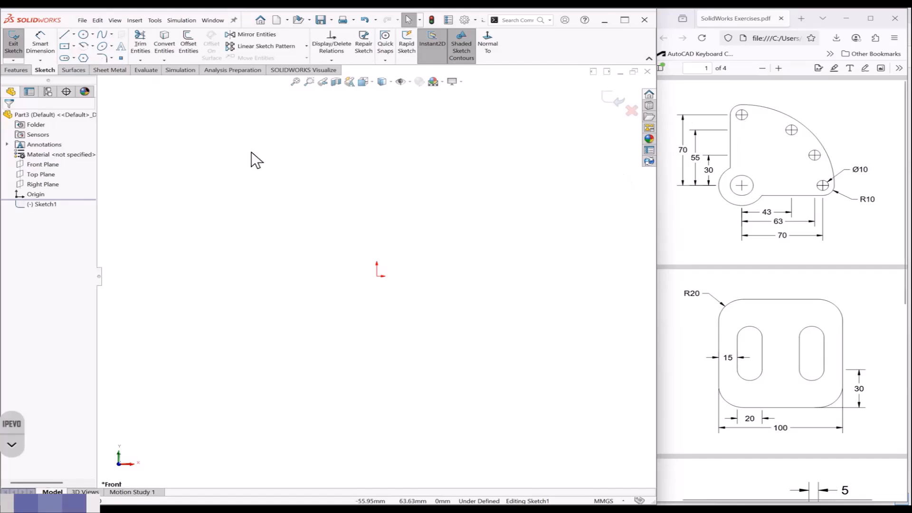
left_click(84, 34)
left_click(377, 276)
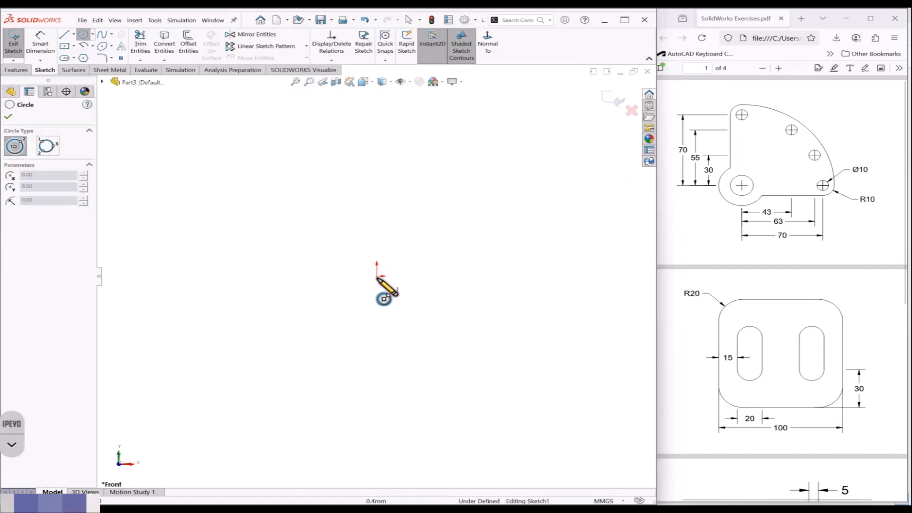
left_click(392, 309)
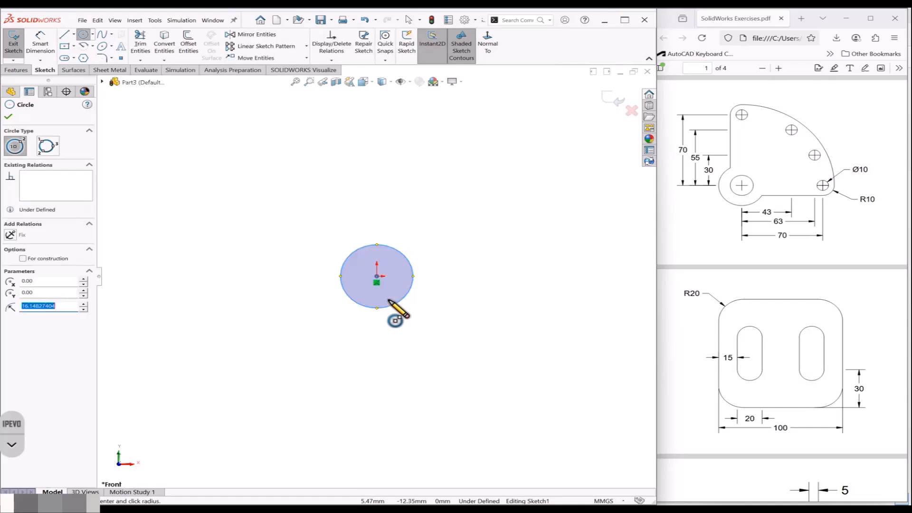
key("Escape")
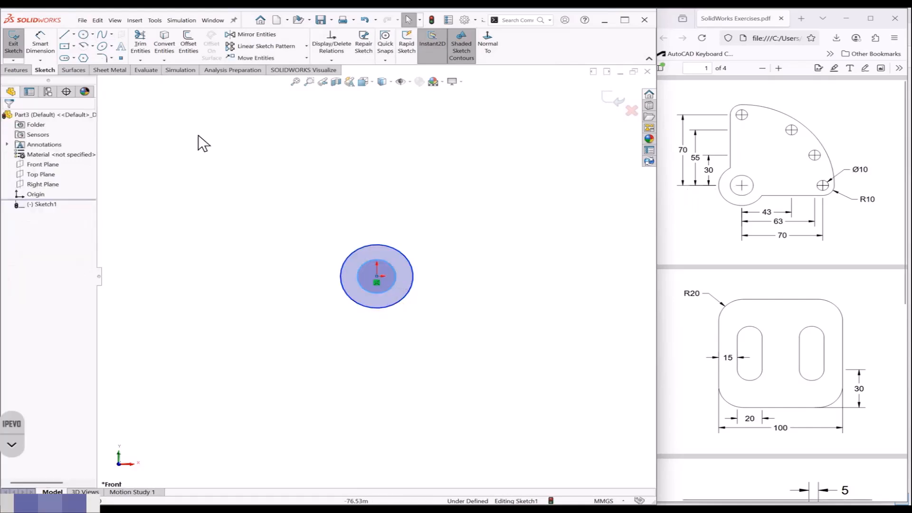
Step: Dimension the inner circle at the origin to a diameter of 20 mm
left_click(40, 43)
left_click(361, 286)
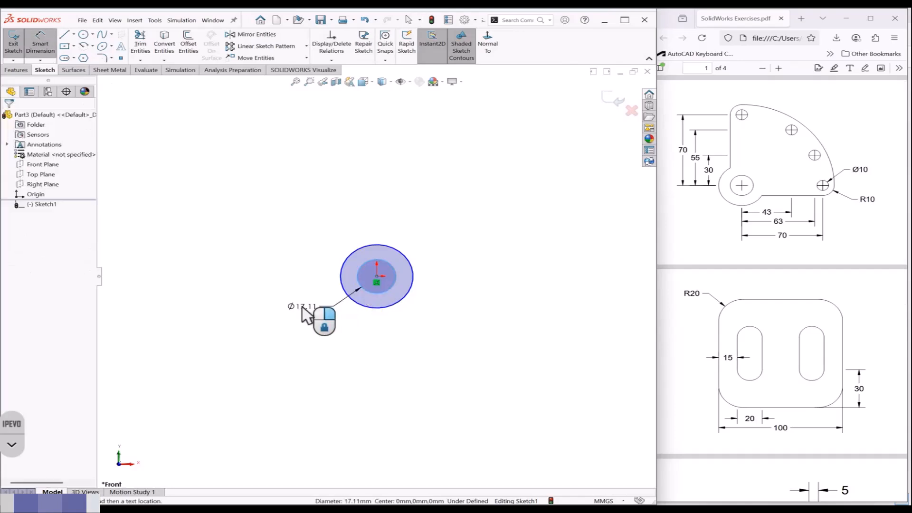
left_click(302, 308)
type("20")
key("Return")
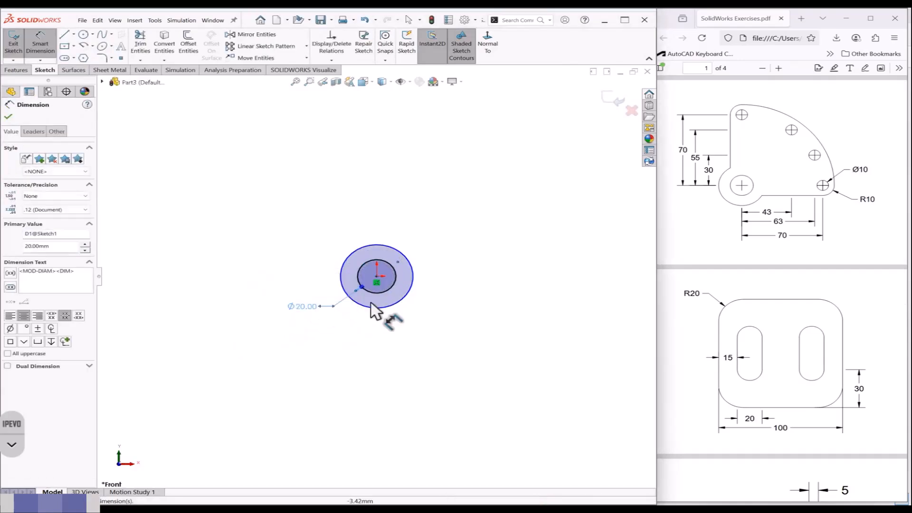
Step: Dimension the outer circle at the origin with a radius dimension of 20 mm
left_click(367, 307)
left_click(244, 273)
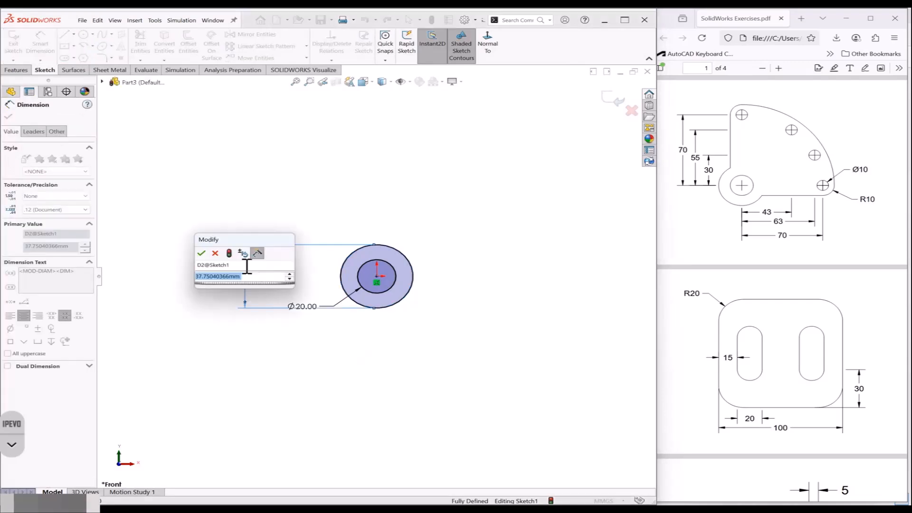
type("20")
key("Return")
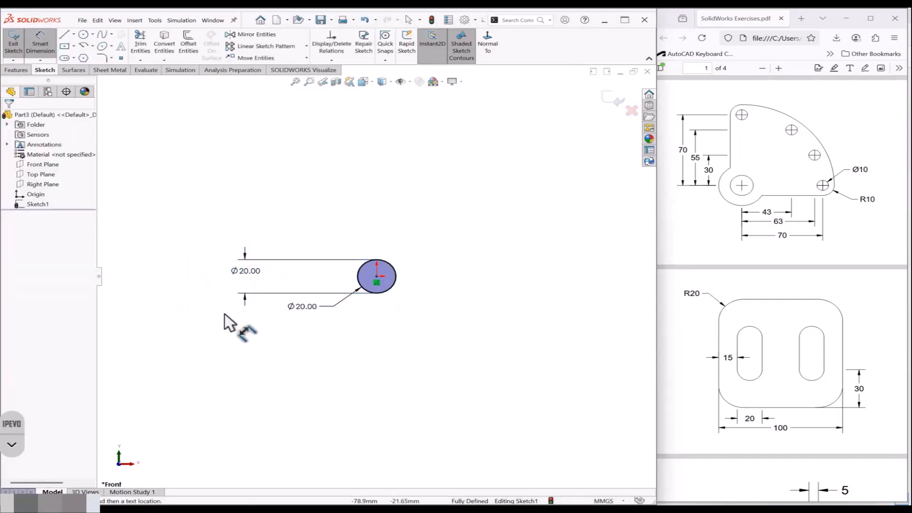
left_click(245, 271)
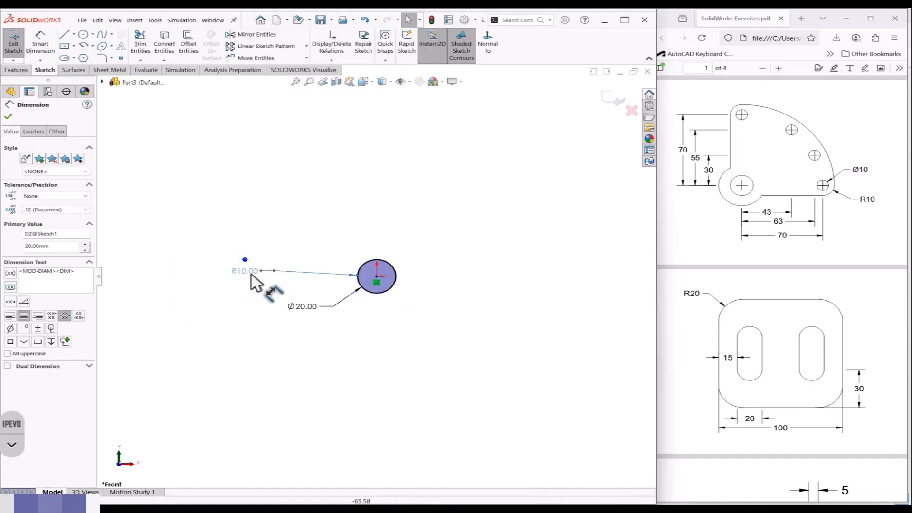
double_click(250, 272)
type("3")
key("BackSpace")
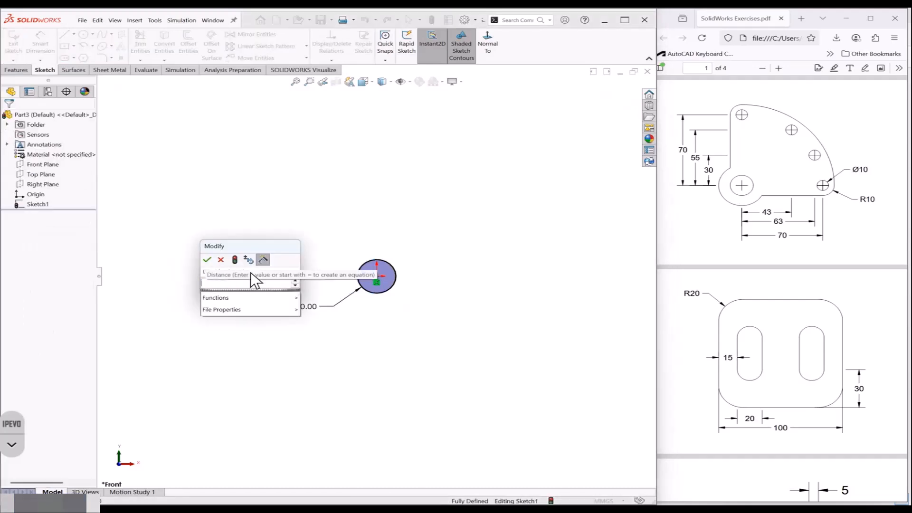
type("20")
key("Return")
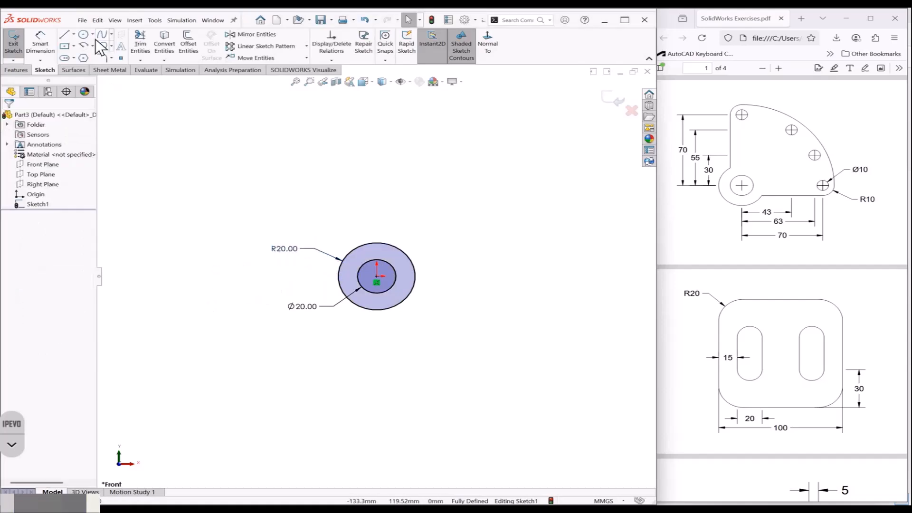
Step: Sketch two pairs of concentric circles, one centred about 83.4 mm directly above the origin and one about 79.5 mm horizontally to its right
left_click(84, 34)
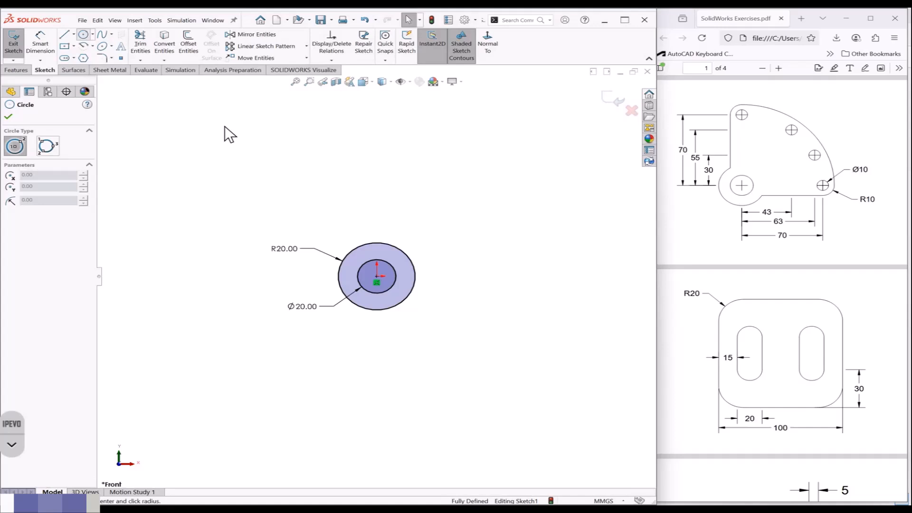
left_click(377, 137)
left_click(393, 151)
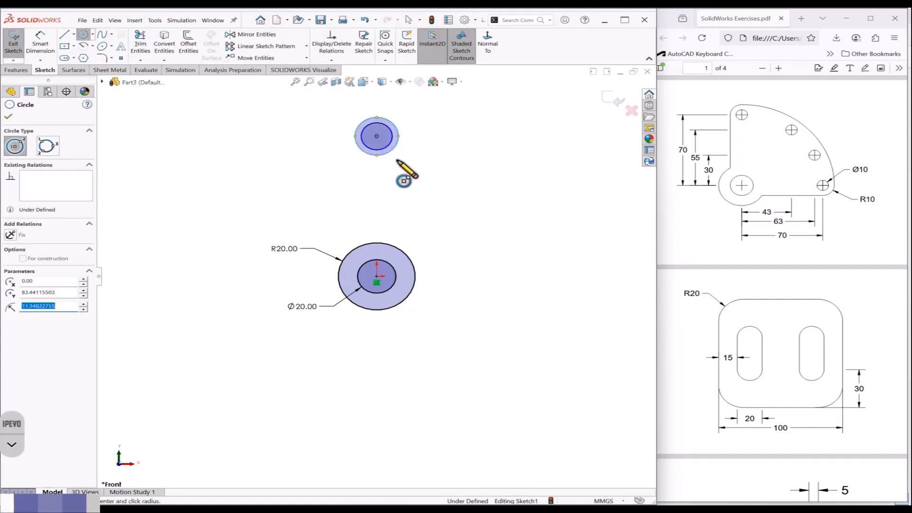
left_click(530, 277)
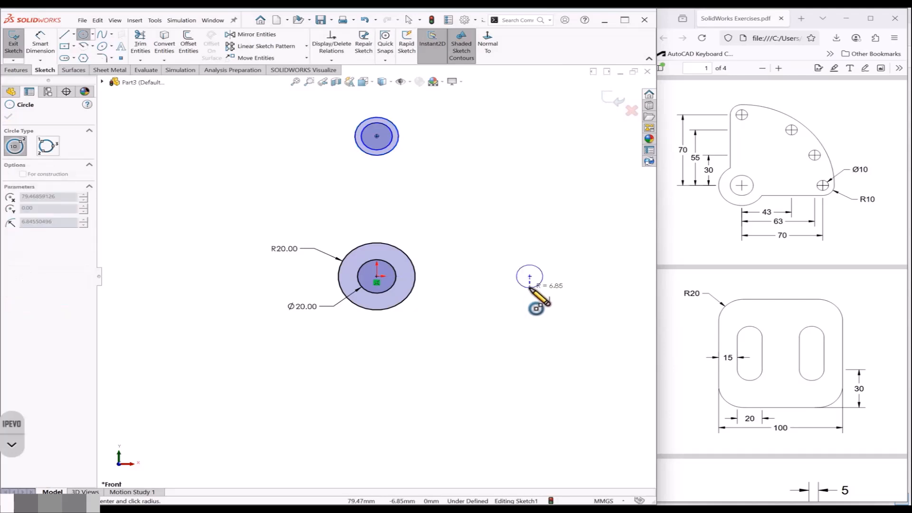
left_click(536, 295)
key("Escape")
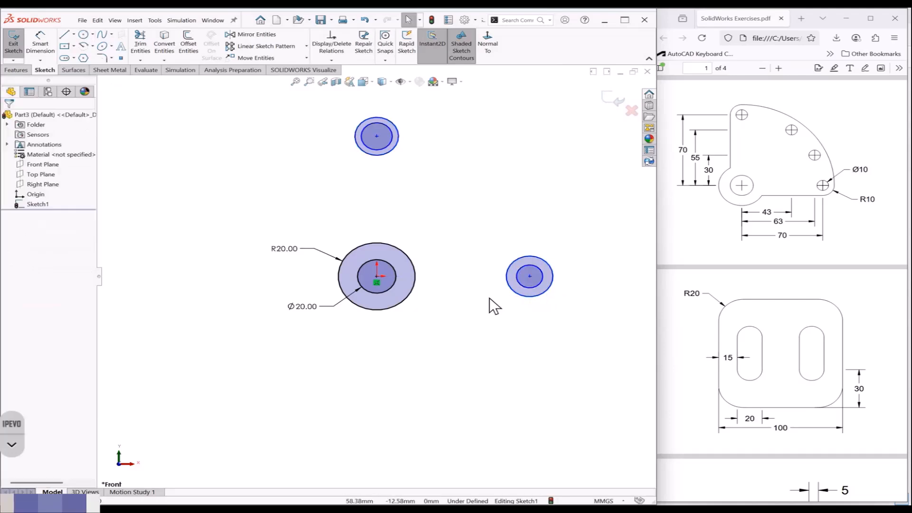
Step: Dimension the horizontal distance from the origin to the centre of the right-hand circles as 70 mm
key("d")
left_click(377, 276)
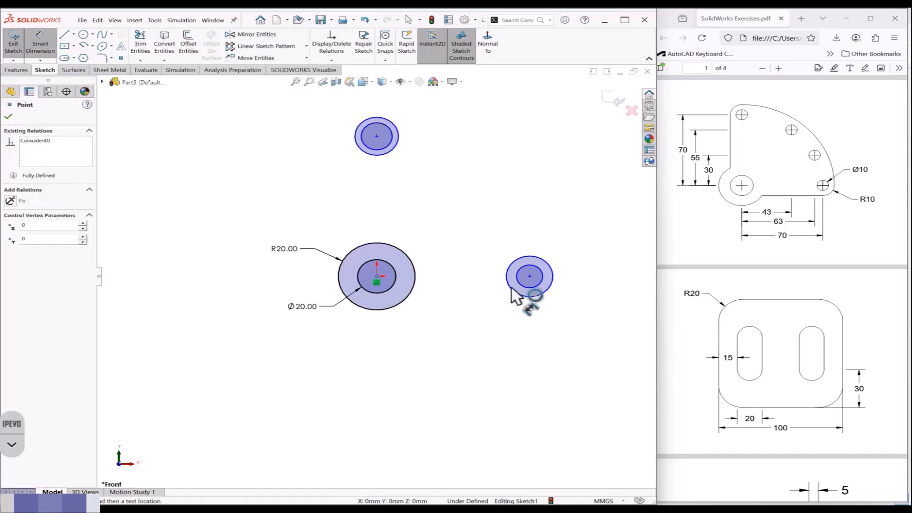
left_click(530, 277)
left_click(488, 341)
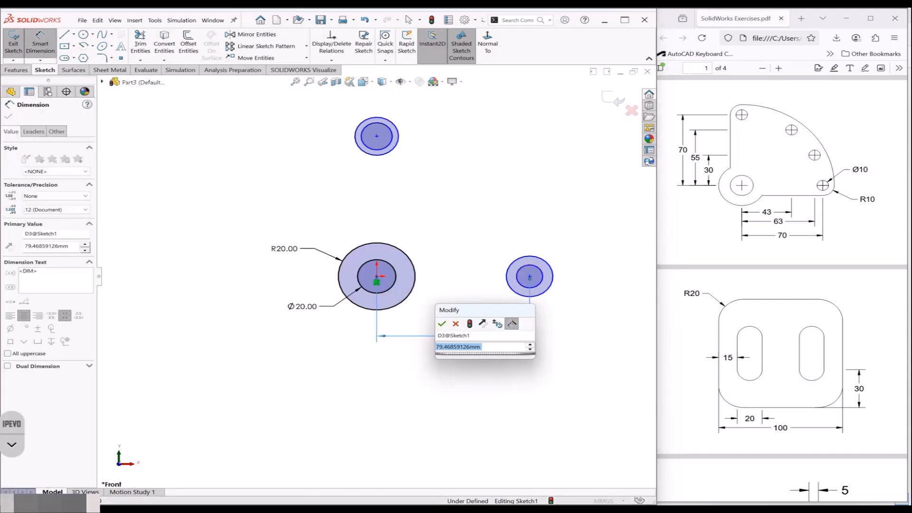
type("70")
key("Return")
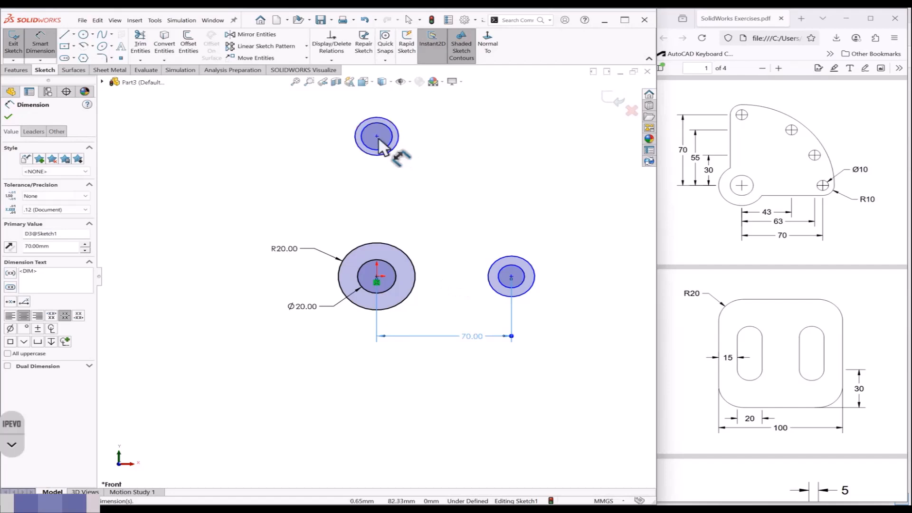
Step: Dimension the vertical distance from the origin to the centre of the upper circles as 70 mm
left_click(376, 137)
left_click(378, 275)
left_click(221, 227)
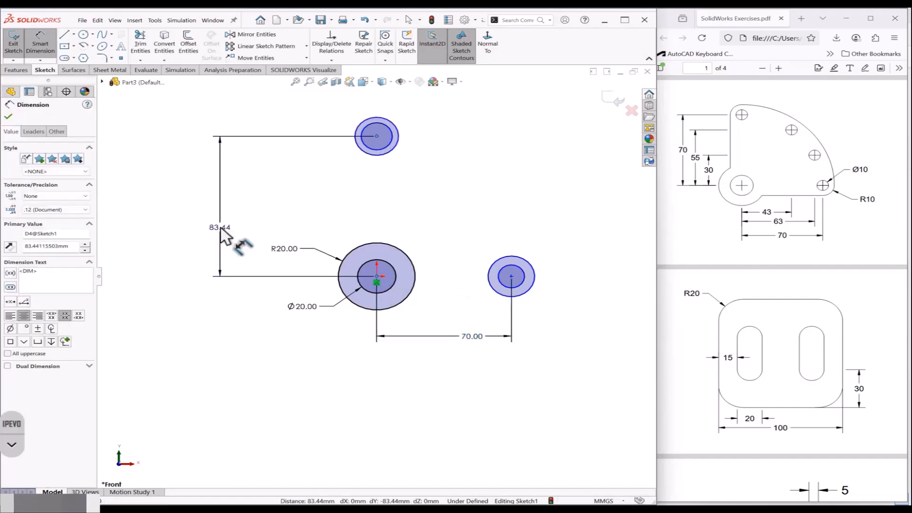
type("70")
key("Return")
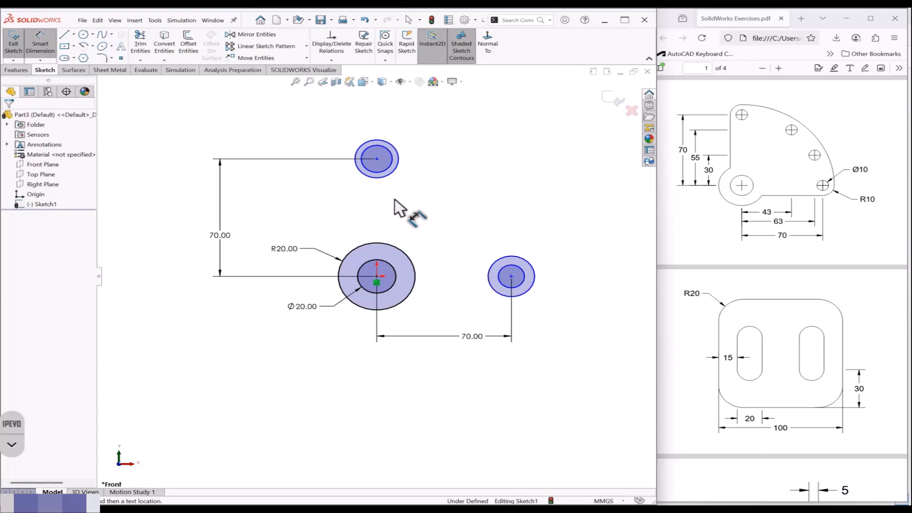
Step: Dimension the inner circle of the upper pair to a diameter of 10 mm
left_click(393, 144)
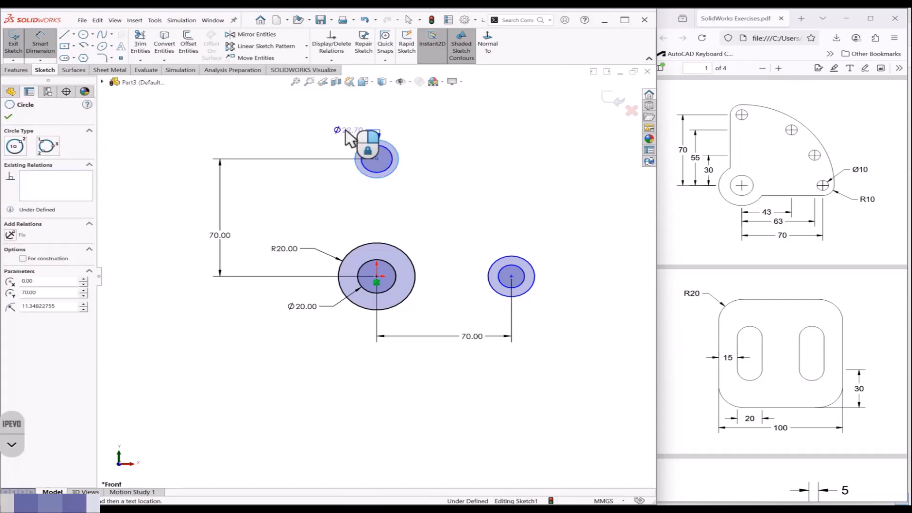
left_click(315, 133)
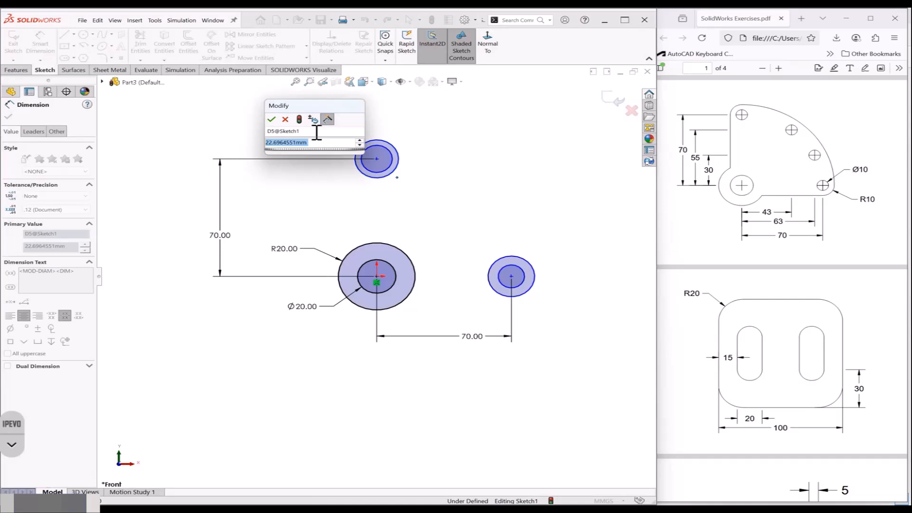
type("10")
key("Return")
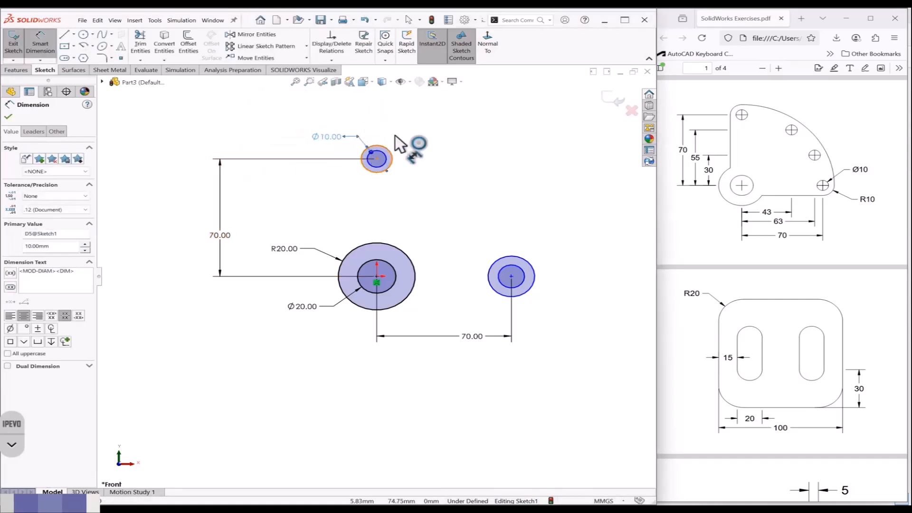
Step: Dimension the outer circle of the upper pair to a diameter of 20 mm and display the dimension as a radius
left_click(395, 135)
left_click(405, 124)
type("20")
key("Return")
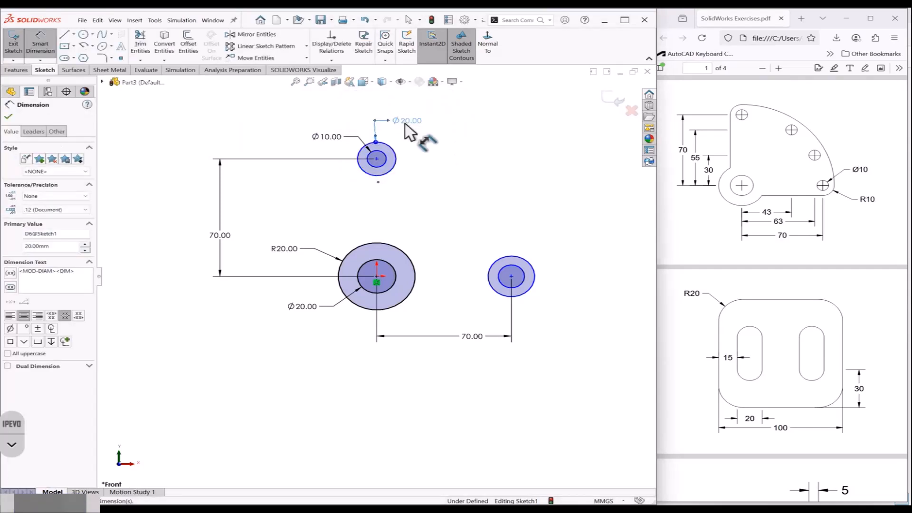
left_click_drag(409, 130, 437, 136)
key("Escape")
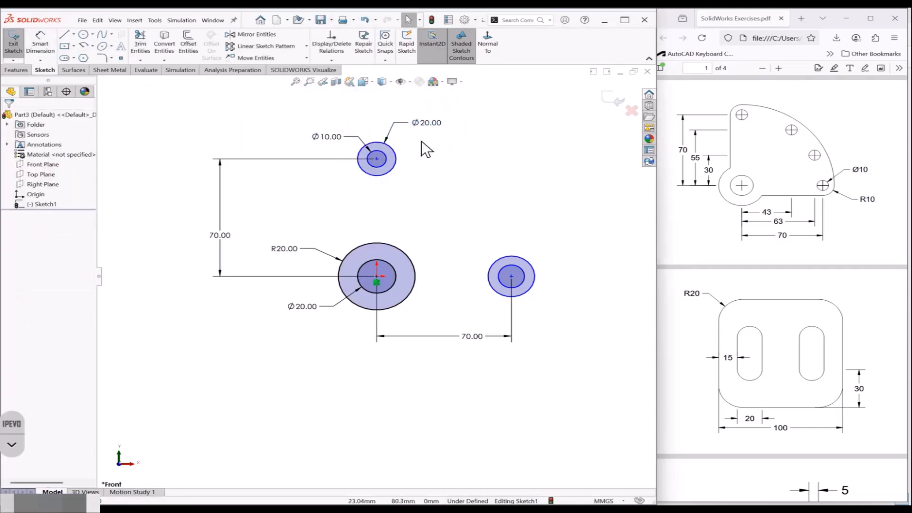
left_click(417, 122)
left_click(433, 76)
left_click(442, 160)
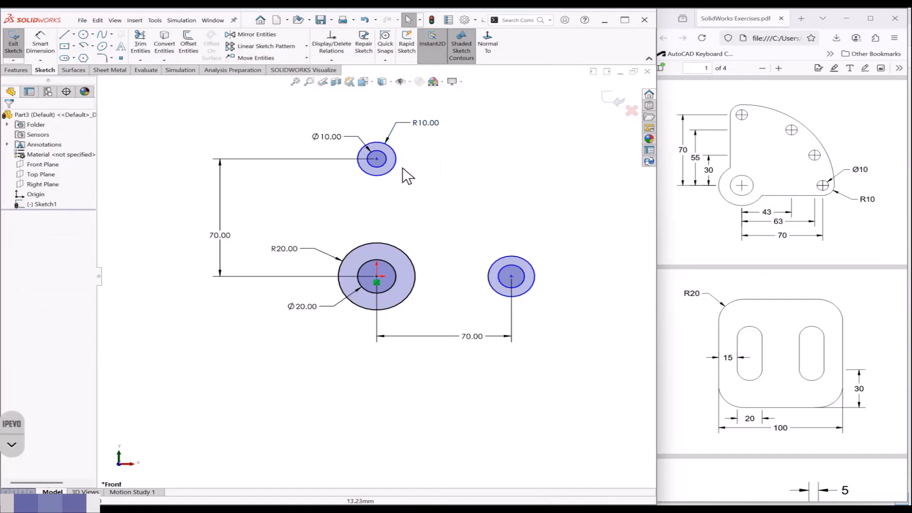
Step: Add equal relations between the upper and right-hand inner circles and between the upper and right-hand outer circles
left_click(387, 163)
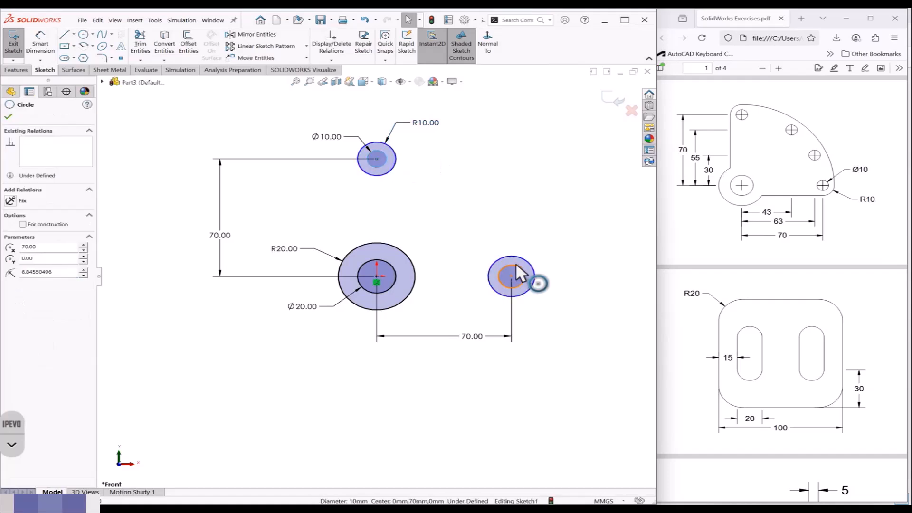
left_click(521, 275, "ctrl")
left_click(584, 238)
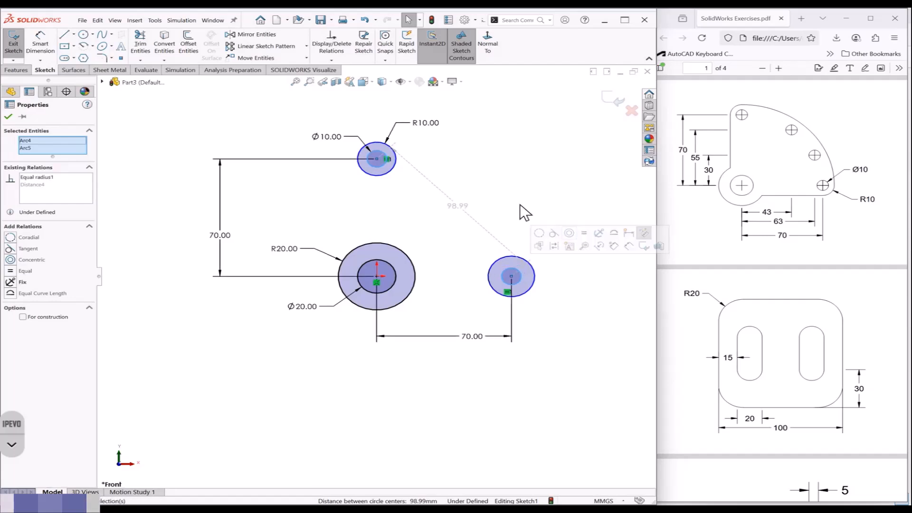
left_click(395, 169)
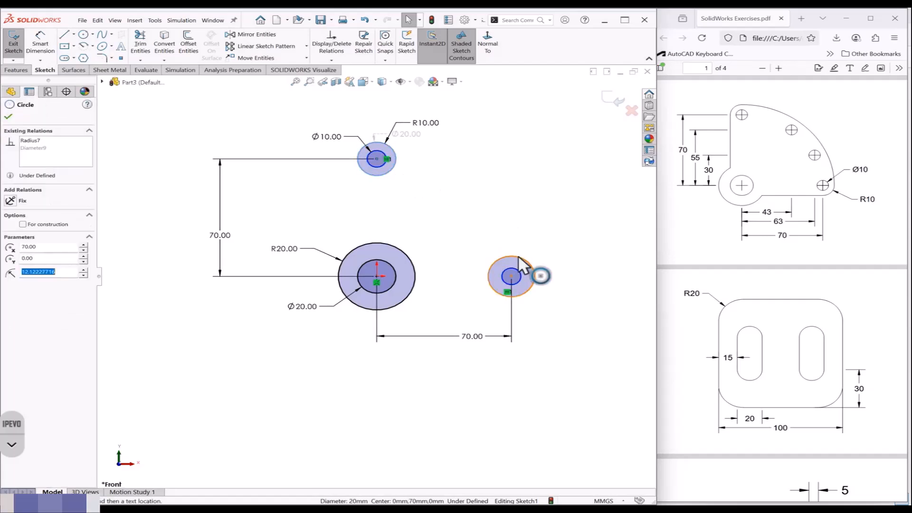
left_click(525, 267, "ctrl")
left_click(514, 188)
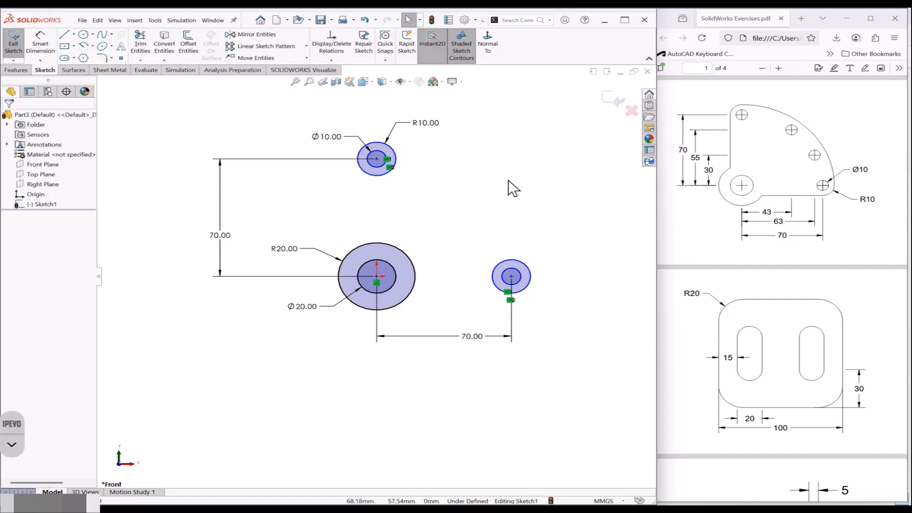
Step: Draw a vertical line from the left quadrant of the upper outer circle down to the 20 mm radius circle
left_click(64, 34)
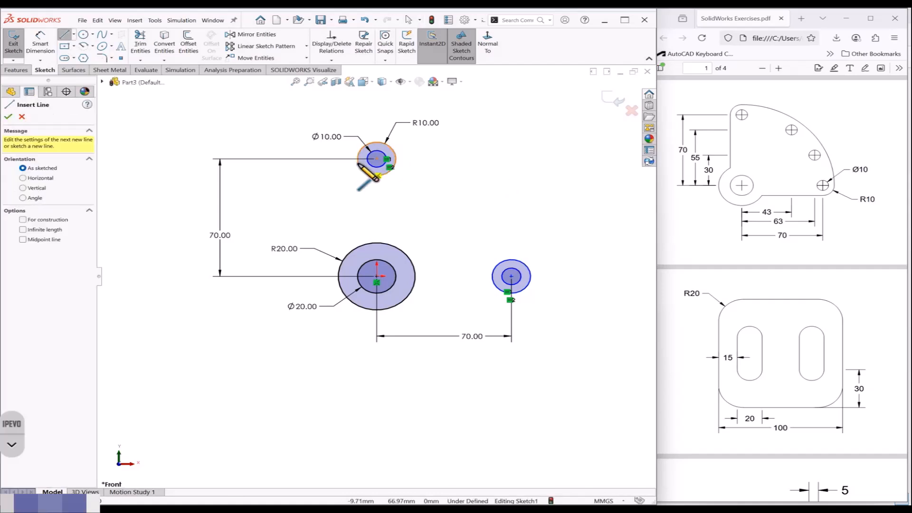
left_click(358, 159)
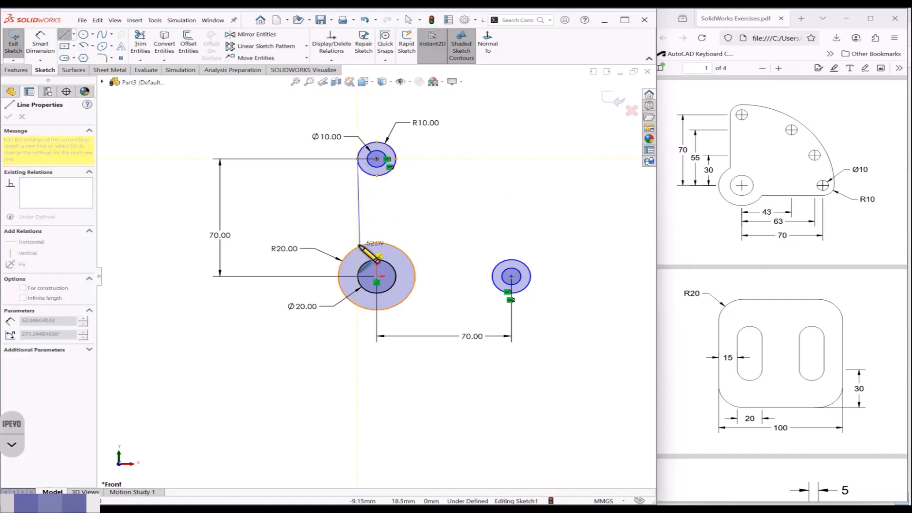
left_click(358, 248)
key("Escape")
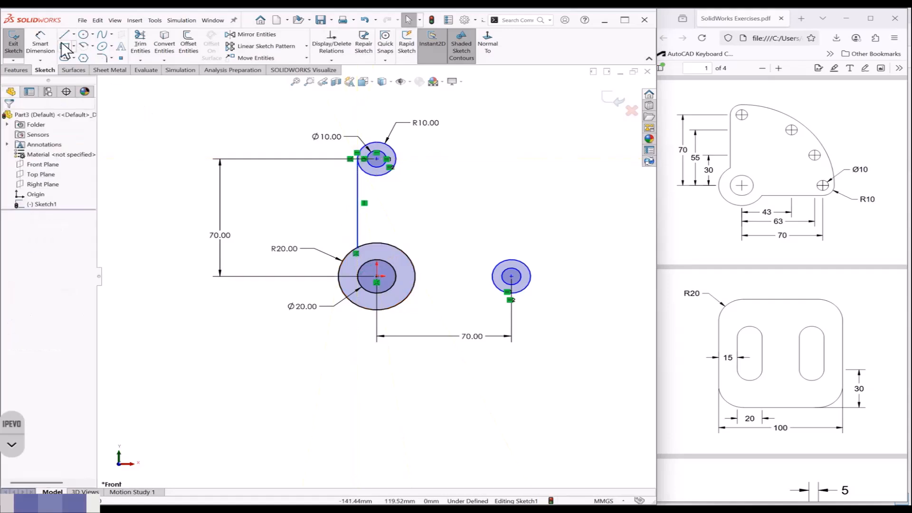
Step: Draw a horizontal line from the bottom quadrant of the right-hand outer circle across to the 20 mm radius circle
left_click(65, 34)
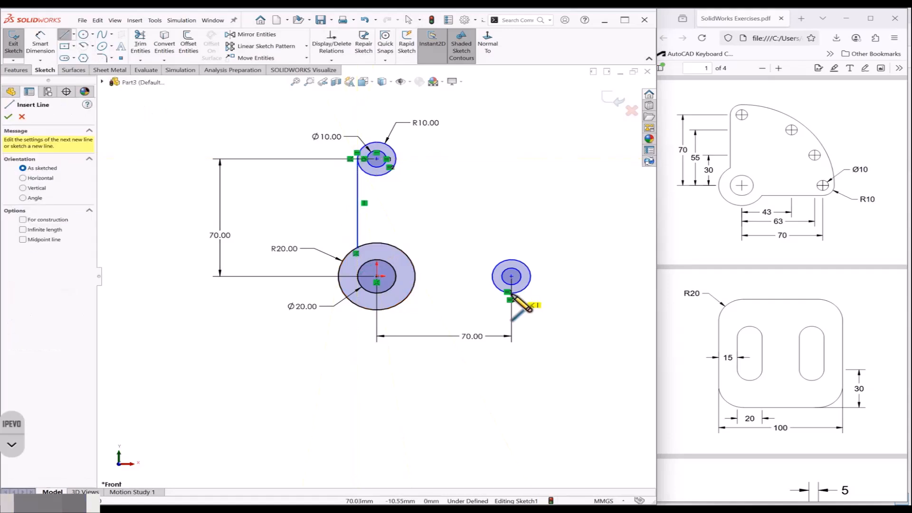
left_click(509, 292)
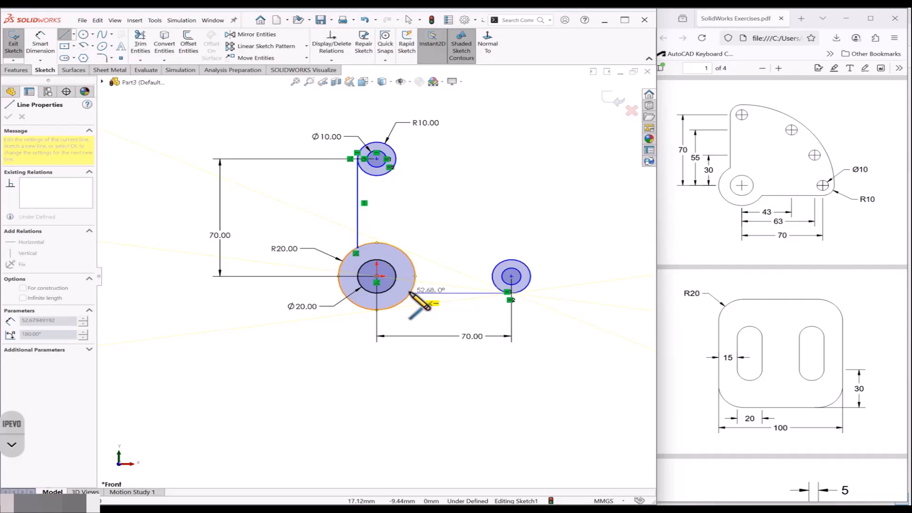
left_click(410, 293)
key("Escape")
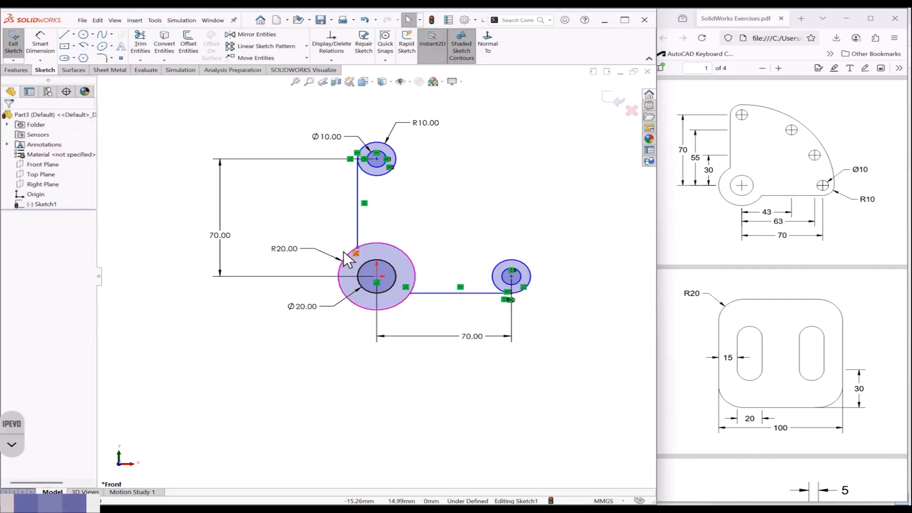
left_click(83, 35)
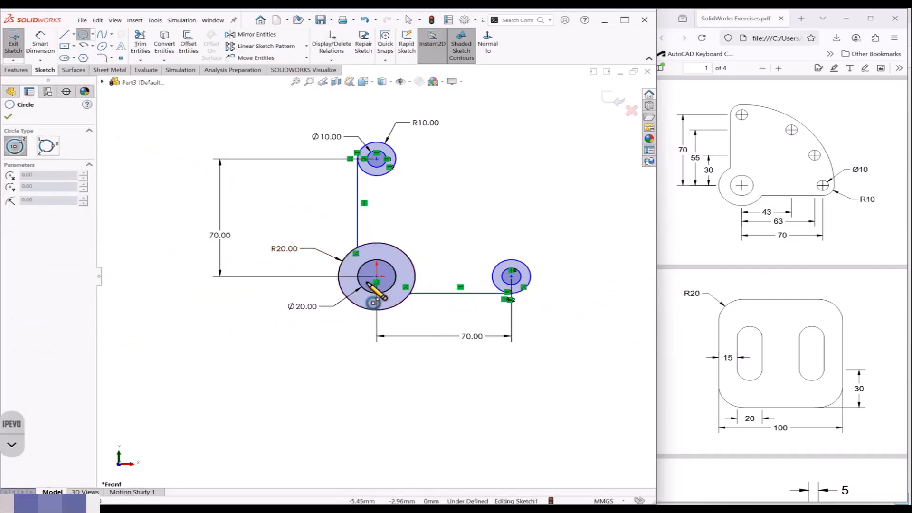
left_click(378, 281)
key("Escape")
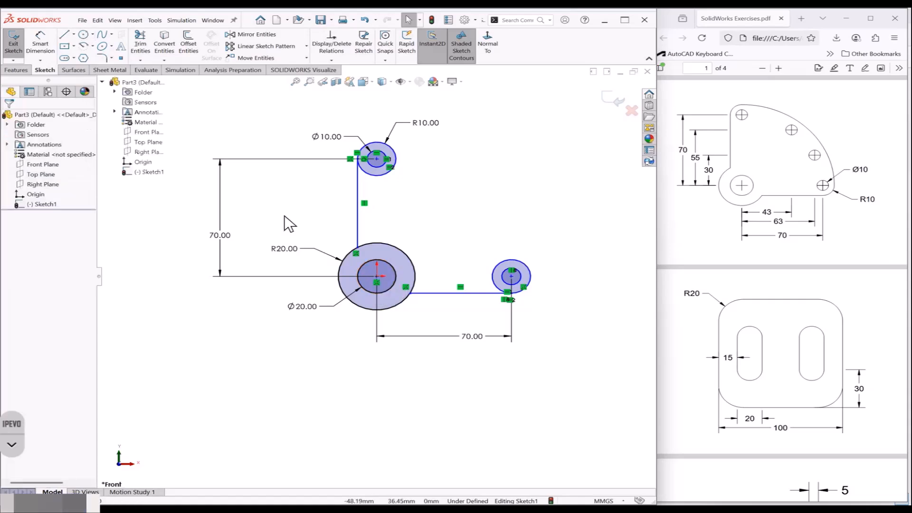
Step: Draw a large circle centred on the origin and reaching the top quadrant of the upper outer circle
left_click(83, 34)
left_click(377, 276)
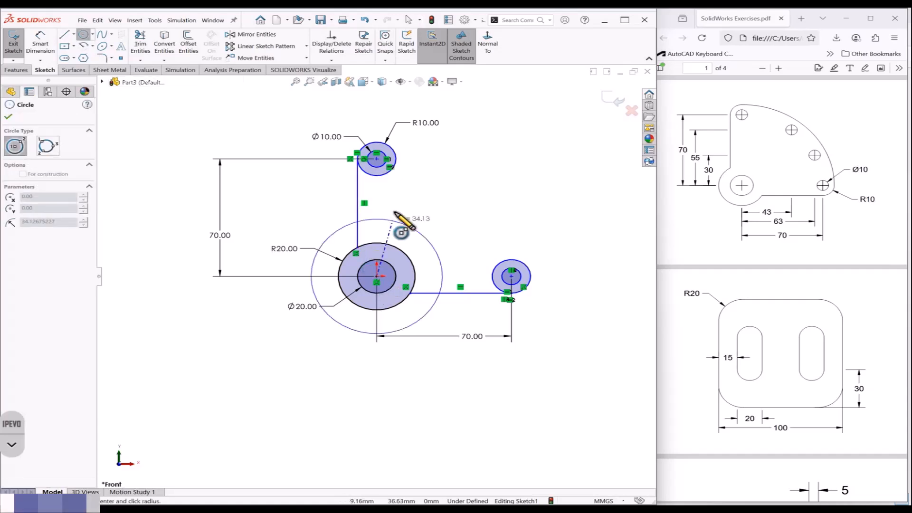
left_click(377, 142)
key("Escape")
key("Escape")
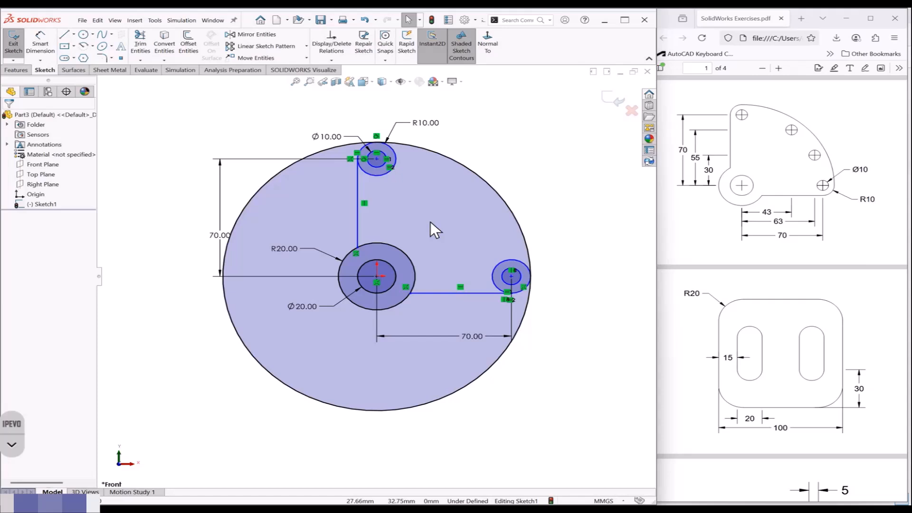
Step: Trim the large circle to its upper-right arc and remove the inner portions of the three outer circles to leave one closed outline
left_click(141, 41)
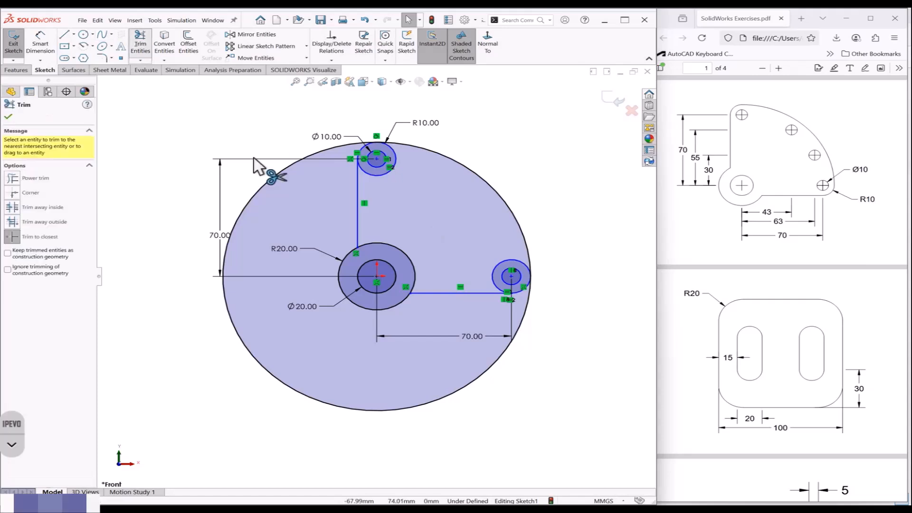
left_click_drag(297, 198, 283, 183)
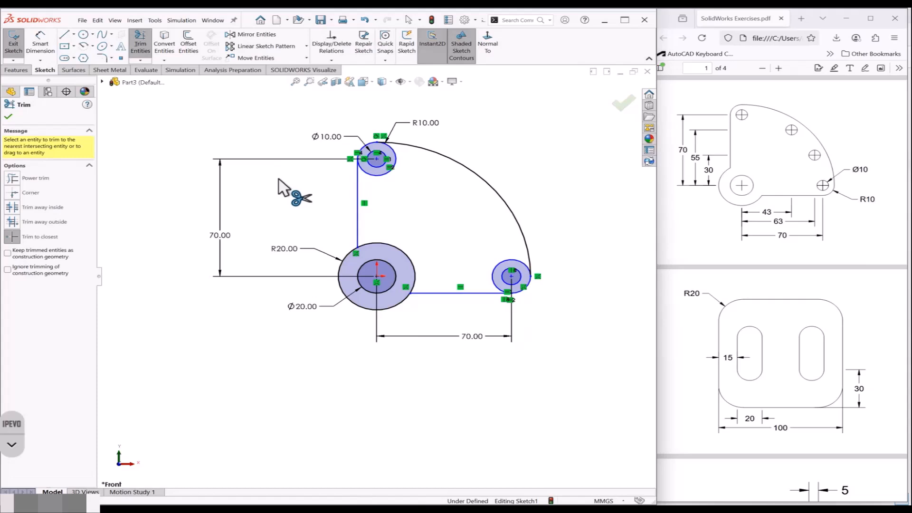
left_click(392, 172)
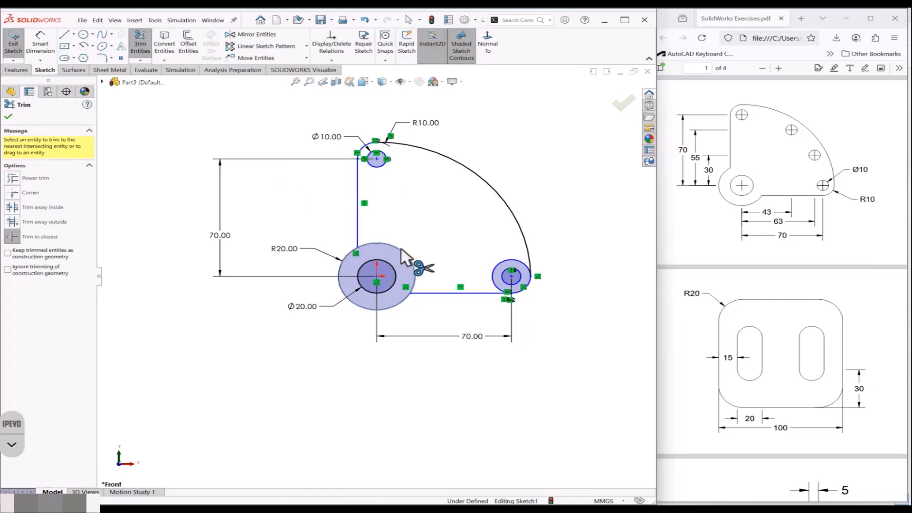
left_click(402, 257)
left_click(520, 284)
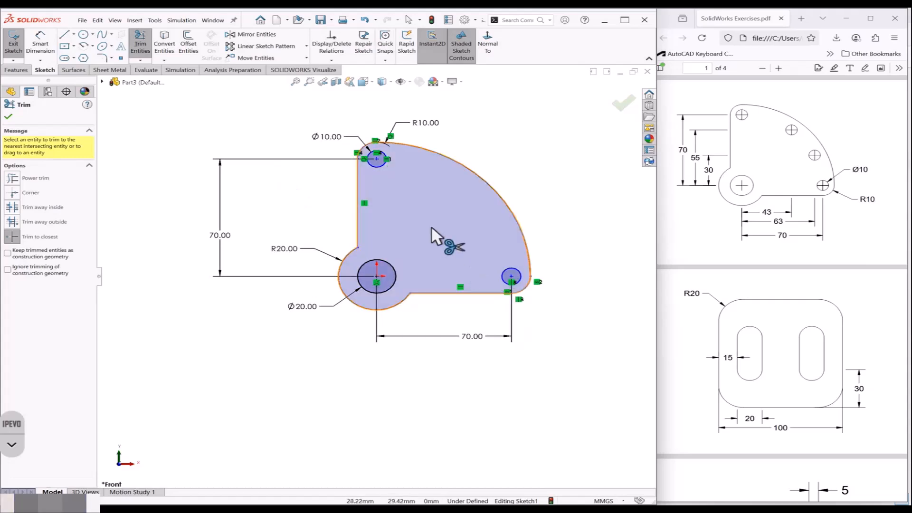
key("Escape")
Step: Try a tangent relation between the large outer arc and the right-hand corner arc, and undo it
scroll(382, 114, "down", 3)
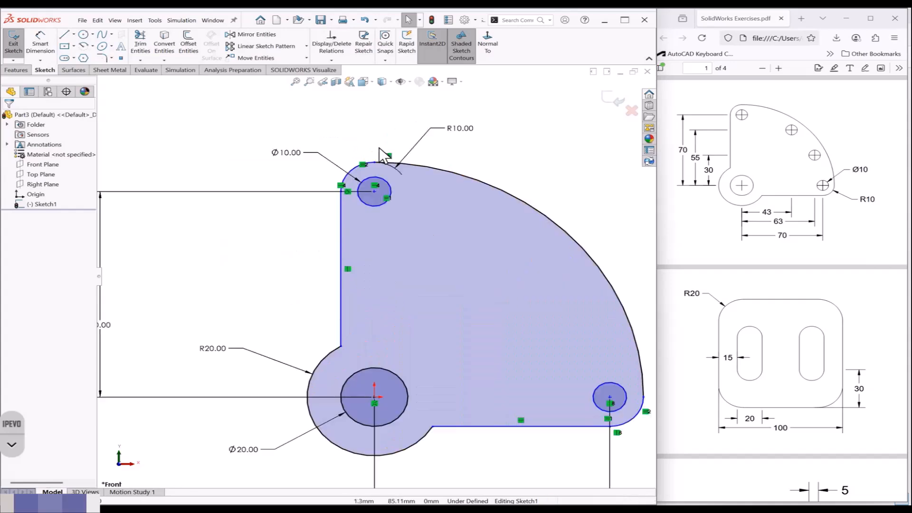
scroll(378, 287, "up", 3)
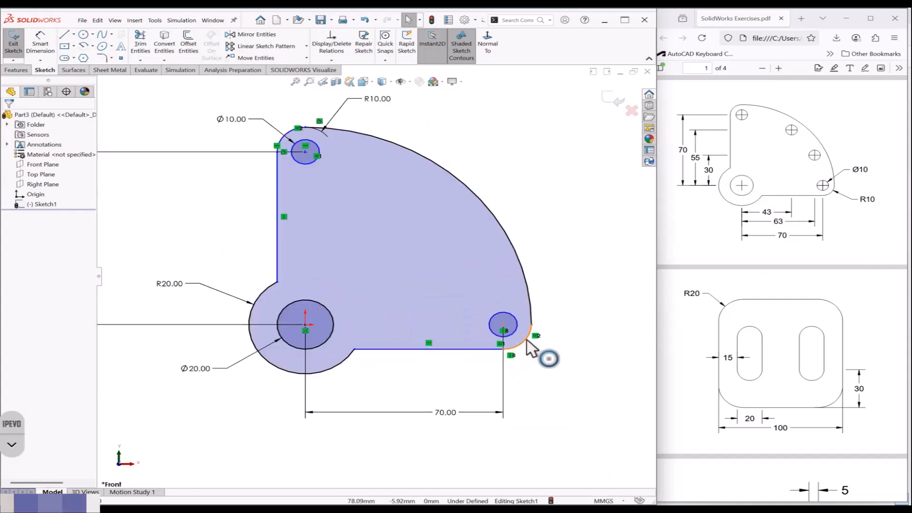
left_click(529, 355)
left_click(531, 332, "ctrl")
scroll(531, 342, "down", 2)
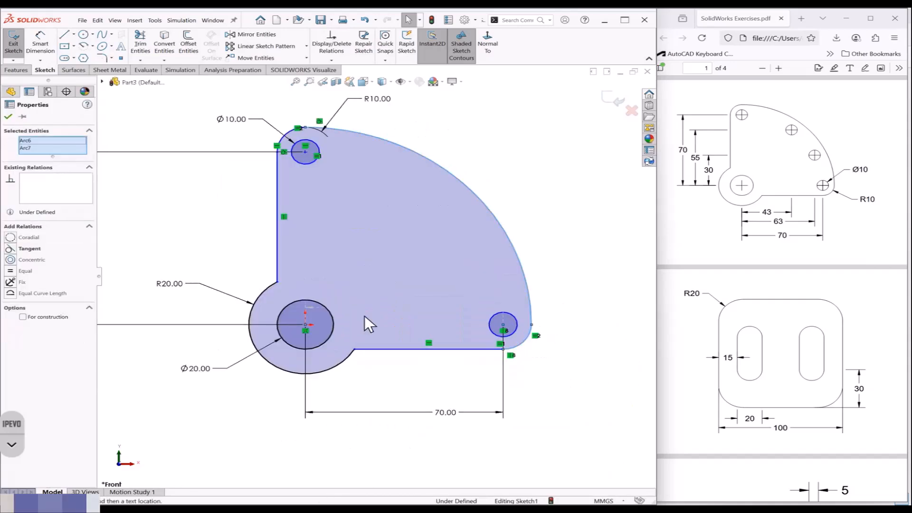
left_click(16, 249)
left_click(129, 246)
scroll(376, 276, "up", 2)
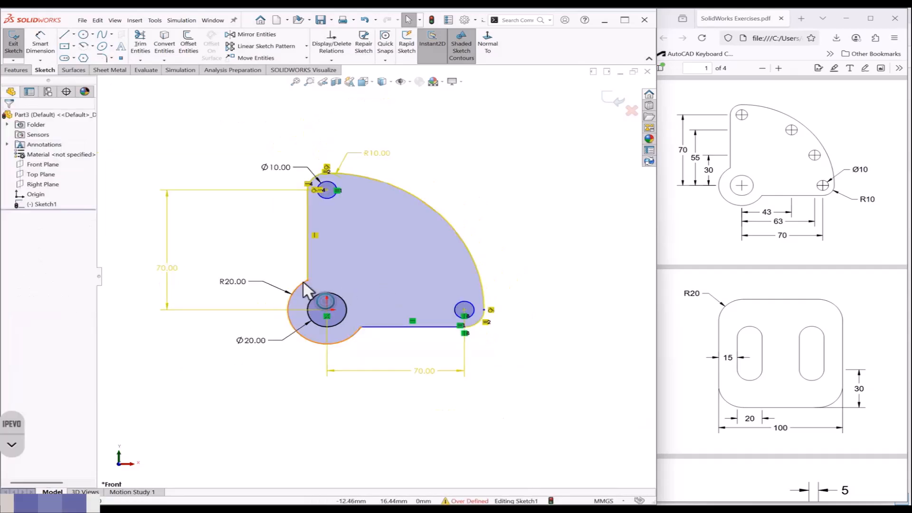
key("ctrl+z")
scroll(270, 275, "up", 1)
scroll(251, 270, "down", 1)
left_click(269, 270)
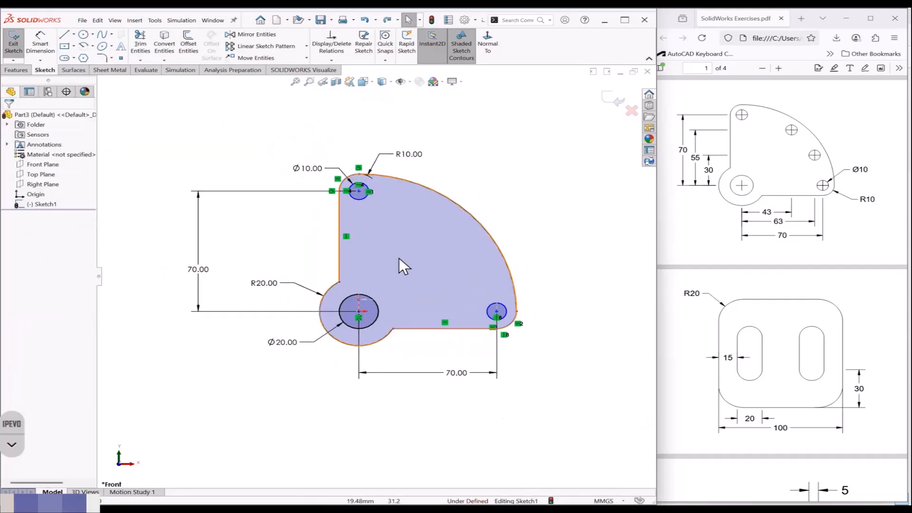
Step: Add a vertical relation between the large hole's centre at the origin and the upper hole's centre
left_click(39, 43)
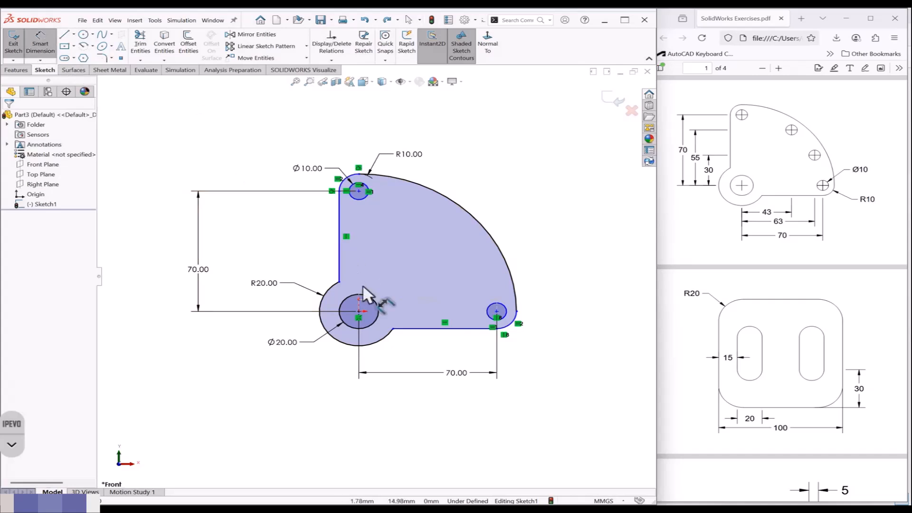
key("Escape")
left_click(358, 311)
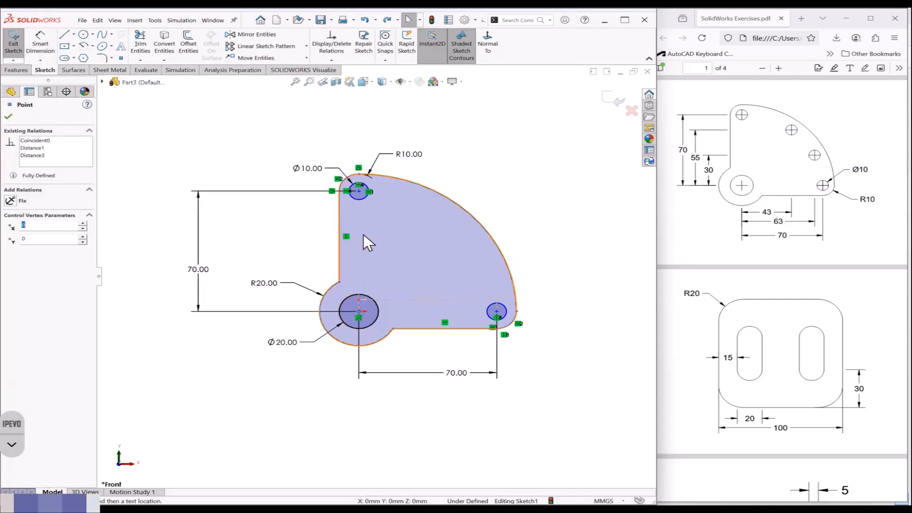
left_click(359, 192, "ctrl")
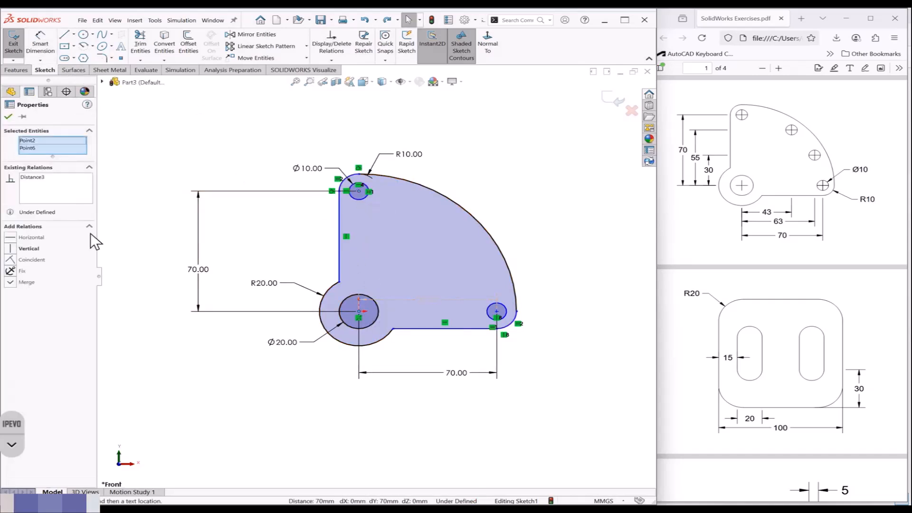
left_click(11, 246)
left_click(205, 181)
left_click(360, 312)
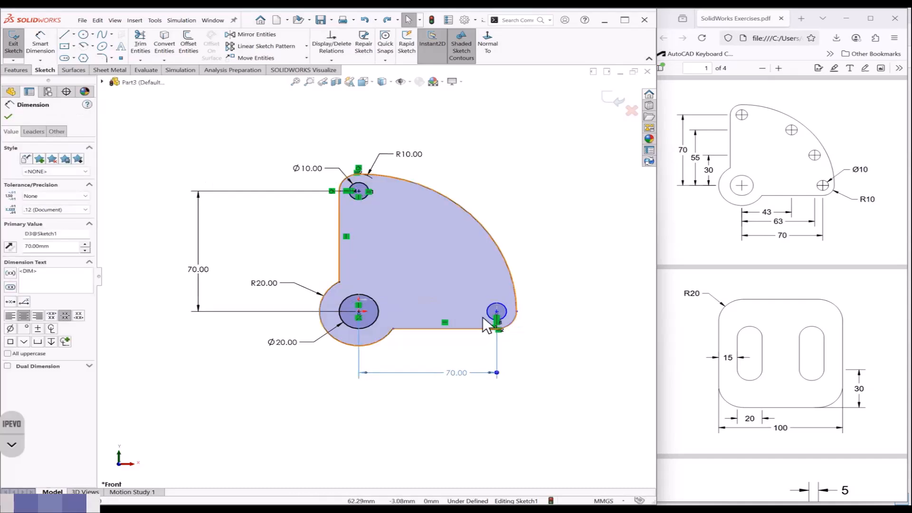
left_click(495, 310, "ctrl")
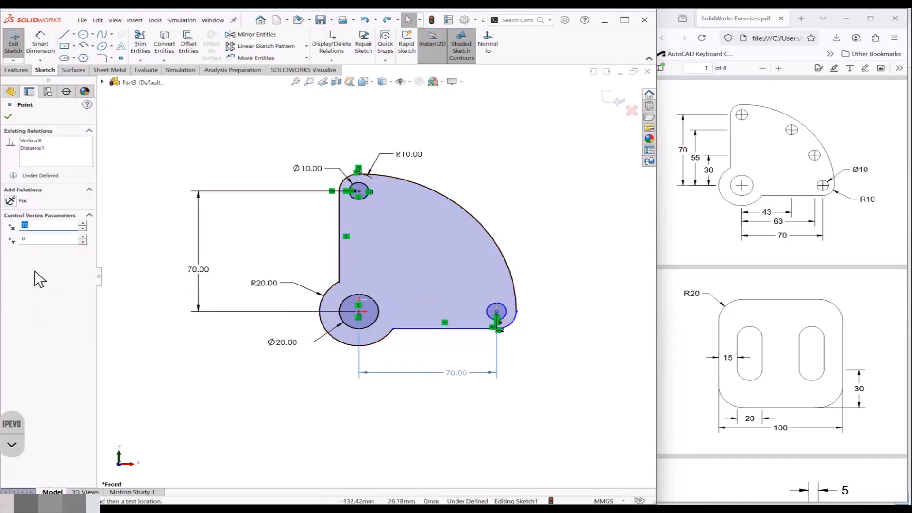
left_click(360, 311, "ctrl")
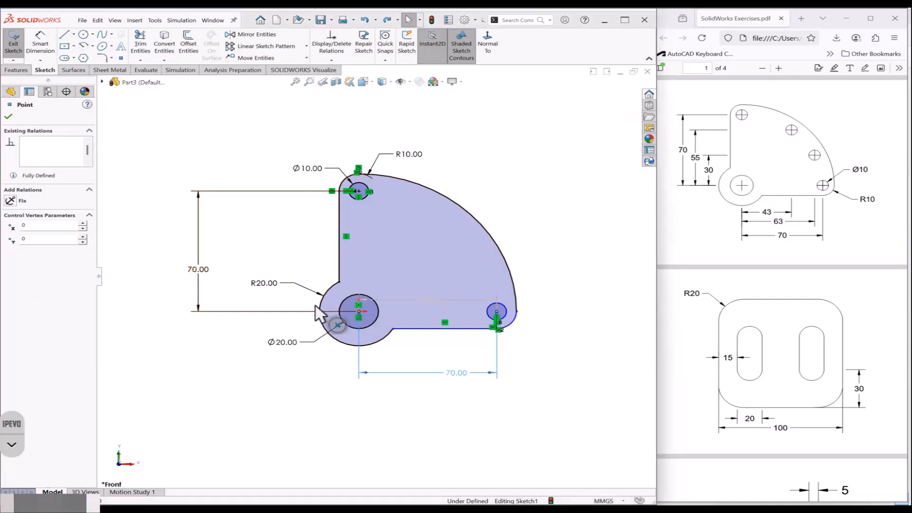
key("Escape")
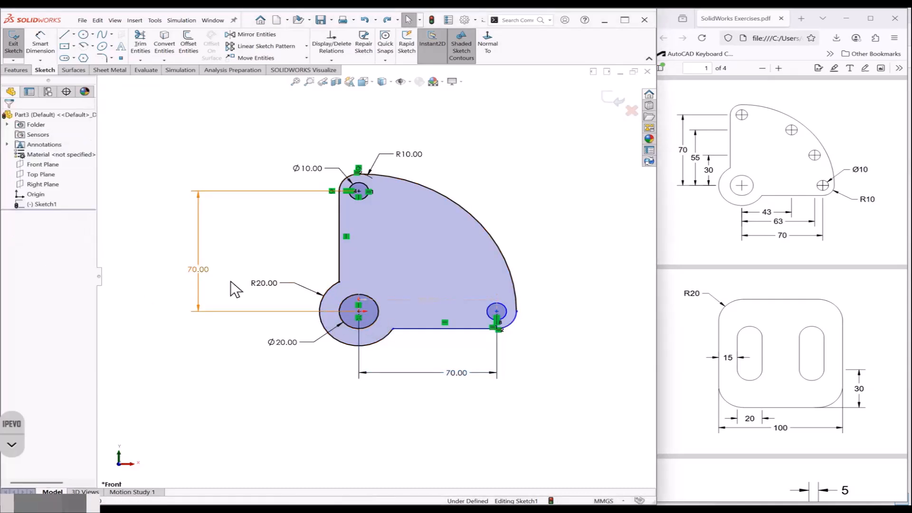
left_click(359, 310)
left_click(496, 316)
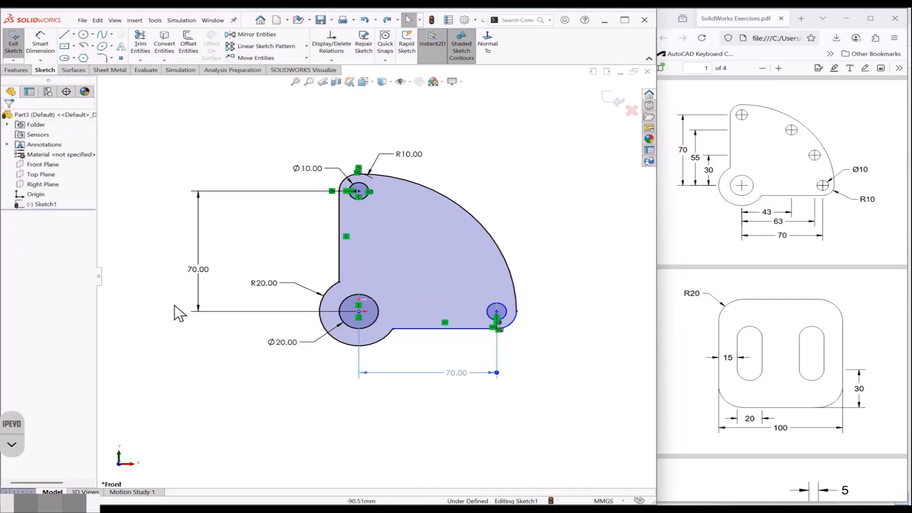
left_click(106, 265)
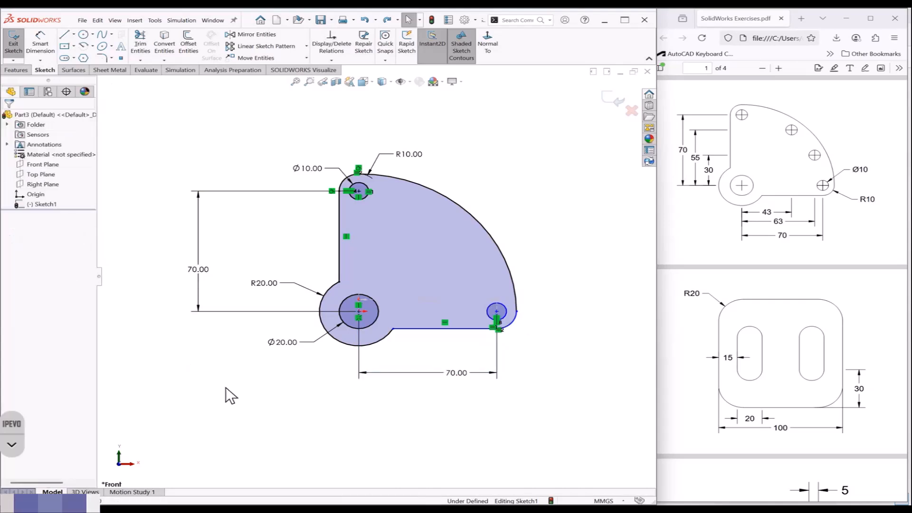
Step: Add a horizontal relation between the large hole's centre at the origin and the right-hand hole's centre
left_click(386, 313)
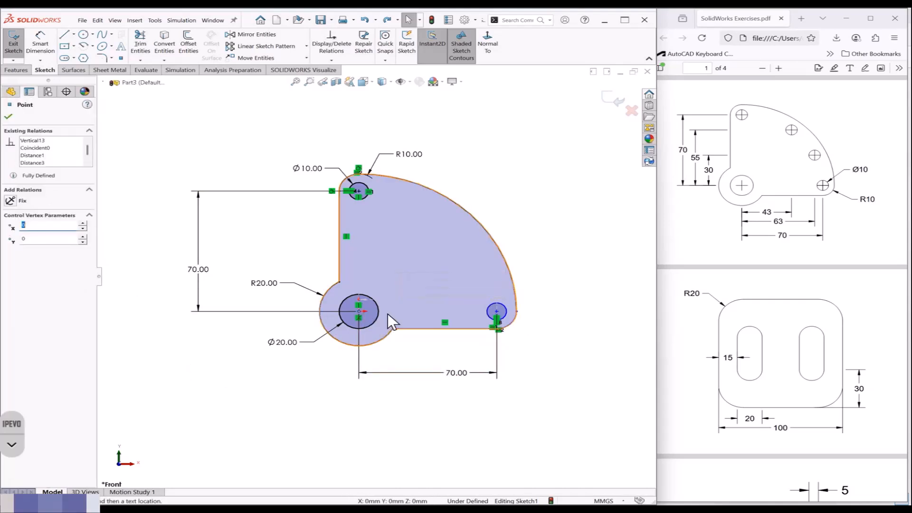
left_click(497, 311, "ctrl")
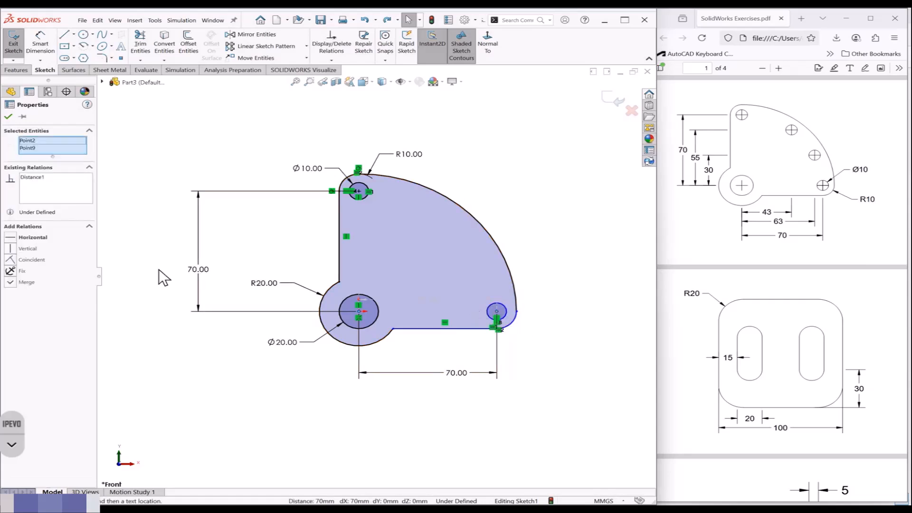
left_click(11, 238)
left_click(130, 255)
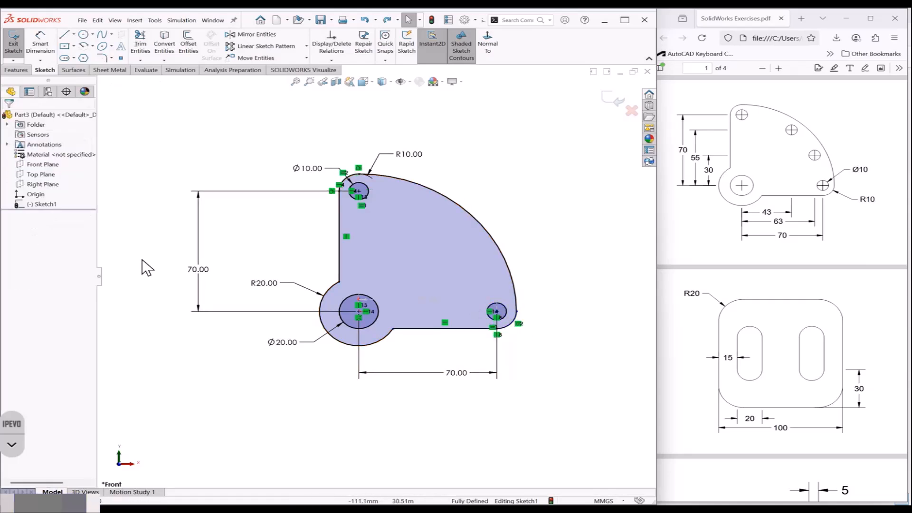
Step: Draw two small circles inside the plate, spaced along the large arc between the upper and right-hand holes
left_click(83, 34)
left_click(424, 228)
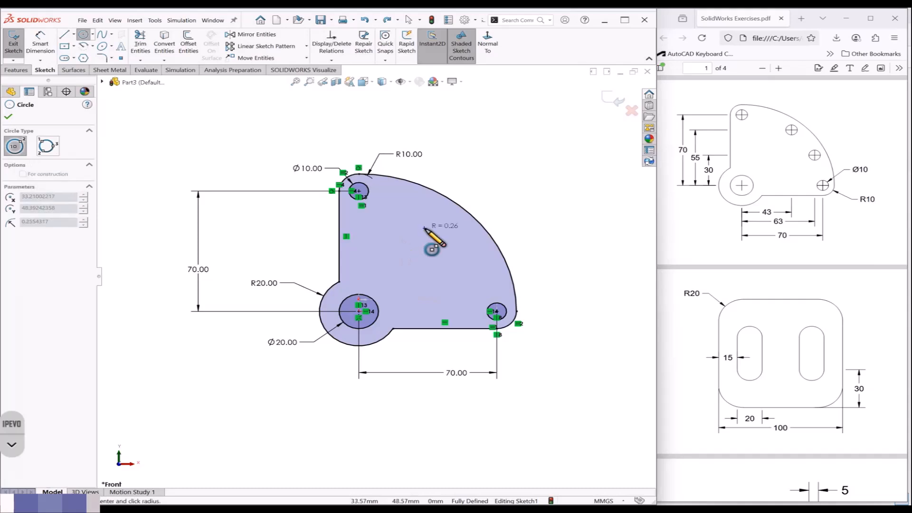
left_click(431, 231)
left_click(455, 255)
left_click(459, 260)
key("Escape")
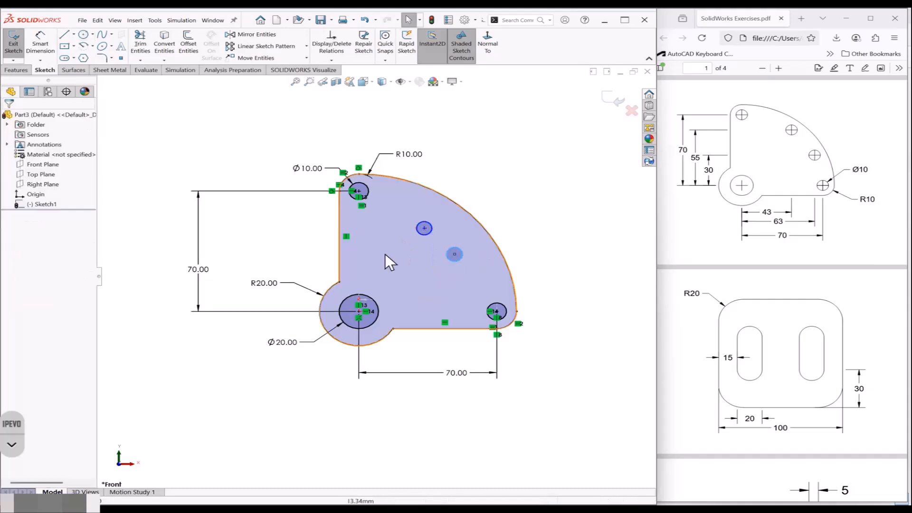
Step: Add an equal relation between the upper 10 mm hole and the two new small circles
left_click(360, 182)
left_click(423, 227, "ctrl")
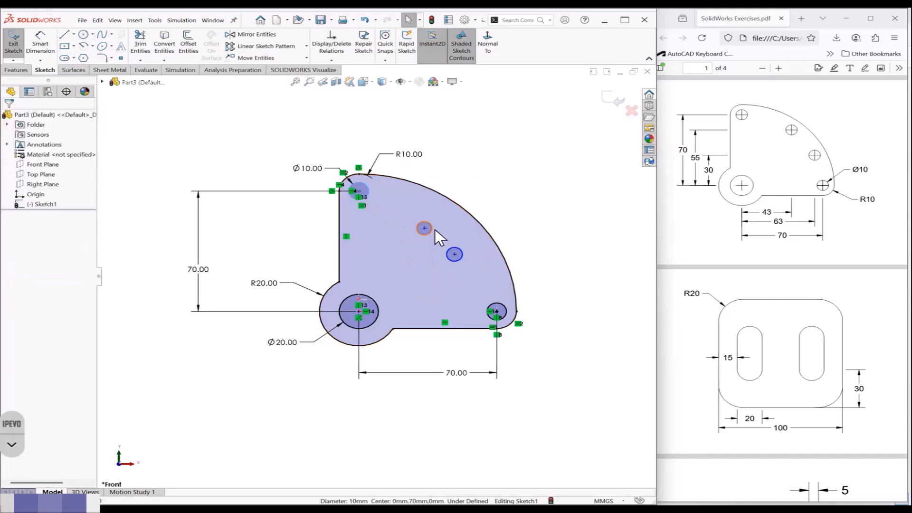
left_click(455, 252, "ctrl")
left_click(26, 267)
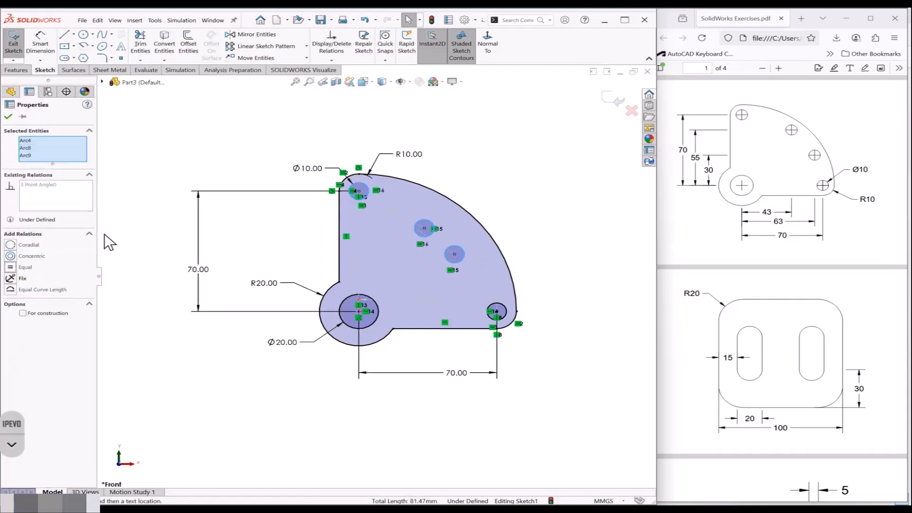
left_click(119, 236)
Step: Dimension the vertical distance from the large hole's centre to the upper intermediate hole's centre as 55 mm
left_click(40, 43)
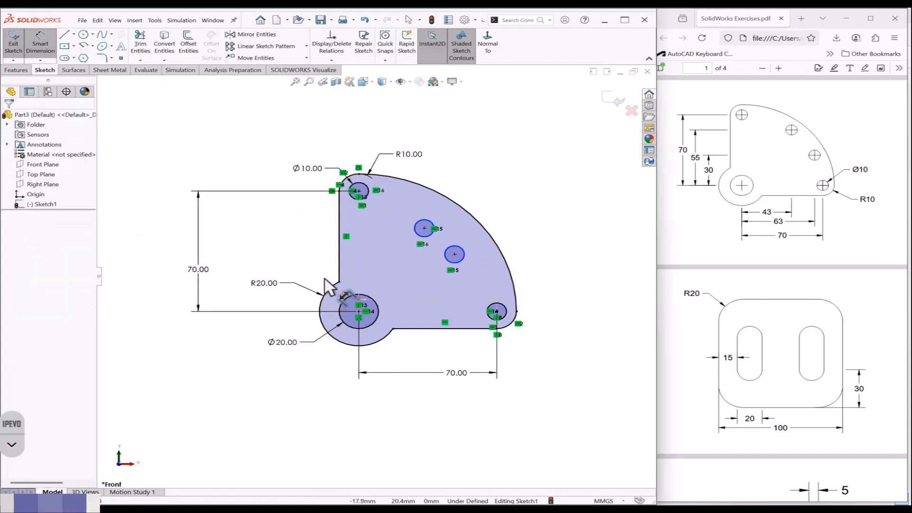
left_click(360, 310)
left_click(424, 228)
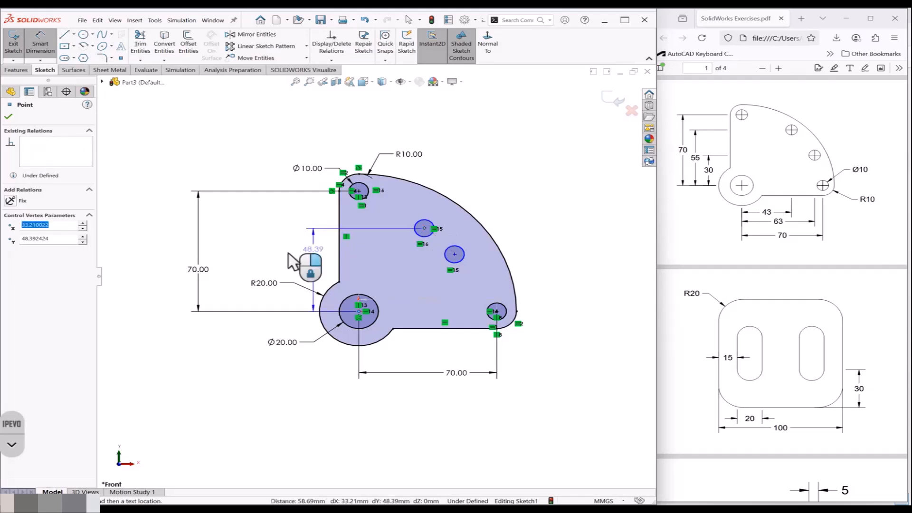
left_click(209, 264)
type("55")
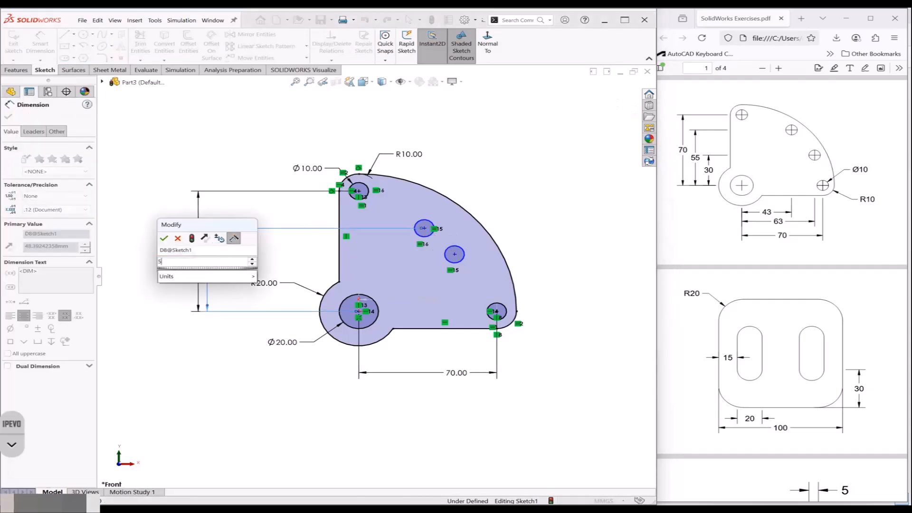
key("Return")
key("Escape")
left_click(221, 280)
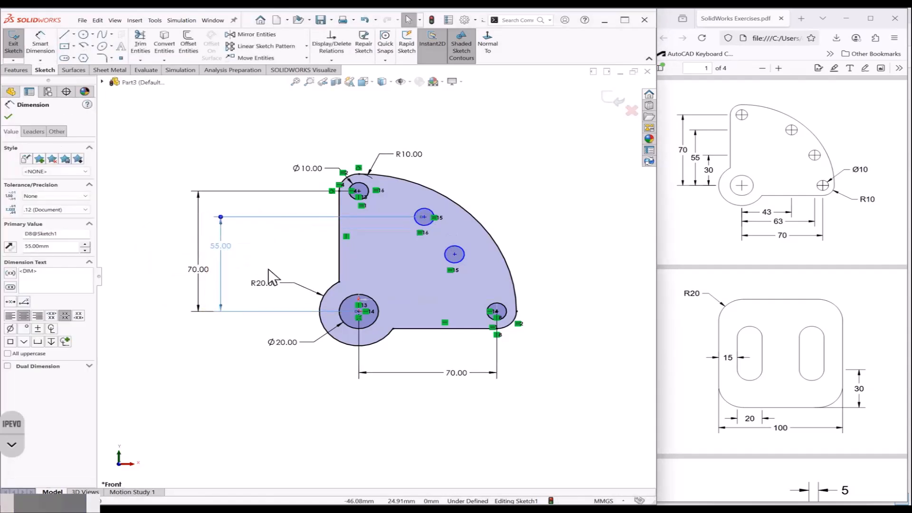
Step: Dimension the horizontal distance from the large hole's centre to the upper intermediate hole's centre as 43 mm
left_click(346, 323)
left_click(359, 312)
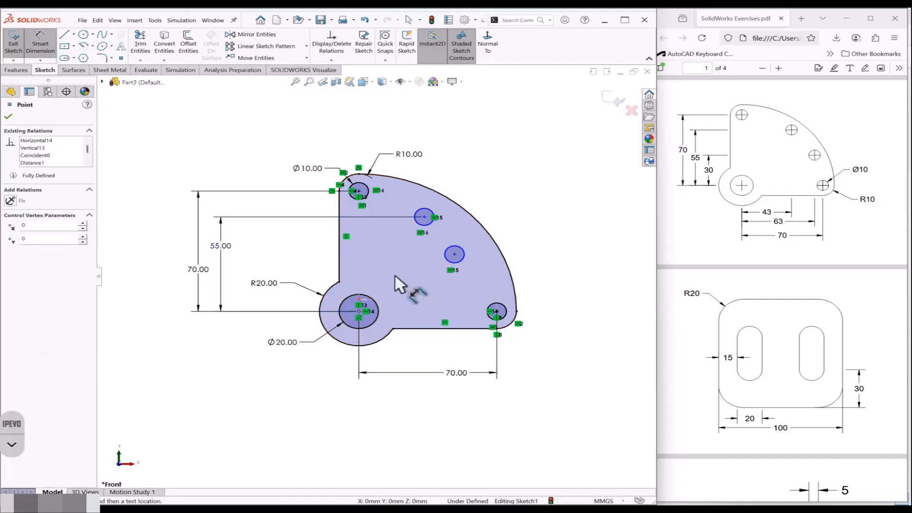
left_click(424, 218)
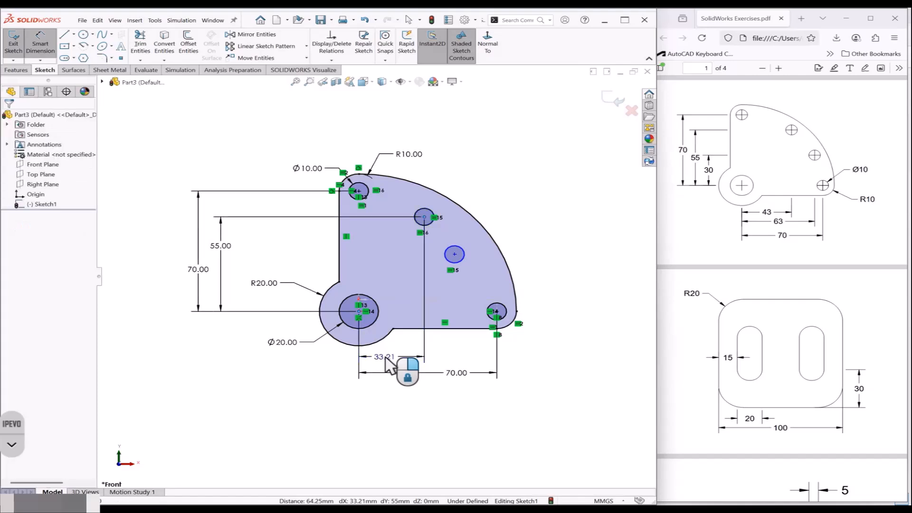
left_click(386, 363)
type("43")
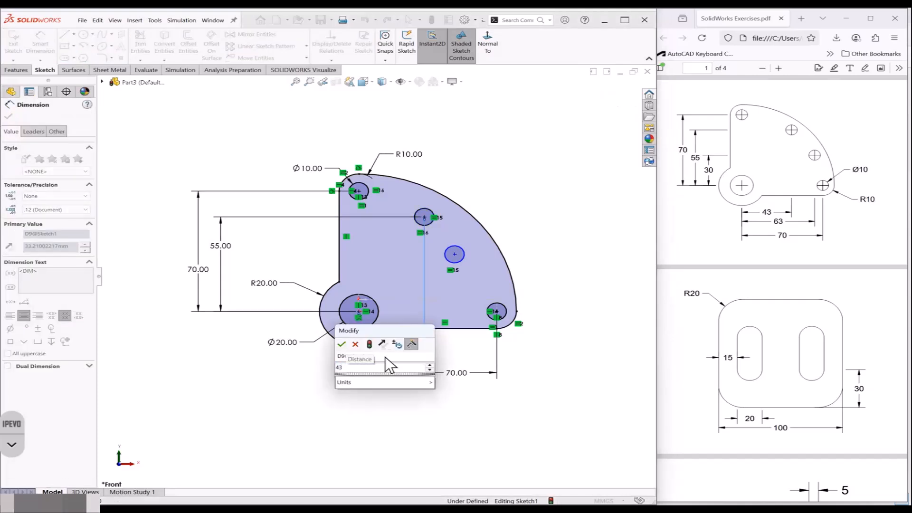
left_click(342, 344)
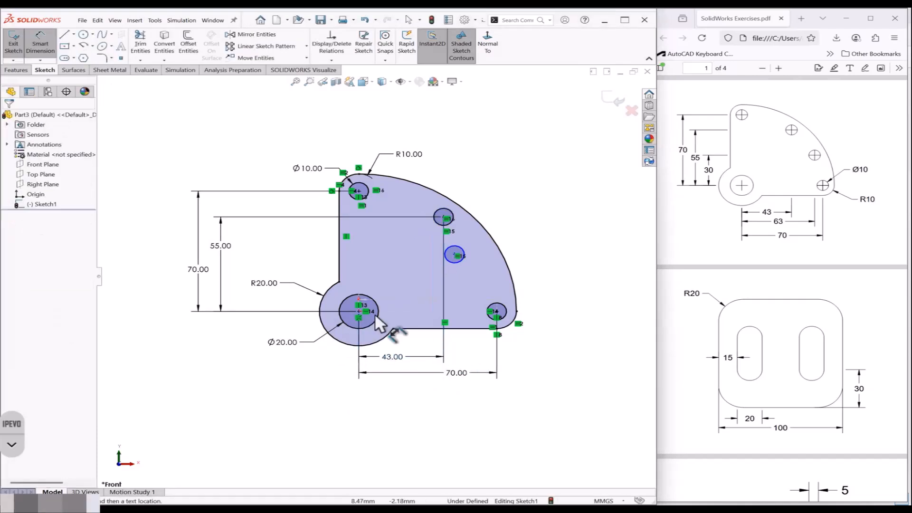
left_click(359, 311)
left_click(496, 311)
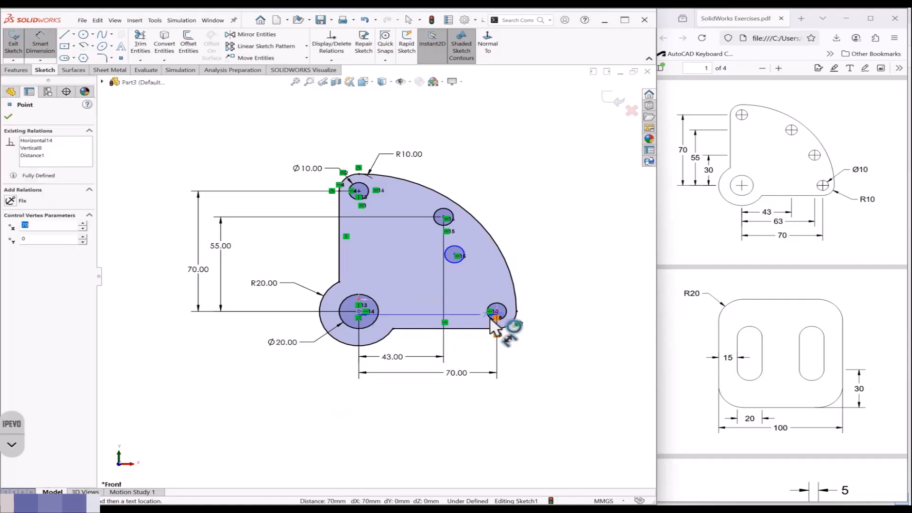
left_click(434, 395)
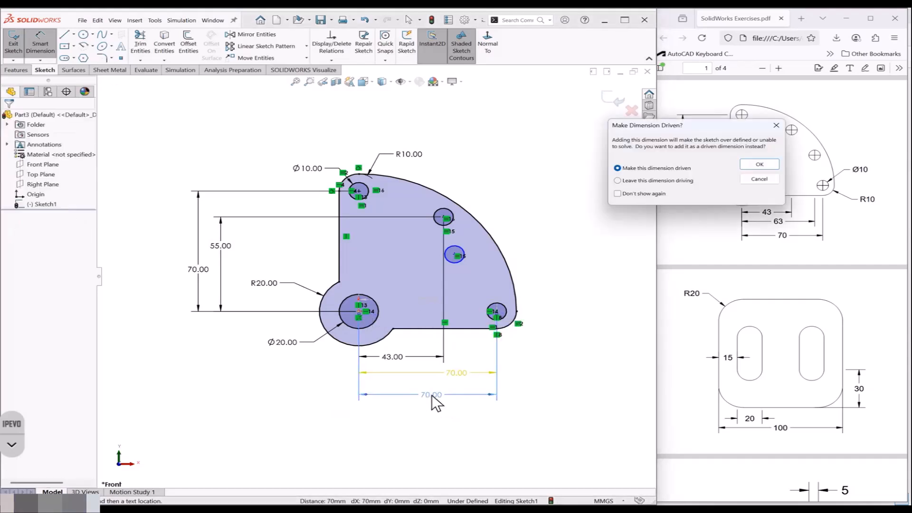
key("Escape")
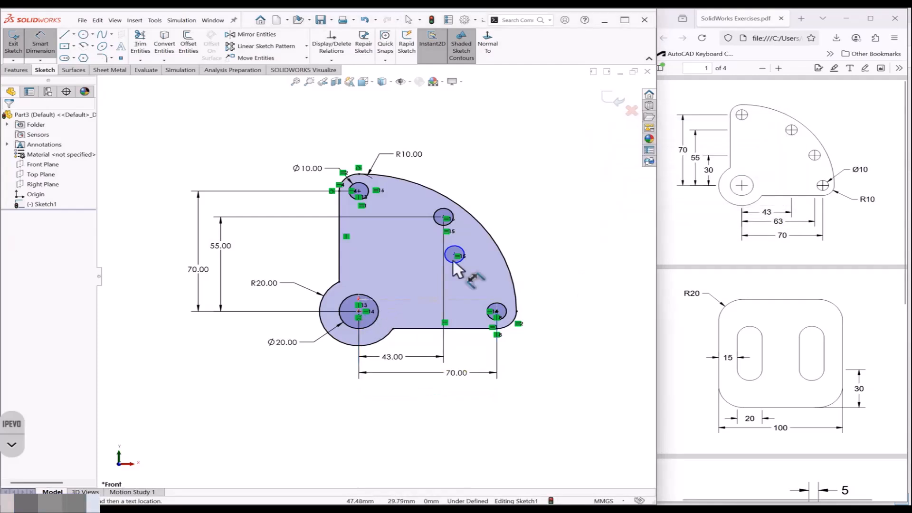
Step: Dimension the lower intermediate hole's horizontal distance from the large hole's centre as 63 mm and space the dimension clear of its neighbours
left_click(360, 310)
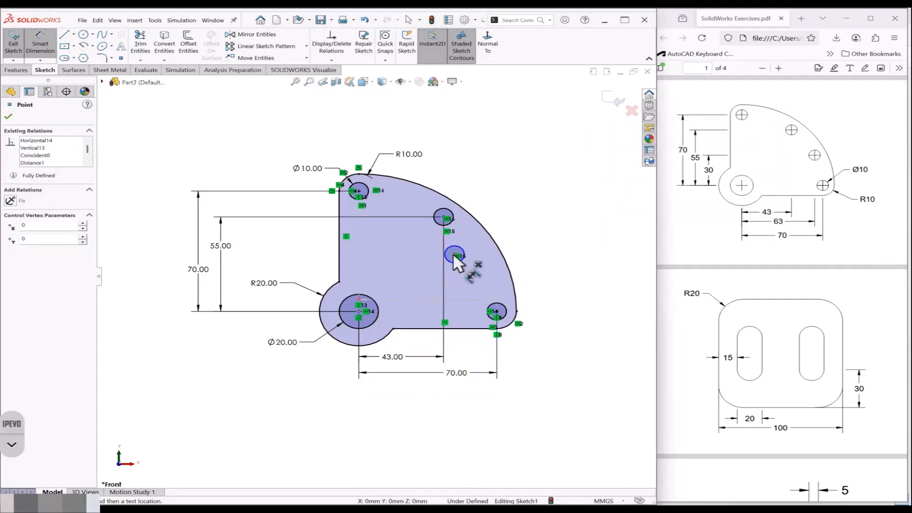
left_click(454, 255)
scroll(427, 375, "down", 2)
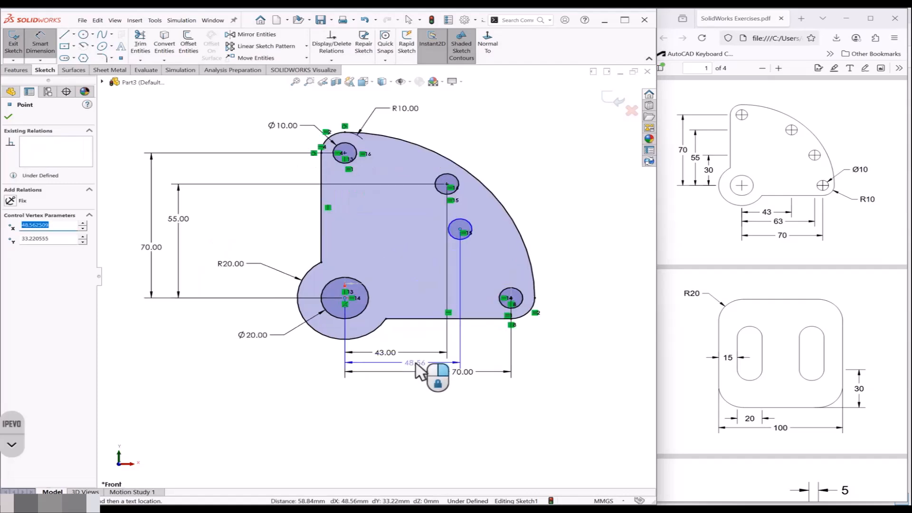
left_click(421, 373)
type("63")
key("Return")
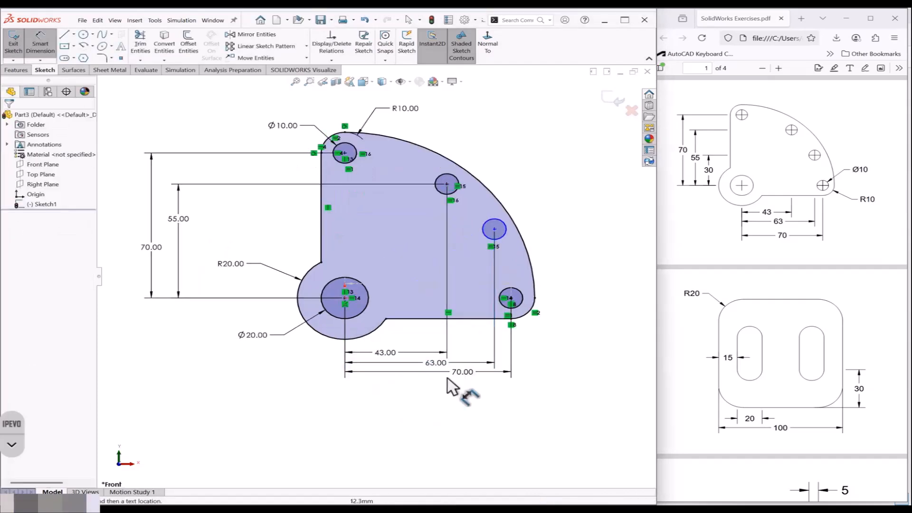
left_click_drag(435, 363, 435, 372)
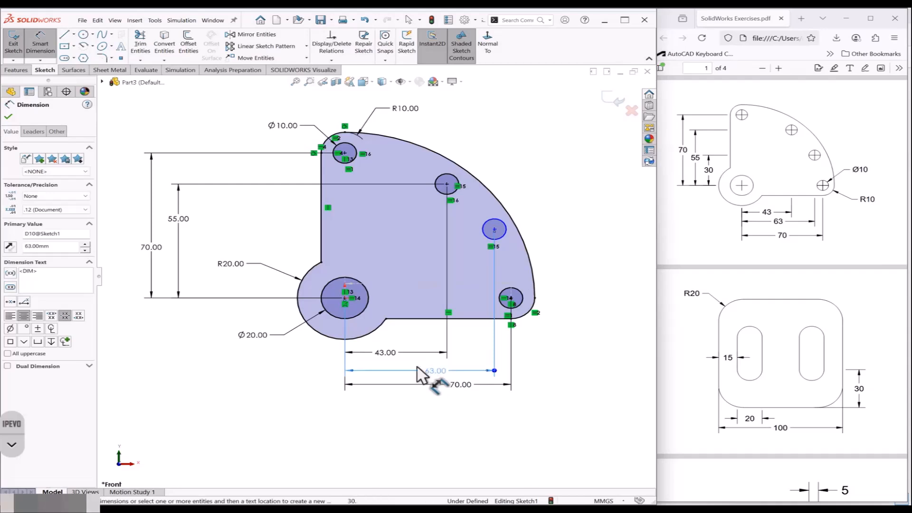
left_click(391, 414)
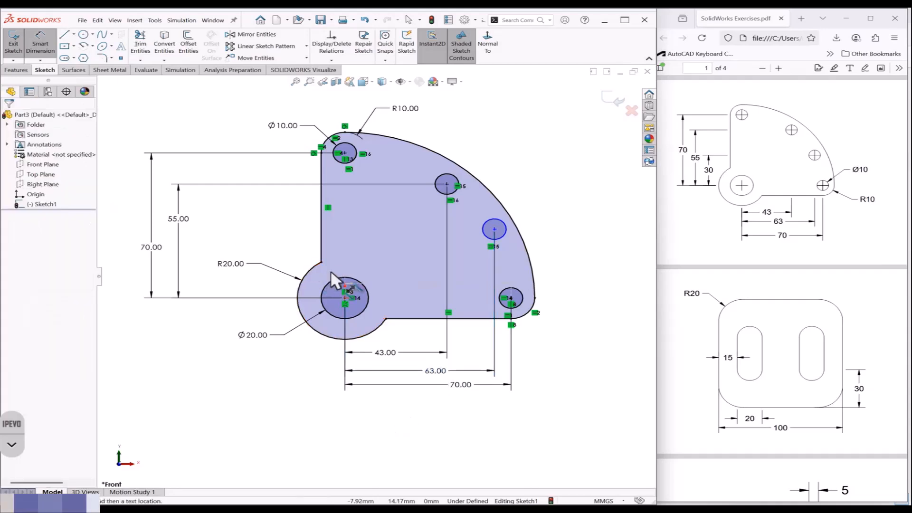
left_click(344, 298)
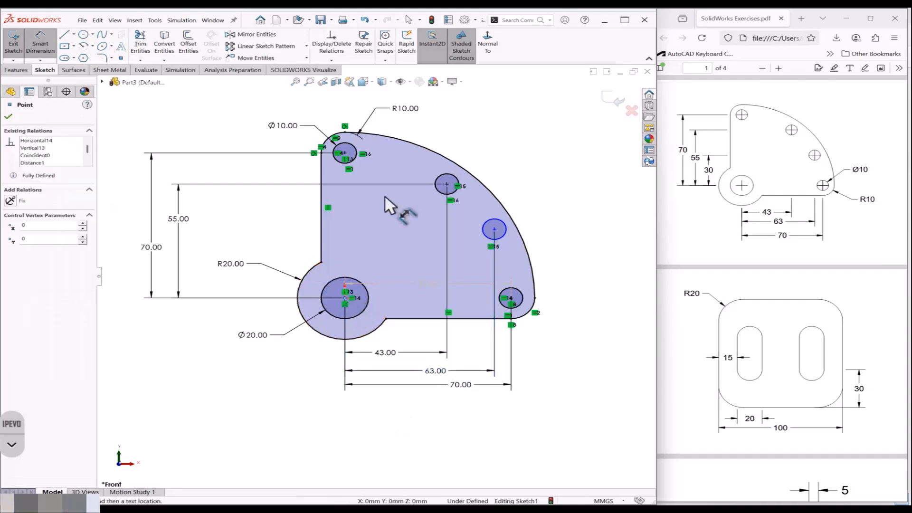
left_click(446, 184)
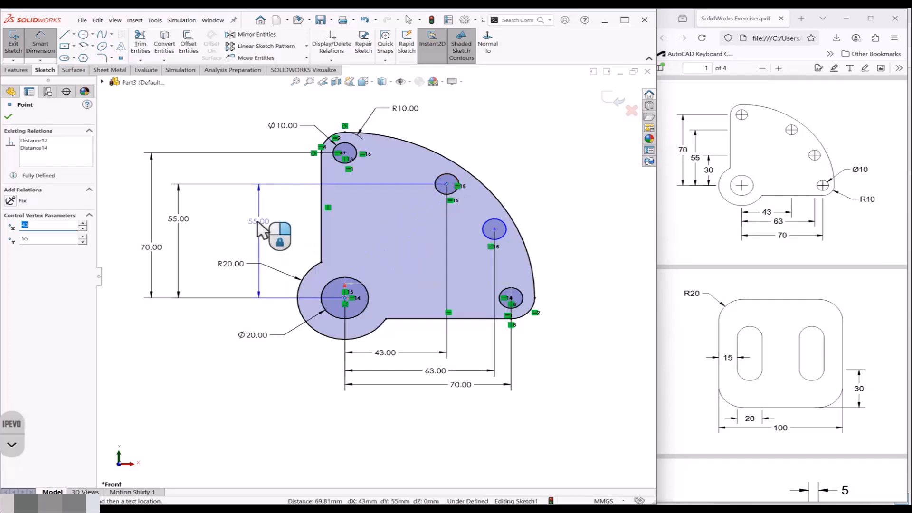
key("Escape")
Step: Dimension the vertical distance from the large hole's centre to the lower intermediate hole's centre as 30 mm
left_click(346, 295)
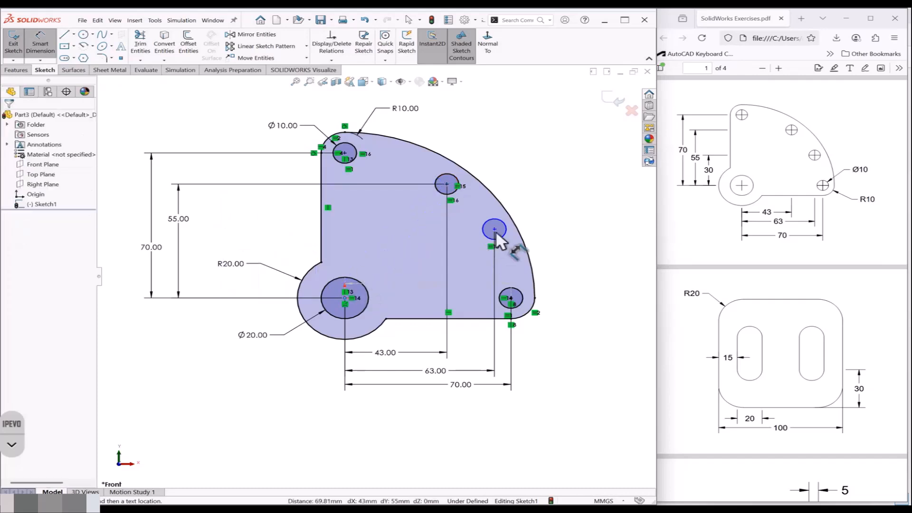
left_click(495, 230)
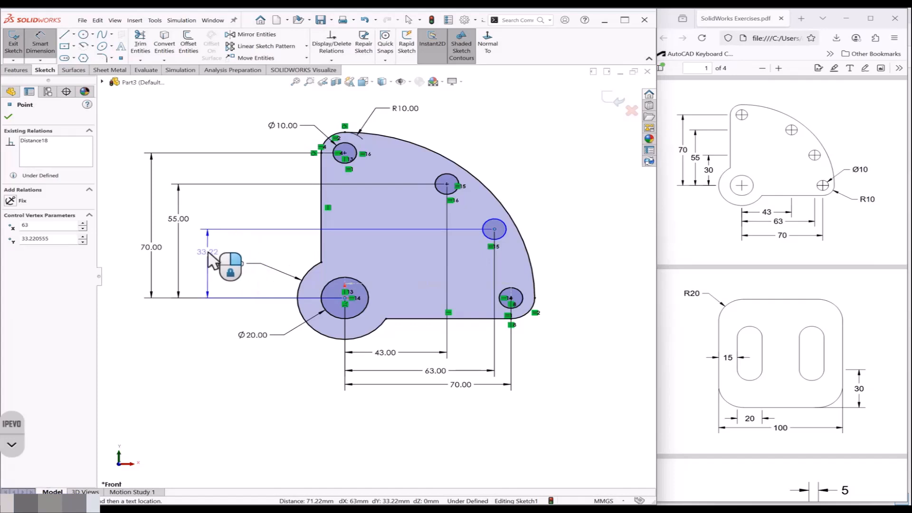
left_click(208, 257)
type("30")
key("Return")
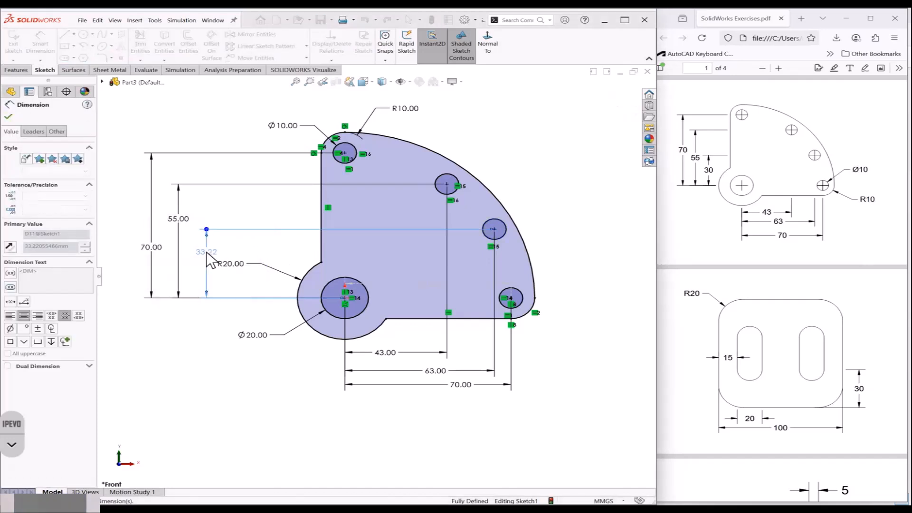
key("Escape")
key("f")
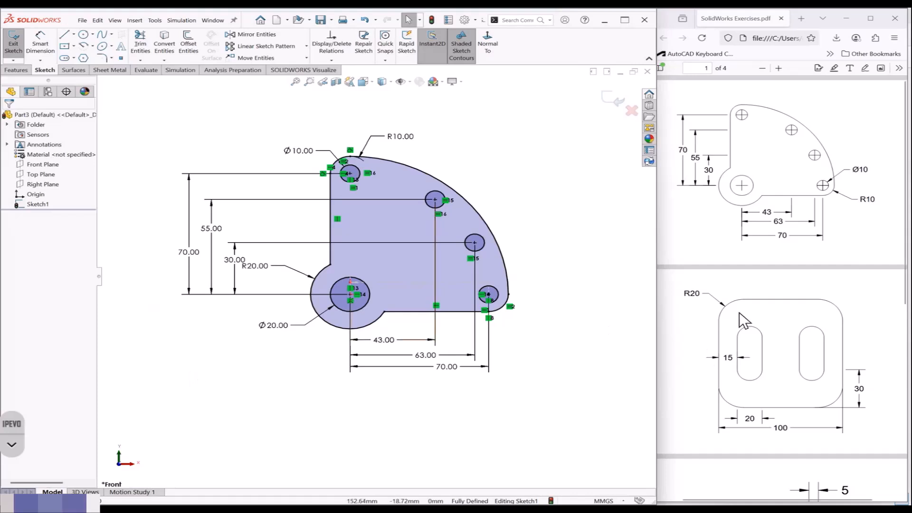
Step: Create a new part document and give its graphics area a plain white background
key("ctrl+n")
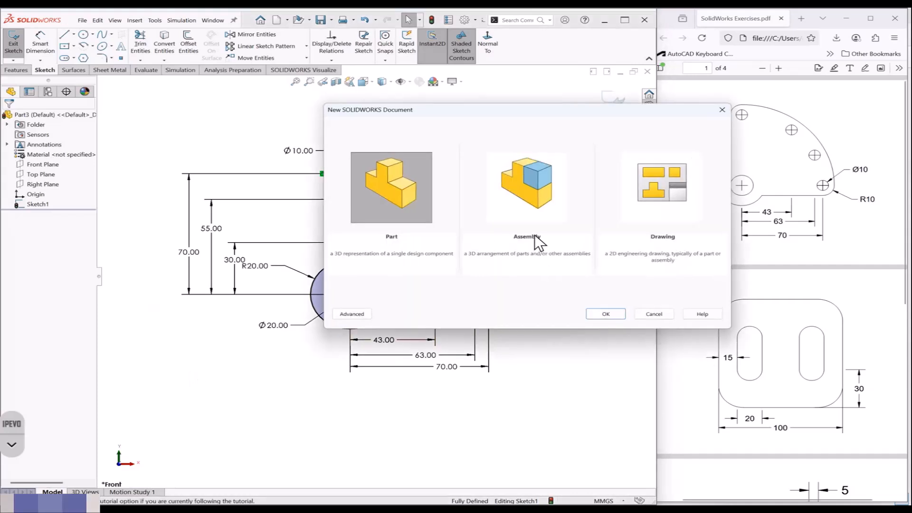
left_click(599, 313)
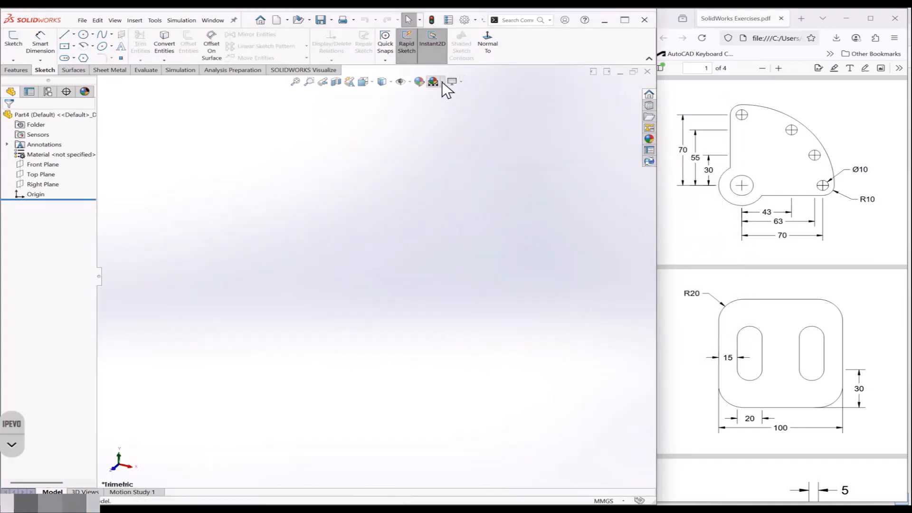
left_click(442, 81)
left_click(444, 105)
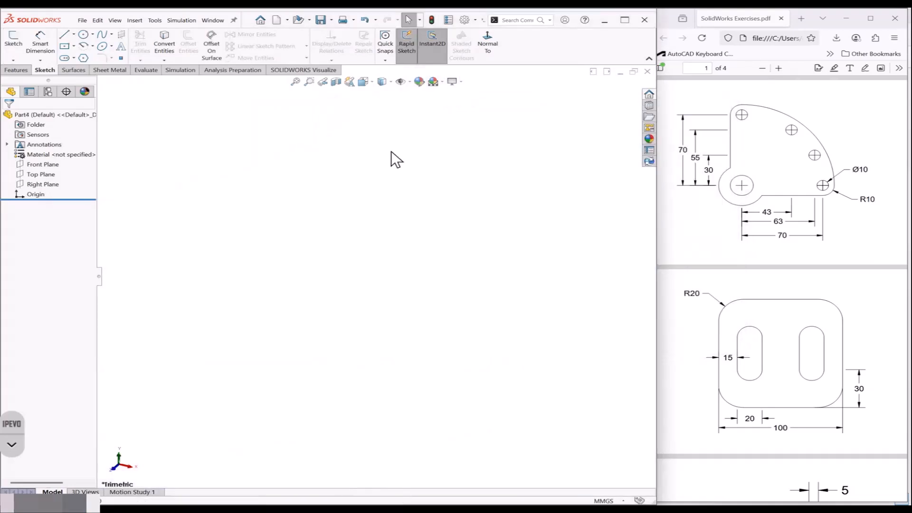
Step: Start a sketch on the Front Plane and draw a center rectangle about 75 mm wide, centred on the origin
left_click(53, 165)
left_click(74, 152)
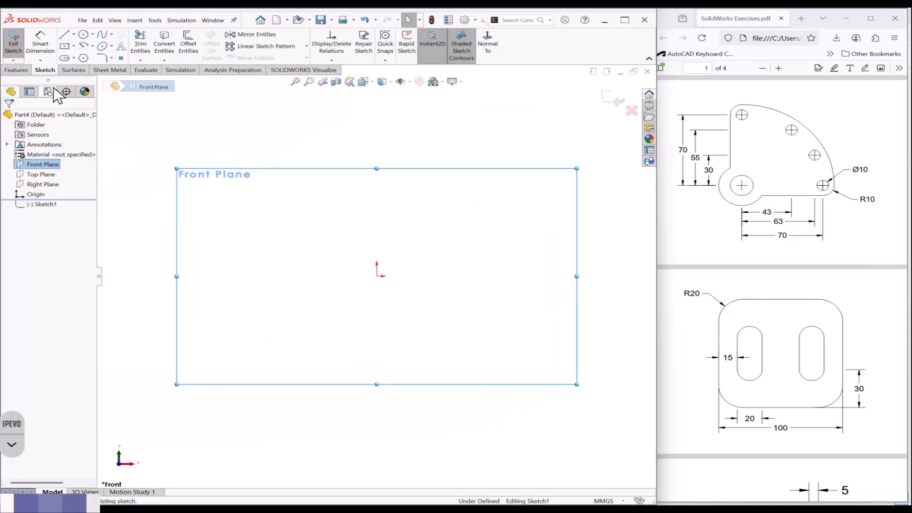
left_click(74, 46)
left_click(90, 67)
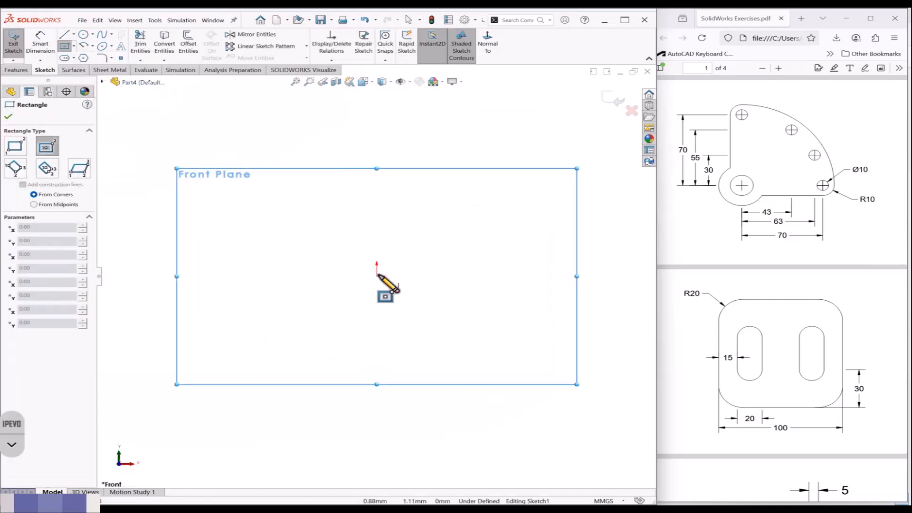
left_click(376, 275)
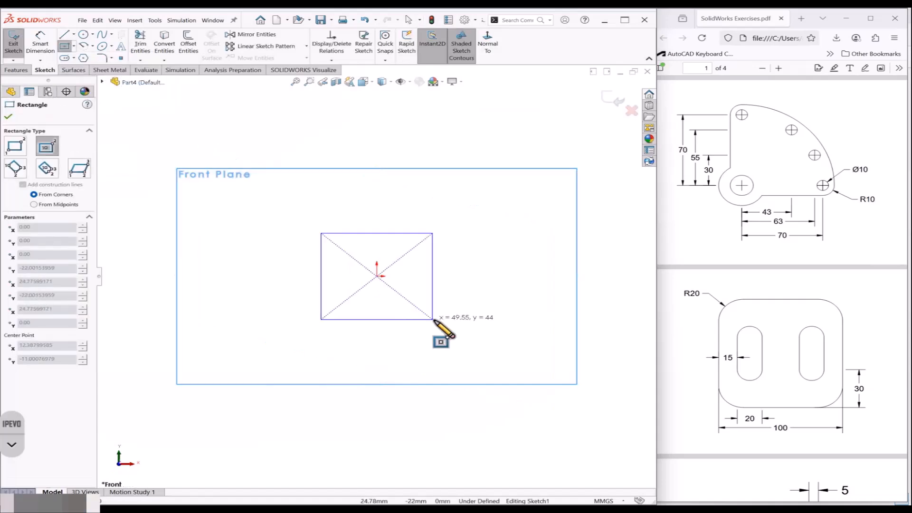
left_click(462, 341)
key("Escape")
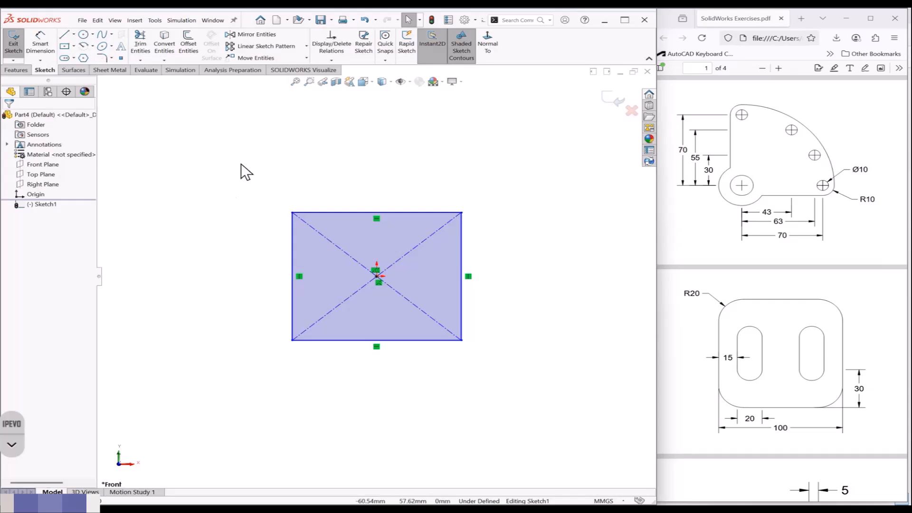
left_click(101, 58)
left_click_drag(247, 193, 511, 373)
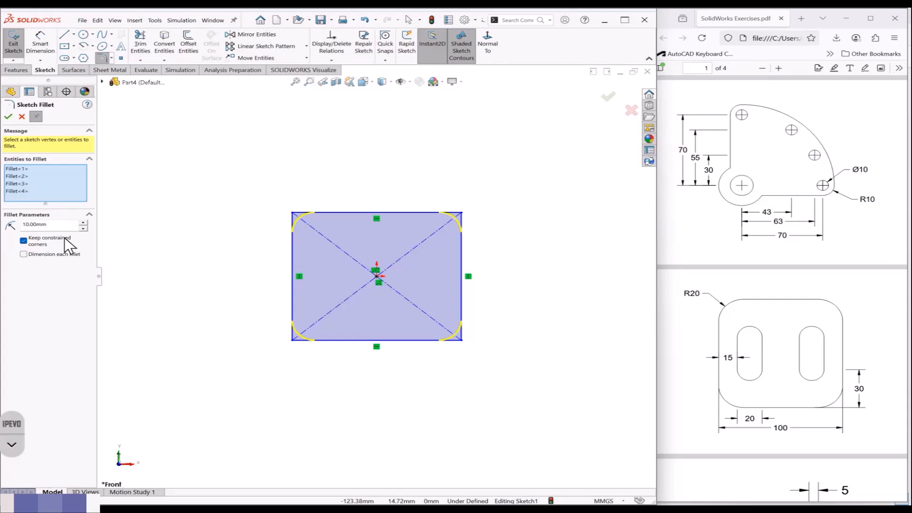
double_click(56, 224)
key("Return")
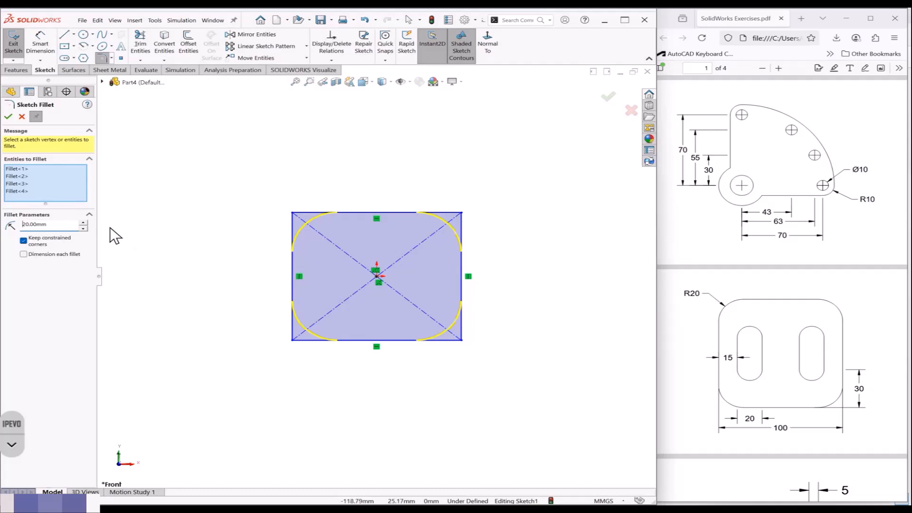
key("Escape")
Step: Dimension the rectangle's top edge as 100 mm
left_click(52, 47)
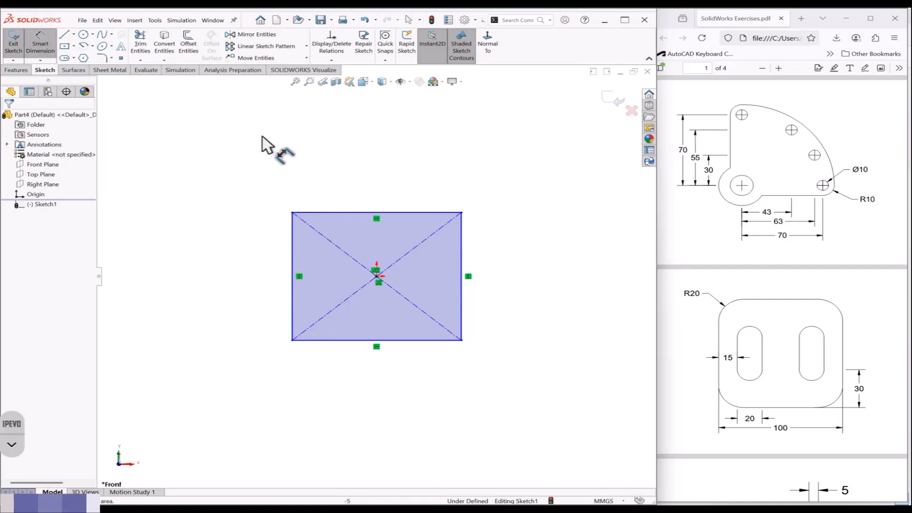
left_click(343, 212)
left_click(380, 183)
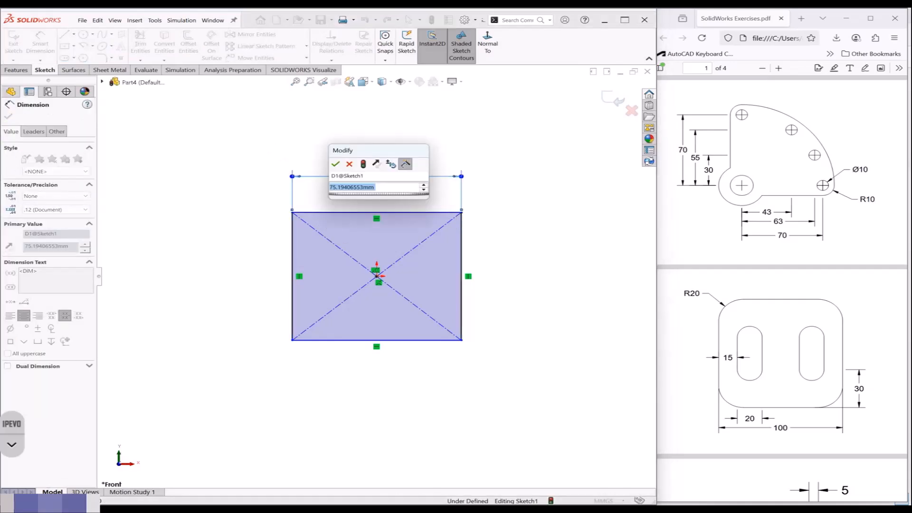
type("100")
key("Return")
key("Escape")
Step: Make the rectangle's top and right edges equal in length
left_click(386, 212)
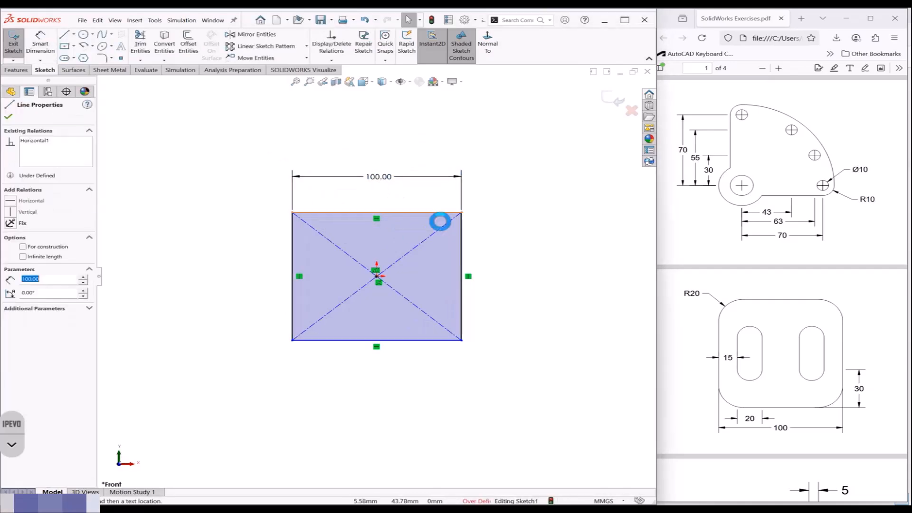
left_click(462, 240)
left_click(454, 212, "ctrl")
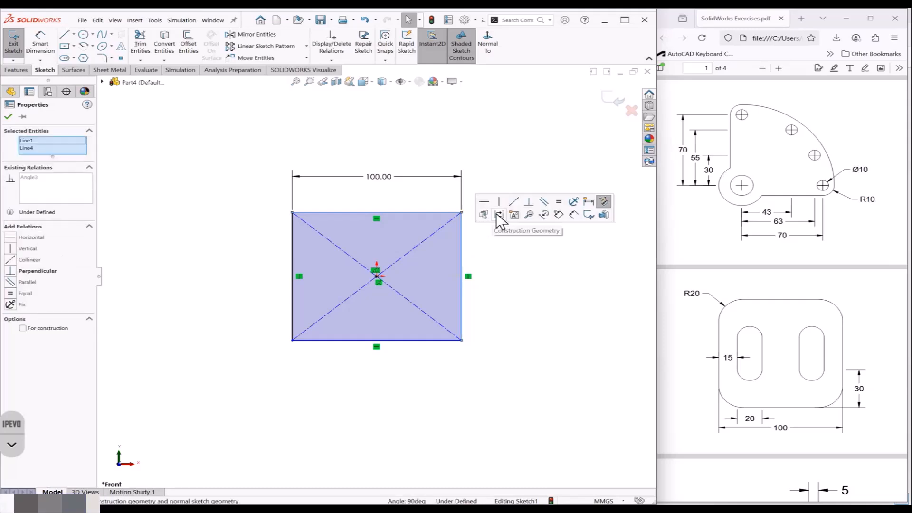
left_click(553, 212)
left_click(541, 265)
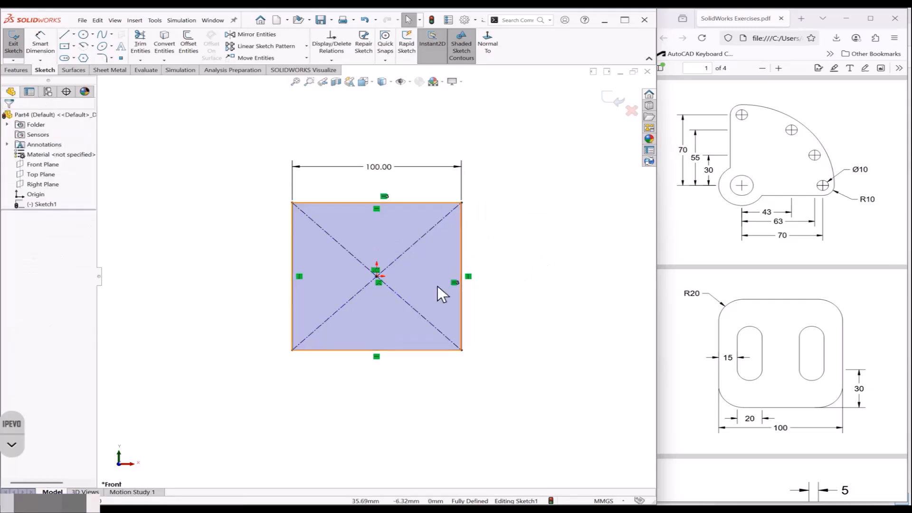
Step: Delete the rectangle's two diagonal construction lines
left_click(358, 293)
key("Delete")
left_click(370, 271)
key("Delete")
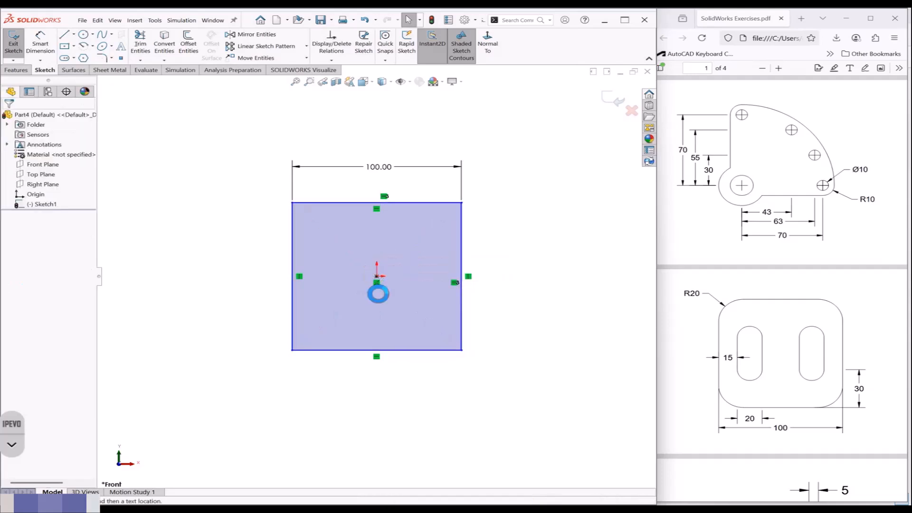
Step: Add a Vertical relation between the origin and the midpoint of the rectangle's top edge
left_click(377, 274)
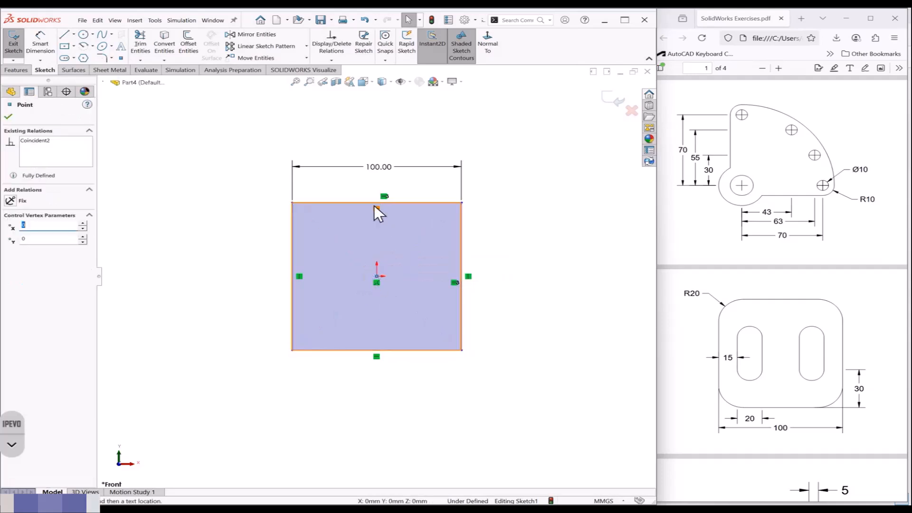
left_click(377, 203, "ctrl")
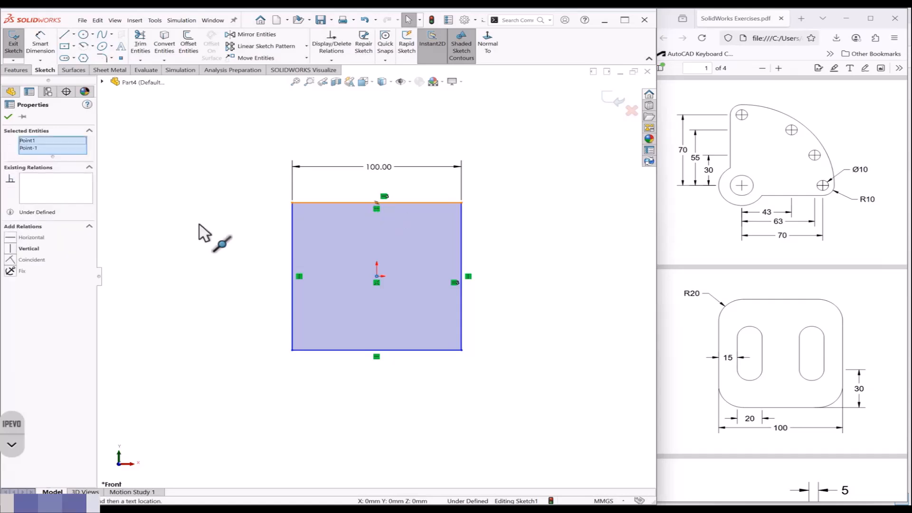
left_click(12, 249)
left_click(198, 263)
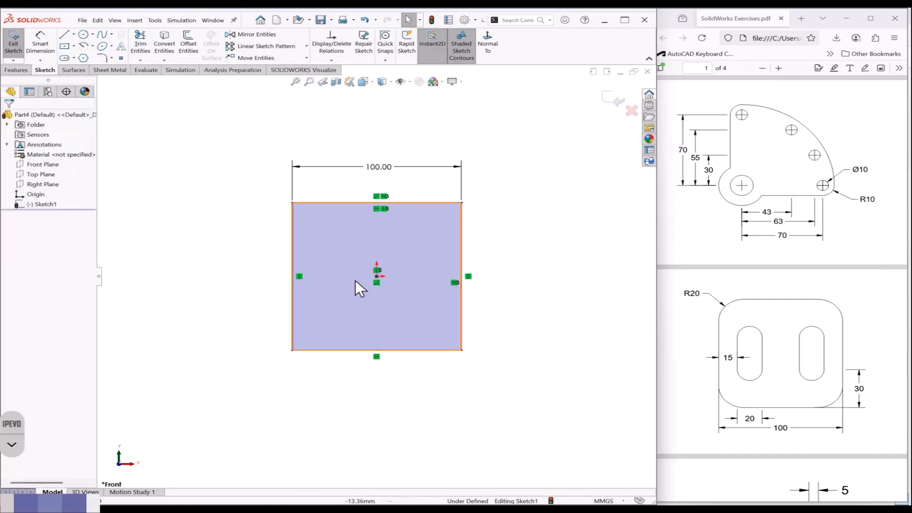
Step: Add a Horizontal relation between the origin and the midpoint of the rectangle's left edge
left_click(377, 276)
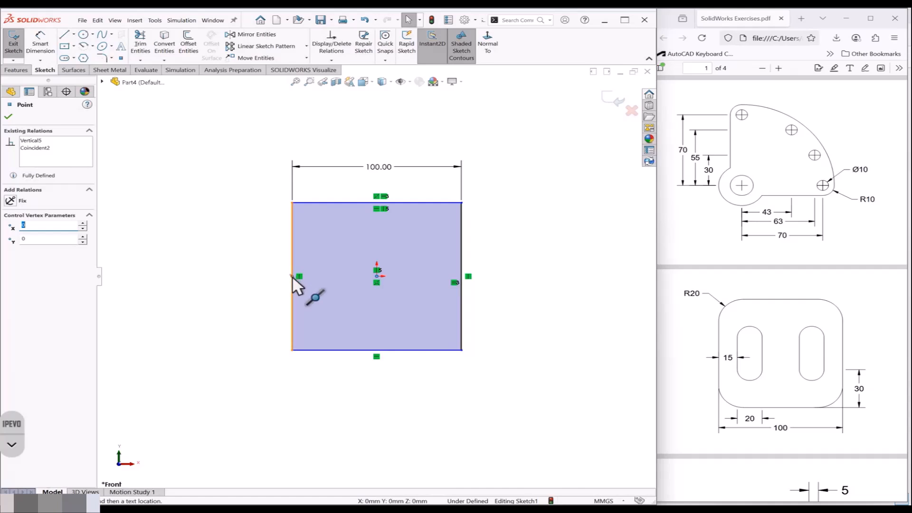
left_click(292, 277, "ctrl")
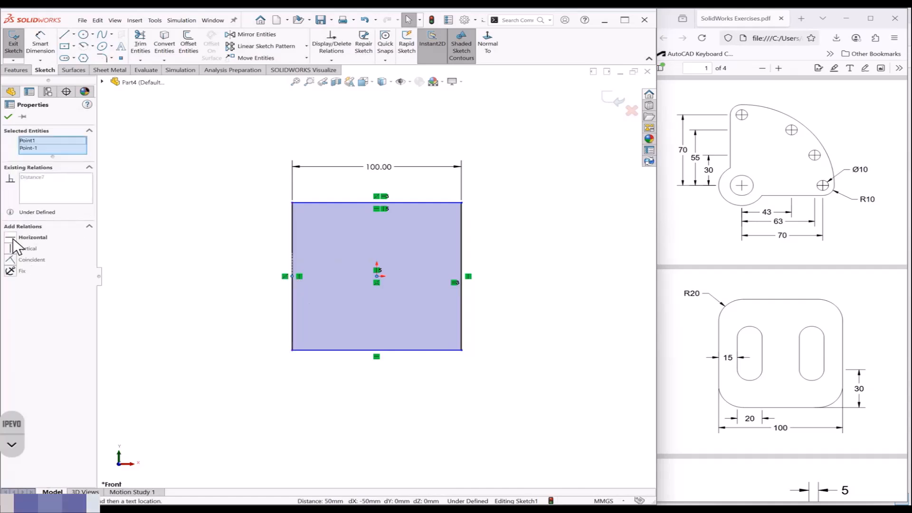
left_click(13, 238)
left_click(155, 242)
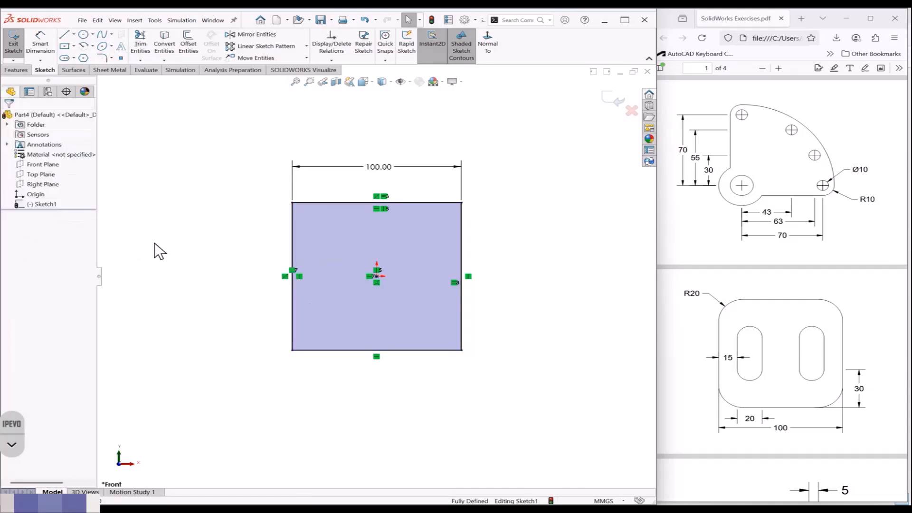
Step: Fillet all four corners of the square with a 20 mm radius, keeping constrained corners
left_click(102, 59)
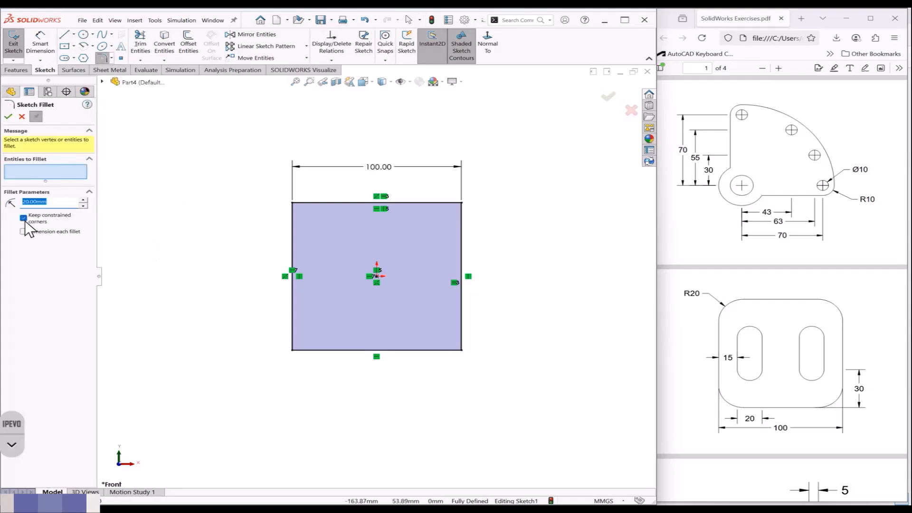
left_click_drag(258, 182, 523, 391)
left_click(469, 269)
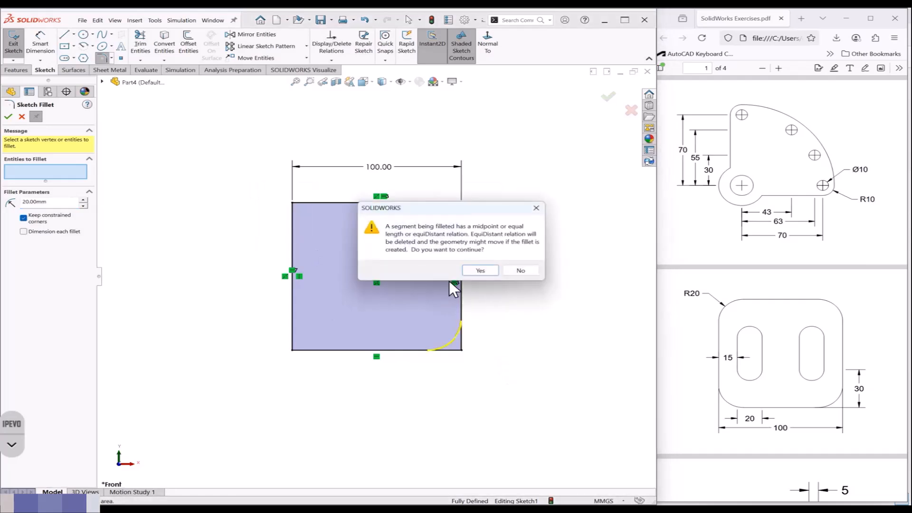
left_click(471, 270)
left_click(480, 269)
left_click(478, 273)
left_click(8, 116)
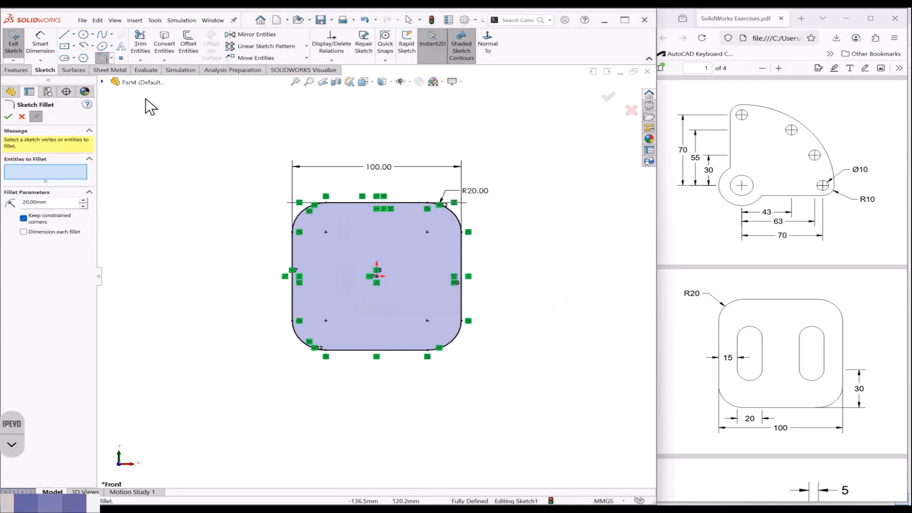
Step: Sketch an upright straight slot in the plate's left half, about 30 mm between centres and 19 mm wide
left_click(74, 58)
left_click(77, 71)
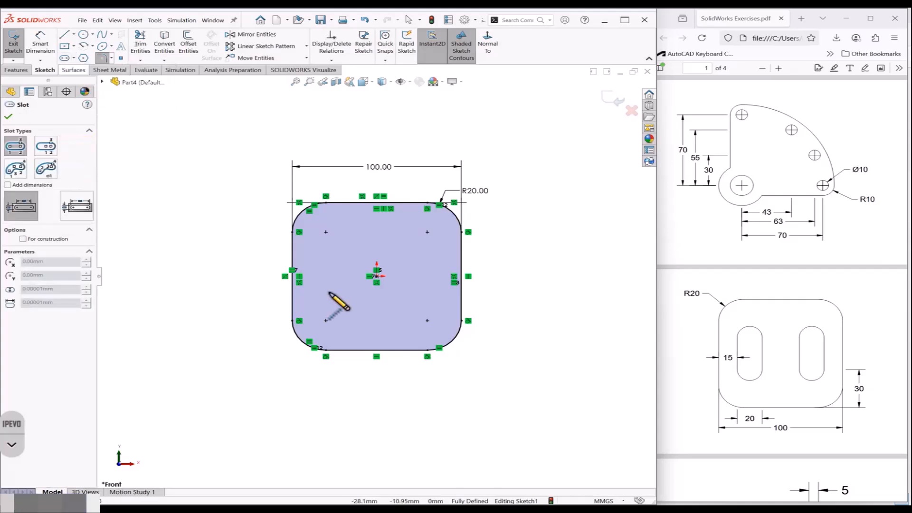
left_click(333, 258)
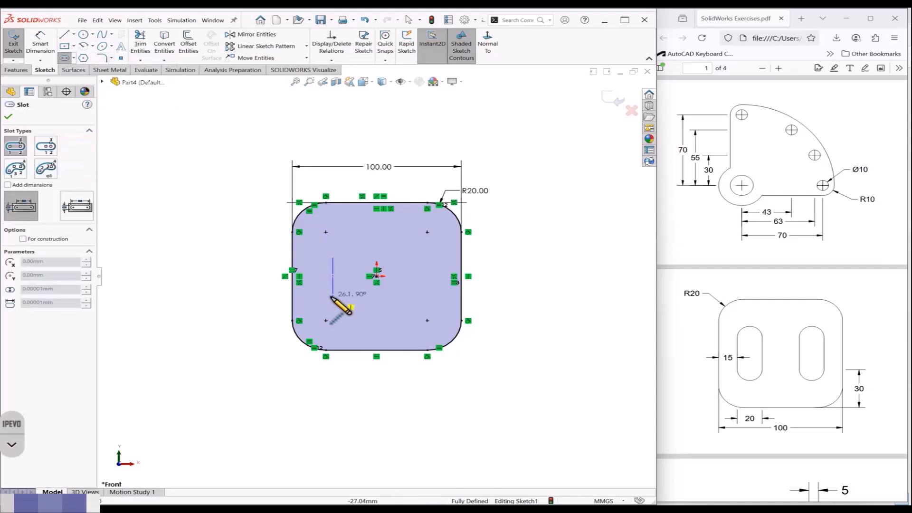
left_click(331, 301)
left_click(347, 301)
key("Escape")
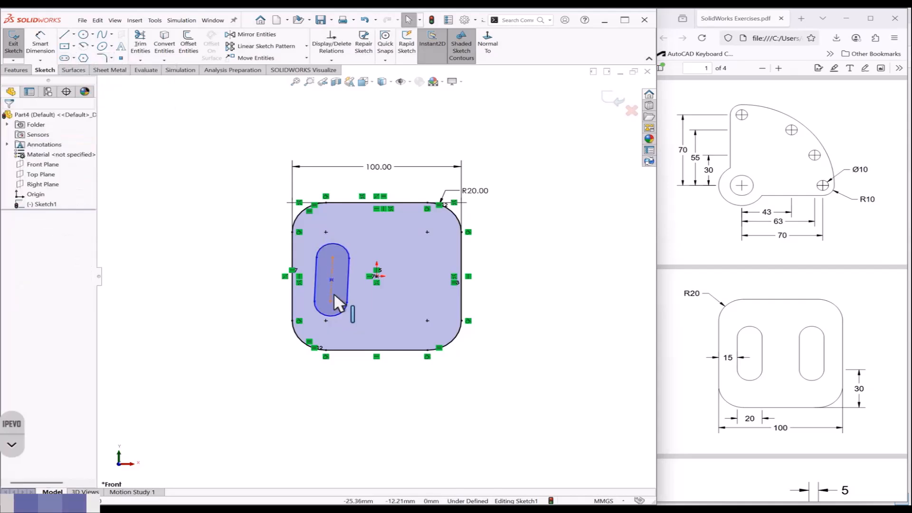
Step: Apply a Vertical relation to the slot's centreline
left_click(334, 293)
left_click(385, 261)
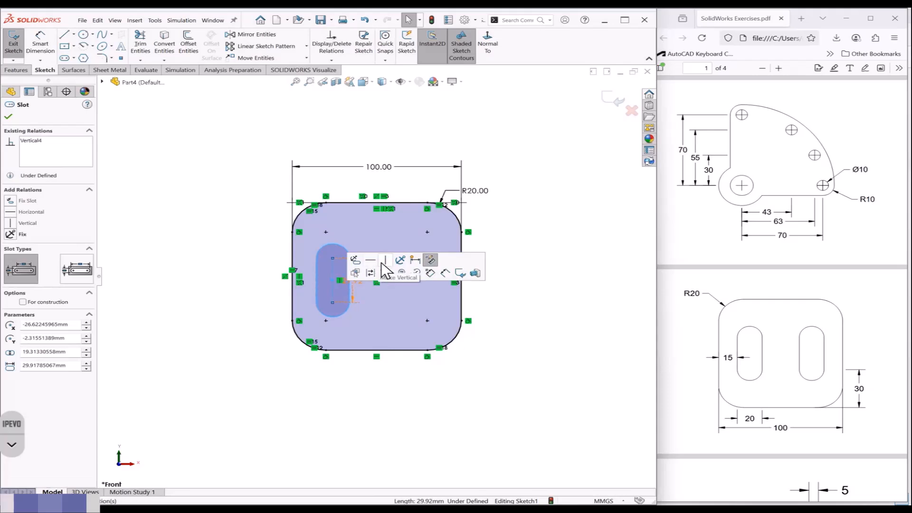
left_click(247, 291)
Step: Dimension the distance between the plate's left edge and the slot's left side as 15 mm
key("d")
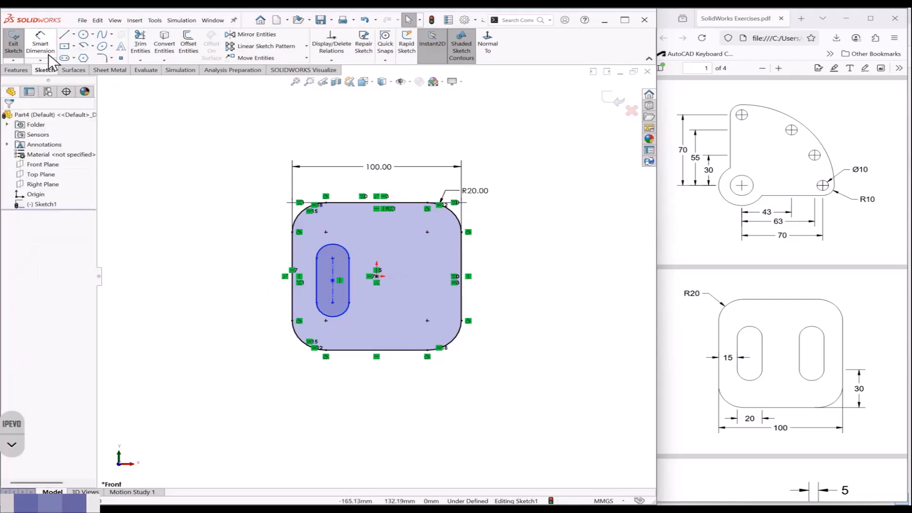
left_click(293, 296)
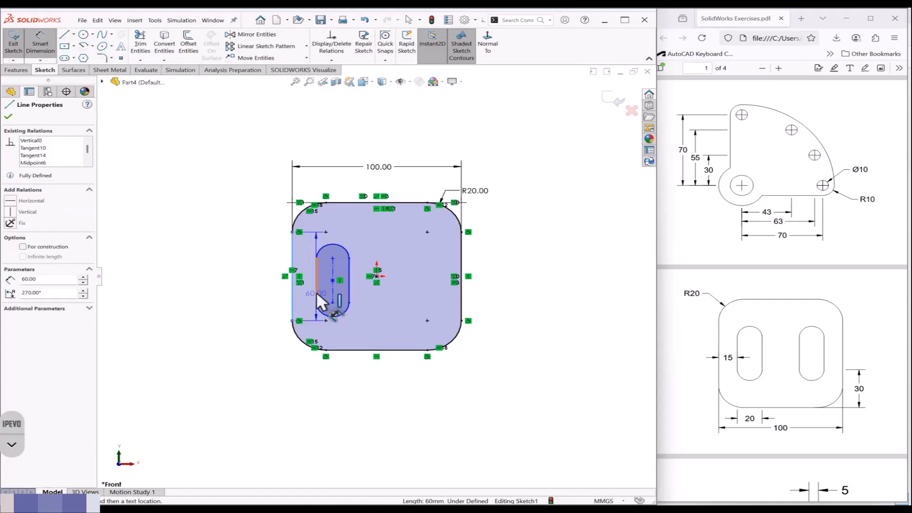
left_click(316, 292)
left_click(306, 293)
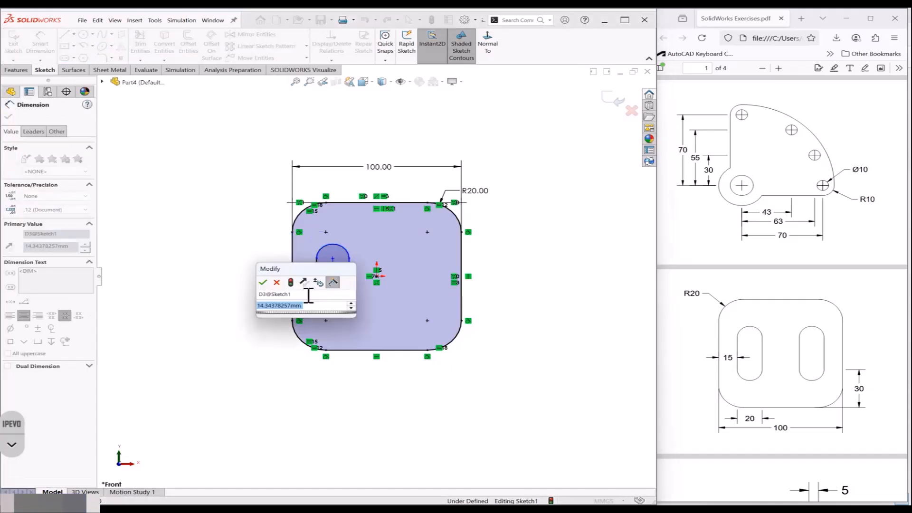
type("15")
key("Return")
left_click(308, 398)
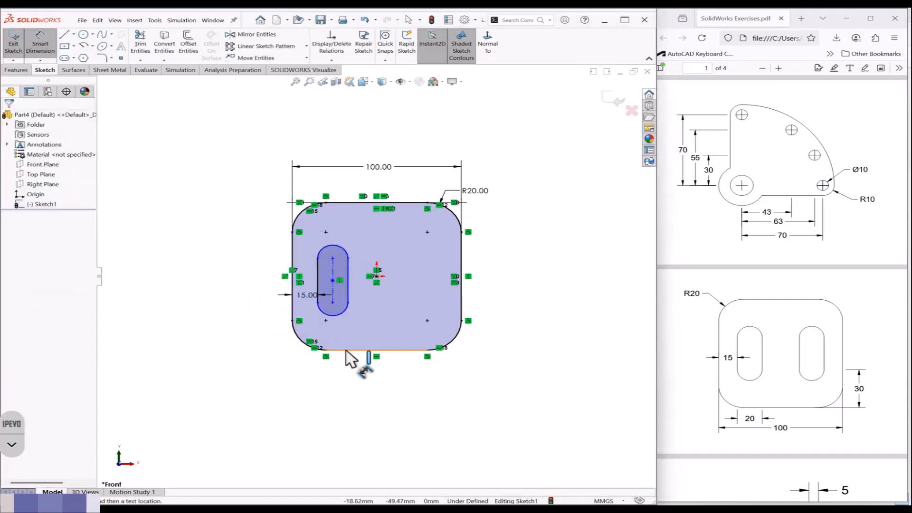
Step: Dimension the distance from the plate's bottom edge to the slot's lower arc centre as 30 mm
left_click(347, 350)
left_click(332, 301)
left_click(356, 332)
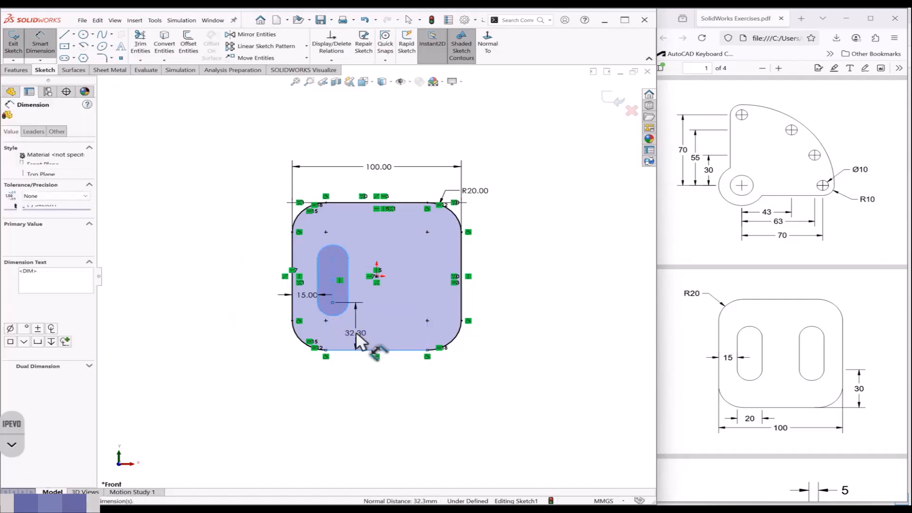
type("30")
key("Return")
key("Escape")
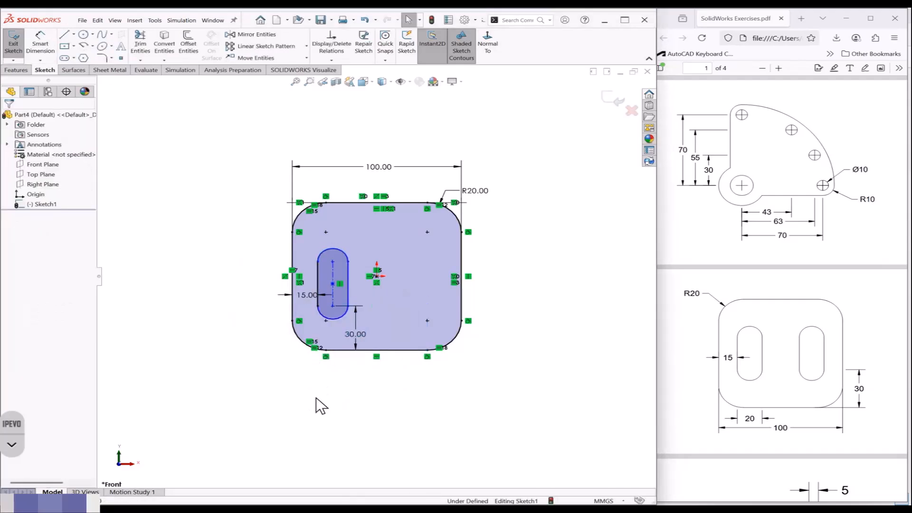
Step: Add a Horizontal relation between the slot's centre point and the origin
left_click(333, 283)
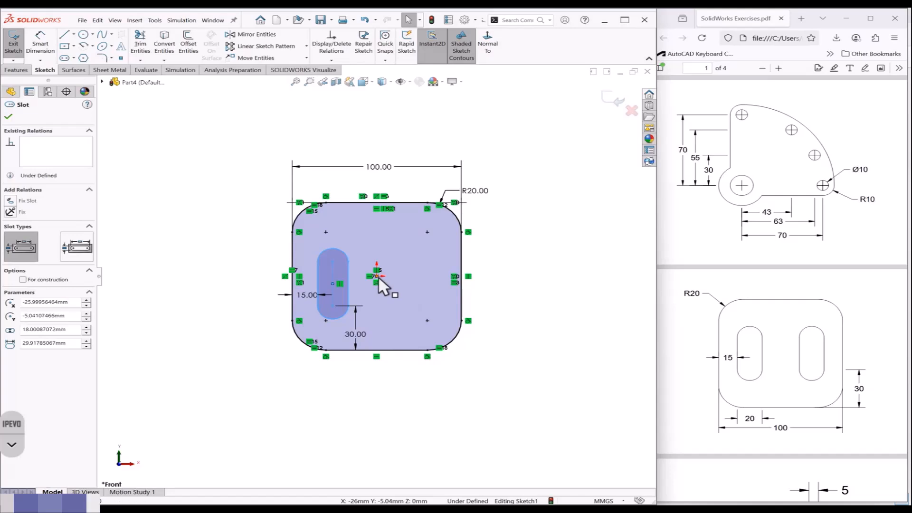
left_click(379, 276)
left_click(141, 253)
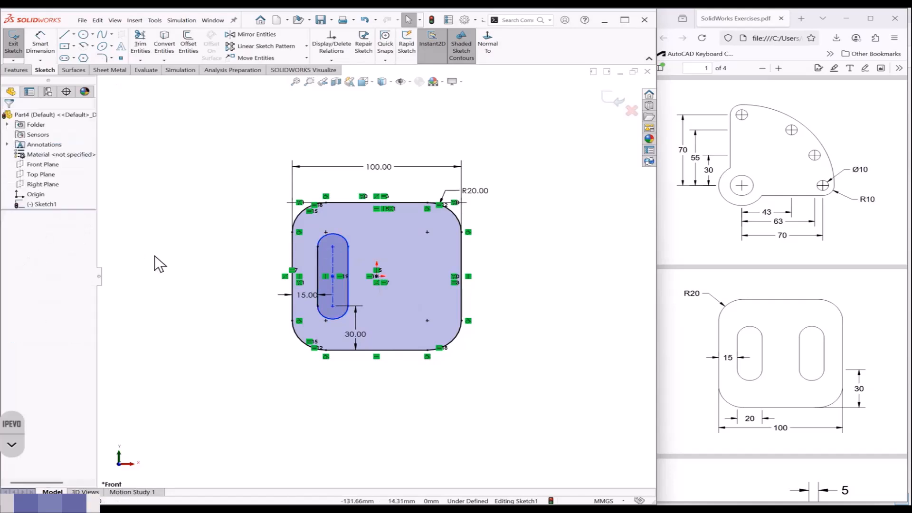
Step: Dimension the slot's width as 20 mm and move the 30 mm dimension outside the plate's left side
left_click(41, 60)
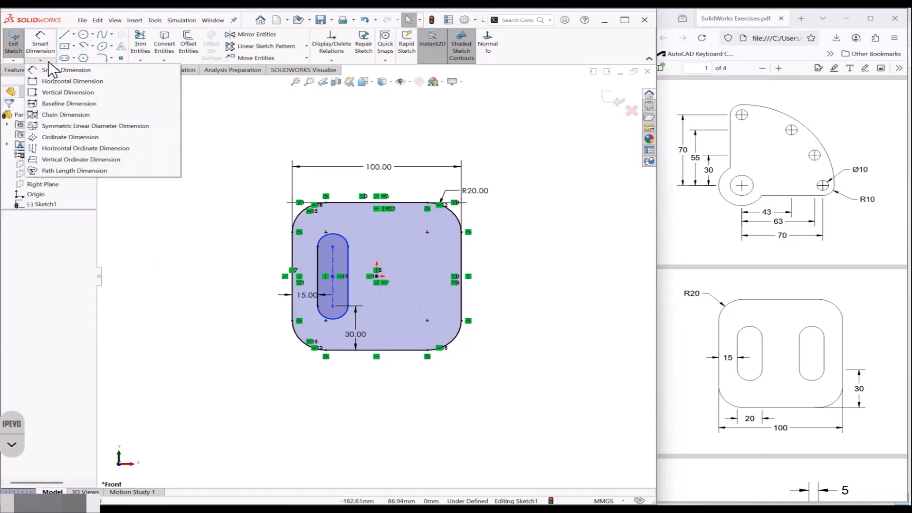
left_click(53, 72)
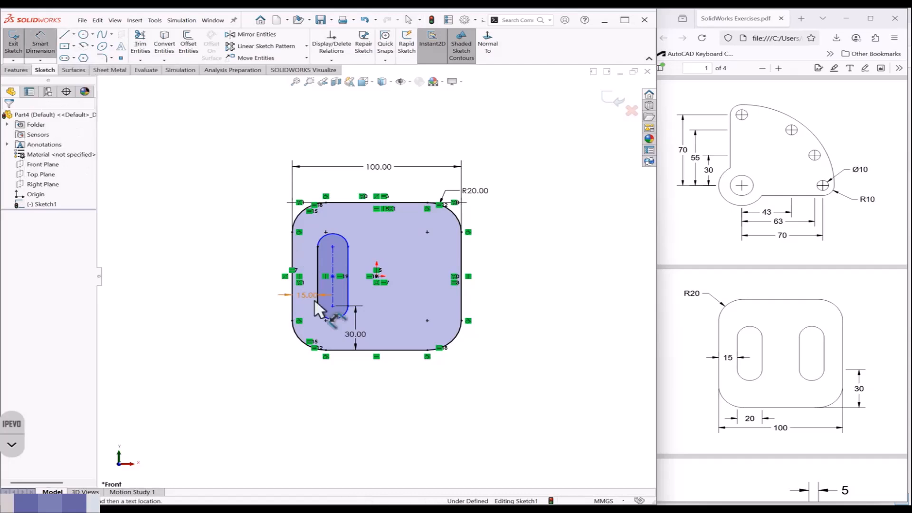
left_click(318, 304)
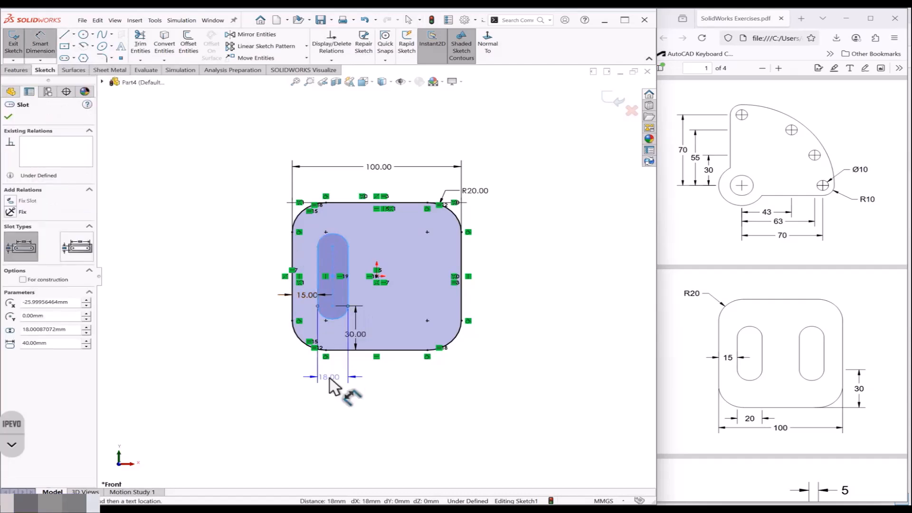
left_click(334, 377)
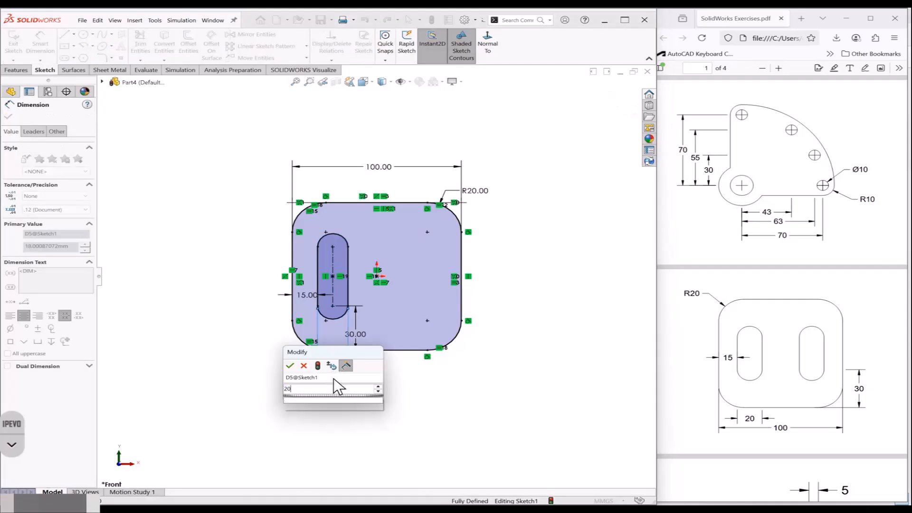
type("20")
key("Return")
left_click_drag(359, 345, 245, 342)
left_click(246, 341)
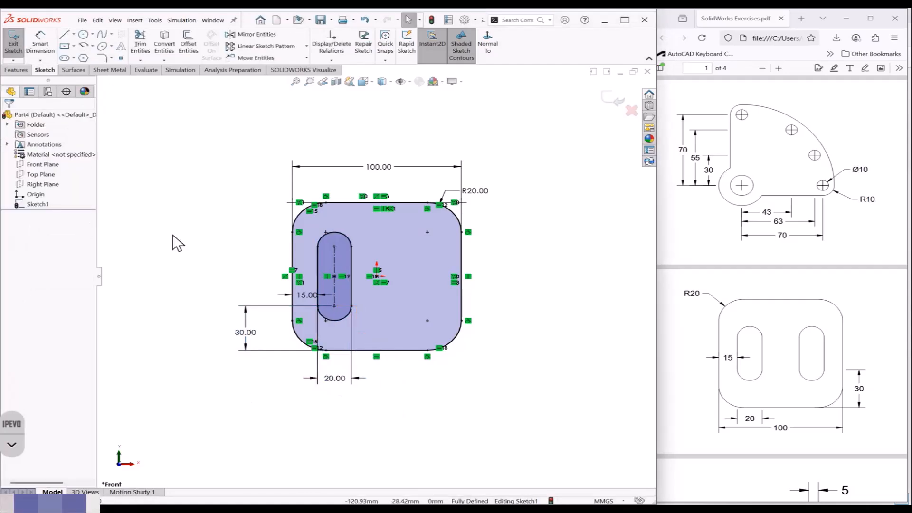
Step: Draw a short vertical centerline between the origin and a point above it inside the plate
left_click(74, 34)
left_click(90, 56)
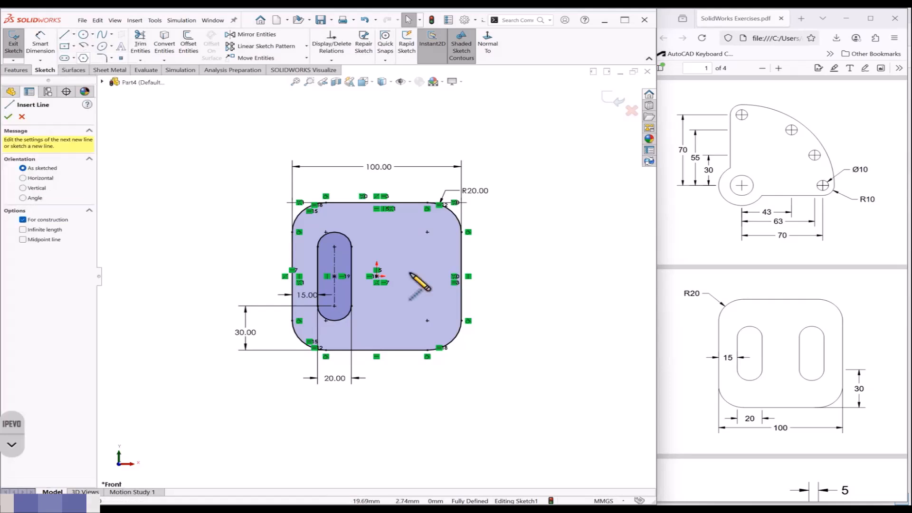
left_click(377, 235)
key("Escape")
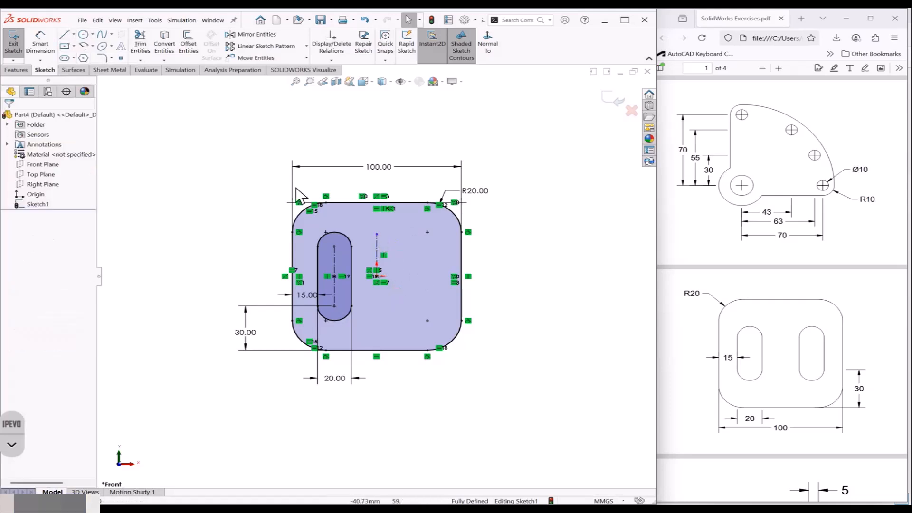
Step: Mirror the slot about the vertical centerline to the other half of the rounded plate
left_click(256, 35)
left_click_drag(256, 218, 351, 316)
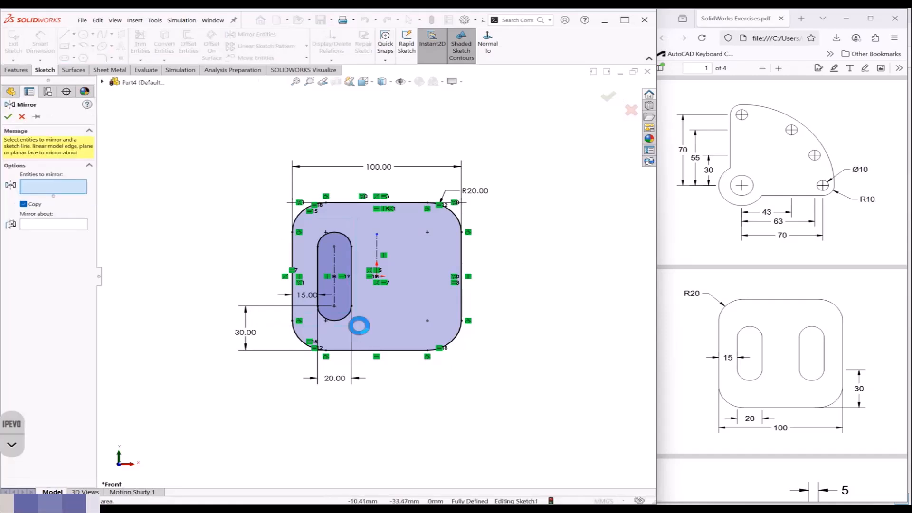
left_click(80, 240)
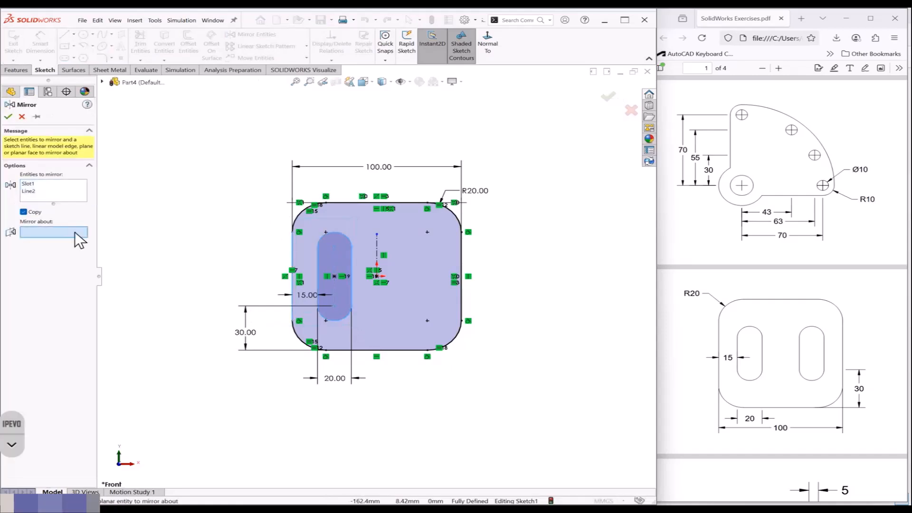
left_click(377, 242)
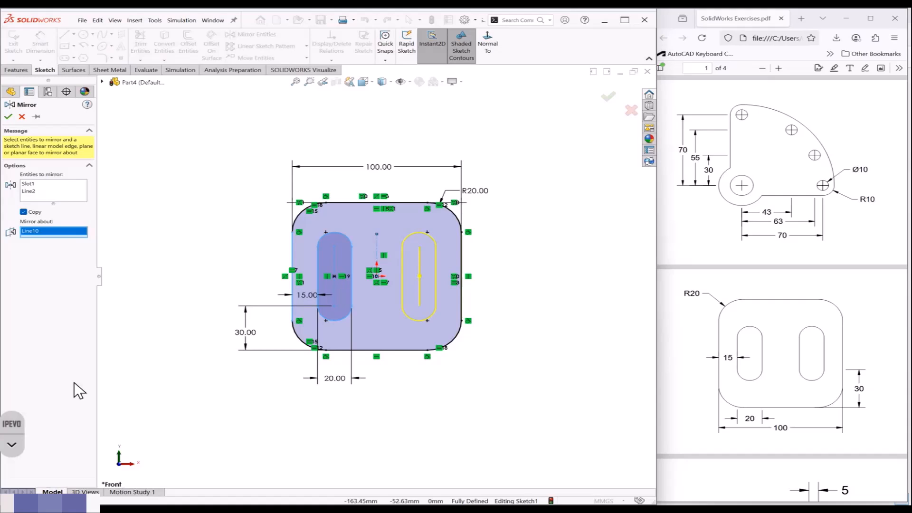
left_click(9, 117)
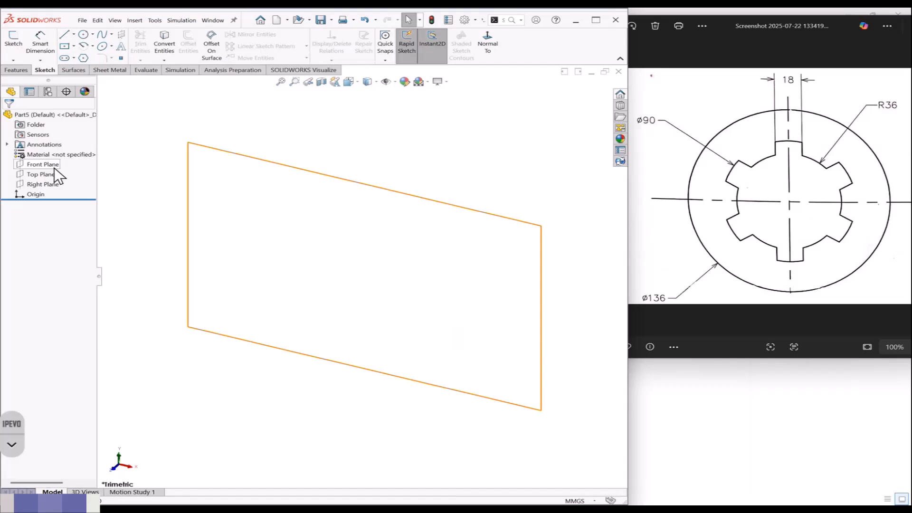
Step: Start a sketch on the Front Plane and draw three concentric circles at the origin with radii of about 32, 48 and 10 mm
left_click(55, 167)
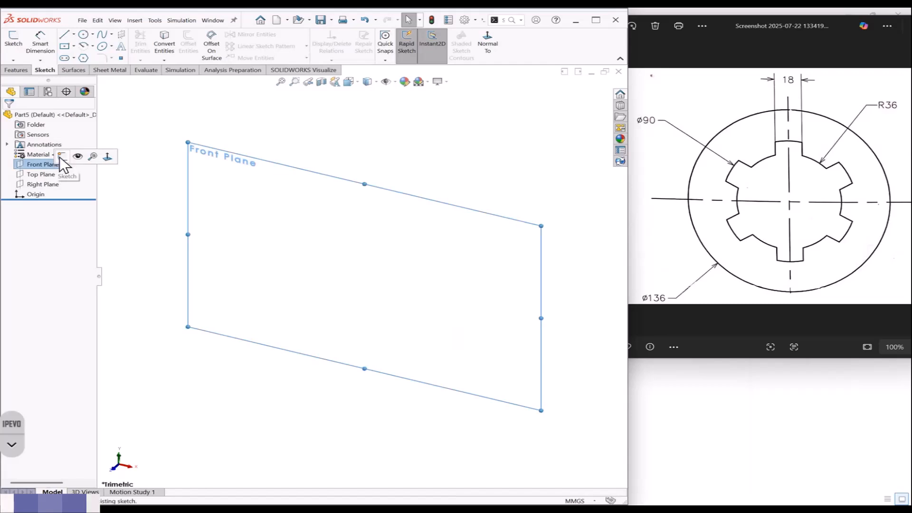
left_click(78, 153)
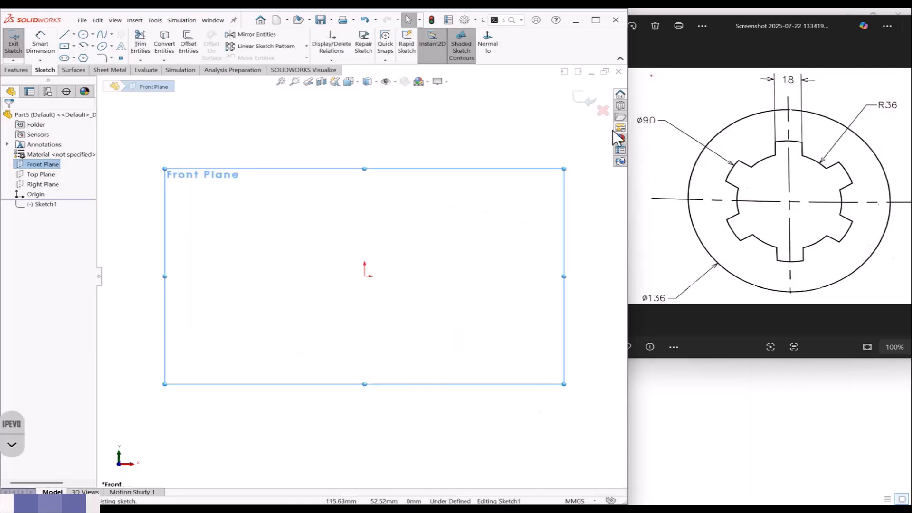
left_click(83, 34)
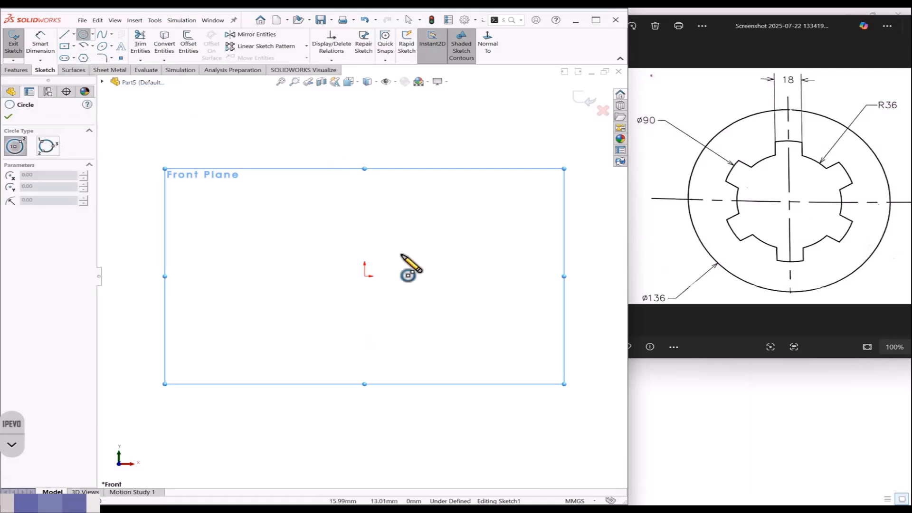
left_click(365, 276)
left_click(409, 327)
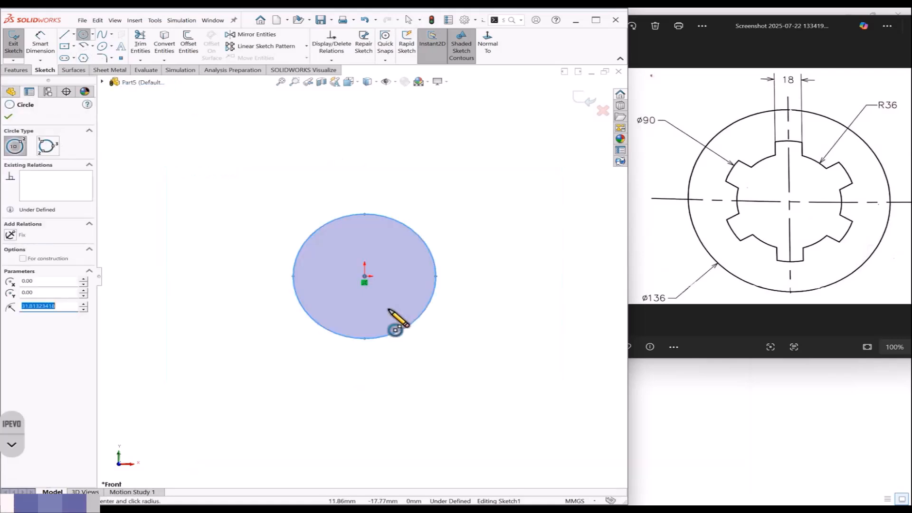
left_click(365, 277)
left_click(441, 353)
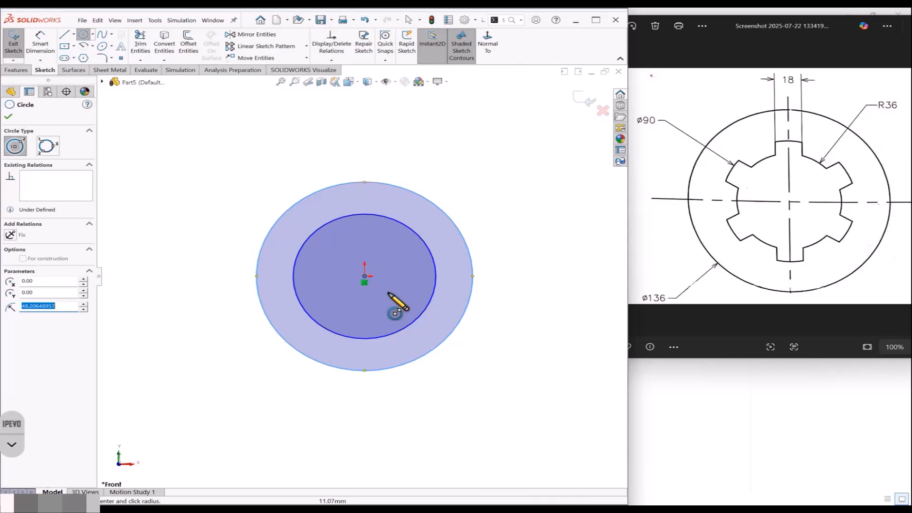
left_click(365, 277)
left_click(381, 294)
Step: Dimension the largest circle's diameter as 90 mm and the middle circle's diameter as 136 mm
left_click(51, 47)
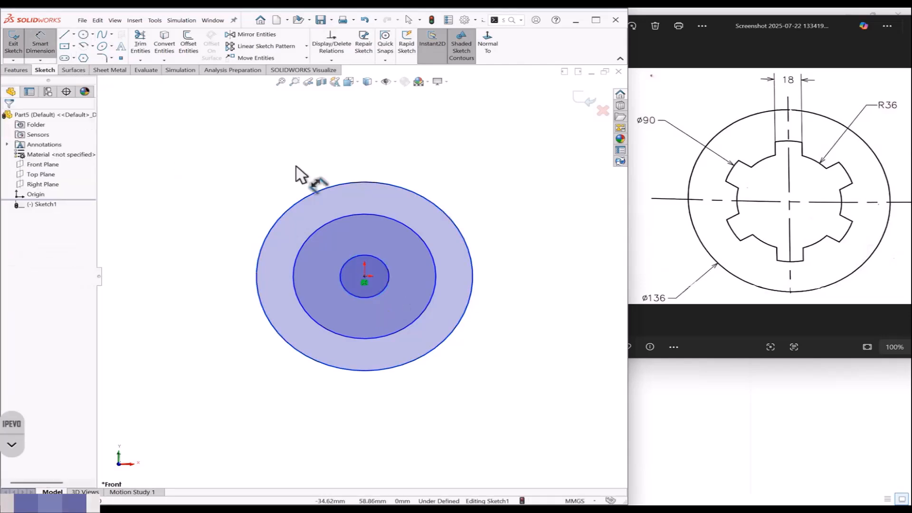
left_click(395, 185)
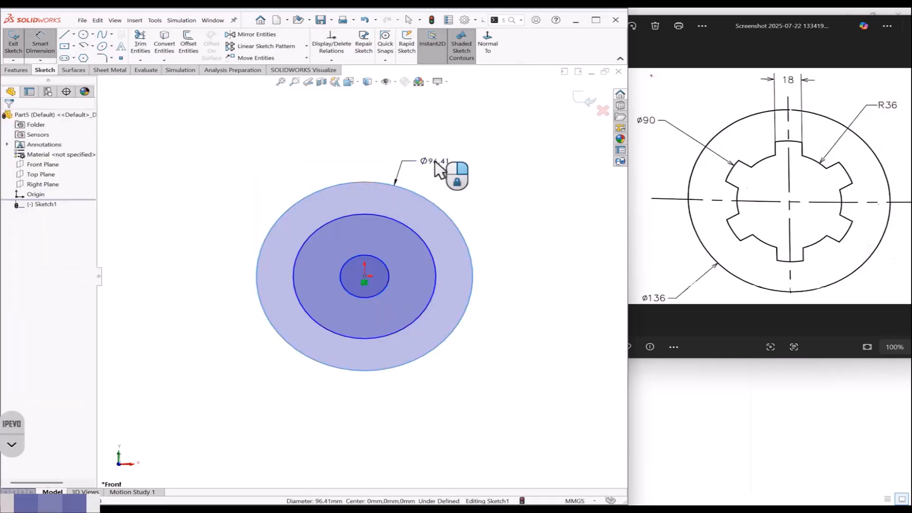
left_click(437, 166)
type("90")
key("Return")
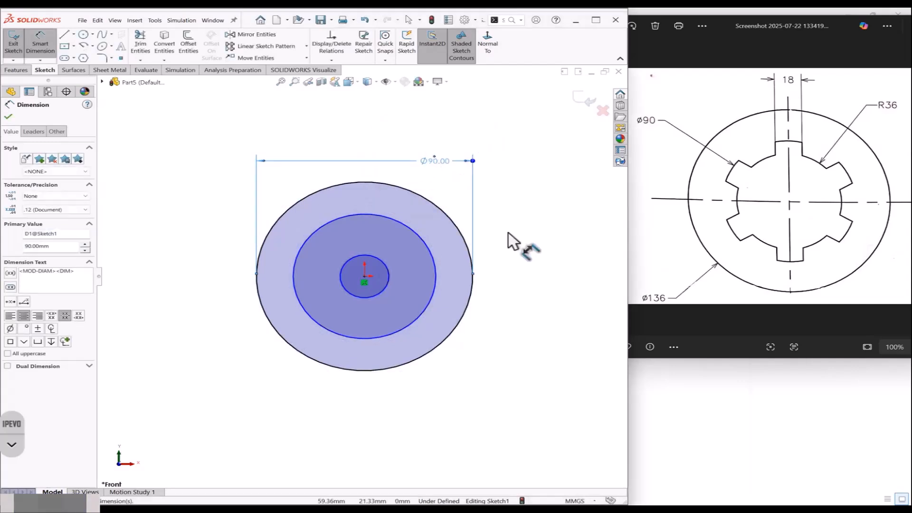
left_click(434, 259)
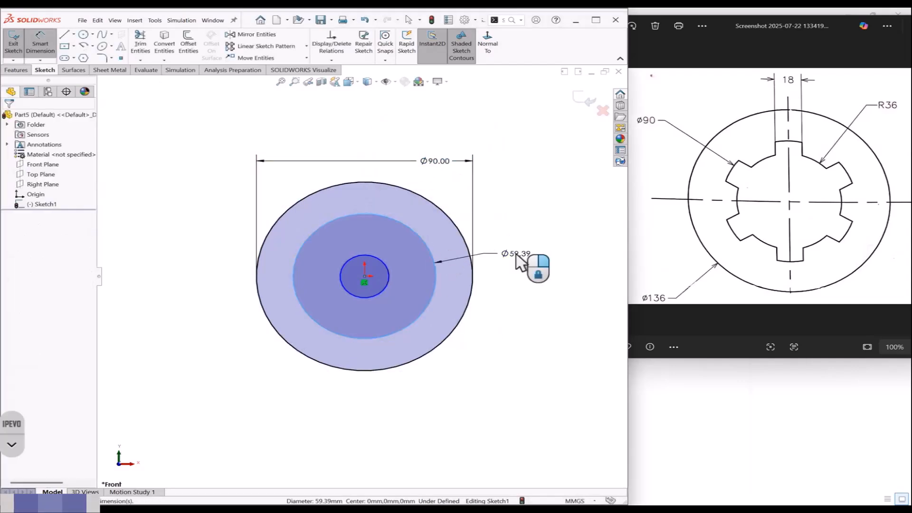
left_click(517, 261)
type("136")
key("Return")
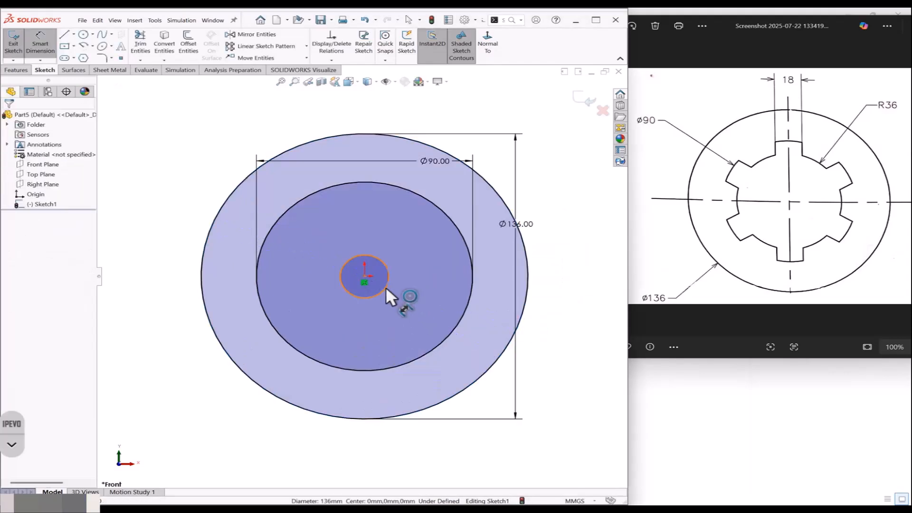
Step: Dimension the innermost circle's diameter as 36*2 mm
left_click(386, 287)
left_click(410, 297)
type("36*2")
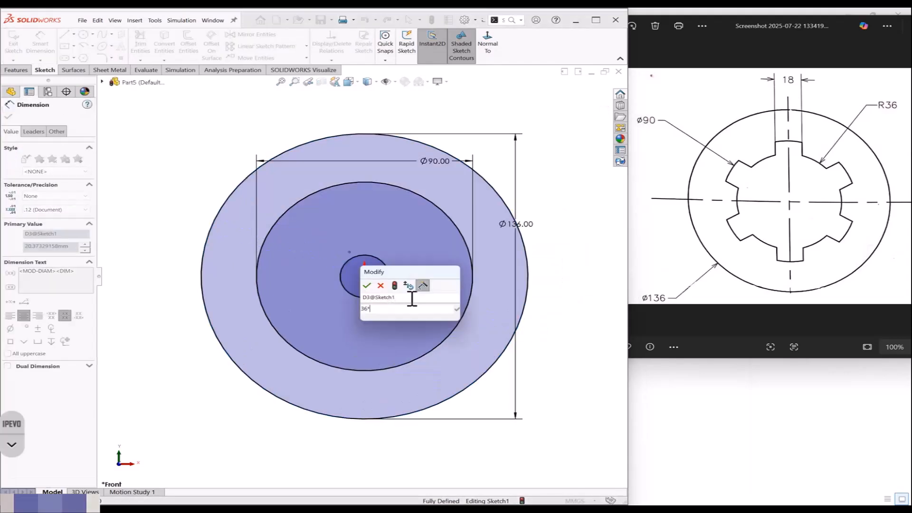
key("Return")
key("Escape")
key("f")
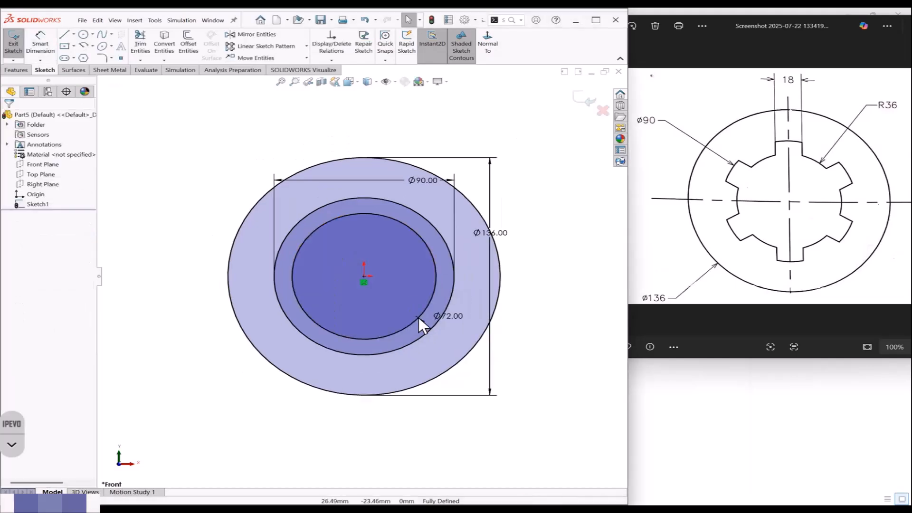
Step: Show the 136 mm and 90 mm dimensions as leader-style diameters and place them outside the outer circle
left_click(490, 209)
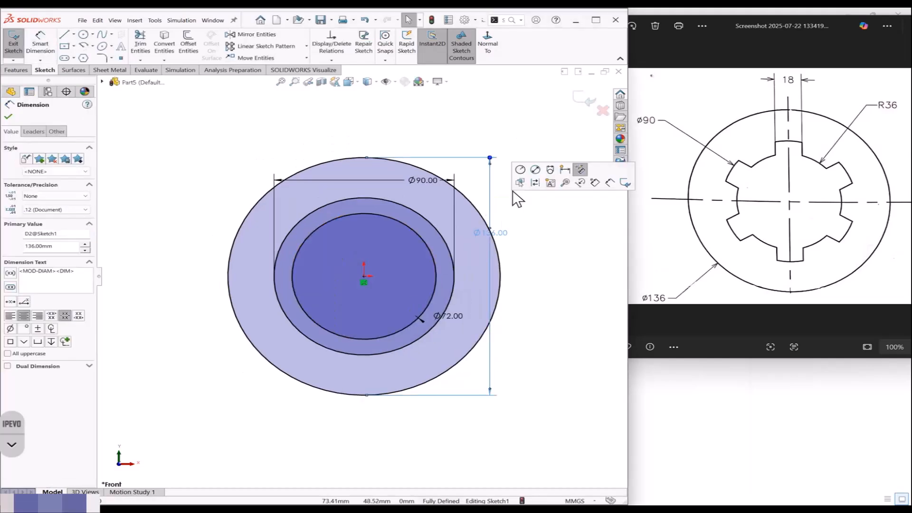
left_click(522, 174)
left_click(474, 178)
left_click_drag(474, 178, 469, 153)
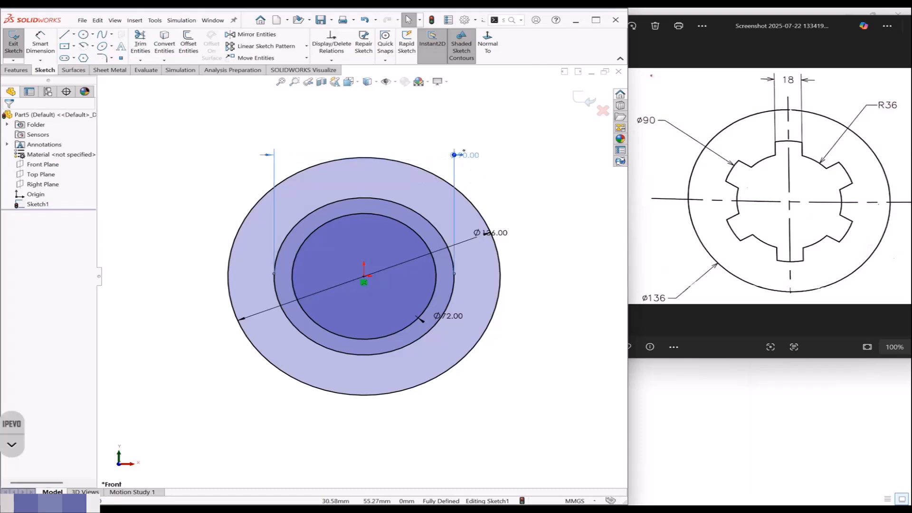
left_click(525, 126)
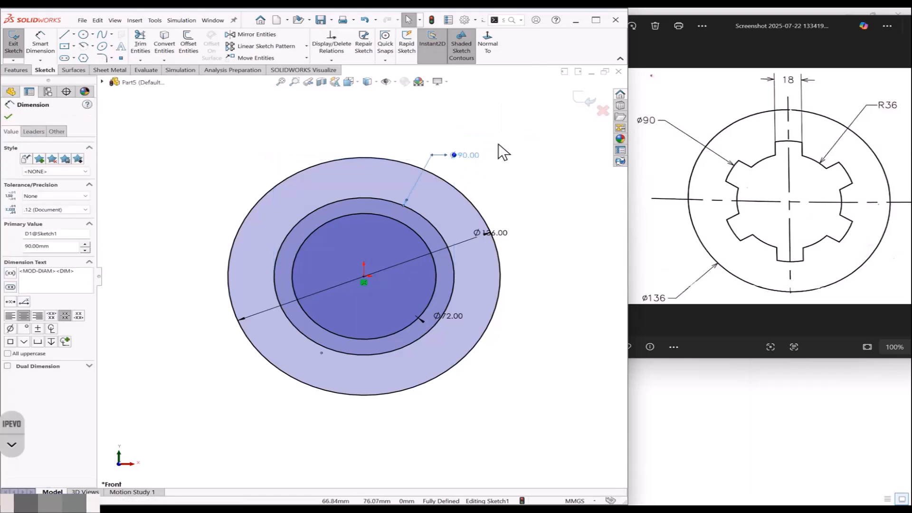
left_click(504, 232)
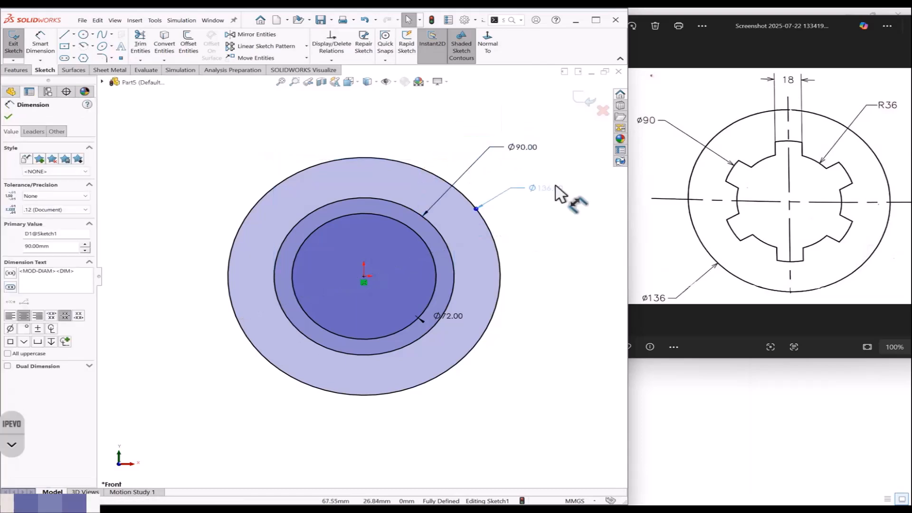
left_click_drag(556, 190, 561, 198)
left_click(505, 287)
Step: Move the 72 mm dimension outside the circles and display it as a radius
left_click_drag(449, 316, 510, 360)
left_click(510, 351)
left_click(523, 321)
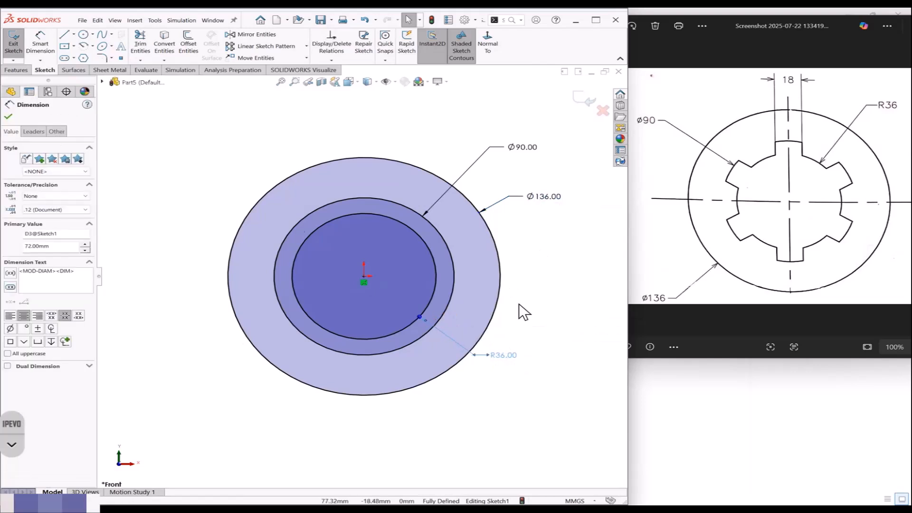
left_click(525, 271)
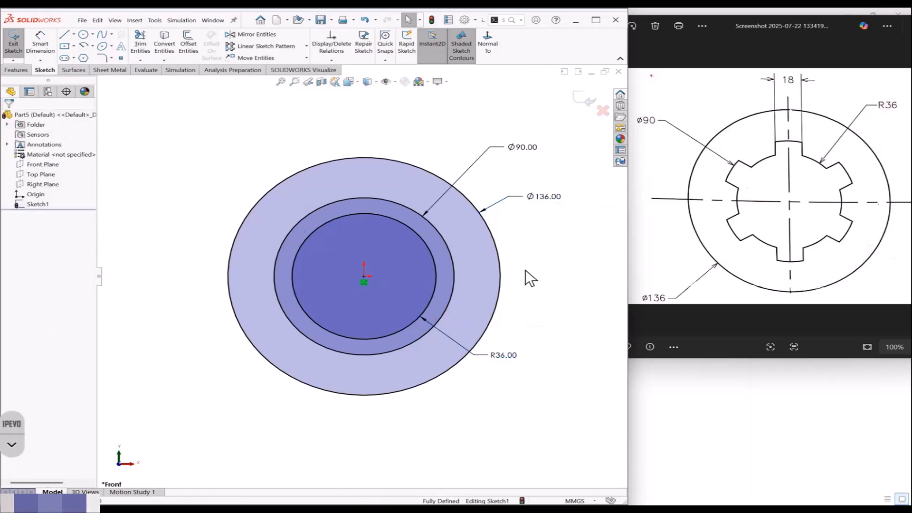
Step: Draw a vertical centerline from the origin to the top of the outer circle
left_click(73, 35)
left_click(76, 52)
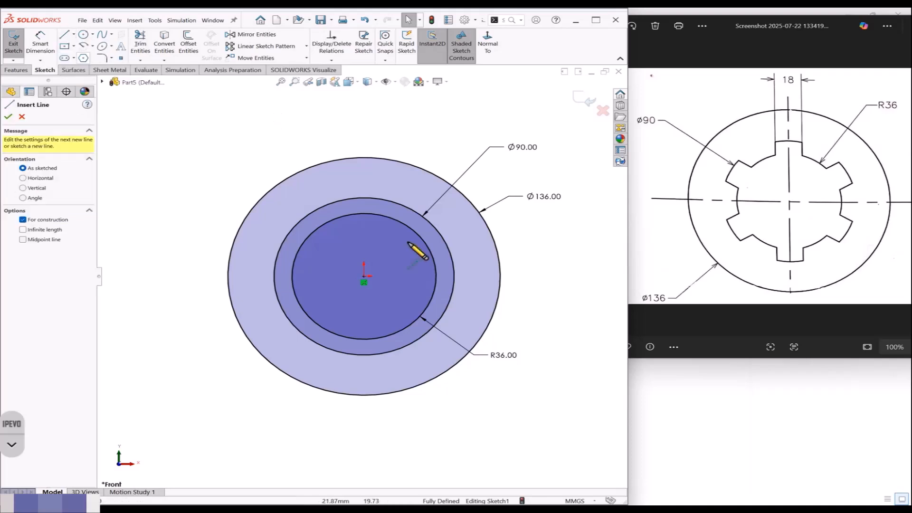
left_click(364, 276)
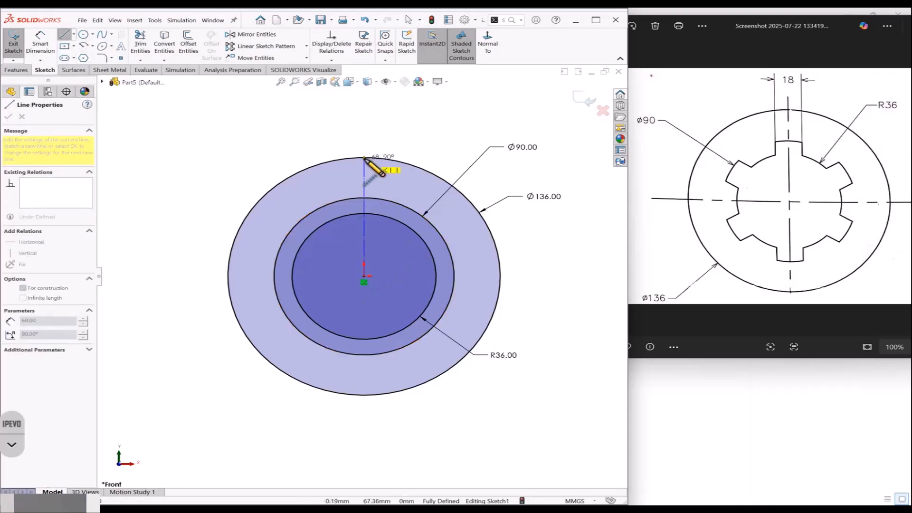
left_click(364, 158)
key("Escape")
Step: Draw a vertical line about 18.5 mm long left of the centerline and trim its ends to the two inner circles
left_click(64, 35)
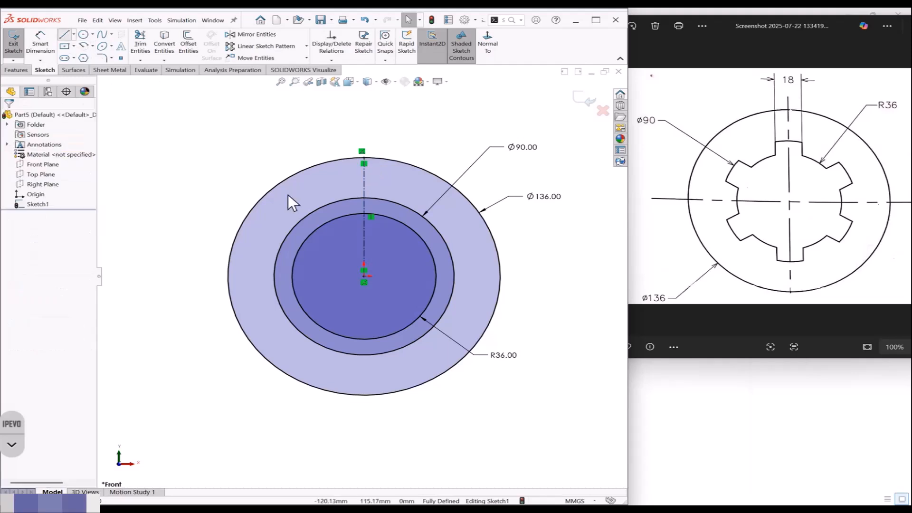
left_click(346, 188)
left_click(346, 224)
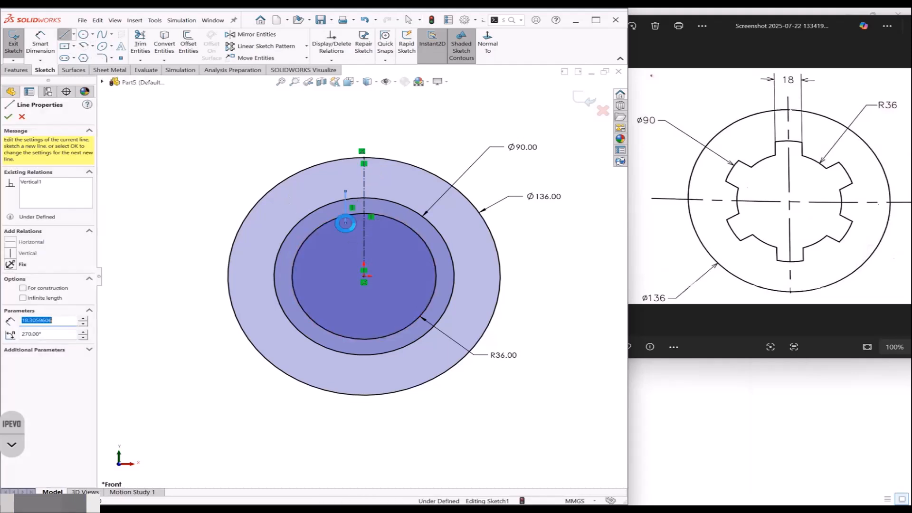
key("Escape")
left_click(144, 44)
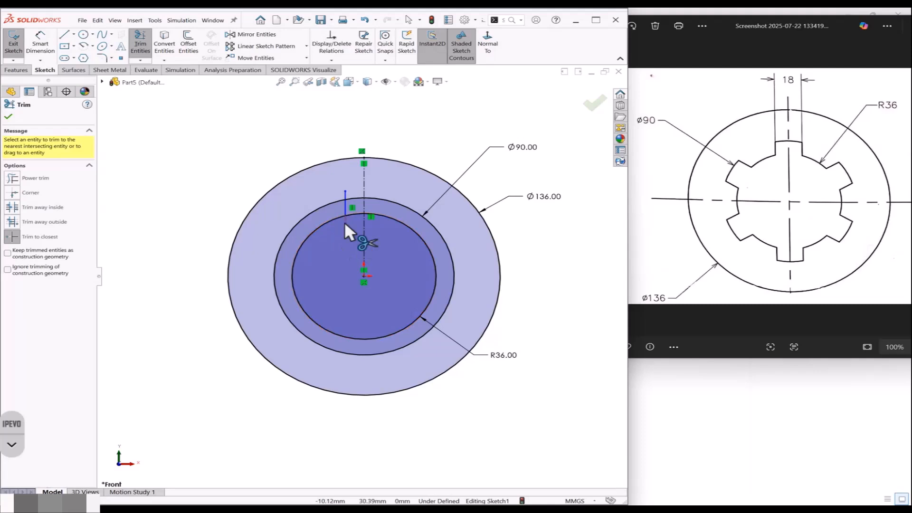
left_click(344, 222)
left_click(346, 190)
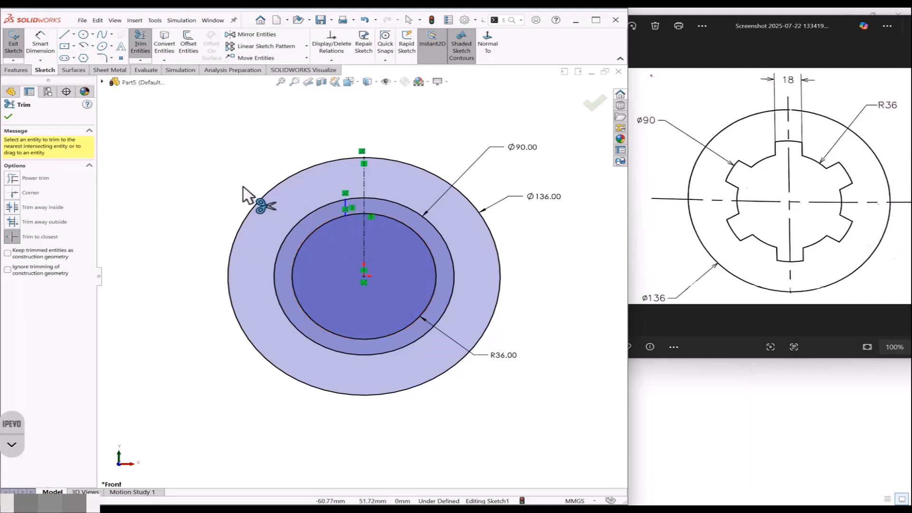
Step: Add an 18 mm doubled dimension from the short line's upper endpoint across the centerline and move it above the outer circle
left_click(41, 45)
left_click(345, 200)
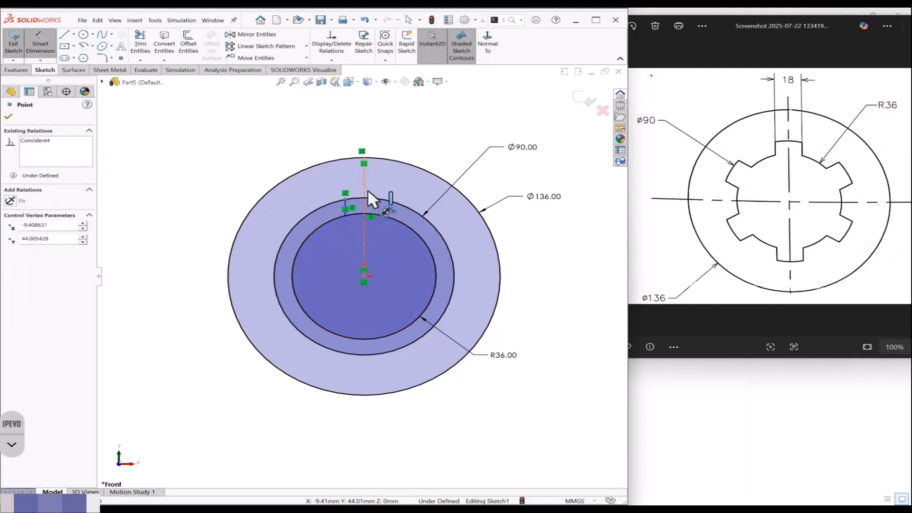
left_click(366, 189)
left_click(376, 183)
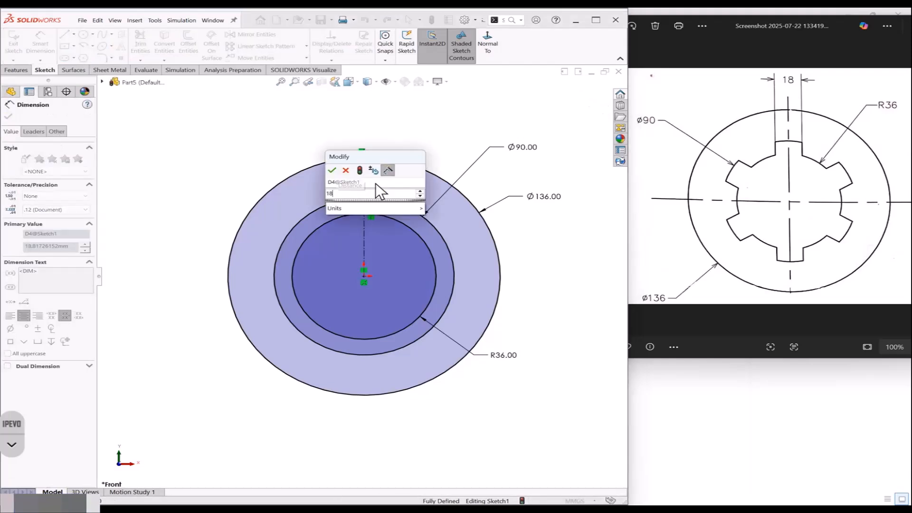
type("18")
key("Return")
left_click_drag(374, 185, 371, 136)
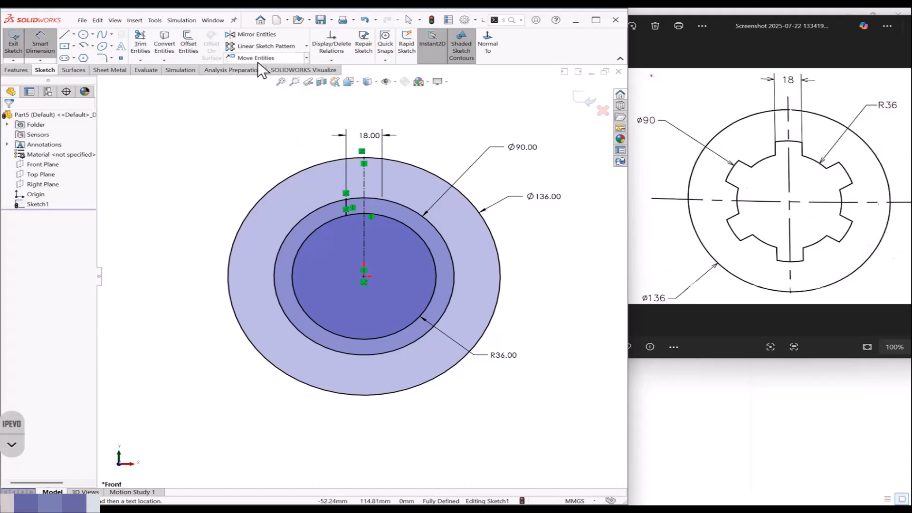
Step: Mirror the short vertical line about the centerline
left_click(257, 36)
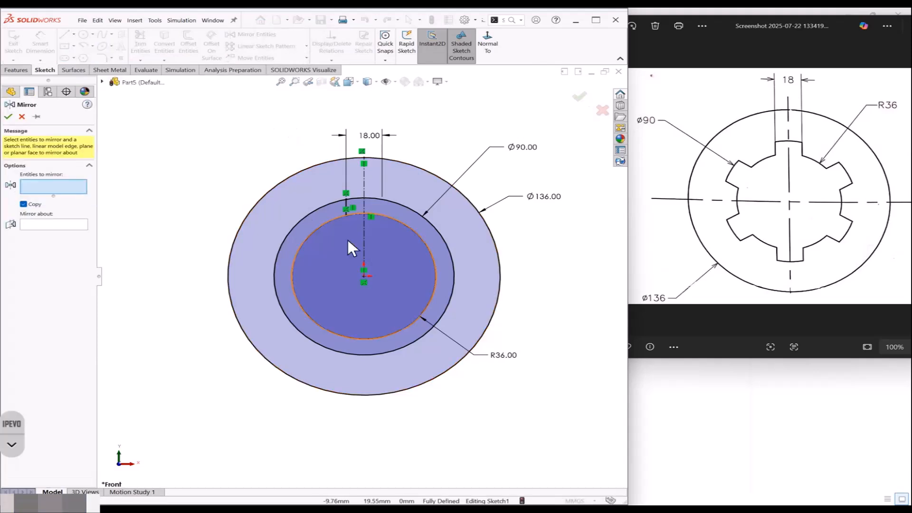
left_click(349, 207)
left_click(69, 227)
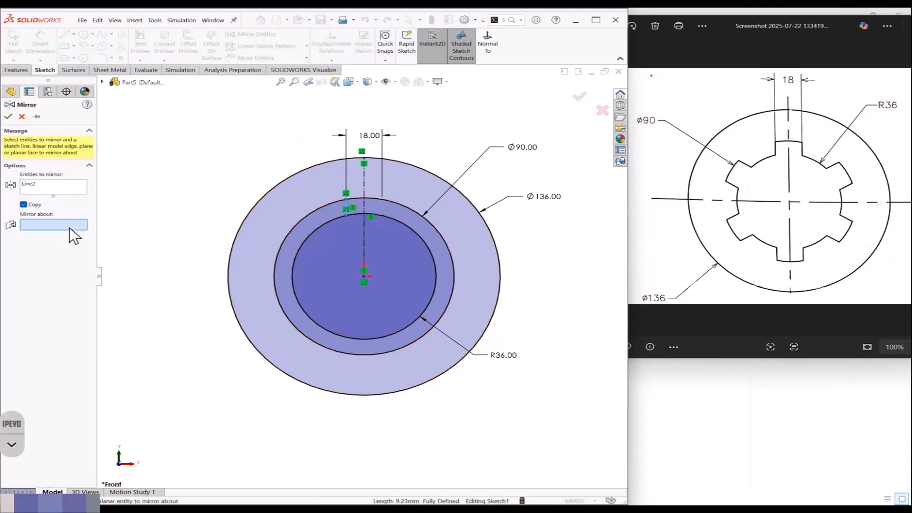
left_click(364, 188)
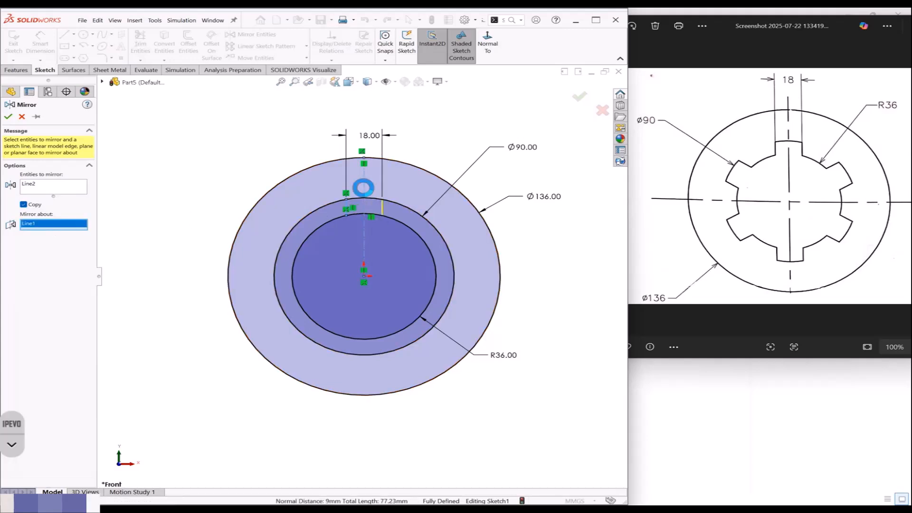
left_click(8, 116)
Step: Trim the 90 mm circle outside the top notch and the R36 circle's arc across the notch opening
left_click(140, 42)
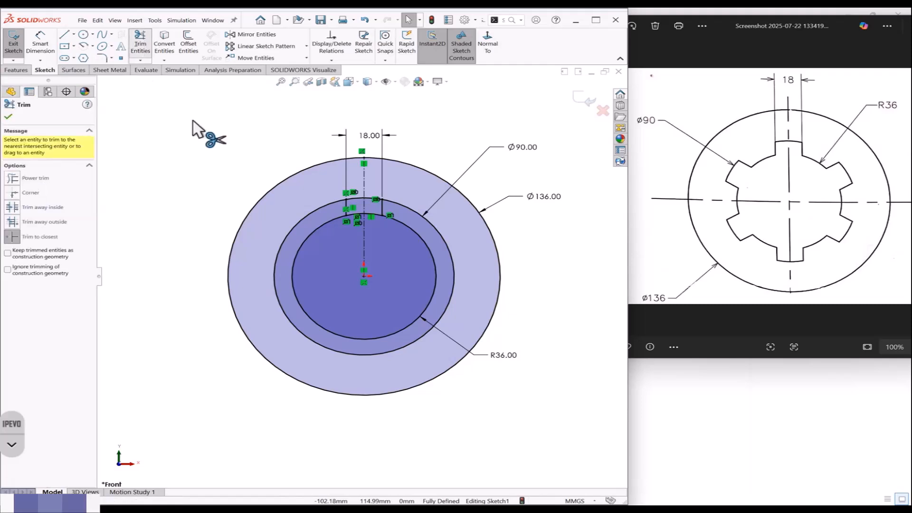
left_click(309, 211)
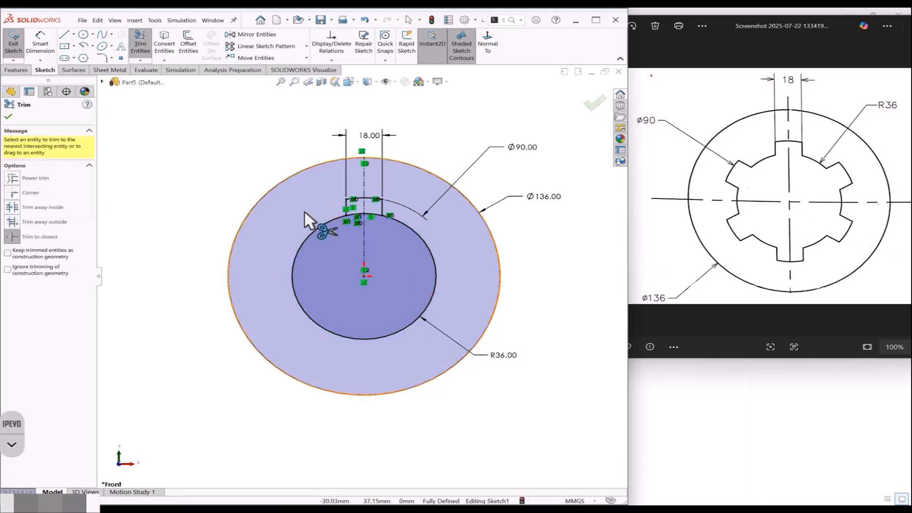
left_click(367, 218)
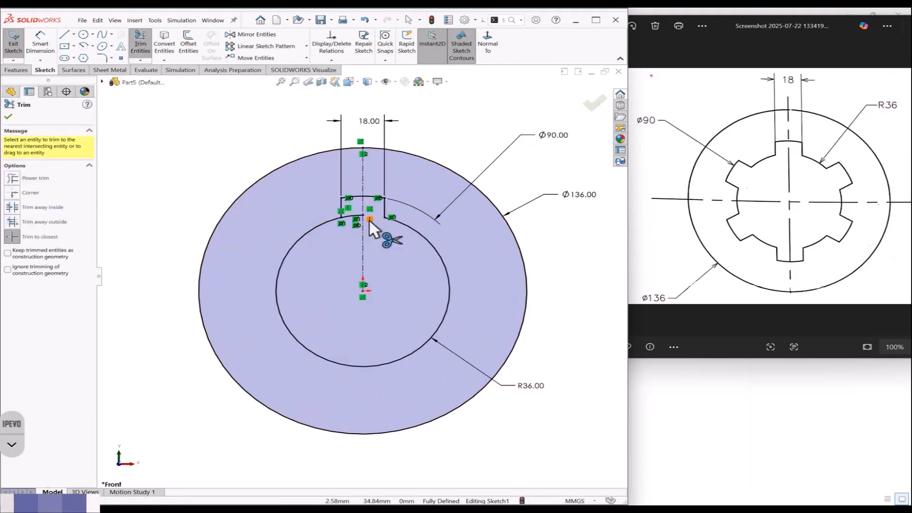
scroll(369, 219, "down", 4)
left_click(345, 222)
scroll(375, 205, "up", 5)
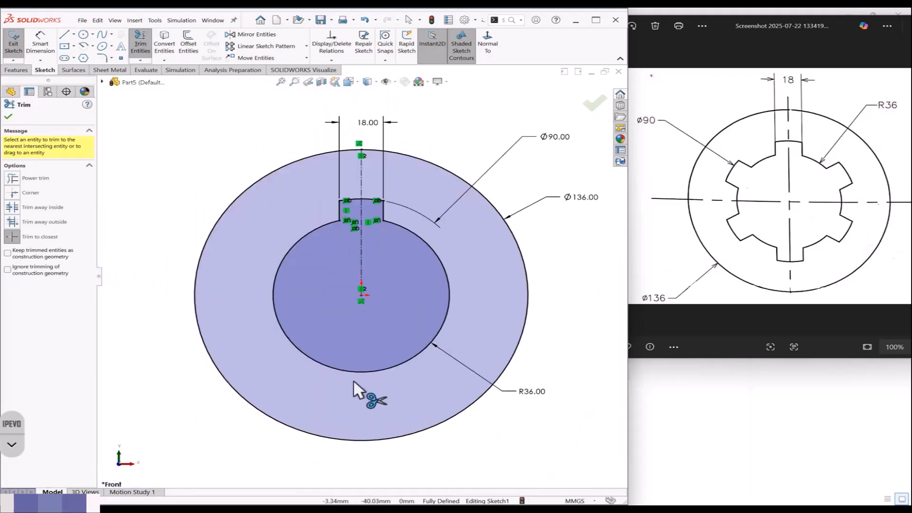
key("Escape")
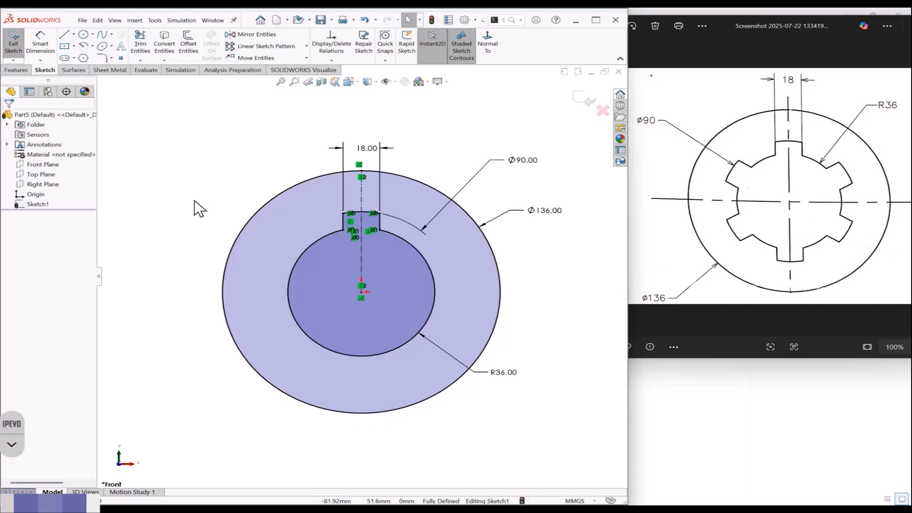
Step: Circular-pattern the notch's two side lines and outer arc about the origin as 5 equally spaced instances over 360 degrees
left_click(308, 46)
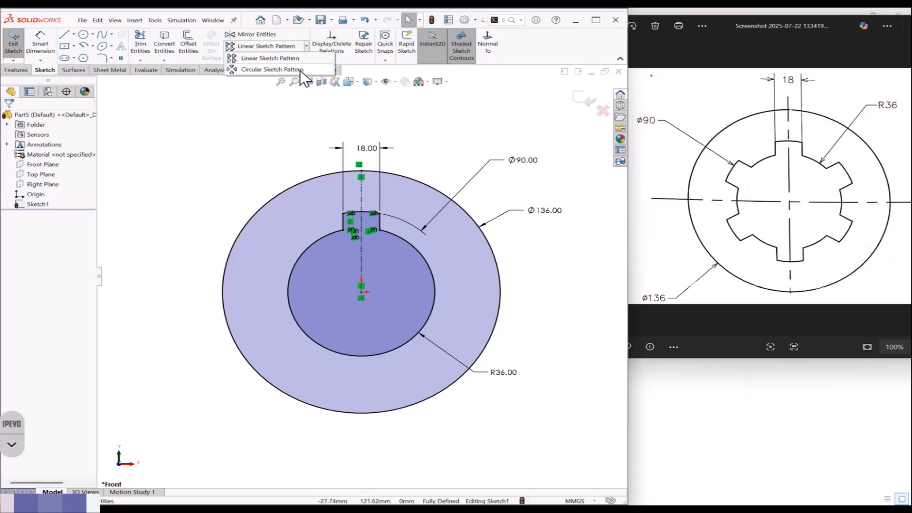
left_click(300, 70)
left_click(344, 220)
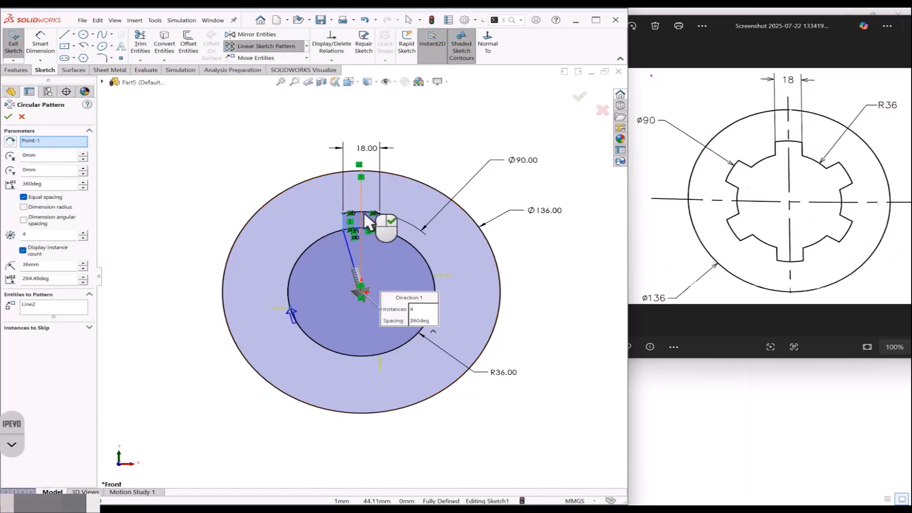
left_click(364, 213)
left_click(378, 220)
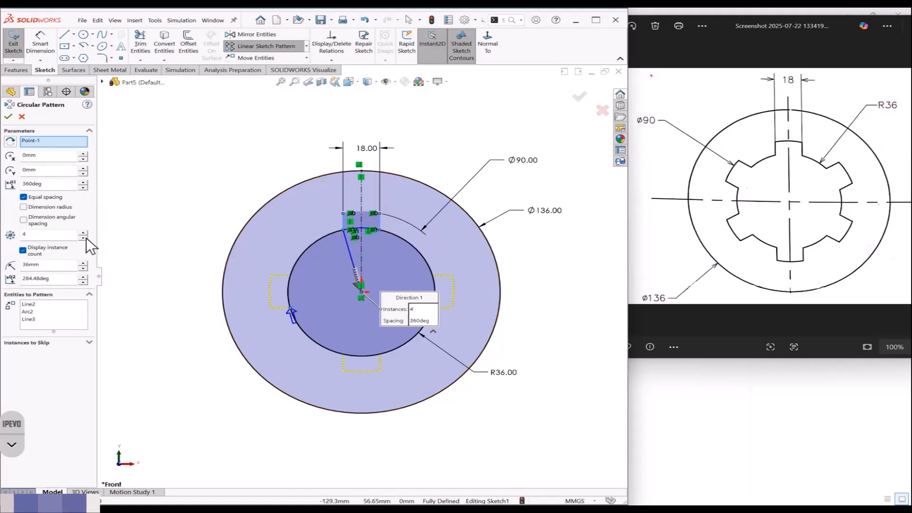
left_click(8, 117)
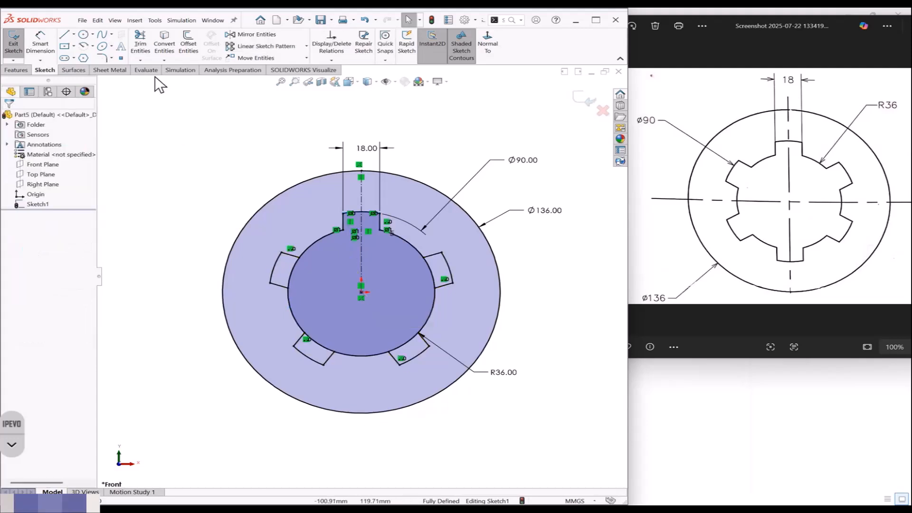
Step: Trim the R36 circle's arcs across the openings of the four patterned notches
left_click(140, 40)
left_click(292, 270)
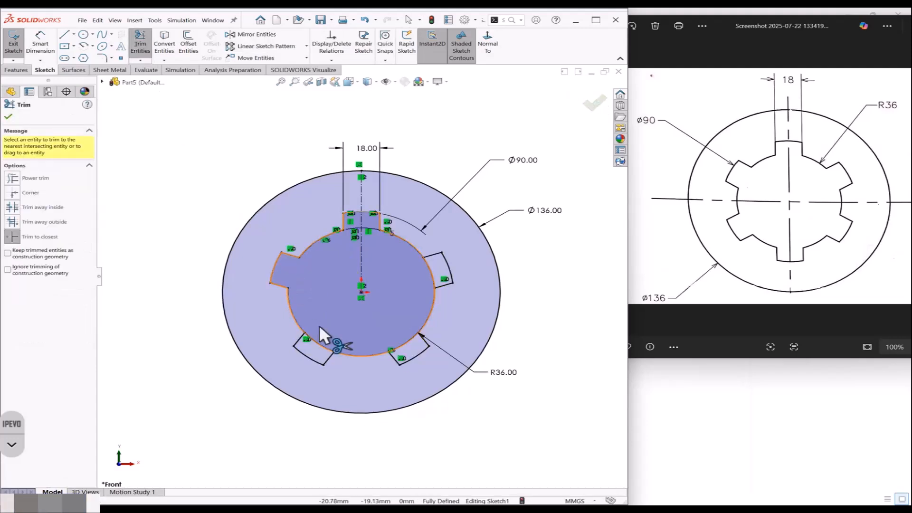
left_click(319, 342)
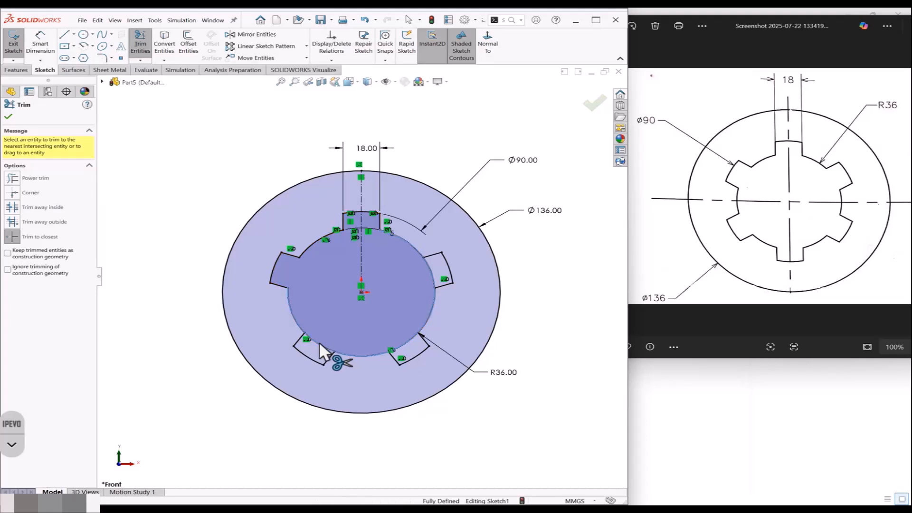
left_click(403, 343)
left_click(430, 267)
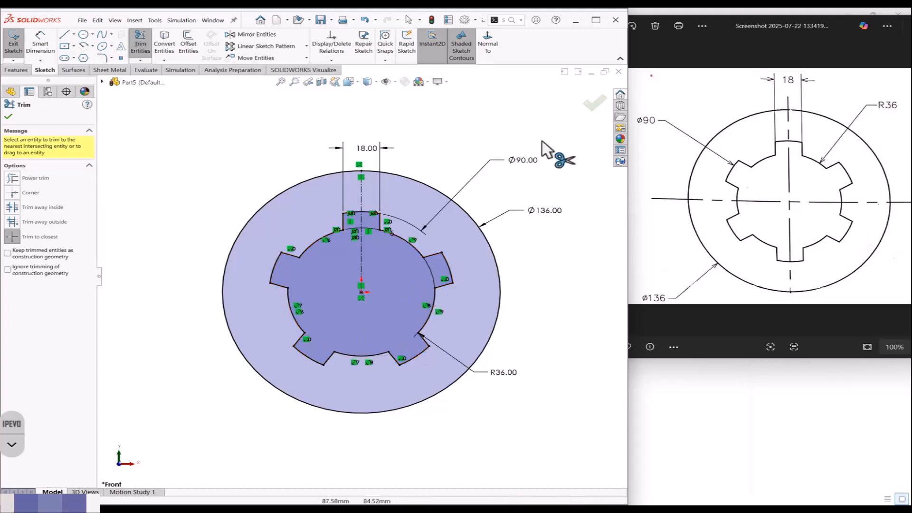
left_click(594, 103)
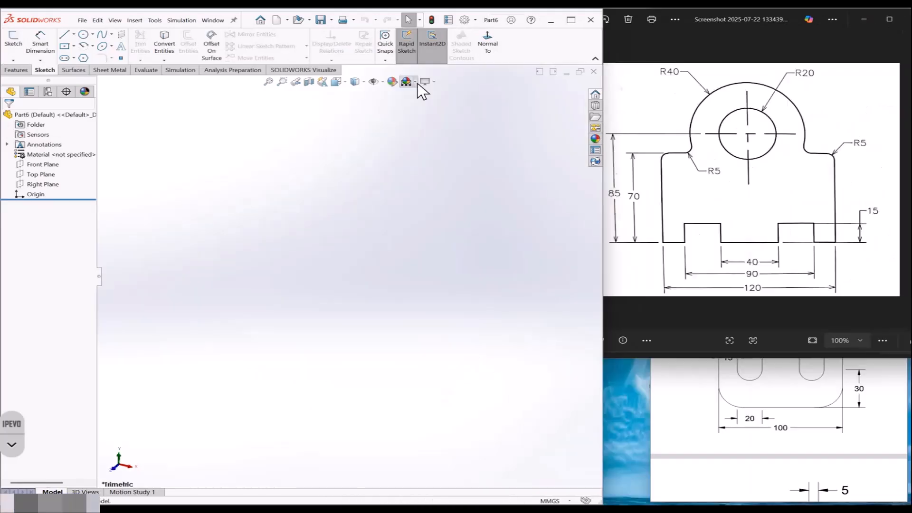
Step: Set the new part's background scene to plain white and start a sketch on the Front Plane
left_click(417, 83)
left_click(428, 106)
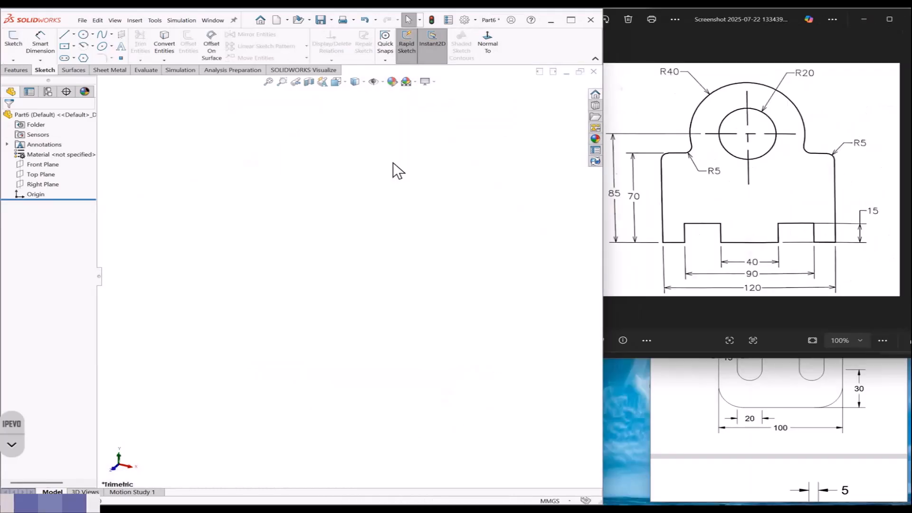
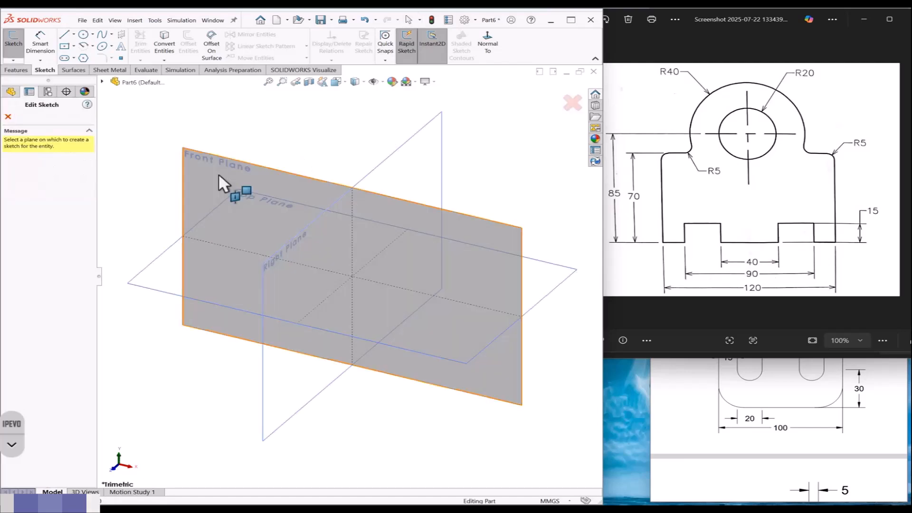
left_click(219, 173)
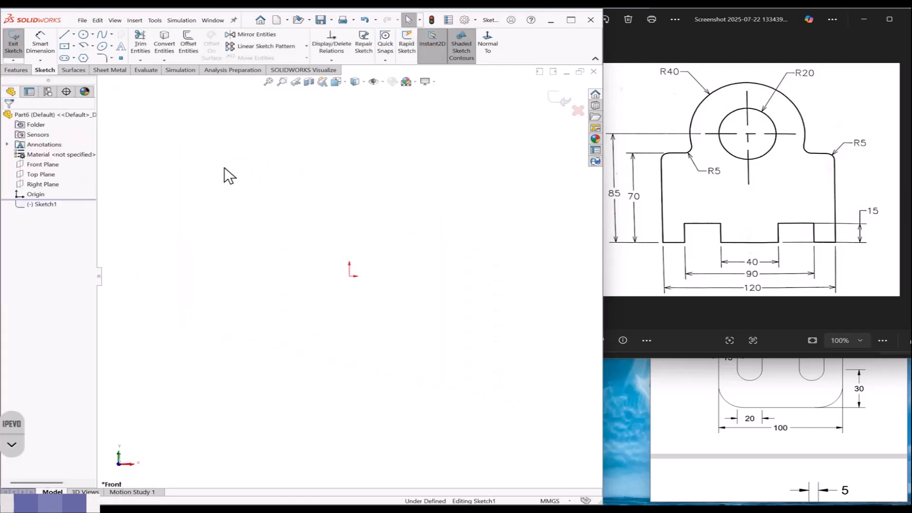
Step: Draw two concentric circles centred on the origin, the outer one about 47 mm in diameter and the inner one roughly half that size
left_click(83, 34)
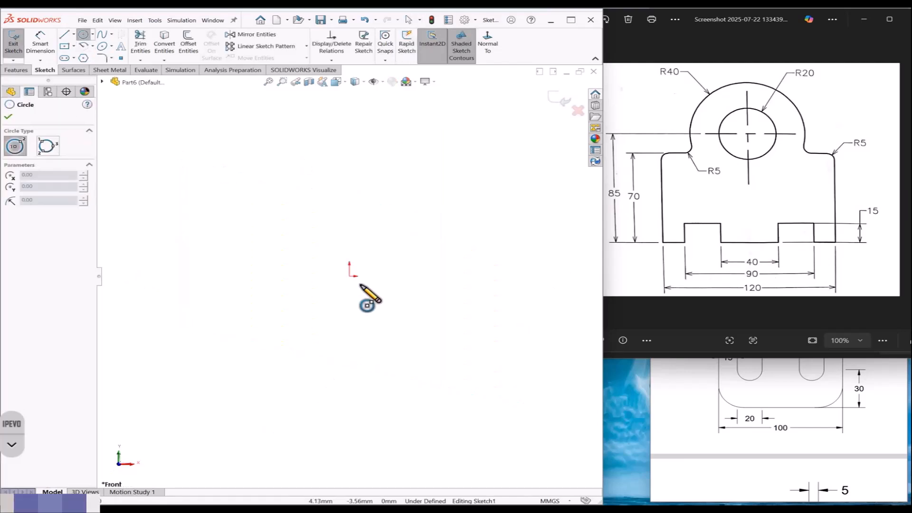
left_click(350, 277)
left_click(402, 314)
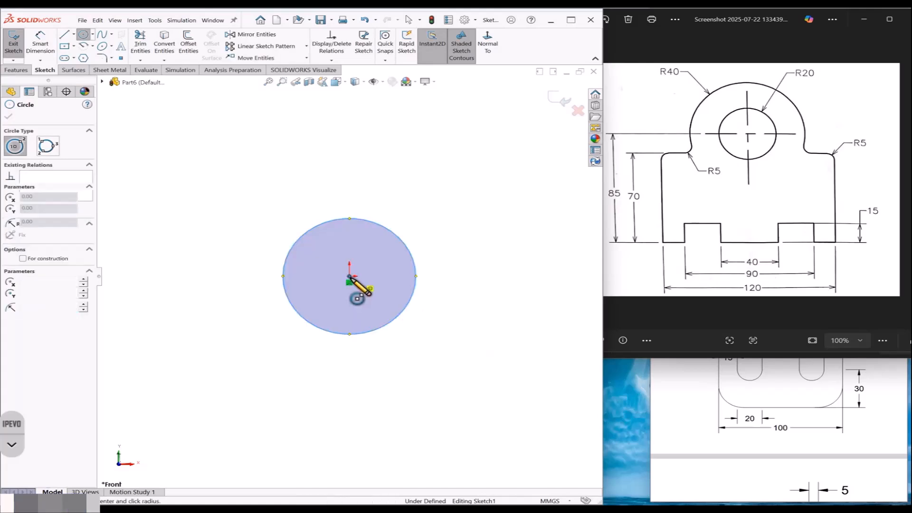
left_click(350, 277)
left_click(372, 299)
Step: Dimension the outer circle's diameter as 20 mm
left_click(46, 51)
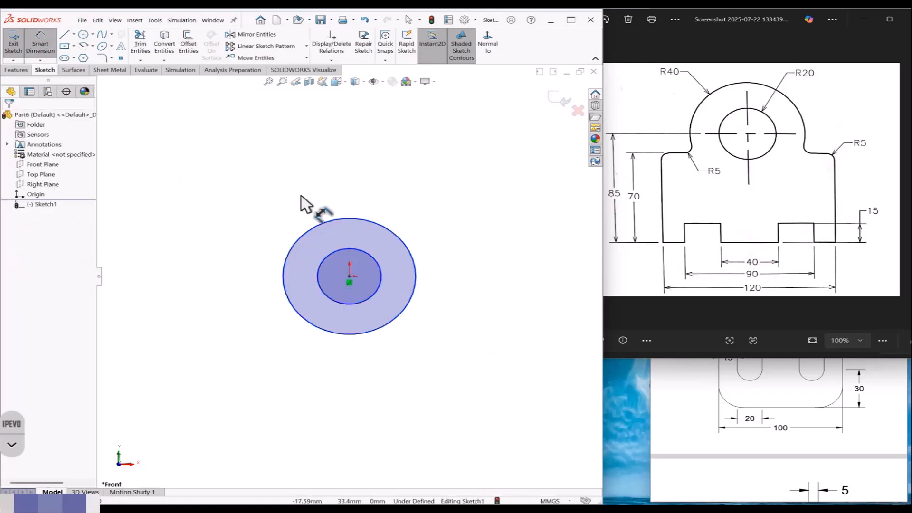
left_click(339, 220)
left_click(449, 192)
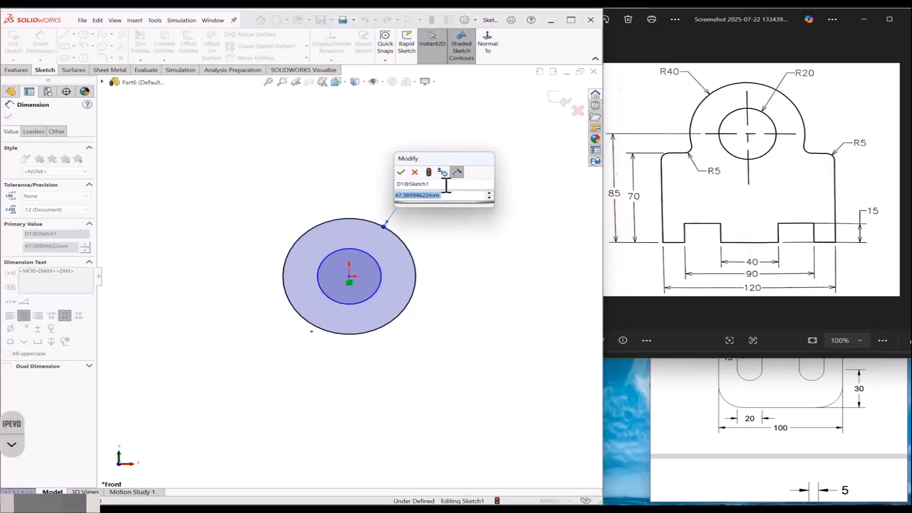
type("20")
key("Return")
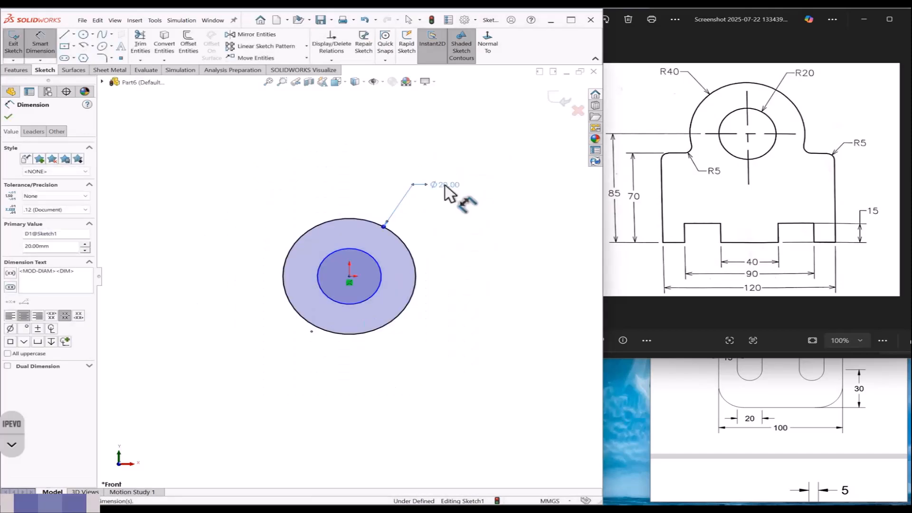
Step: Dimension the other circle's diameter as 80 mm and display that dimension as a radius
left_click(375, 257)
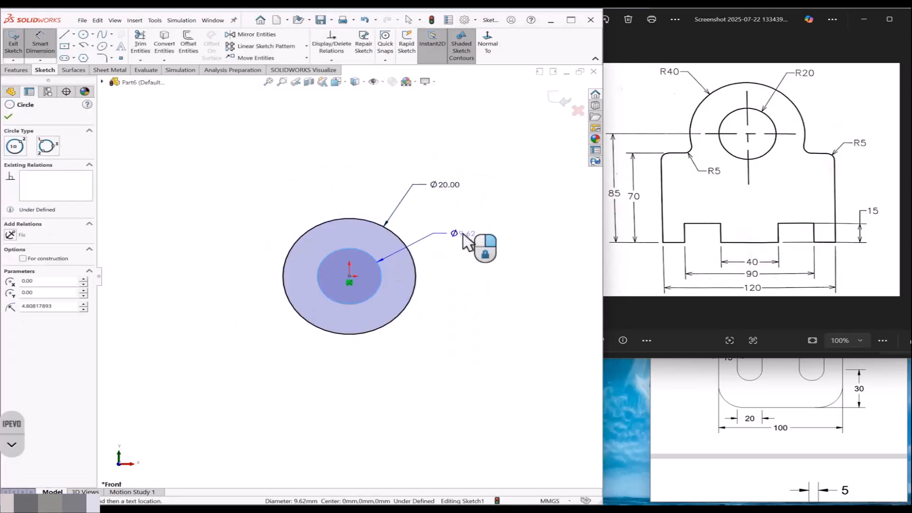
left_click(475, 262)
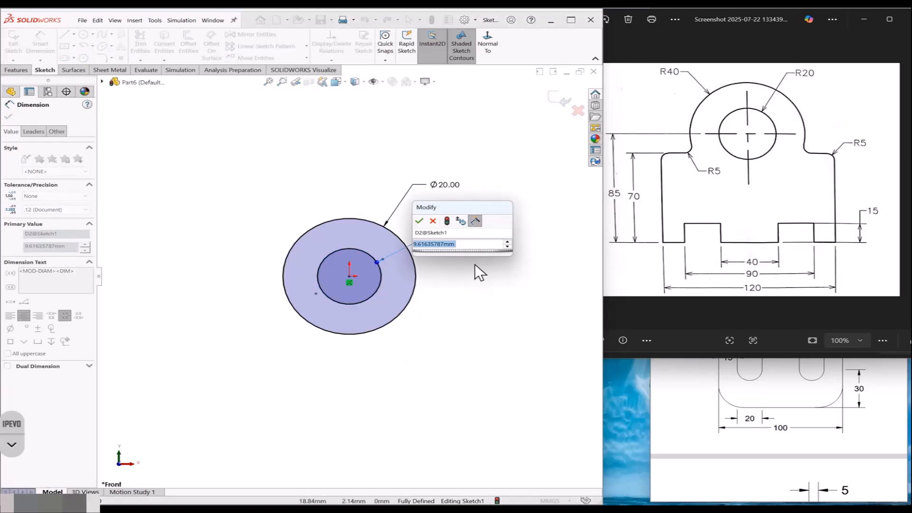
type("80")
key("Return")
key("f")
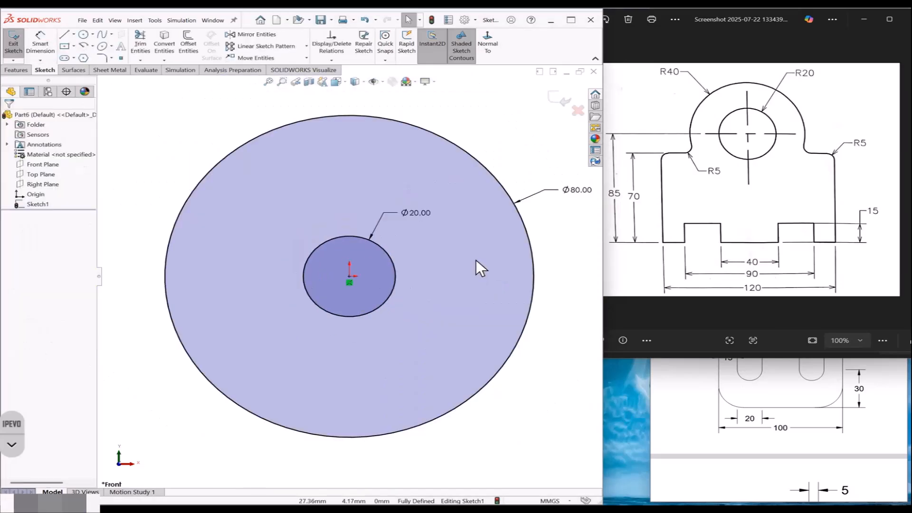
left_click(508, 232)
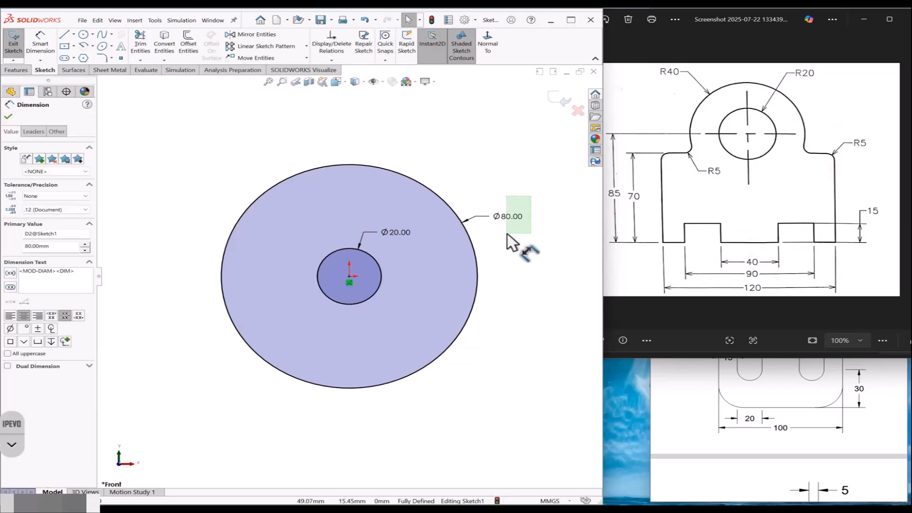
left_click(540, 206)
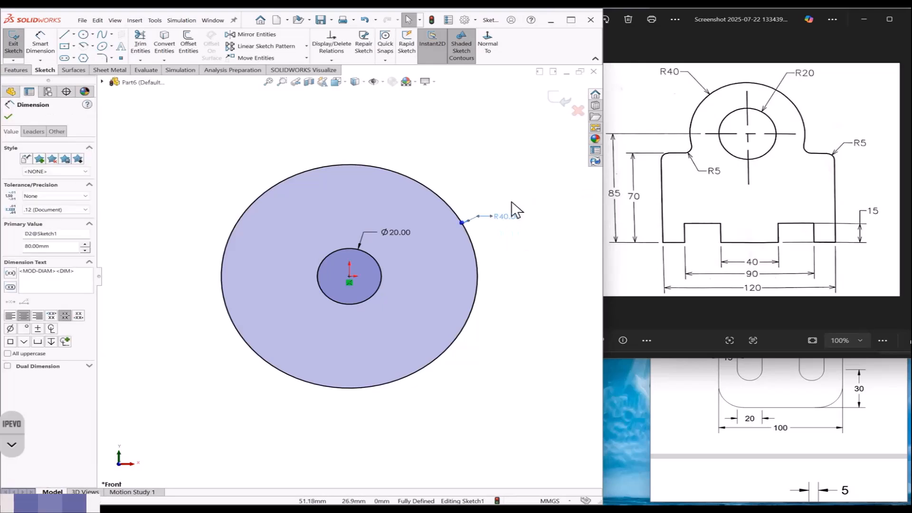
Step: Set the inner circle's diameter to 40 mm, reposition its label outside the circles and display the dimension as a radius
left_click(399, 232)
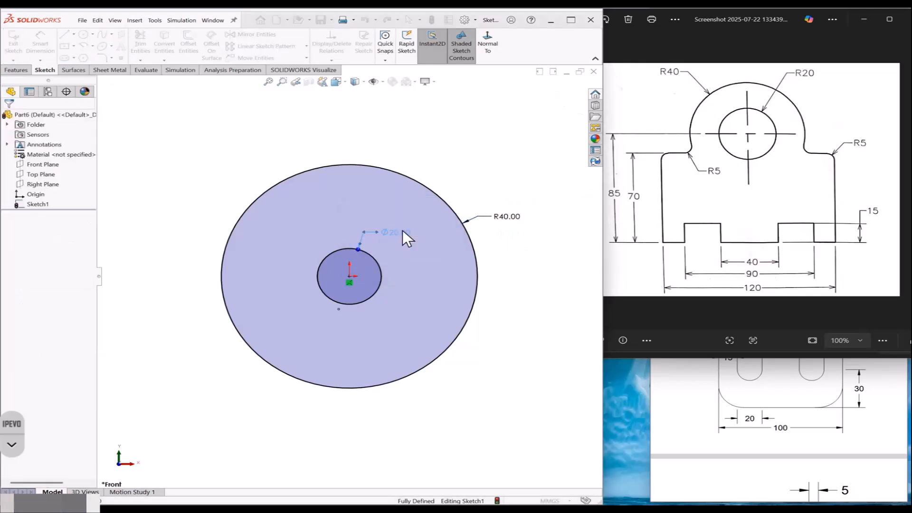
type("40")
key("Return")
left_click(541, 285)
left_click_drag(427, 217, 478, 170)
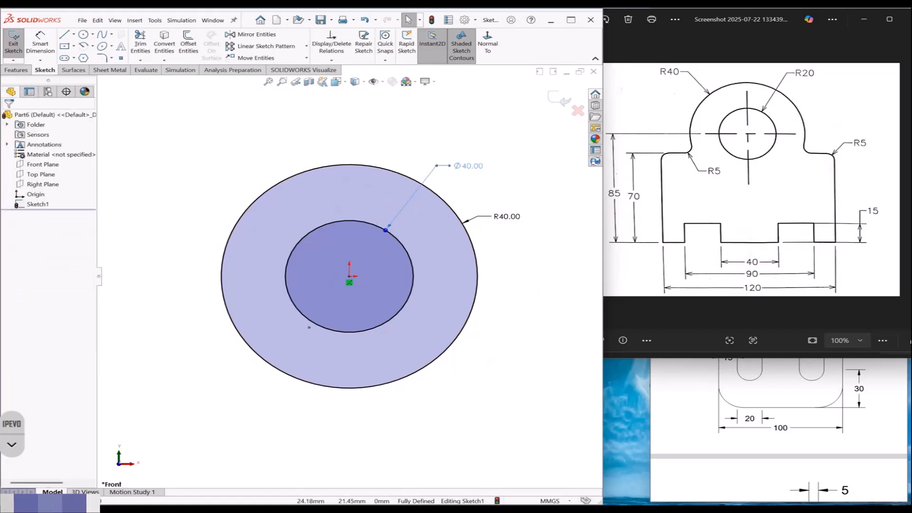
left_click(494, 143)
left_click(464, 169)
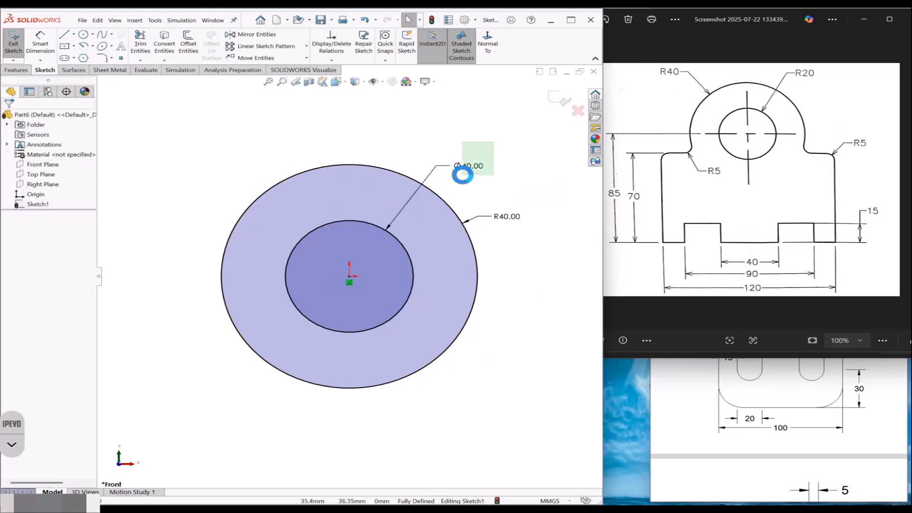
left_click(488, 144)
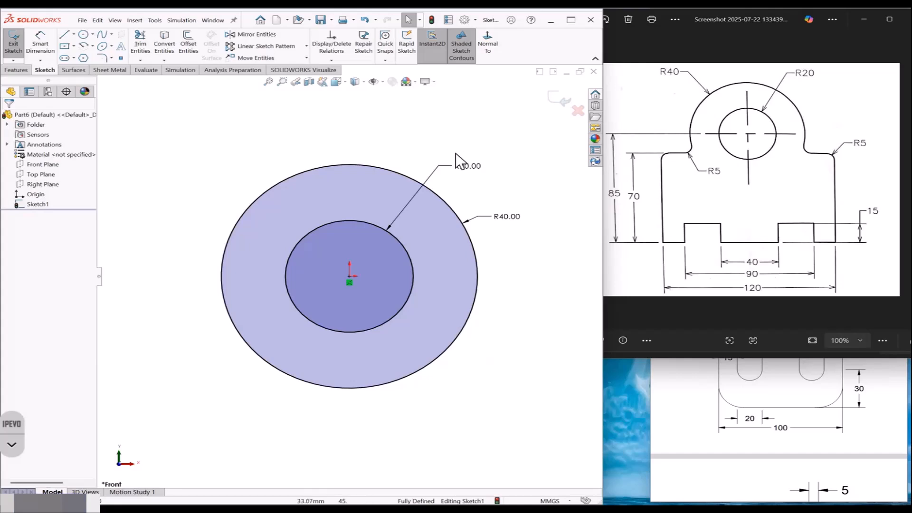
Step: Sketch a horizontal line about 26 mm long outward from the large circle's left side and a vertical line about 78 mm down from its end
key("z")
scroll(495, 265, "down", 2)
scroll(472, 257, "up", 4)
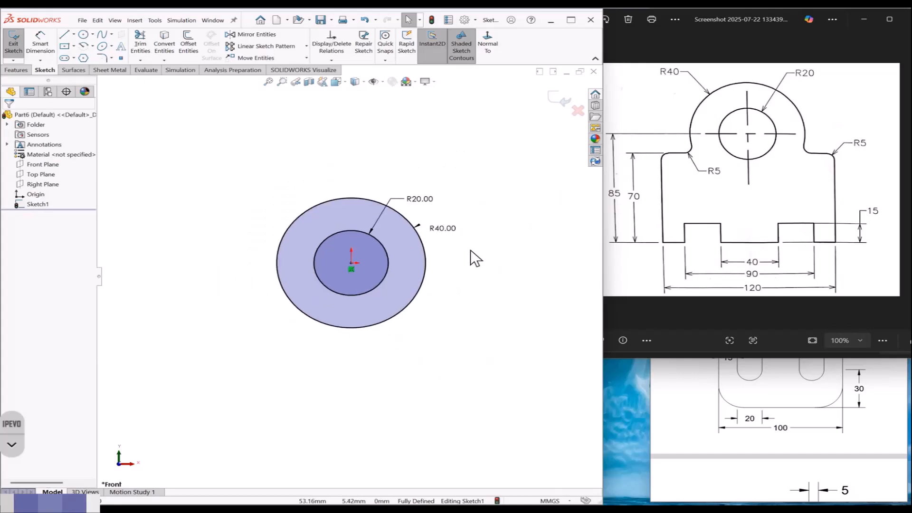
scroll(243, 247, "down", 1)
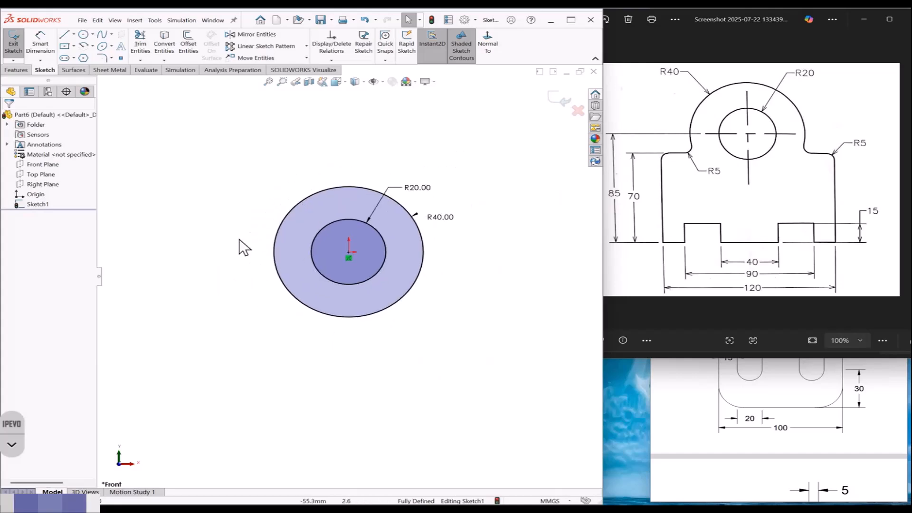
left_click(65, 35)
scroll(323, 383, "down", 1)
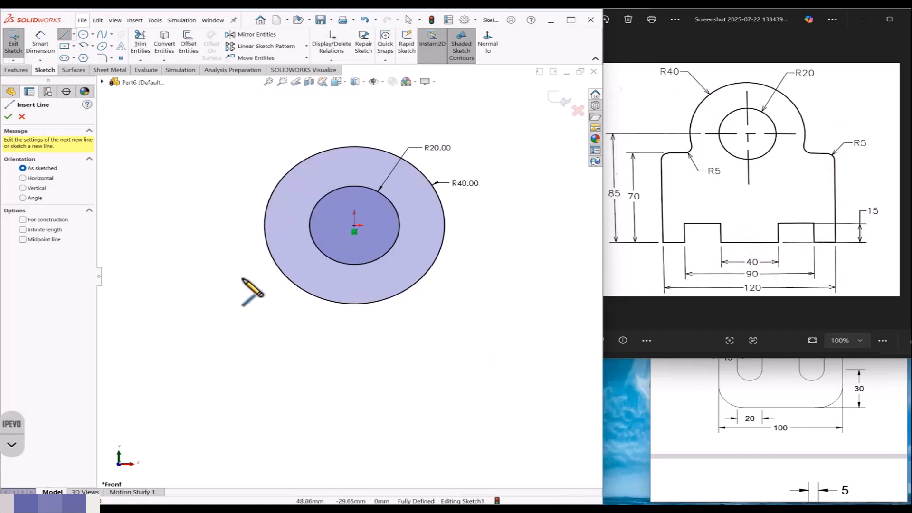
left_click(266, 239)
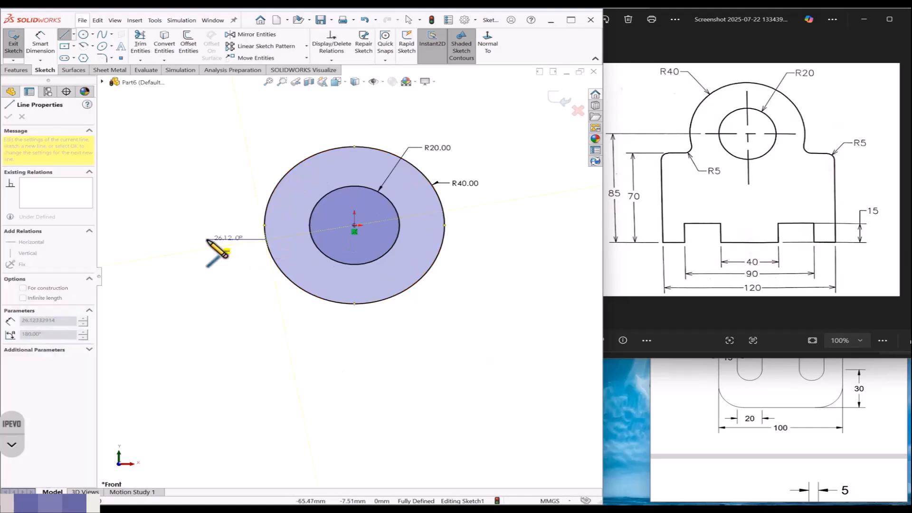
left_click(207, 239)
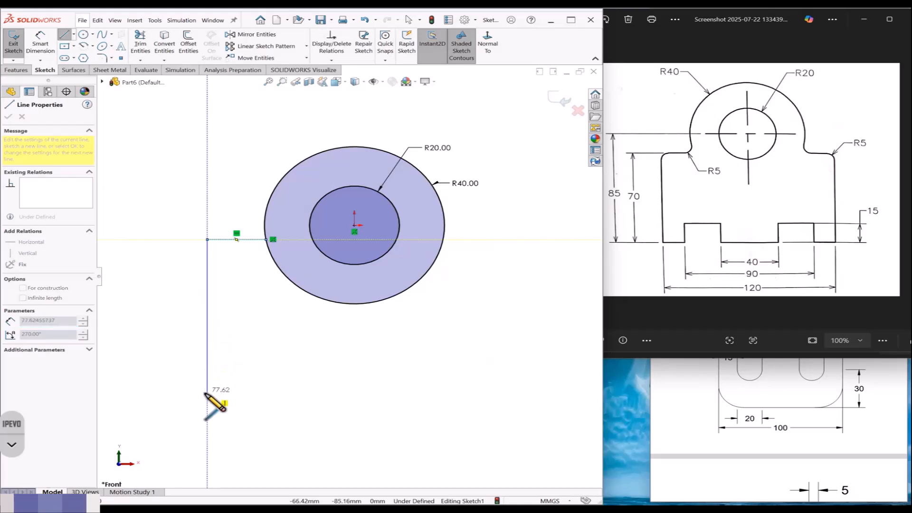
left_click(207, 399)
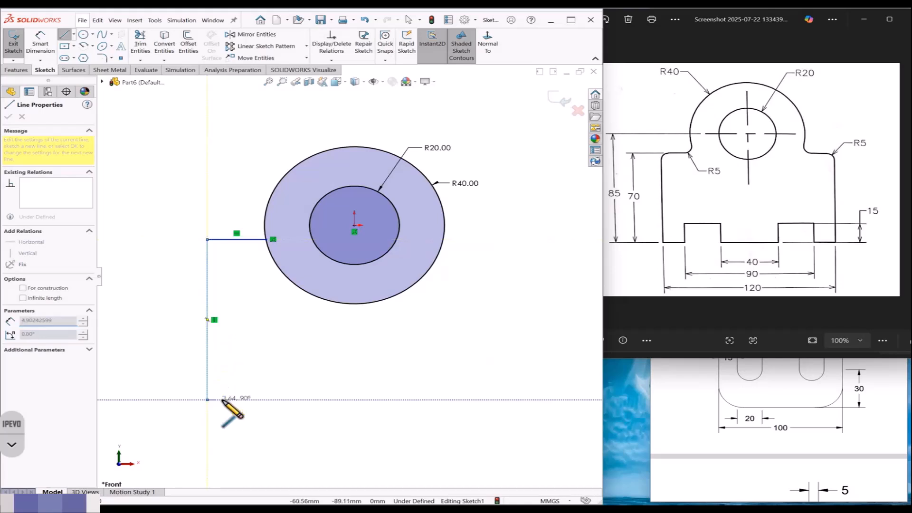
Step: Continue the outline with a short bottom edge, a rectangular notch and a bottom line about 25 mm long ending directly below the circle centre
left_click(243, 378)
left_click(298, 378)
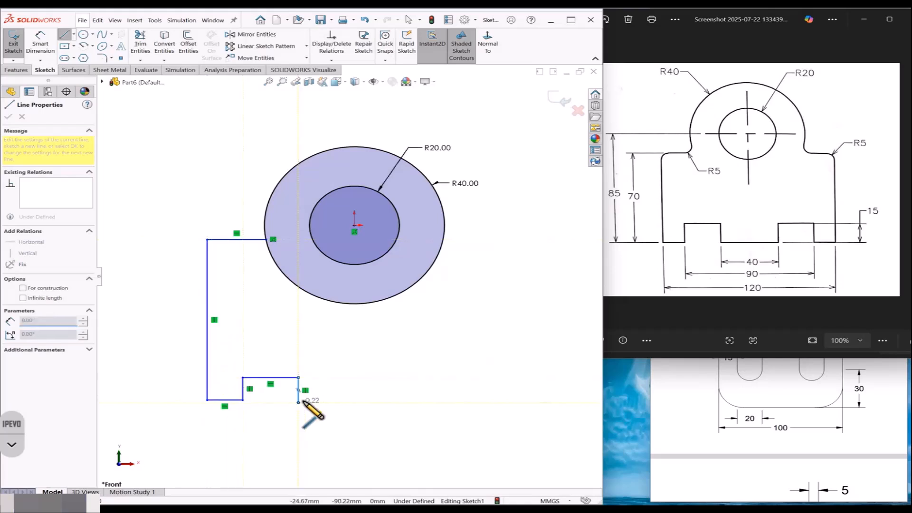
left_click(299, 402)
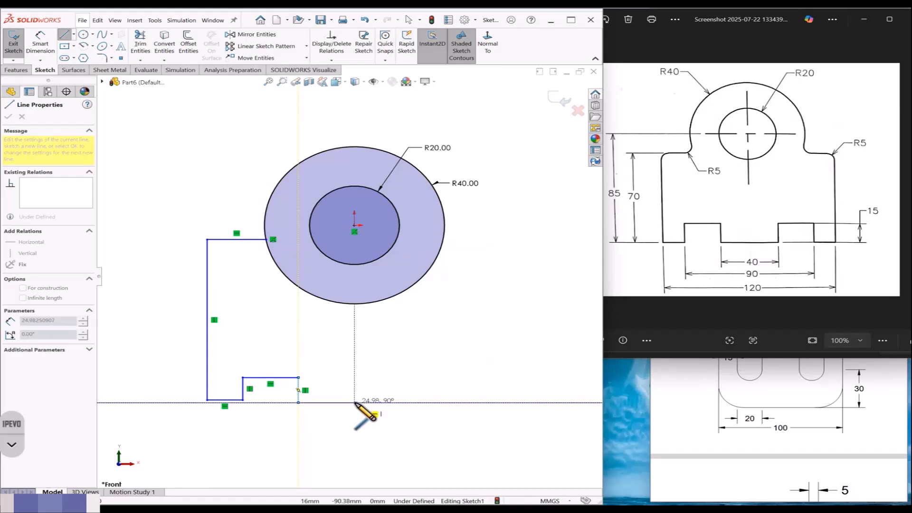
left_click(355, 402)
key("Escape")
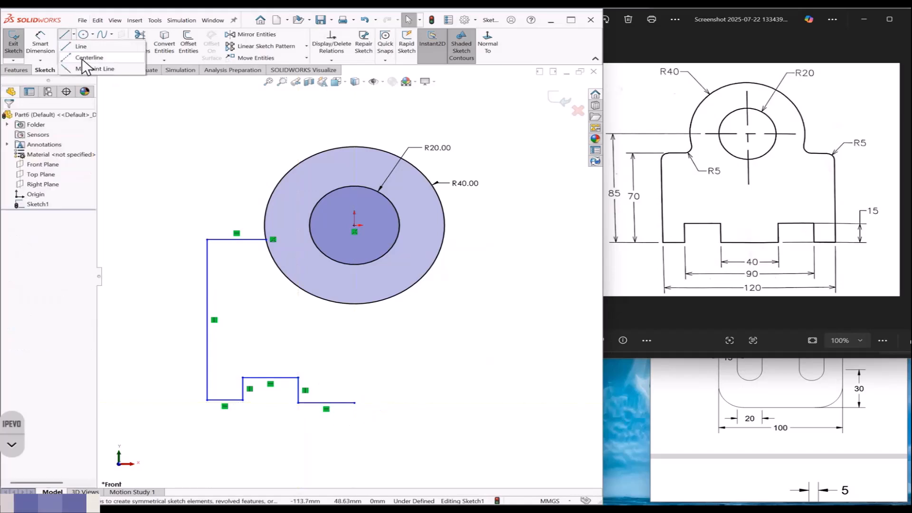
Step: Draw a vertical centerline about 109 mm long from the circle centre down past the bottom line
left_click(64, 34)
left_click(354, 226)
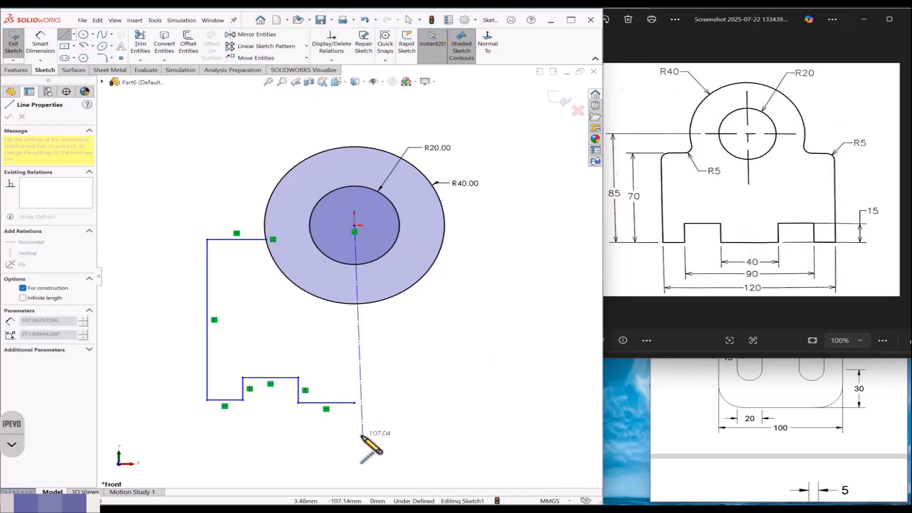
left_click(355, 438)
key("Escape")
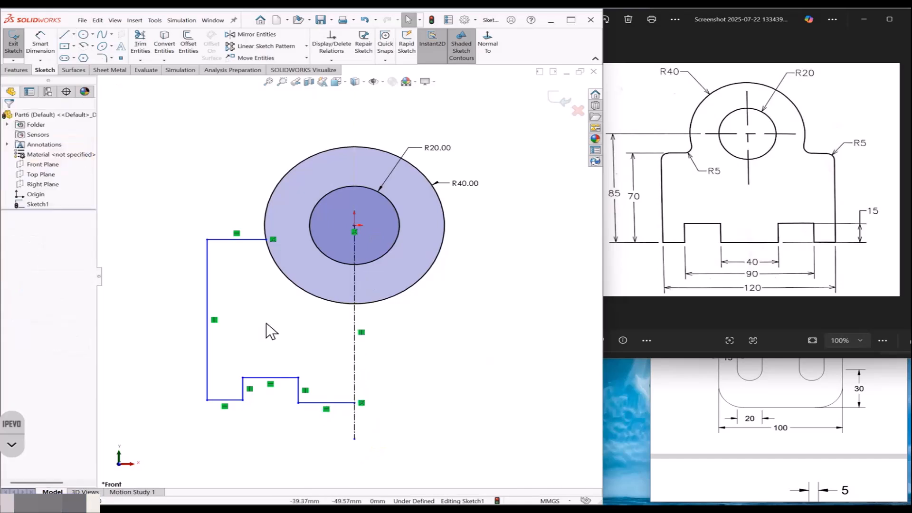
Step: Make the two bottom lines on either side of the notch collinear
left_click(234, 401)
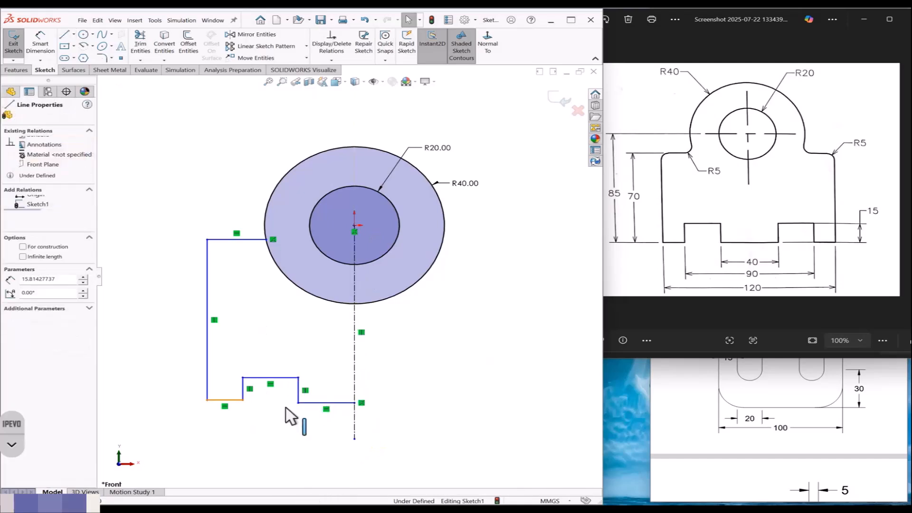
left_click(320, 403, "ctrl")
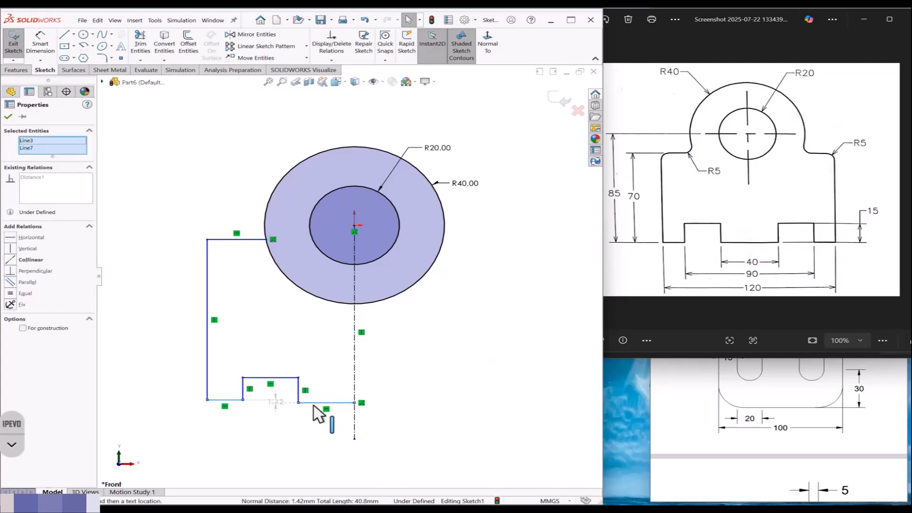
left_click(23, 260)
left_click(157, 277)
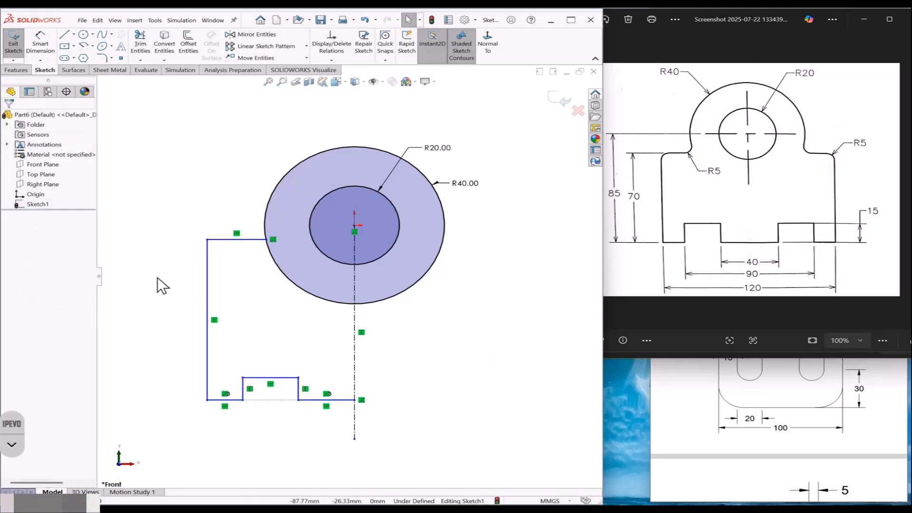
Step: Dimension the vertical distance from the circle centre to the outline's lower-left corner as 85 mm
key("z")
left_click(40, 46)
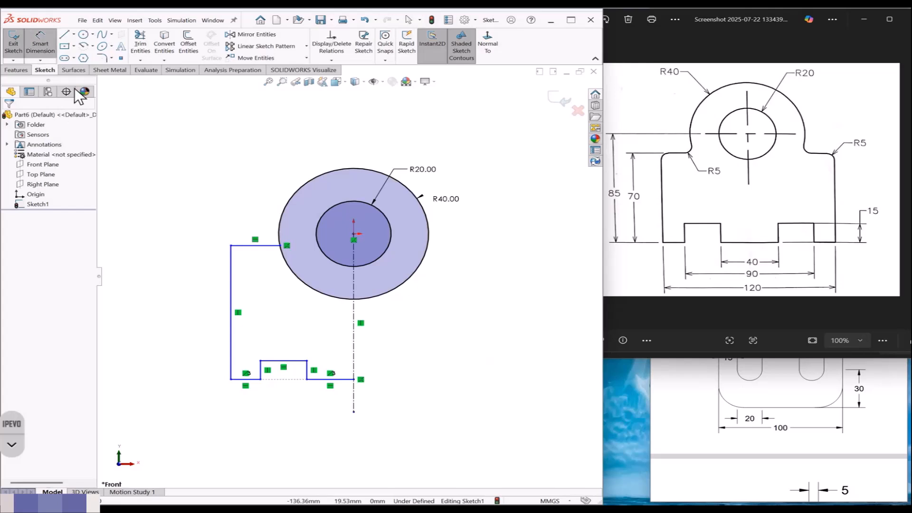
left_click(353, 233)
left_click(231, 380)
left_click(190, 331)
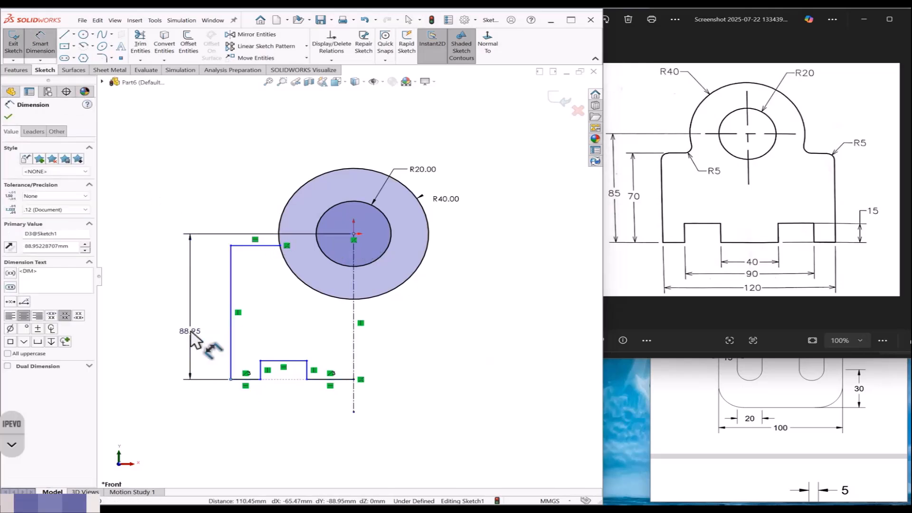
type("85")
key("Return")
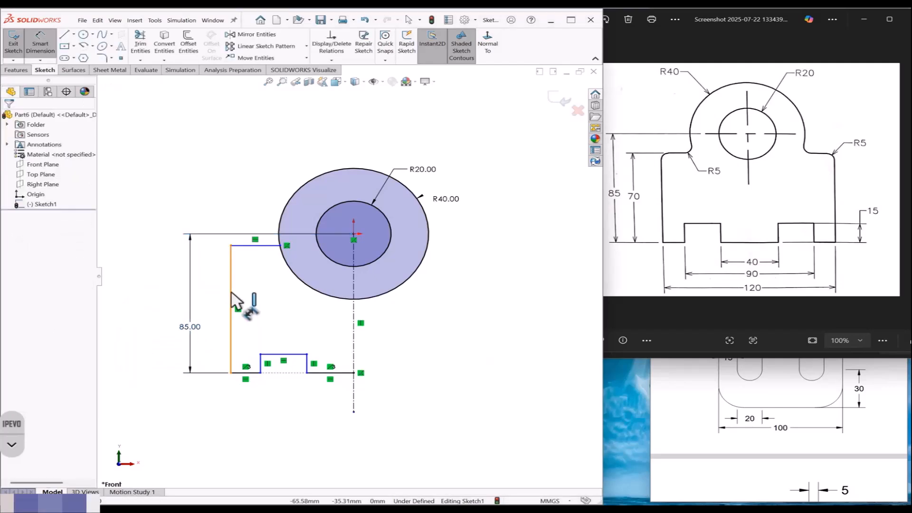
Step: Dimension the height of the outline's left vertical edge as 70 mm
left_click(232, 309)
left_click(212, 294)
type("70")
key("Return")
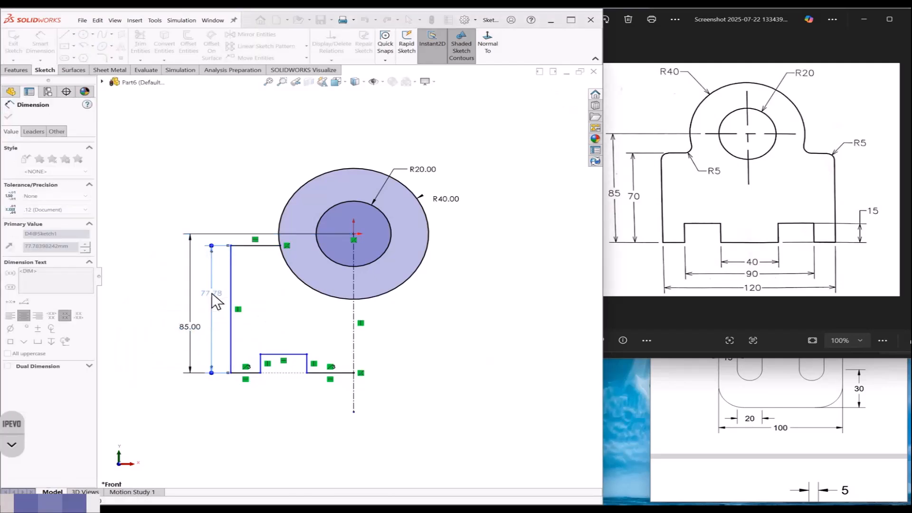
key("Escape")
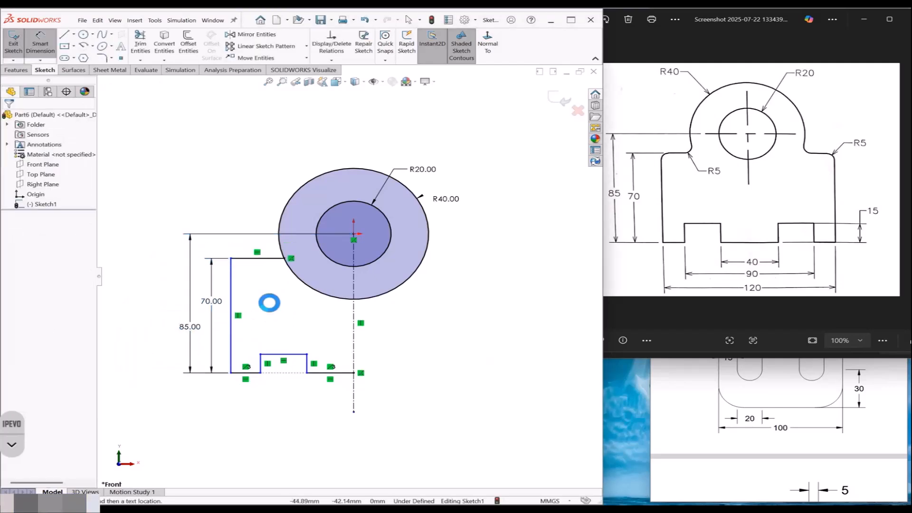
Step: Dimension the height of the notch's left side as 15 mm
left_click(260, 363)
scroll(254, 364, "down", 3)
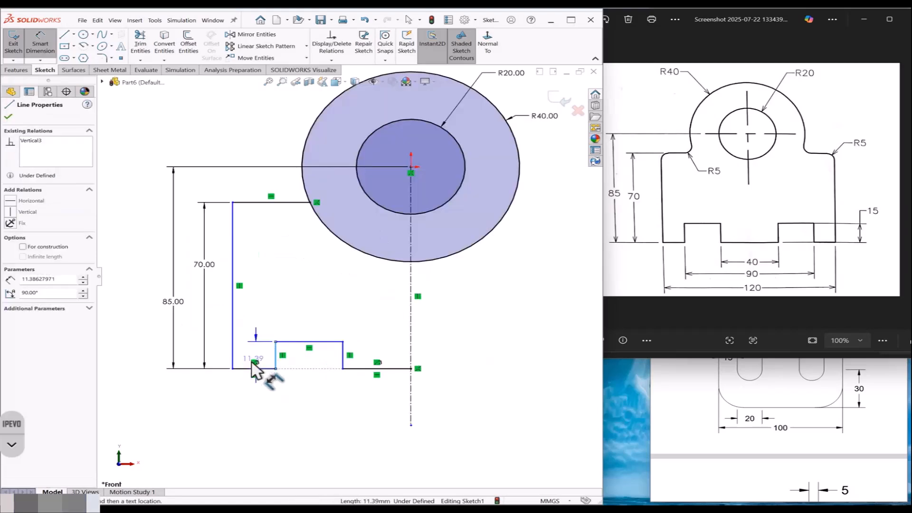
left_click(222, 350)
type("15")
key("Return")
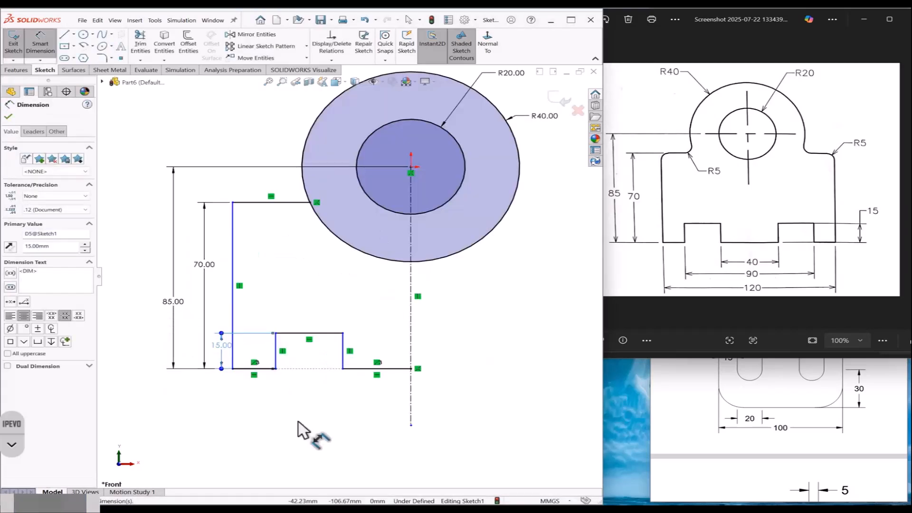
Step: Add a doubled dimension of 120 mm across the centerline from the outline's left edge for the overall width
key("f")
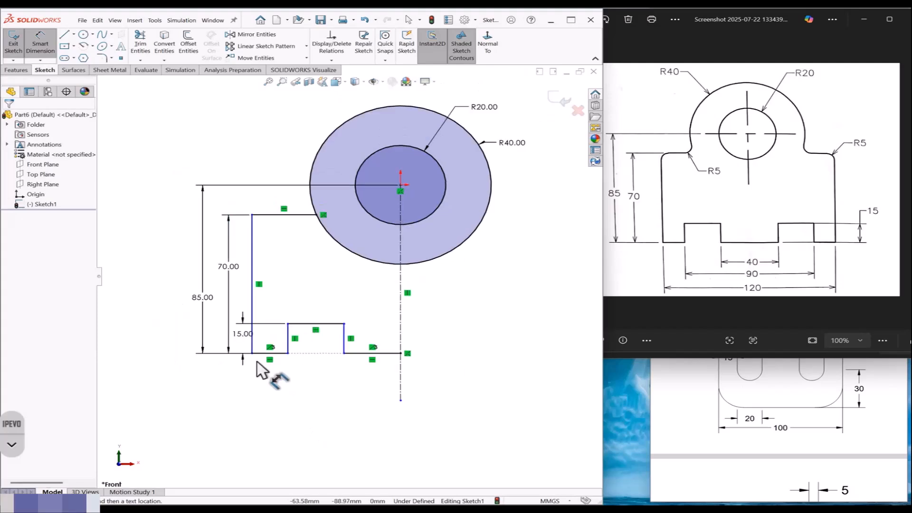
left_click(251, 349)
left_click(401, 379)
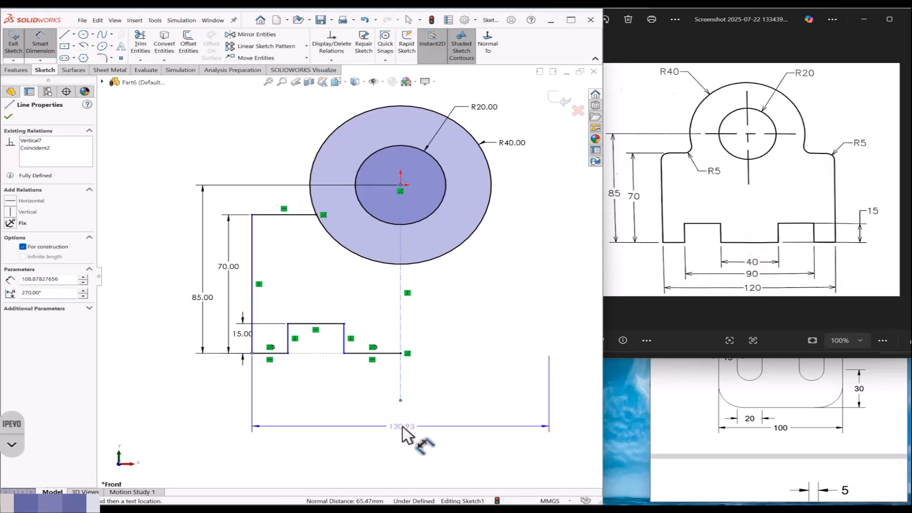
left_click(402, 425)
type("120")
key("Return")
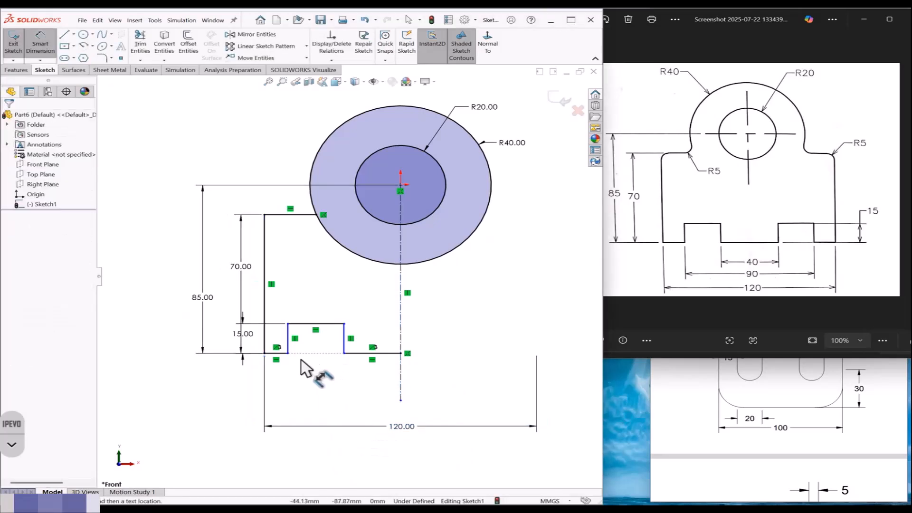
Step: Add a doubled dimension of 90 mm across the centerline from the notch's outer lower corner
left_click(288, 353)
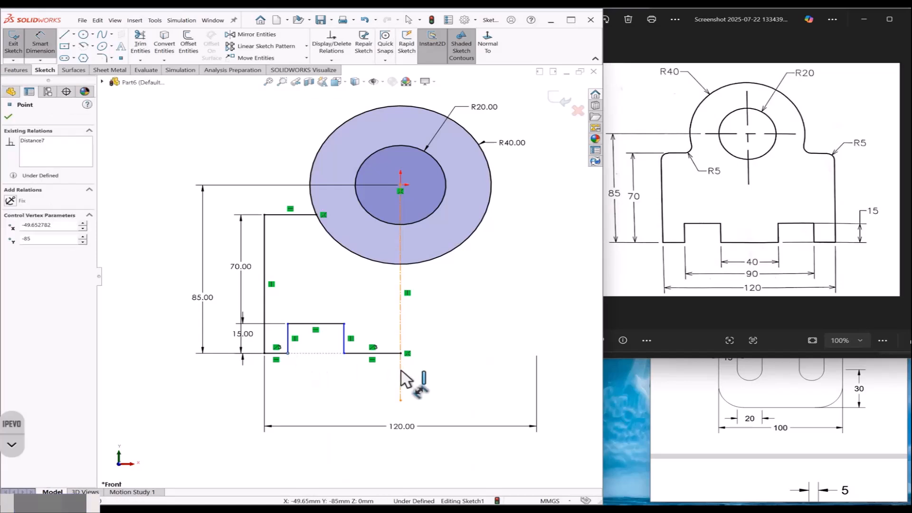
left_click(402, 369)
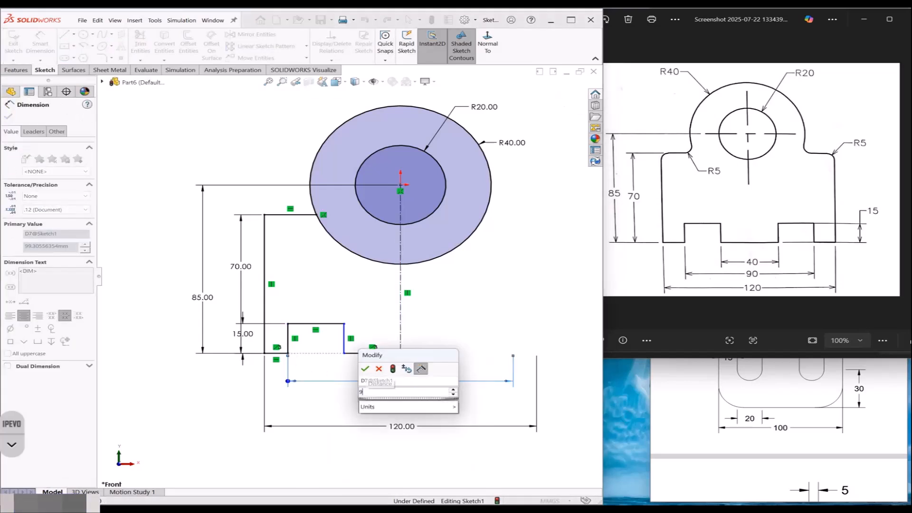
type("90")
key("Return")
Step: Add a doubled dimension of 40 mm across the centerline from the notch's inner lower corner
left_click(345, 353)
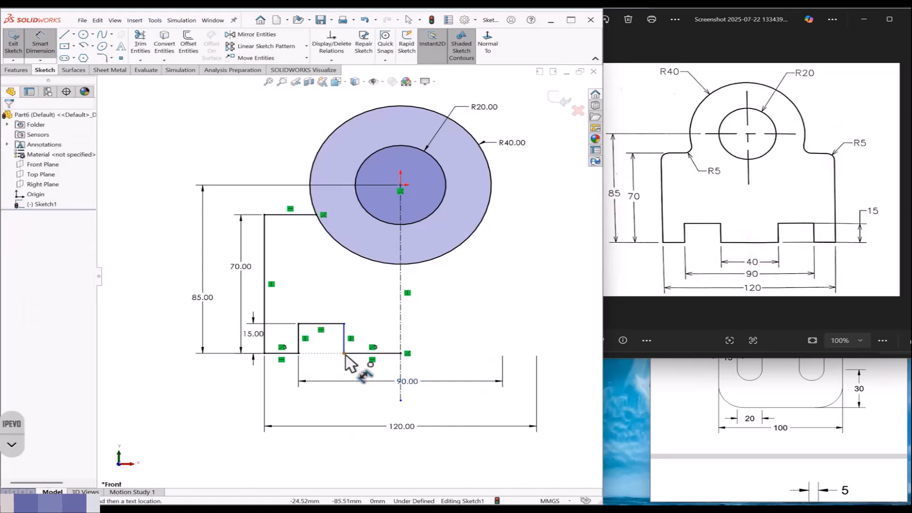
left_click(400, 365)
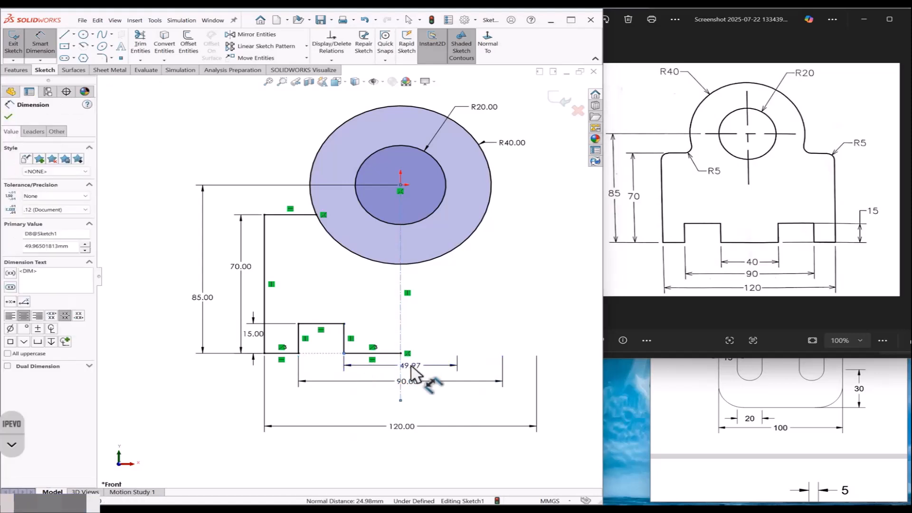
left_click(411, 365)
type("40")
key("Return")
key("Escape")
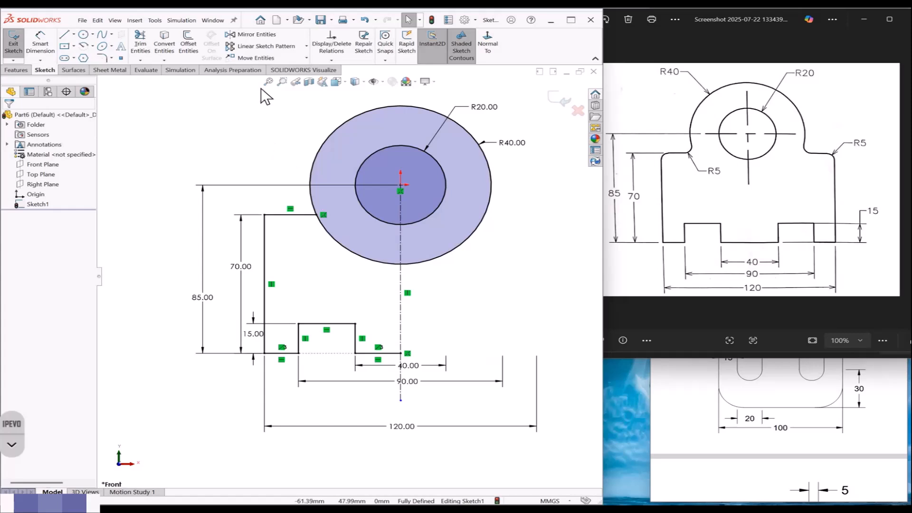
left_click(257, 36)
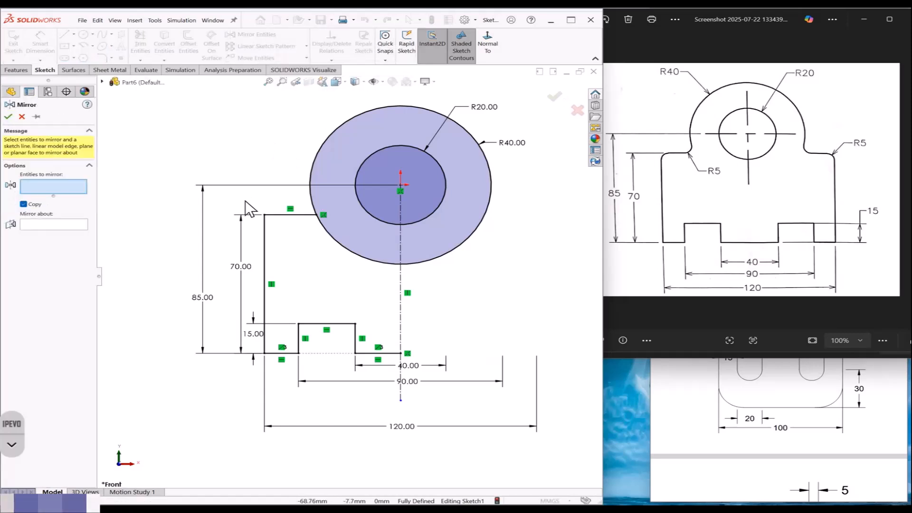
key("Escape")
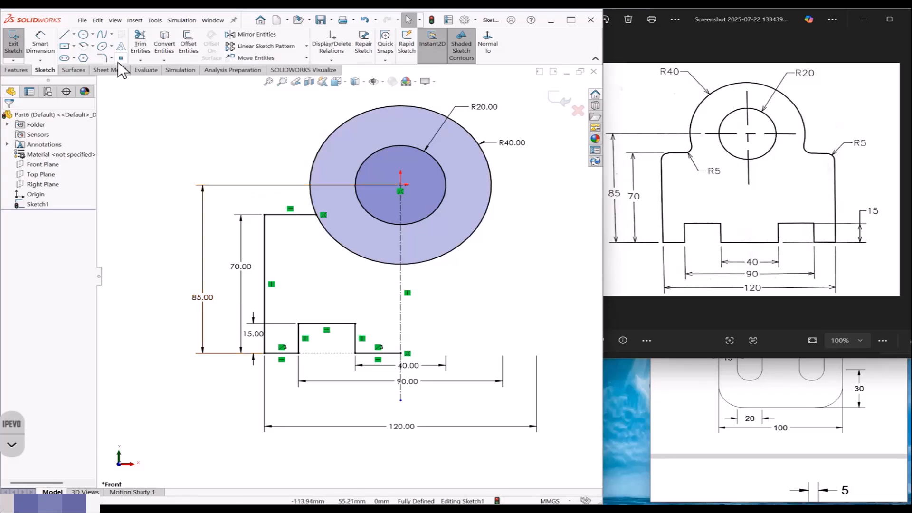
Step: Fillet the upper-left corner of the bracket outline with a 5 mm radius
left_click(105, 58)
left_click(265, 215)
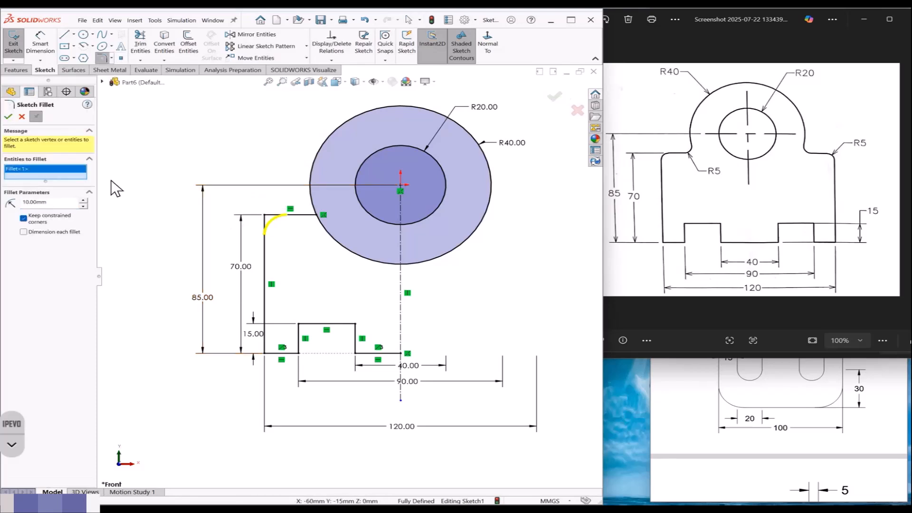
type("5")
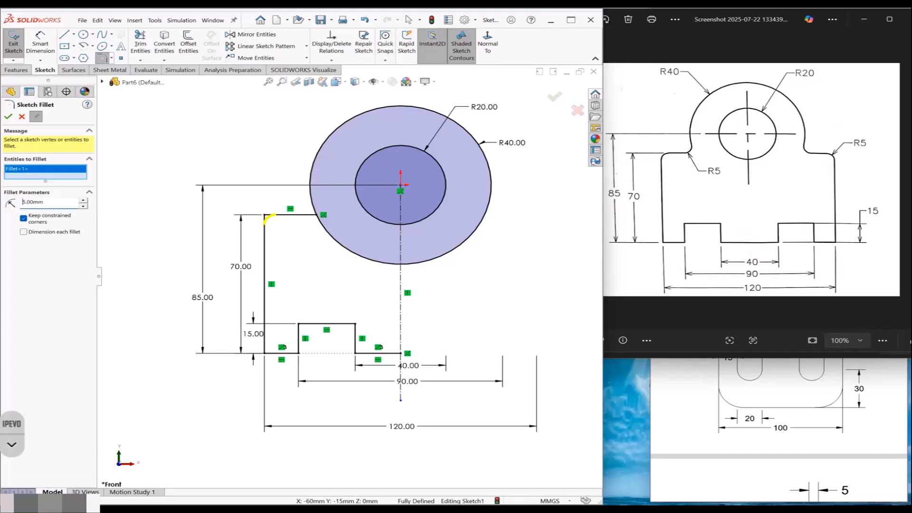
left_click(8, 117)
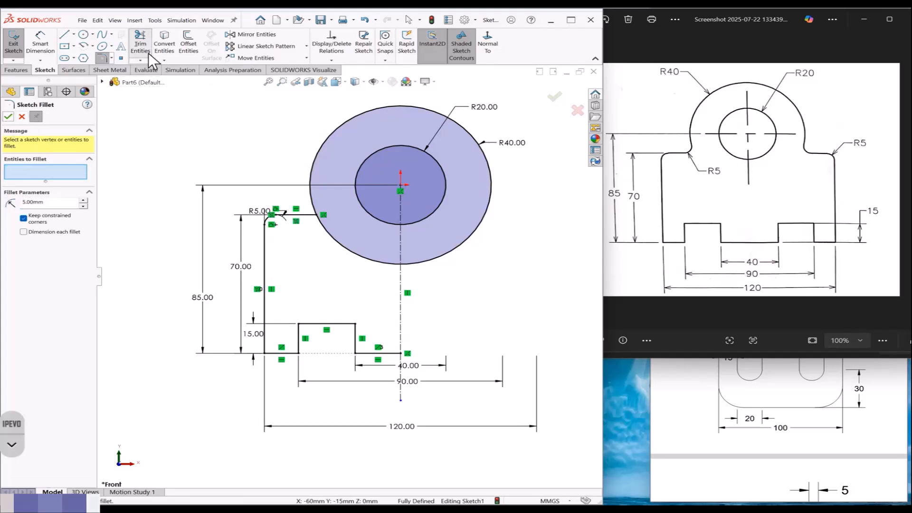
Step: Trim the lower-left part of the R40 circle and fillet its junction with the left shoulder line at 5 mm
left_click(140, 42)
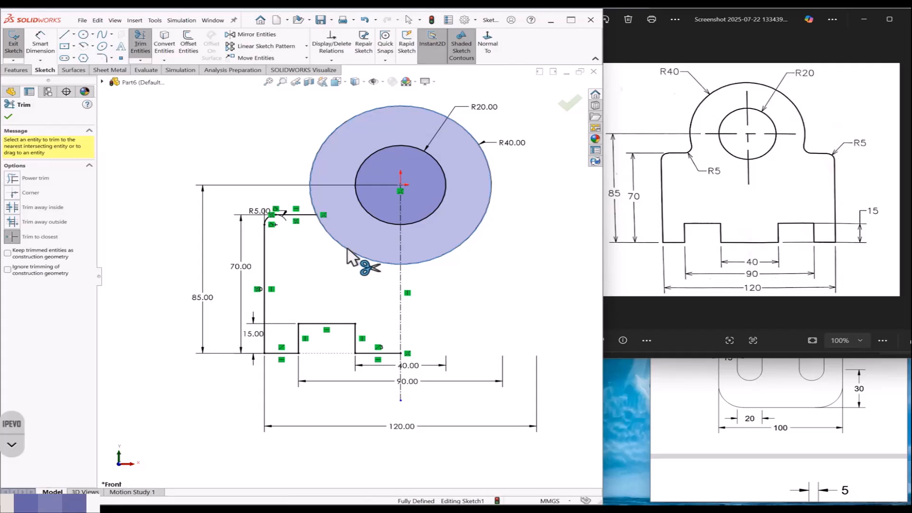
left_click(356, 258)
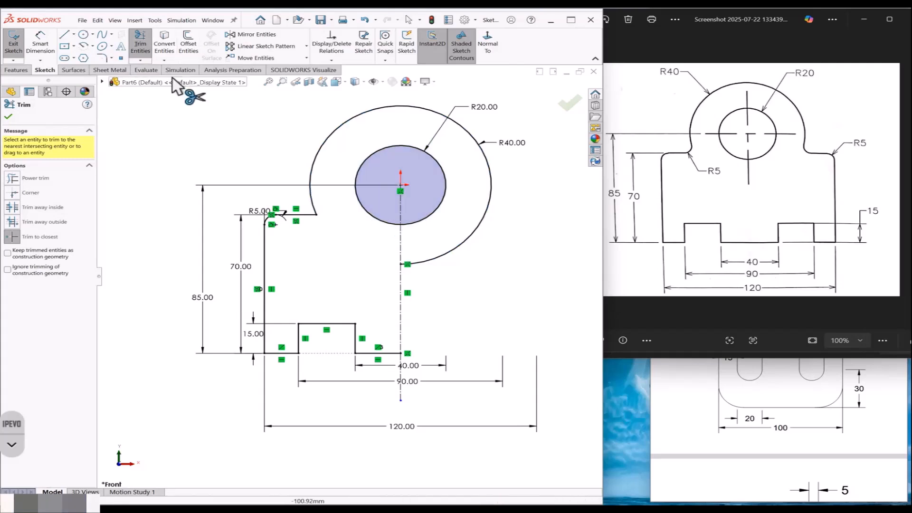
left_click(101, 57)
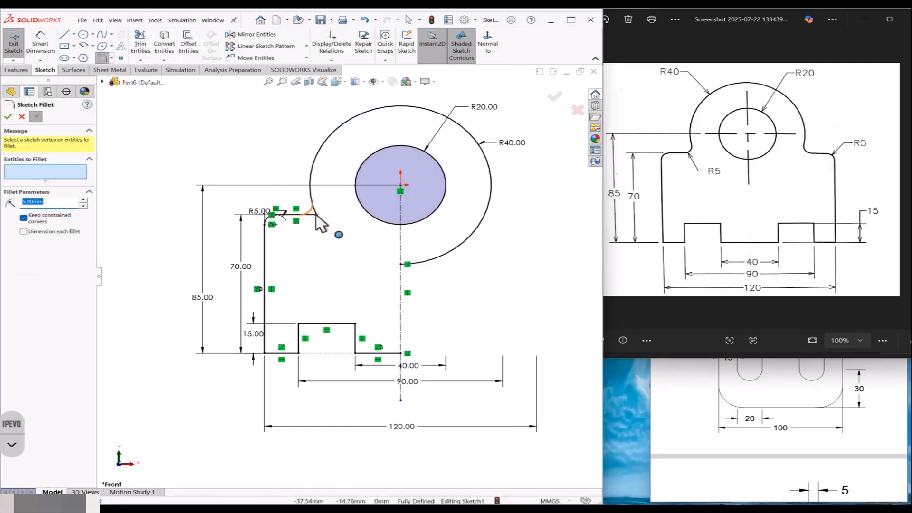
left_click(314, 213)
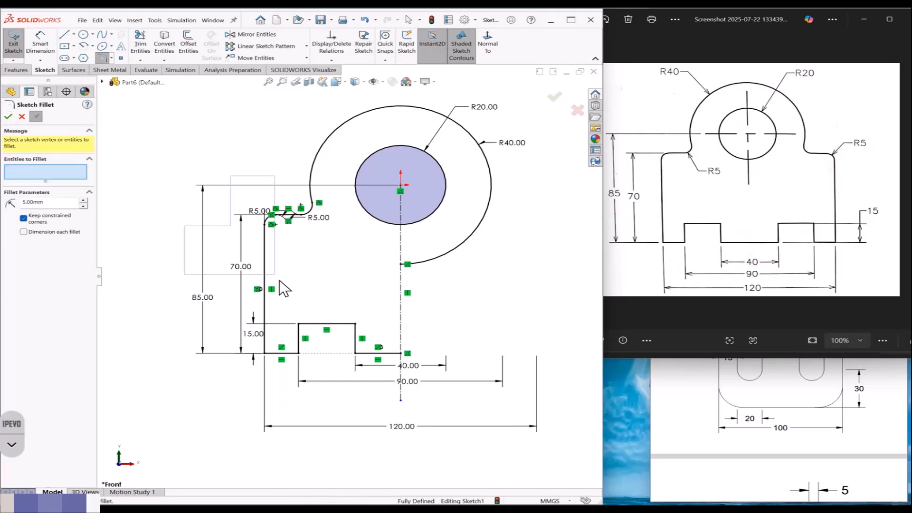
Step: Mirror the left half of the base outline, including its notch and both fillets, about the vertical centerline
left_click_drag(279, 280, 396, 379)
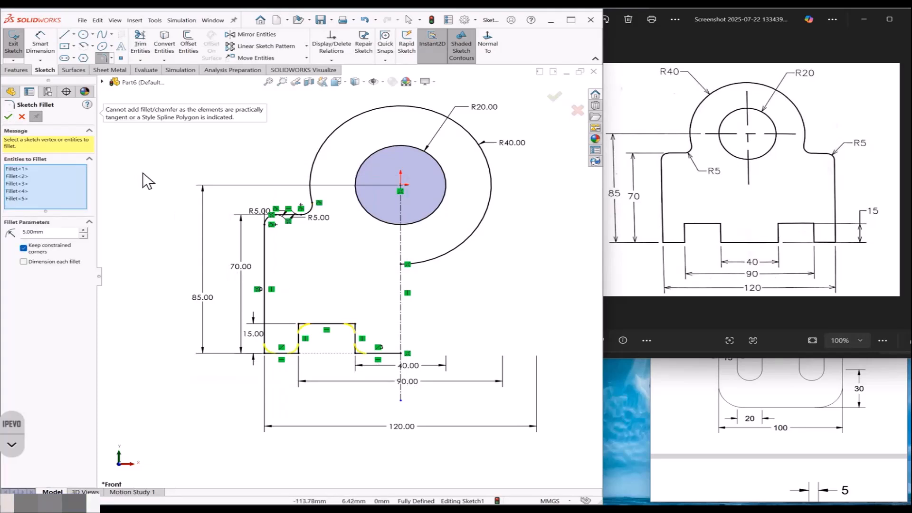
mouse_move(171, 173)
left_mouse_down()
mouse_move(418, 366)
mouse_move(161, 192)
mouse_move(267, 292)
mouse_move(361, 355)
mouse_move(403, 361)
left_mouse_up()
key("Return")
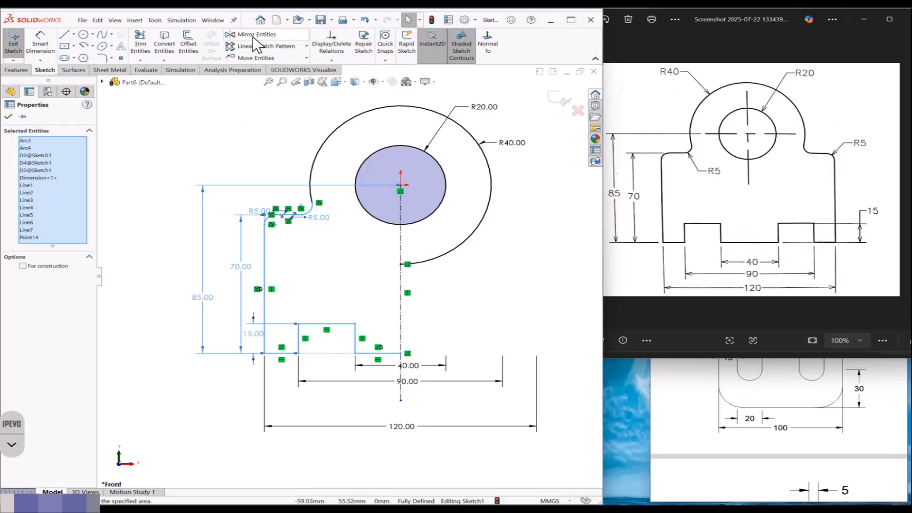
left_click(256, 35)
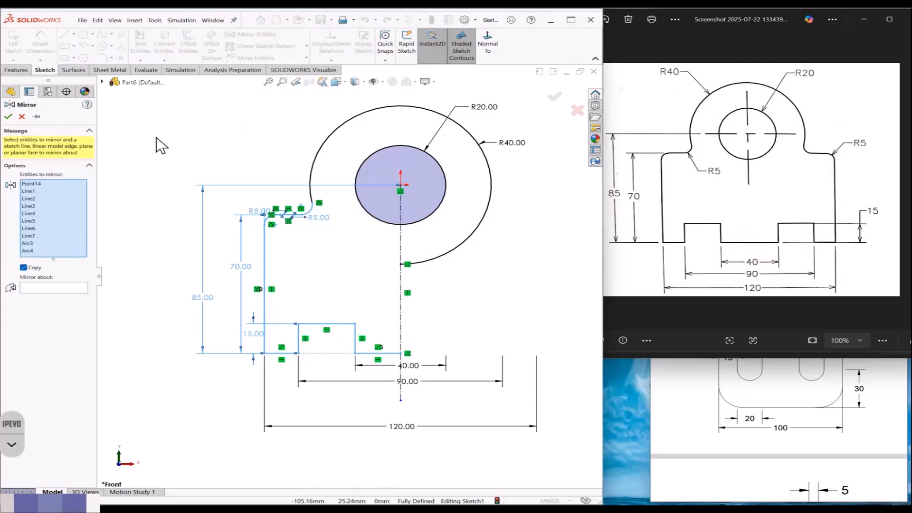
left_click(402, 240)
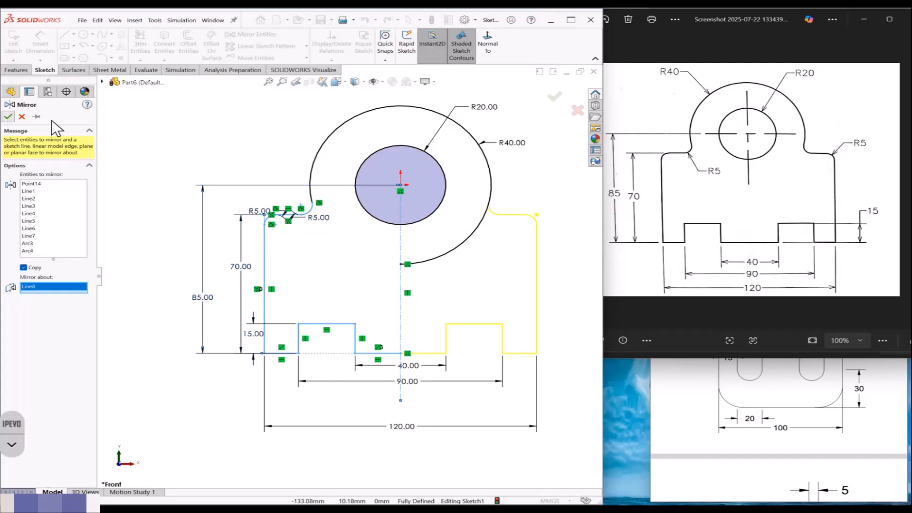
Step: Trim away the remaining lower-right arc of the R40 circle inside the bracket outline
left_click(141, 44)
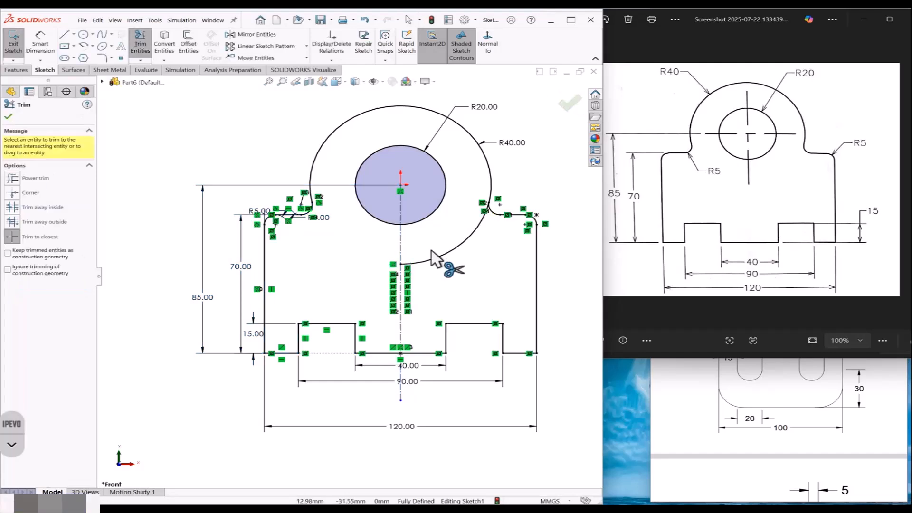
left_click(436, 258)
key("Escape")
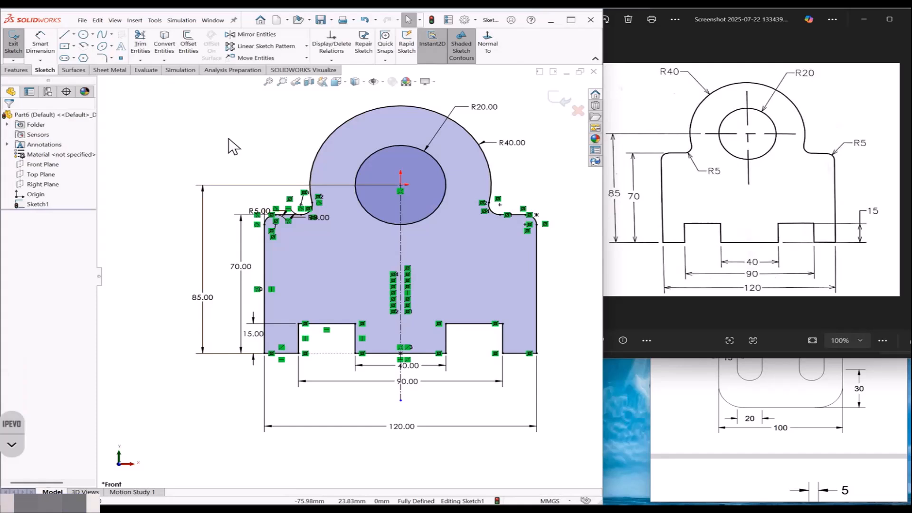
Step: Create a new part document and set its scene background to Plain White
key("z")
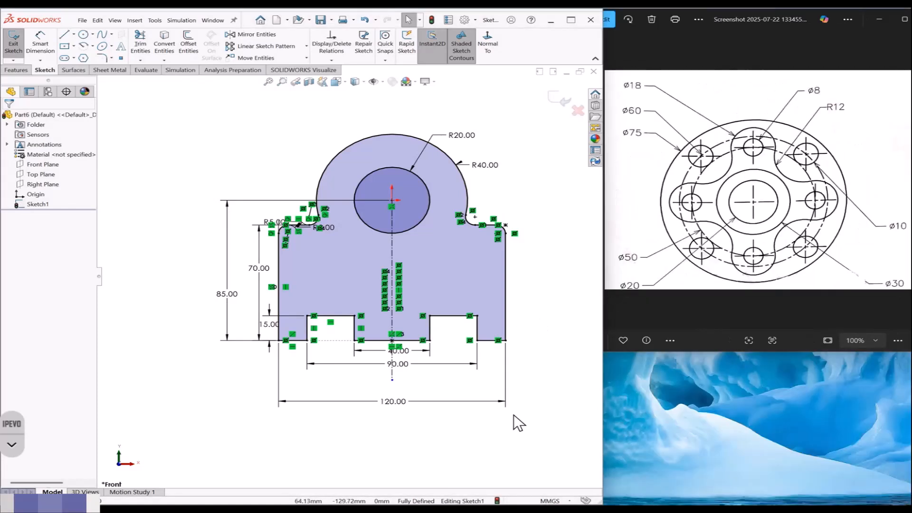
key("z")
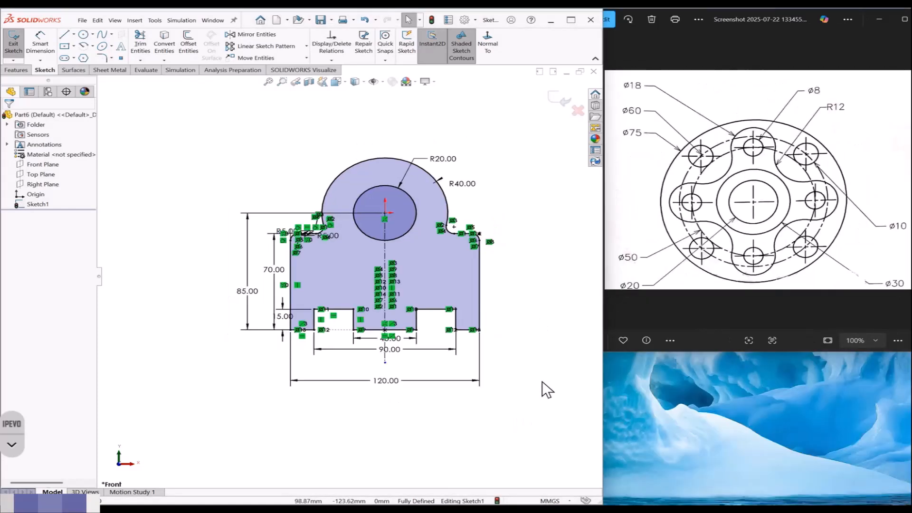
scroll(543, 382, "down", 1)
key("ctrl+n")
left_click(605, 314)
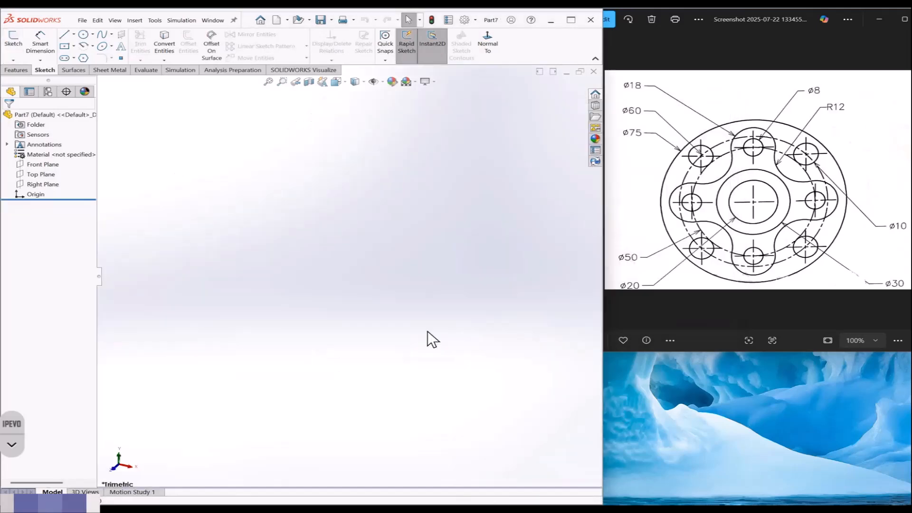
left_click(415, 83)
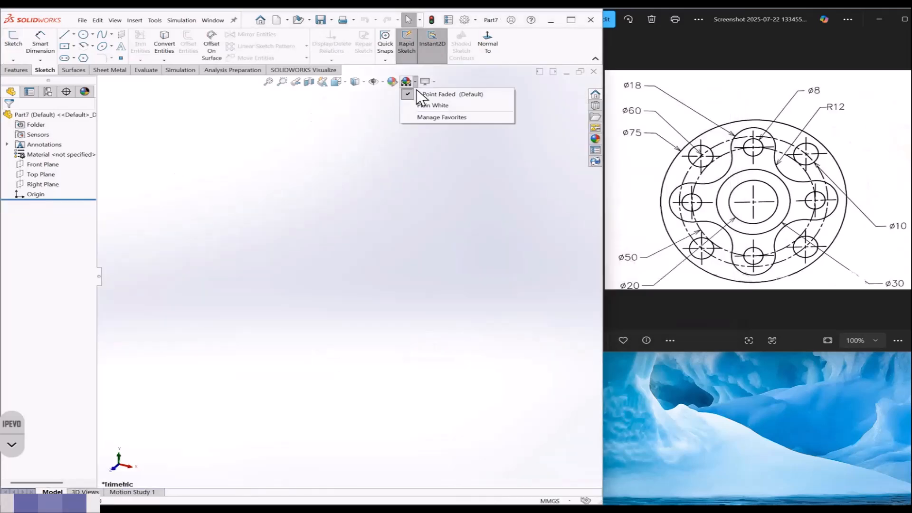
left_click(423, 105)
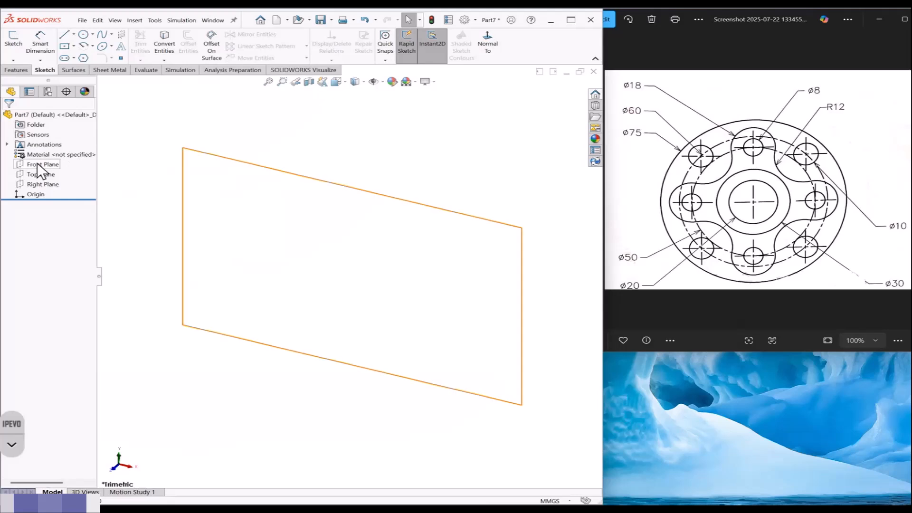
Step: Start a sketch on the Front Plane and draw five concentric circles at the origin, the largest about 74 mm in radius
left_click(38, 164)
left_click(48, 158)
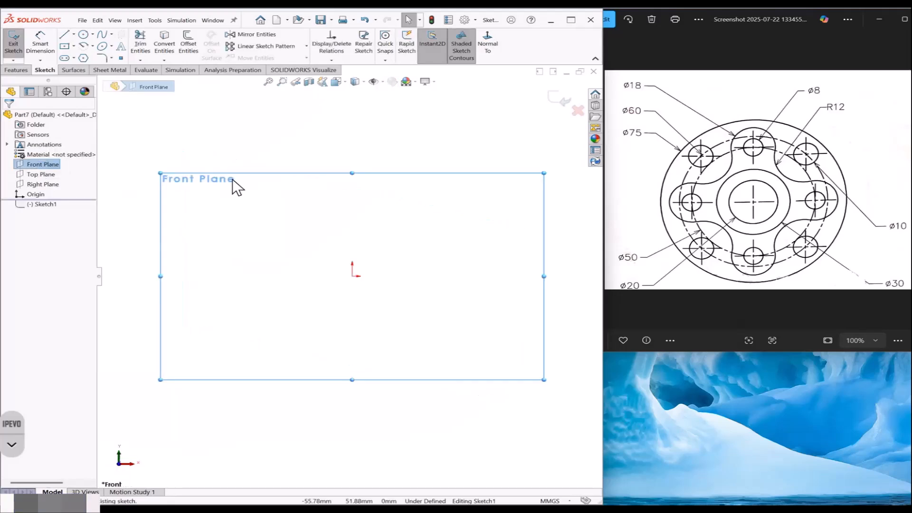
left_click(83, 34)
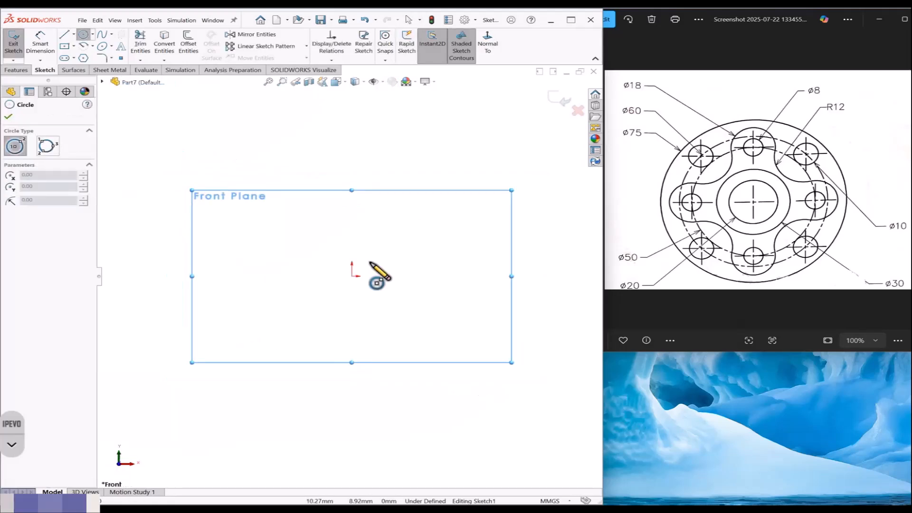
left_click(352, 276)
left_click(382, 347)
left_click(352, 276)
left_click(375, 325)
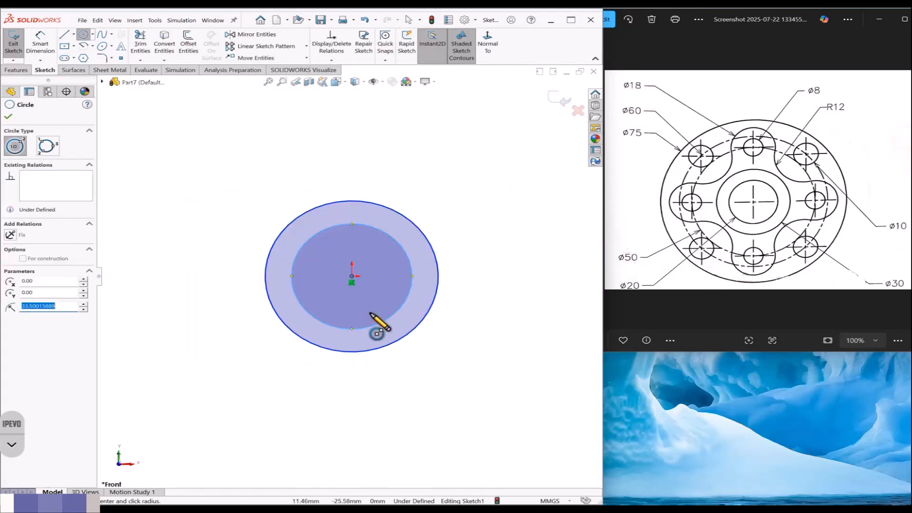
left_click(352, 276)
left_click(379, 303)
left_click(351, 276)
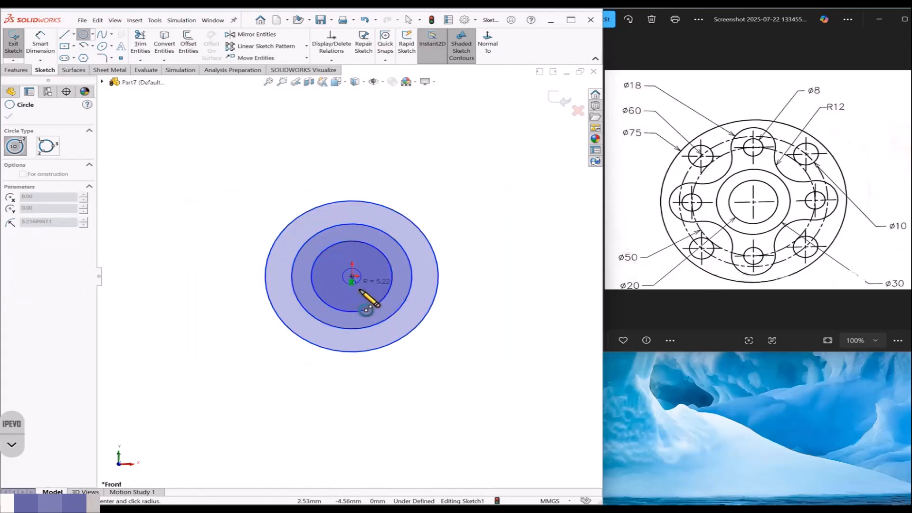
left_click(364, 293)
left_click(351, 276)
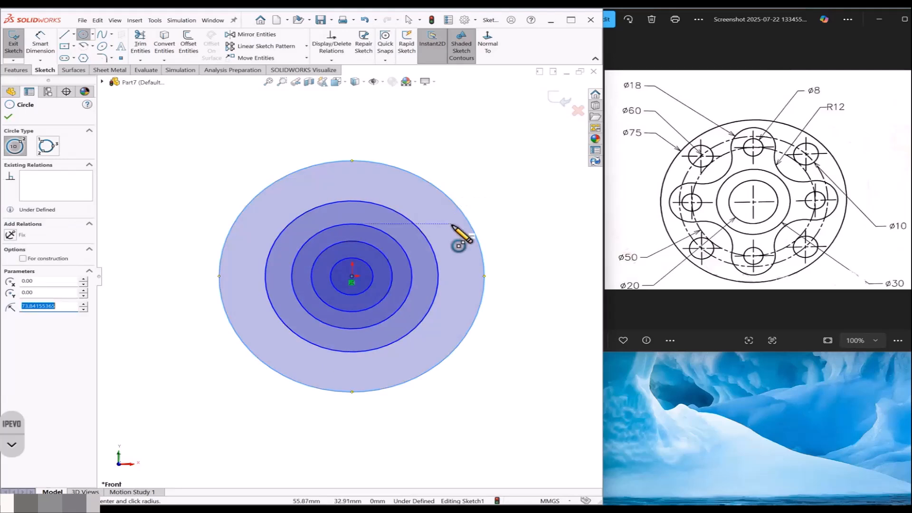
left_click(452, 226)
key("Escape")
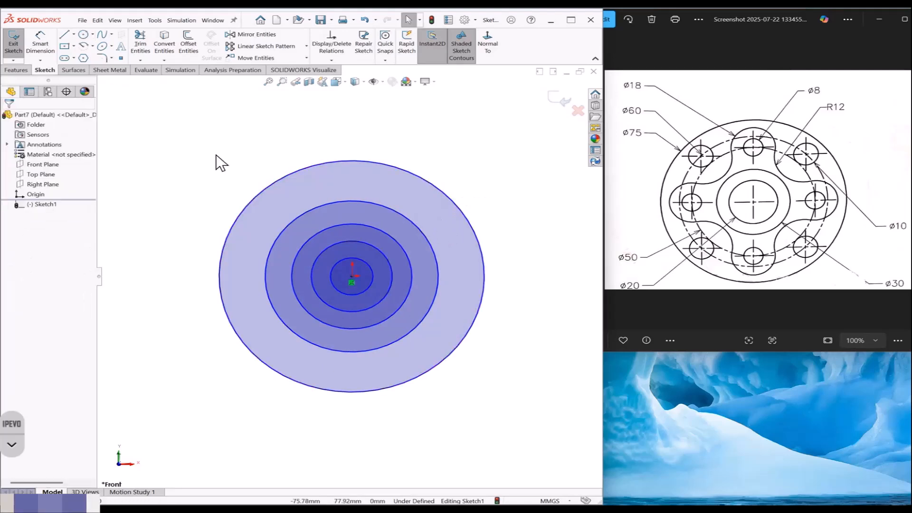
Step: Dimension the second-largest circle with a diameter of 75 mm
key("s")
left_click(224, 158)
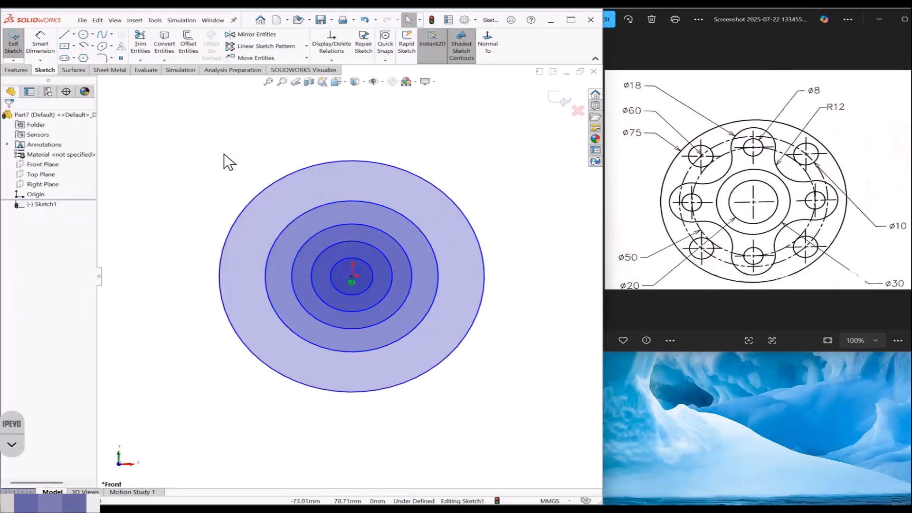
left_click(363, 201)
left_click(474, 160)
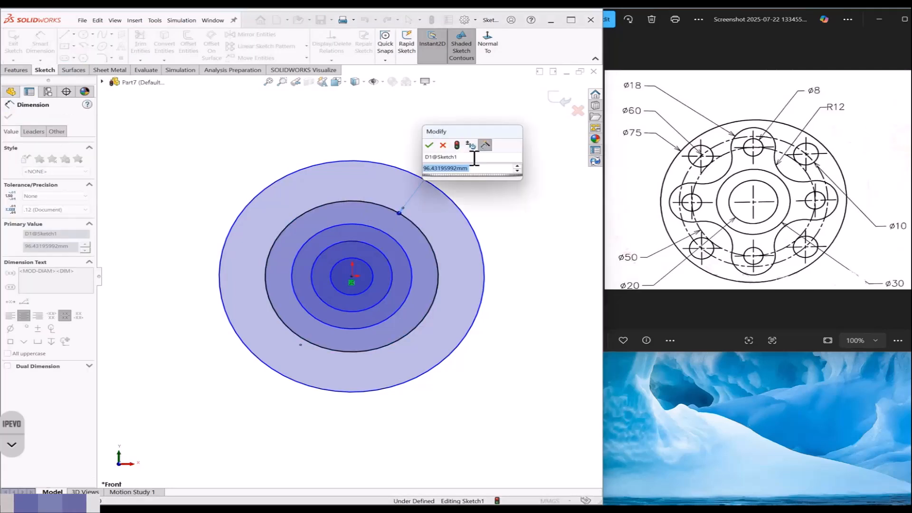
type("75")
key("Return")
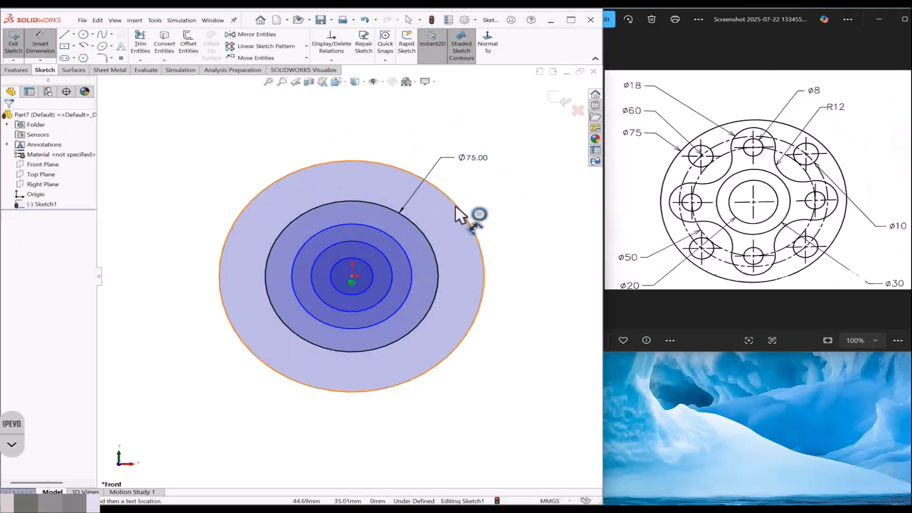
Step: Dimension the outermost circle with a diameter of 60 mm
left_click(467, 214)
left_click(500, 182)
type("60")
key("Return")
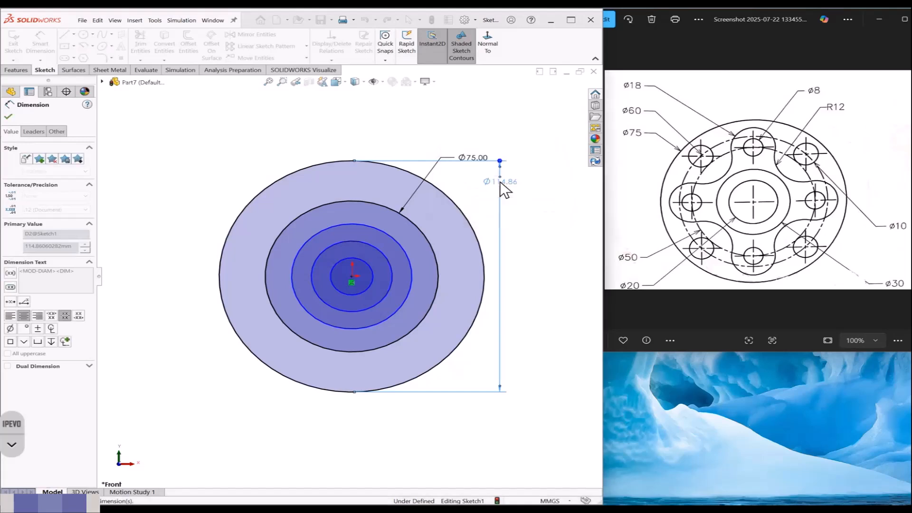
left_click_drag(500, 181, 504, 220)
left_click(504, 220)
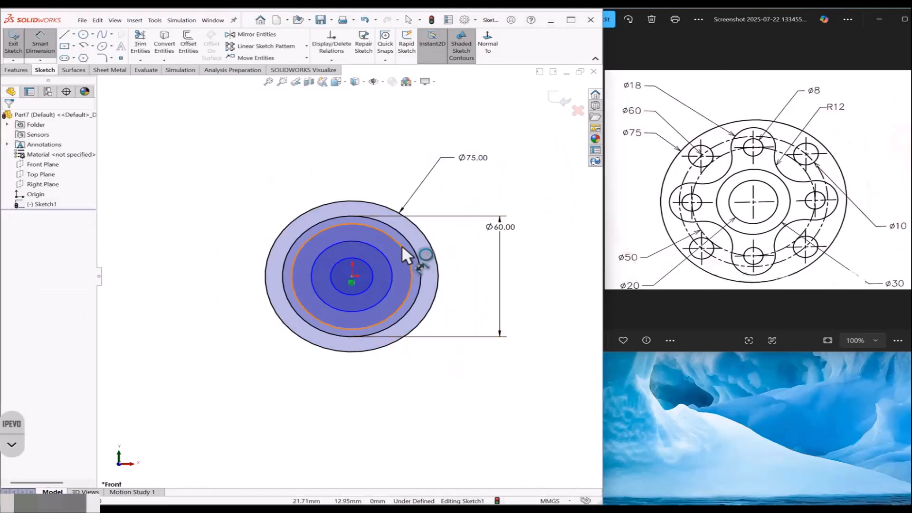
Step: Dimension the largest undimensioned circle, just inside the 60 mm one, with a diameter of 50 mm
left_click(401, 244)
left_click(335, 151)
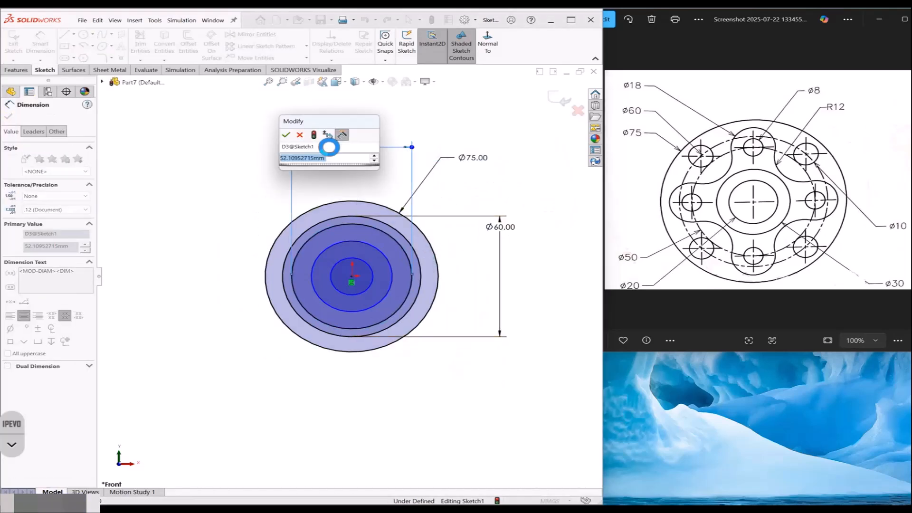
key("Return")
type("50")
key("Return")
Step: Dimension the larger of the two remaining inner circles with a diameter of 20 mm
left_click(358, 253)
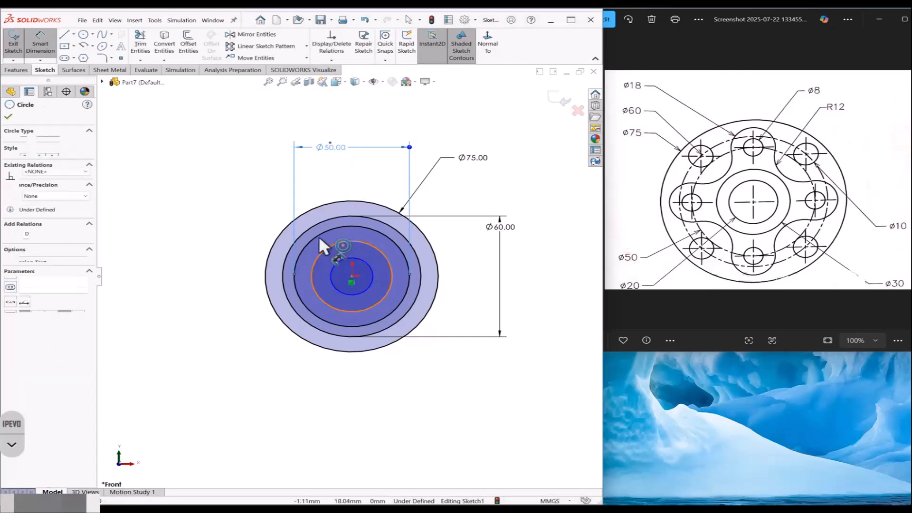
left_click(195, 220)
type("20")
key("Return")
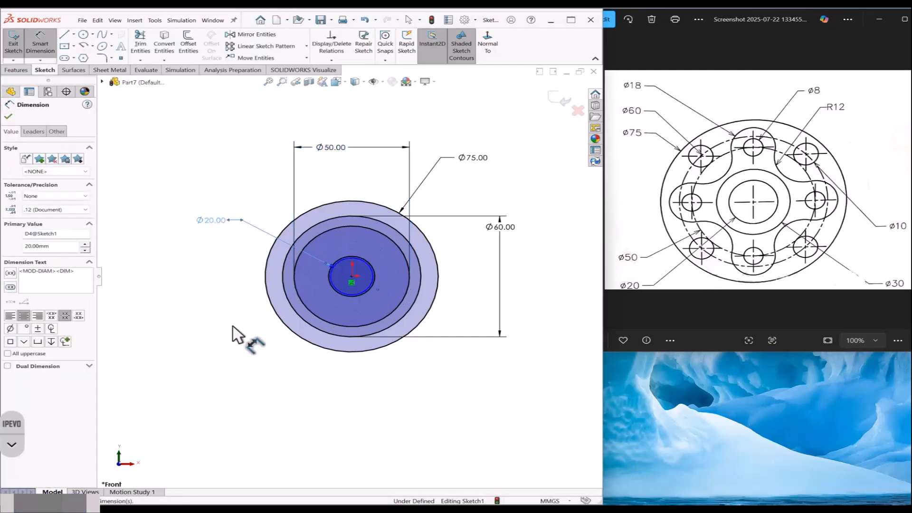
Step: Dimension the innermost circle with a diameter of 30 mm
left_click(362, 291)
left_click(350, 395)
type("30")
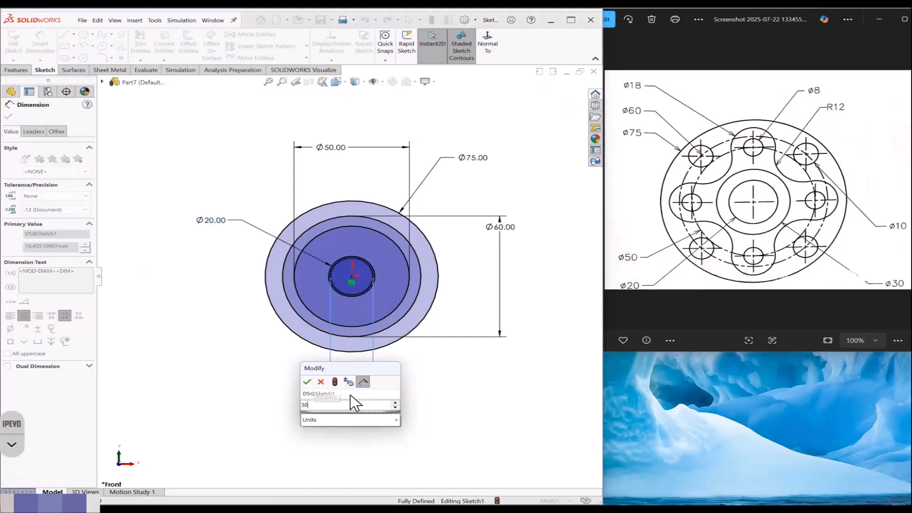
key("Return")
key("Escape")
Step: Display the 30 mm dimension as a diameter with a leader and place its text to the lower left of the circles
left_click(328, 401)
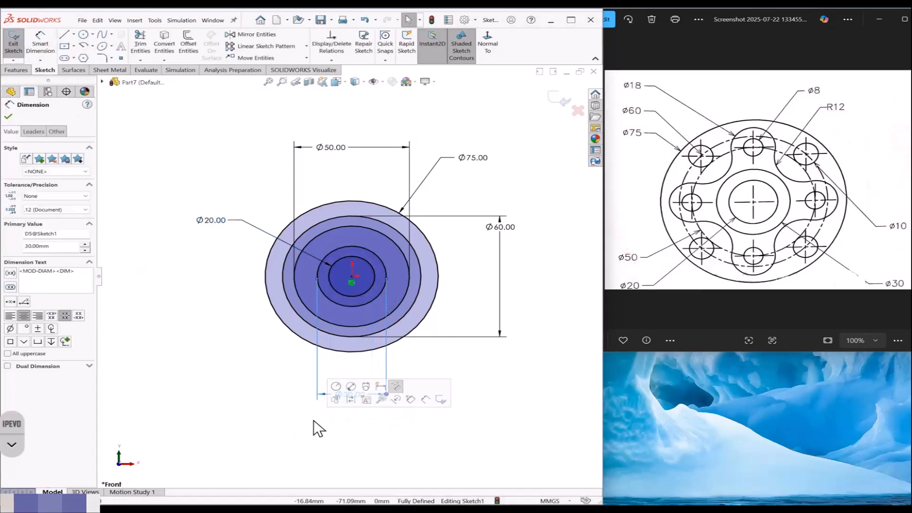
left_click(351, 388)
left_click_drag(357, 407, 234, 363)
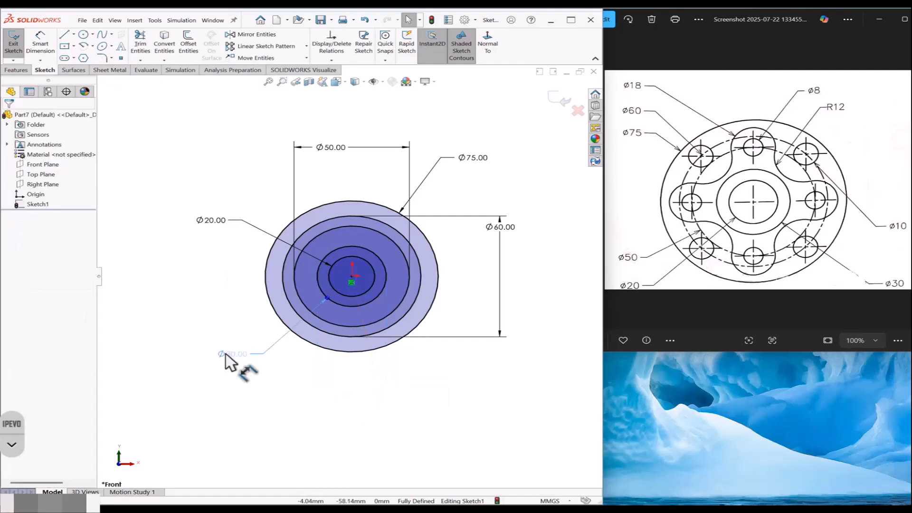
Step: Display the 50 mm dimension as a diameter with a leader and the 60 mm dimension as a radius with a leader
left_click(293, 120)
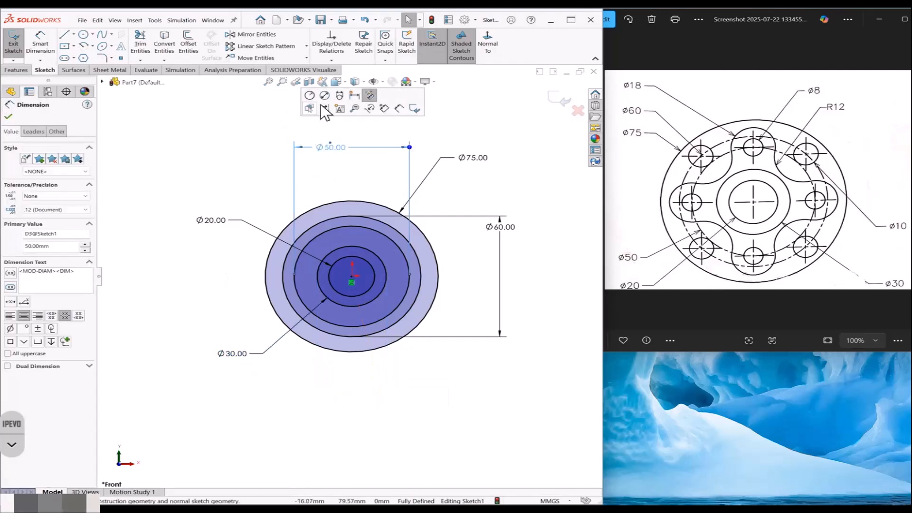
left_click(327, 104)
left_click_drag(526, 209, 484, 249)
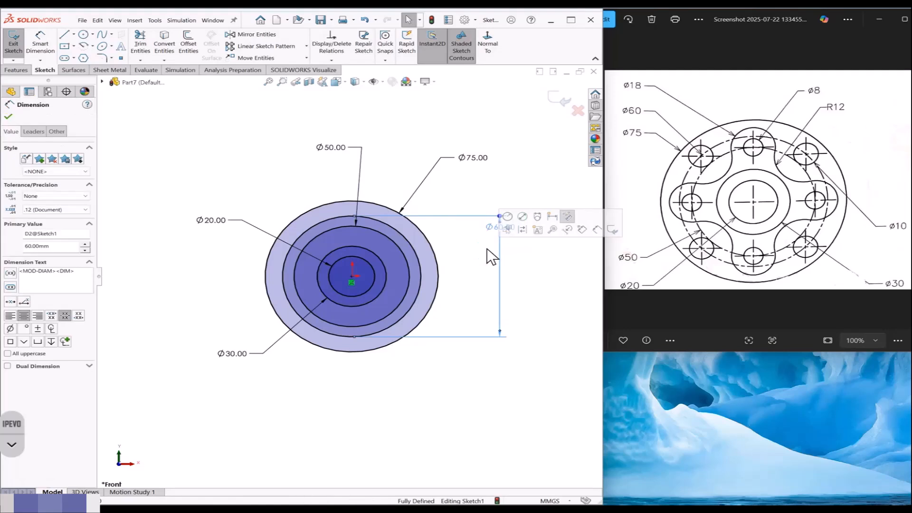
left_click(498, 232)
Step: Arrange the five circle dimensions in a column to the right of the circles and display the R30 dimension as a diameter
left_click_drag(350, 156, 523, 251)
left_click_drag(259, 230, 417, 287)
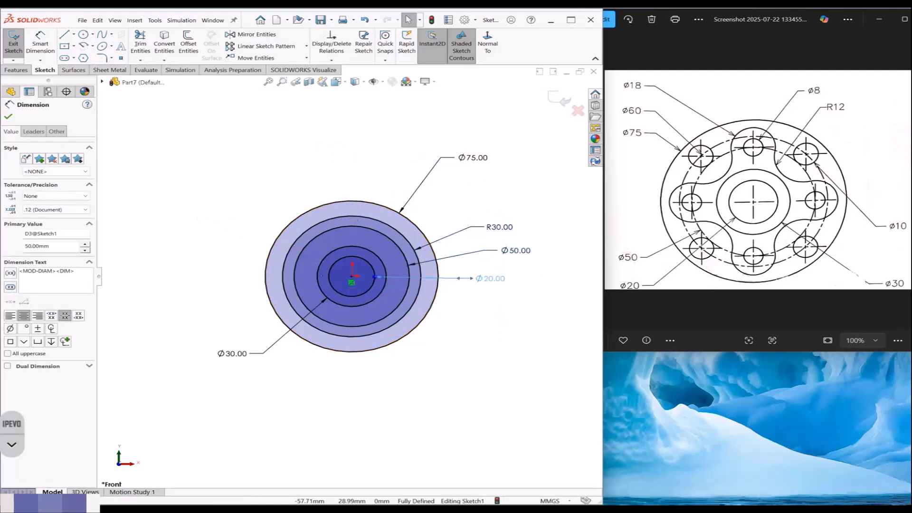
left_click_drag(237, 356, 518, 317)
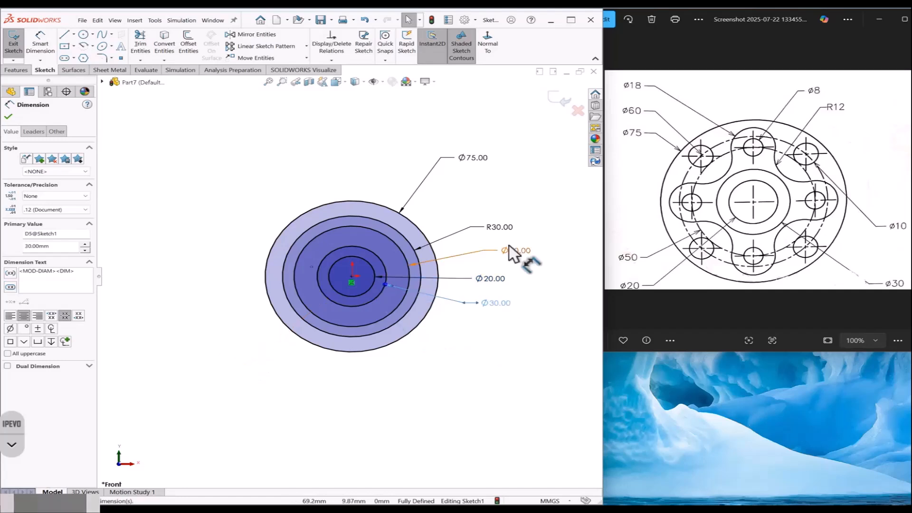
left_click_drag(473, 157, 522, 199)
left_click(529, 366)
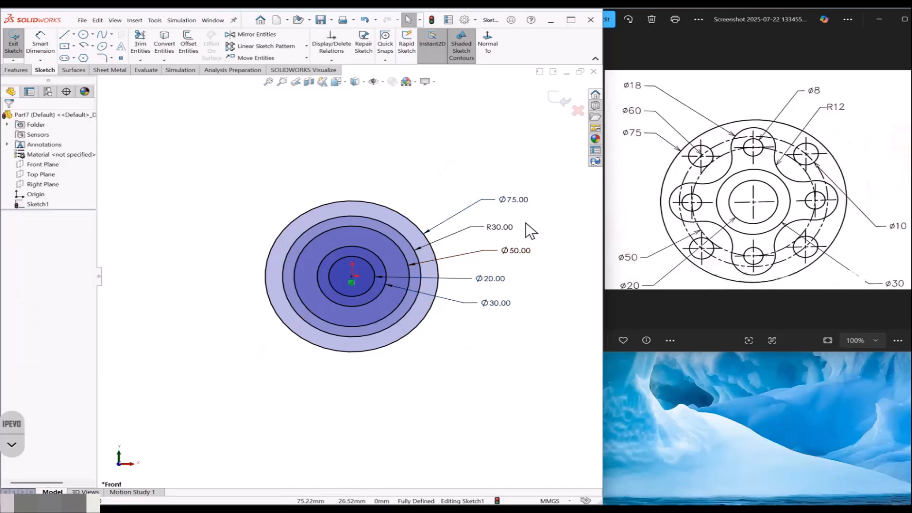
left_click(499, 227)
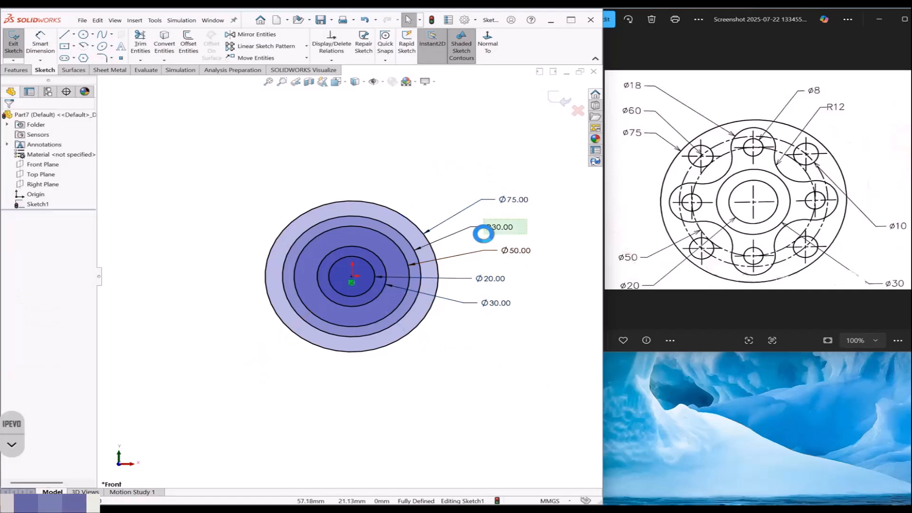
left_click(553, 305)
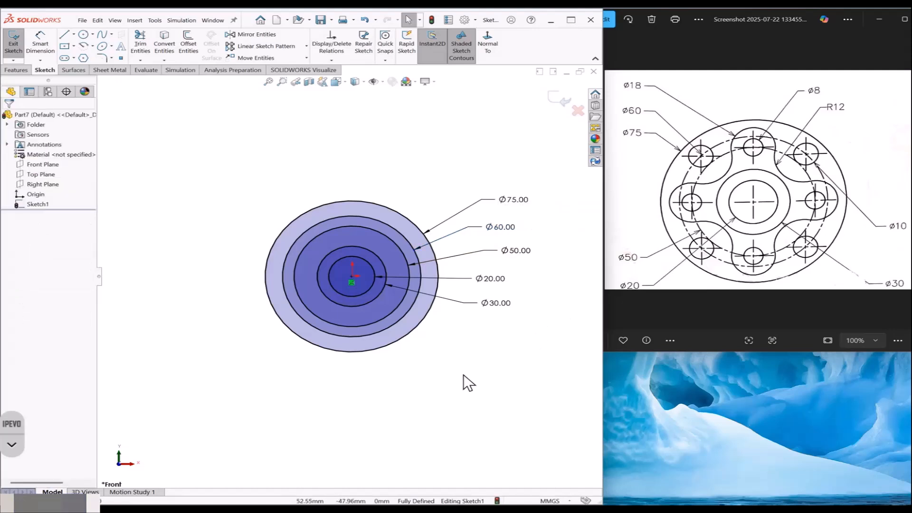
Step: Draw a vertical centerline from the origin up to the top of the 75 mm circle
left_click(74, 34)
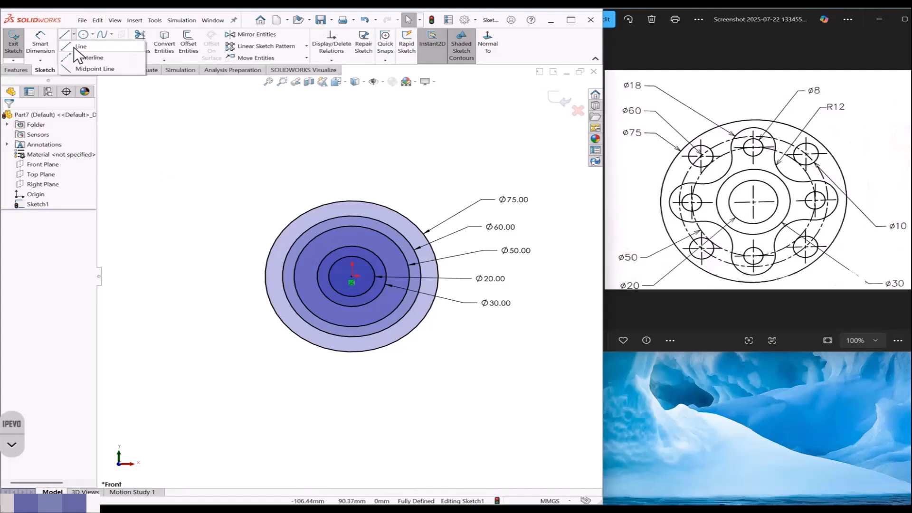
left_click(73, 47)
left_click(352, 277)
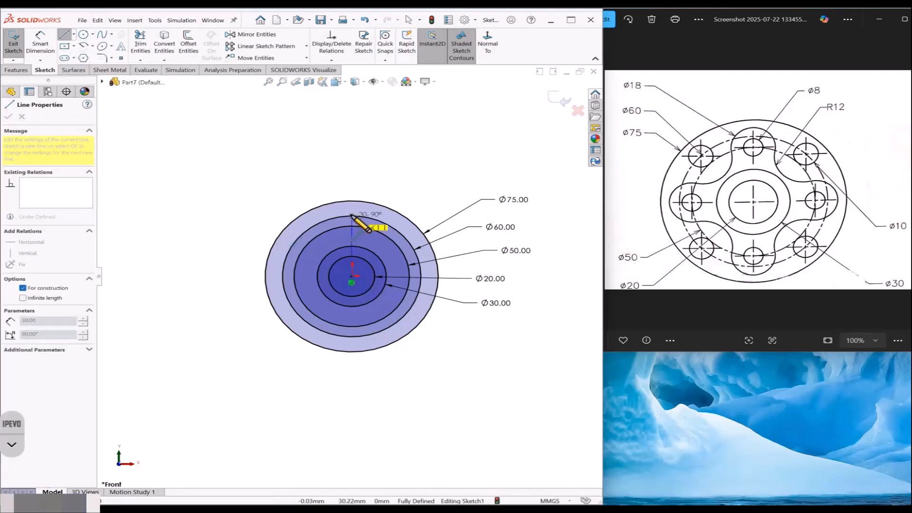
left_click(351, 201)
key("Escape")
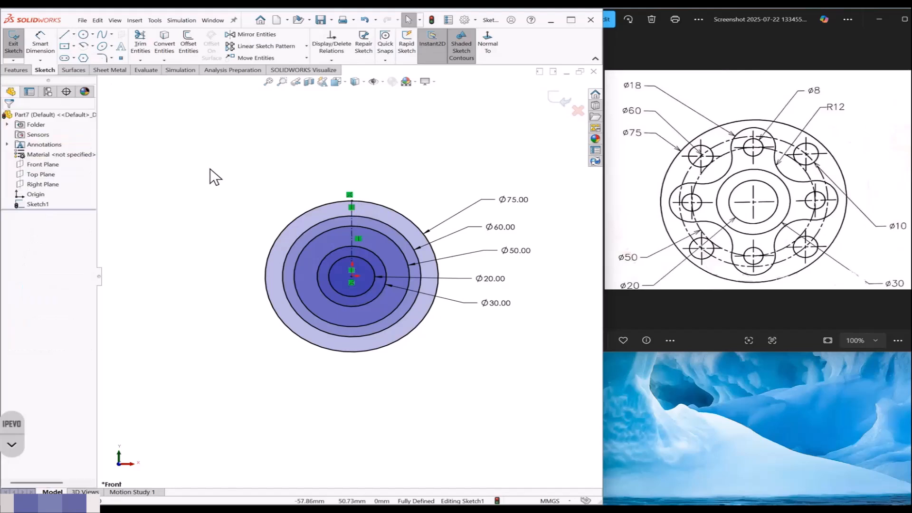
left_click(74, 35)
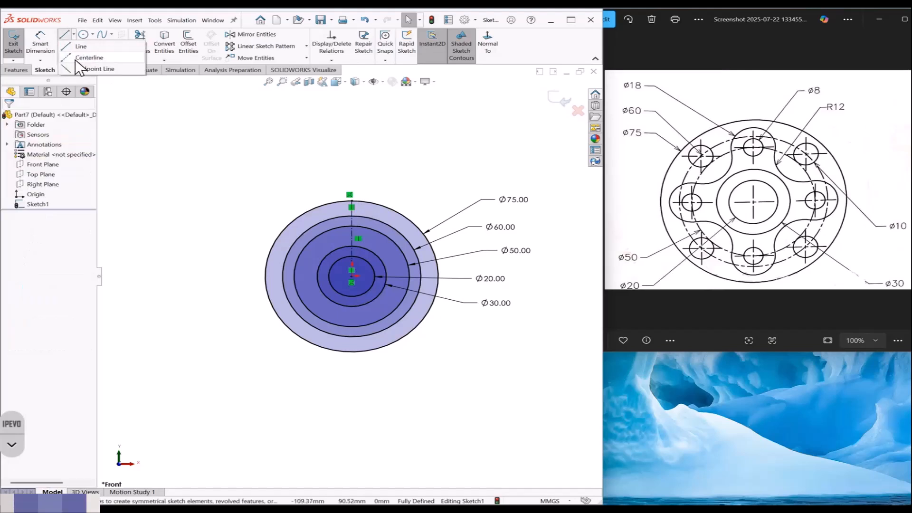
left_click(76, 57)
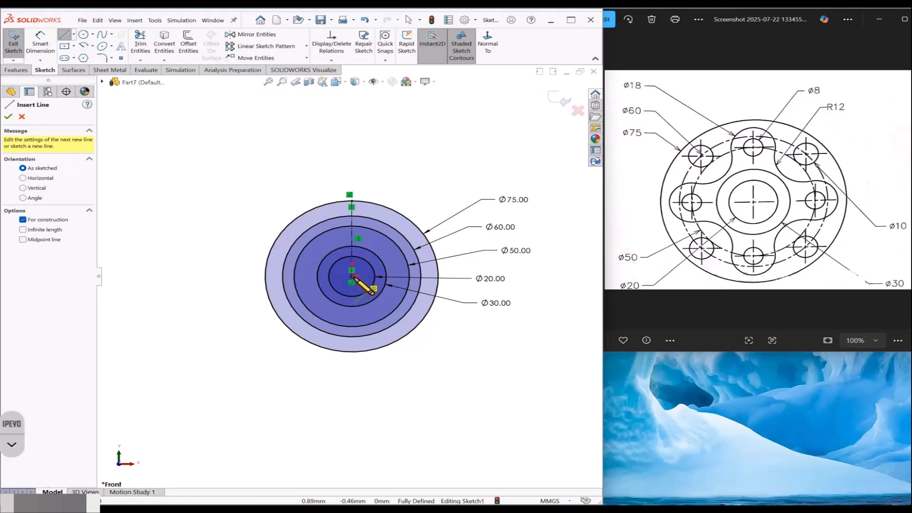
left_click(84, 35)
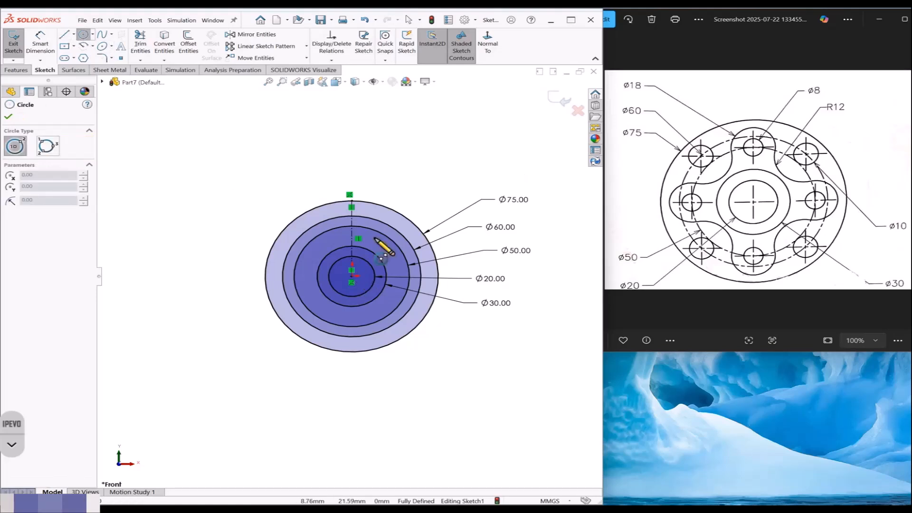
key("Escape")
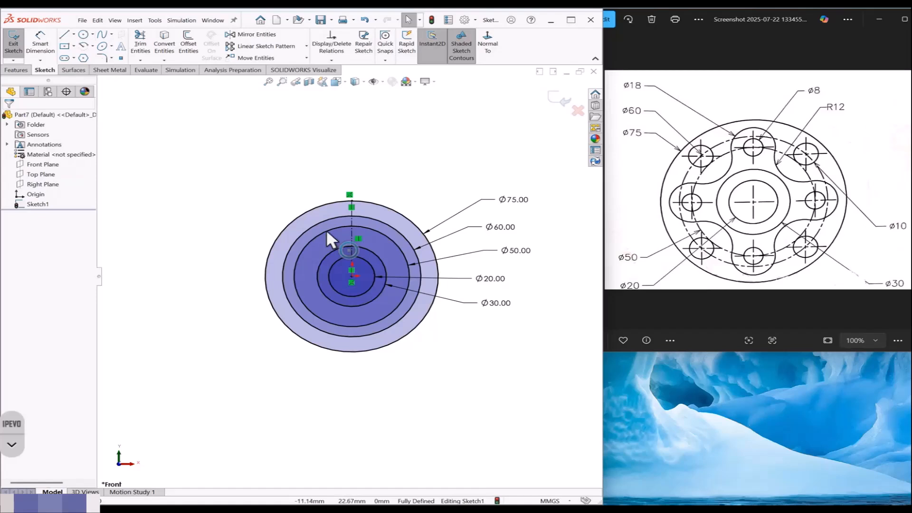
Step: Convert the 50 mm and 60 mm circles to construction geometry
left_click(327, 230)
left_click(363, 211)
left_click(340, 214)
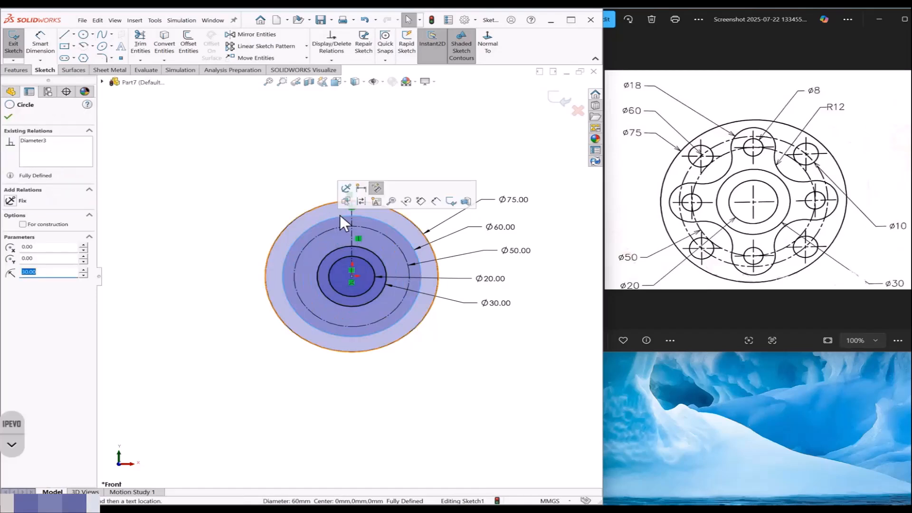
left_click(322, 195)
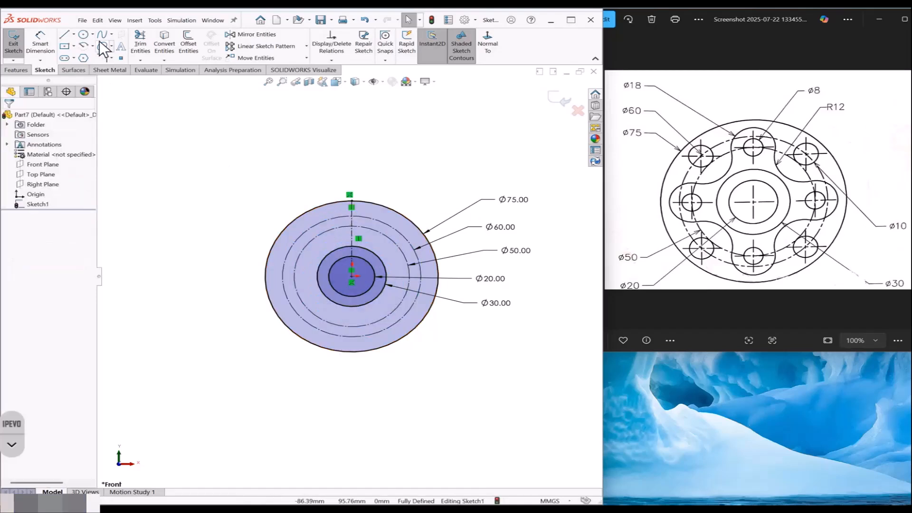
Step: Sketch two concentric circles, about 7.7 and 15.8 mm in diameter, centred where the vertical centerline meets the 50 mm construction circle
left_click(84, 34)
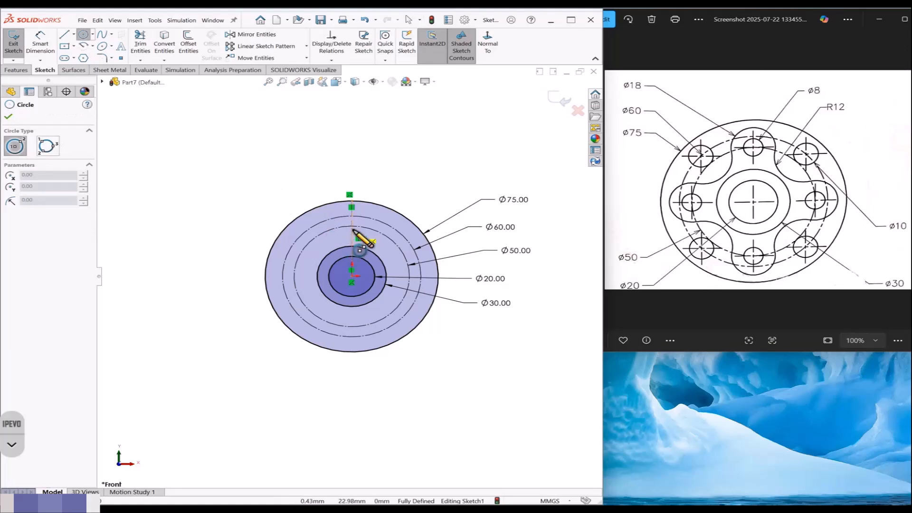
scroll(354, 227, "down", 3)
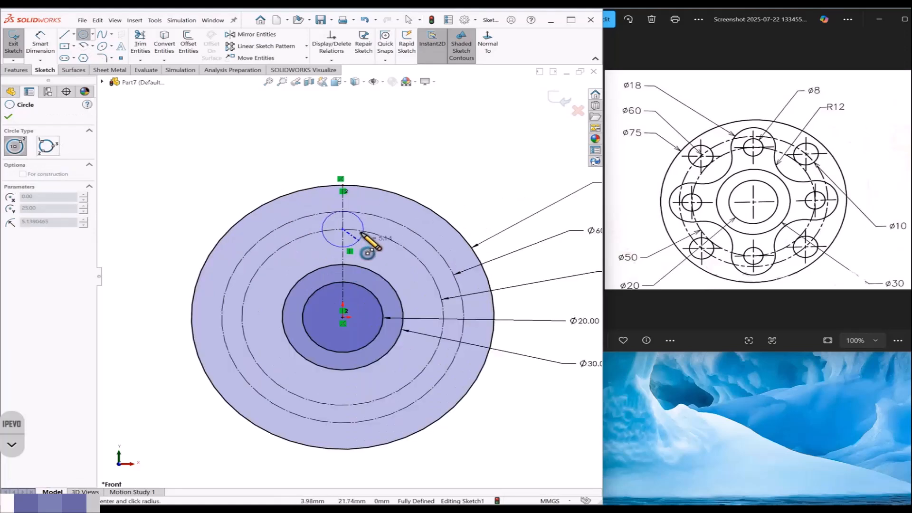
left_click(352, 226)
left_click(357, 234)
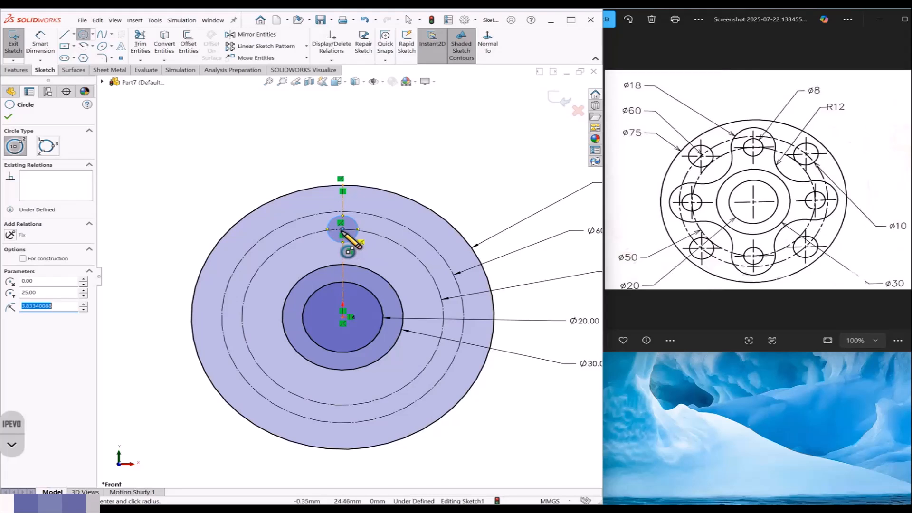
left_click(342, 229)
left_click(370, 245)
key("Escape")
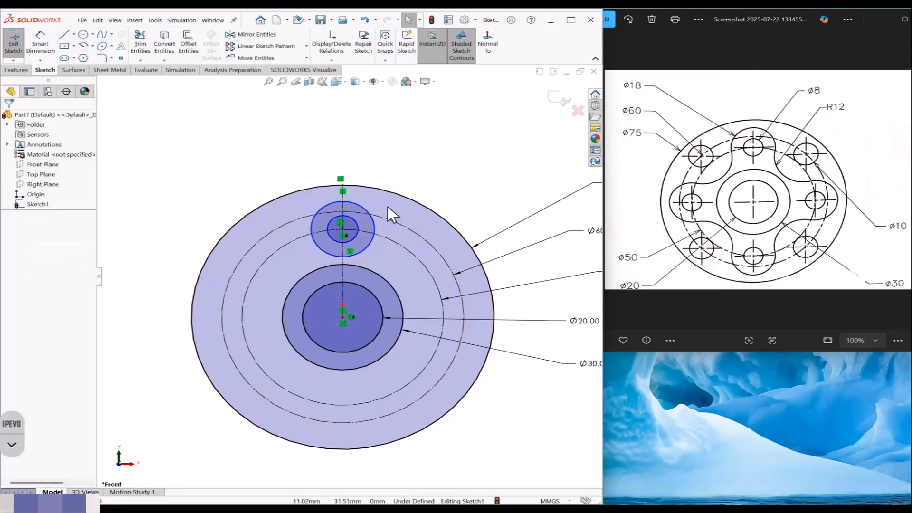
Step: Dimension the larger of the two new concentric circles with a diameter of 18 mm
key("d")
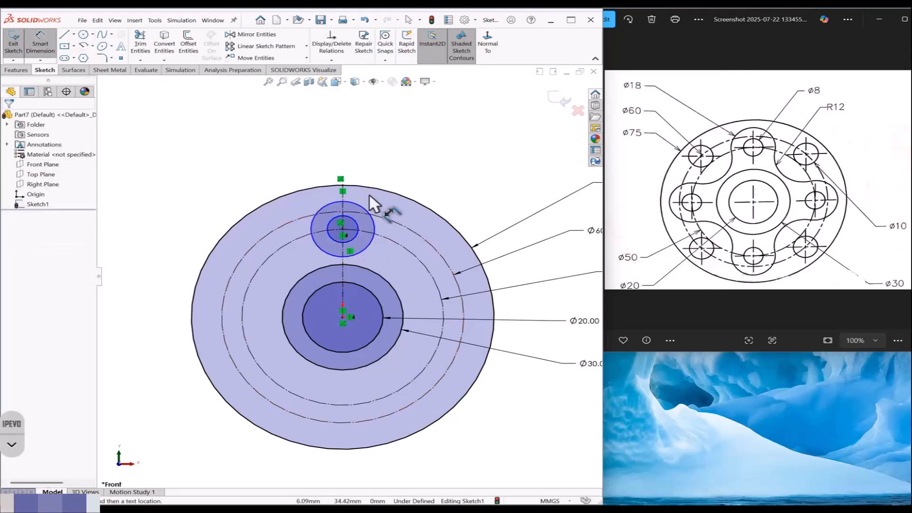
left_click(358, 207)
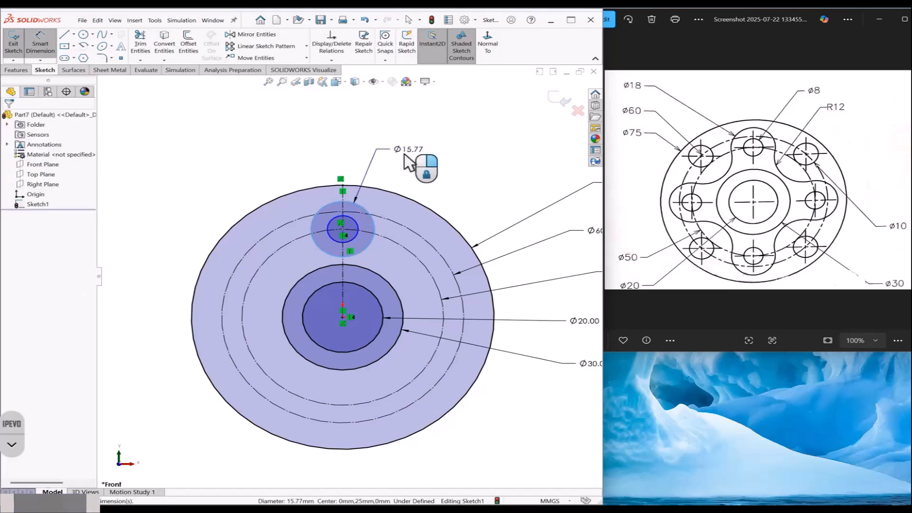
left_click(404, 153)
type("18")
key("Return")
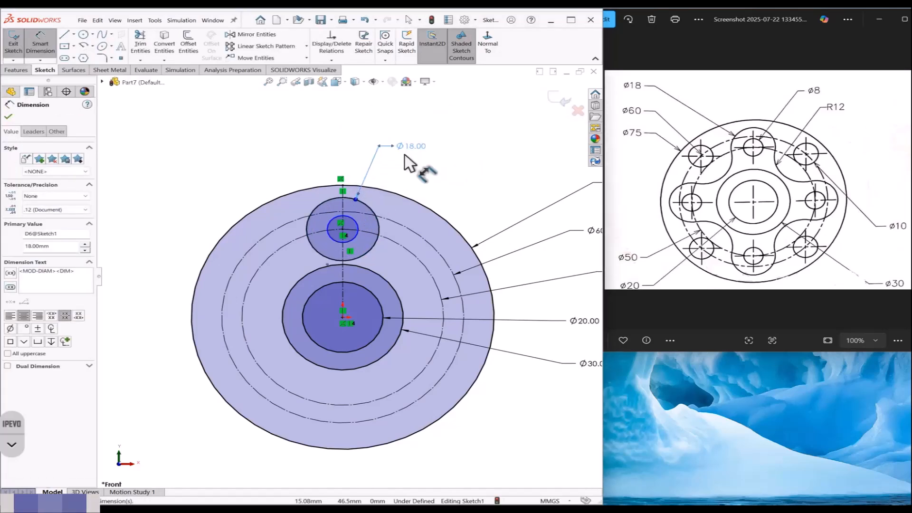
Step: Dimension the smaller circle inside the 18 mm one with a diameter of 8 mm
left_click(354, 219)
left_click(418, 184)
type("80176mm")
key("Return")
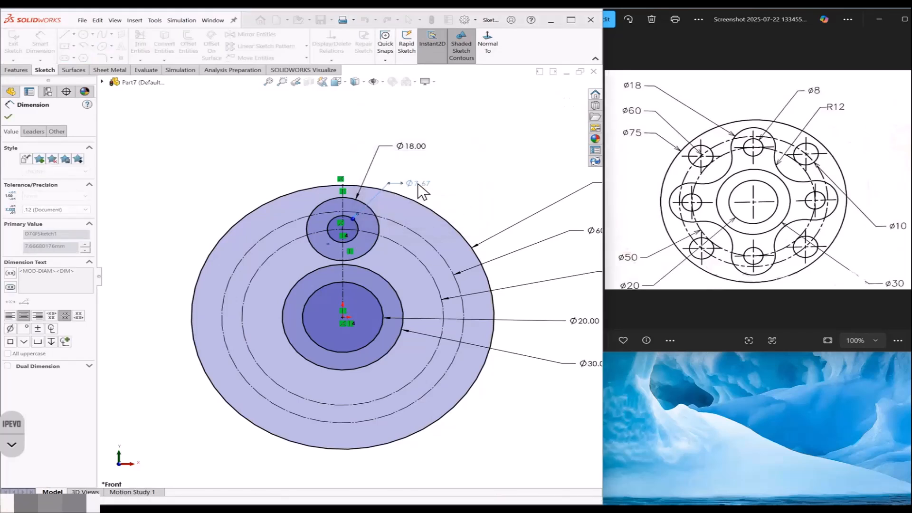
scroll(418, 185, "up", 2)
key("Escape")
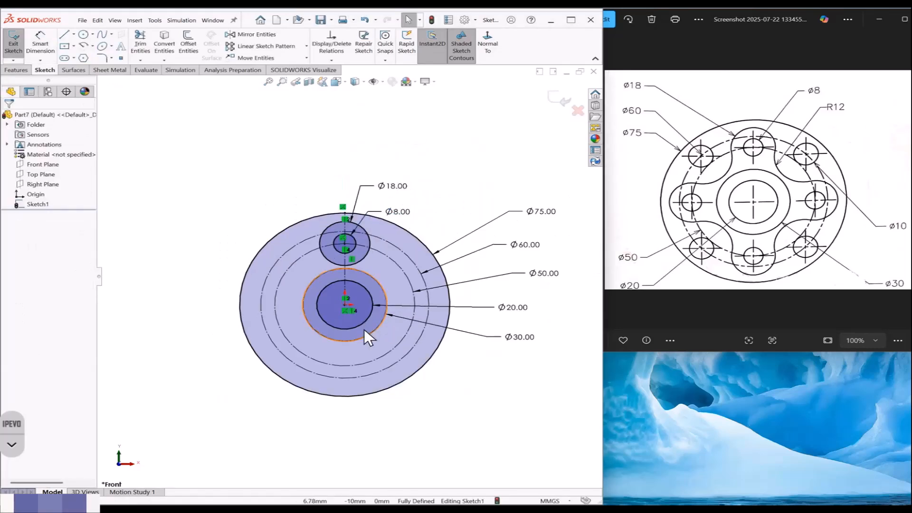
Step: Pattern the 18 mm and 8 mm circles circularly about the origin with 4 equally spaced instances over 360 degrees
left_click(307, 46)
left_click(297, 63)
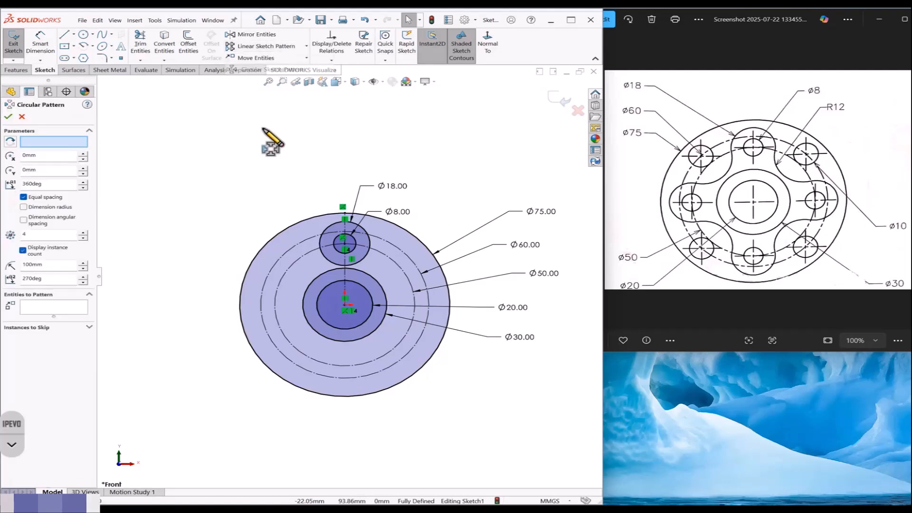
left_click(333, 241)
left_click(321, 240)
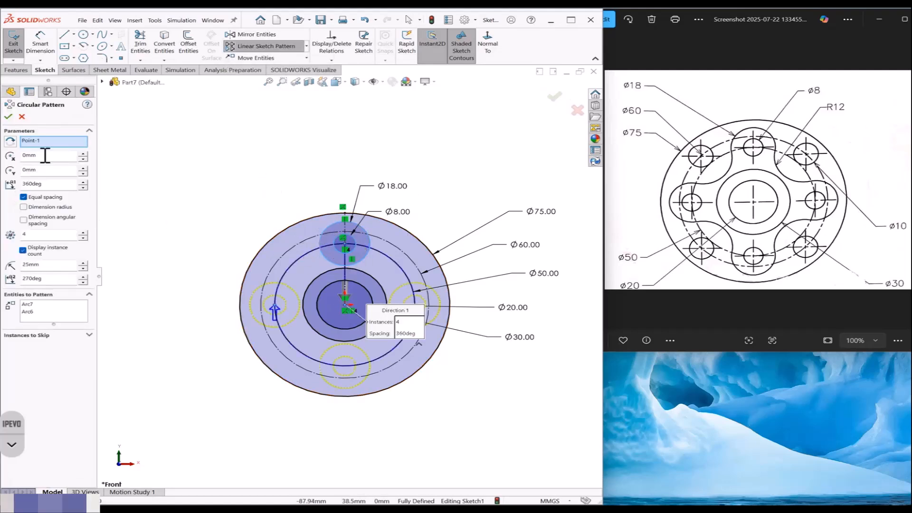
left_click(8, 117)
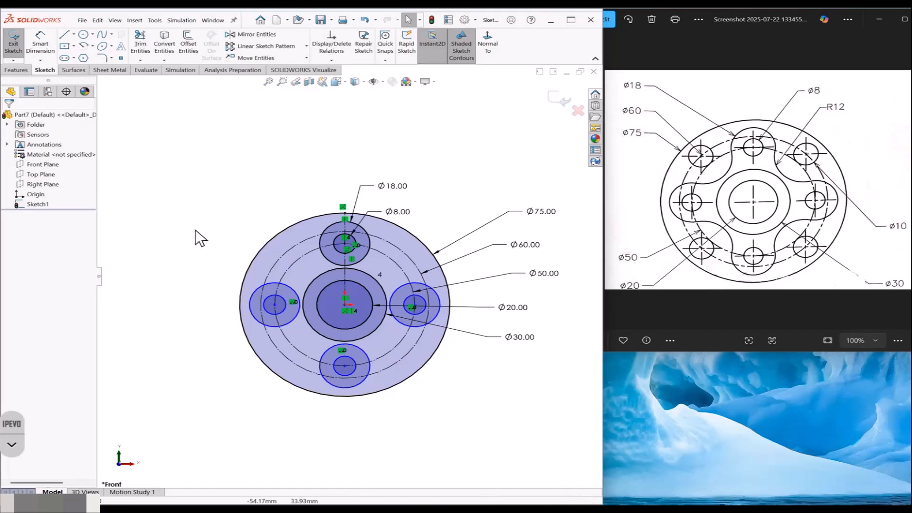
Step: Make the centres of the left and right patterned circles coincident with the 50 mm construction circle
left_click(275, 305)
left_click(279, 329, "ctrl")
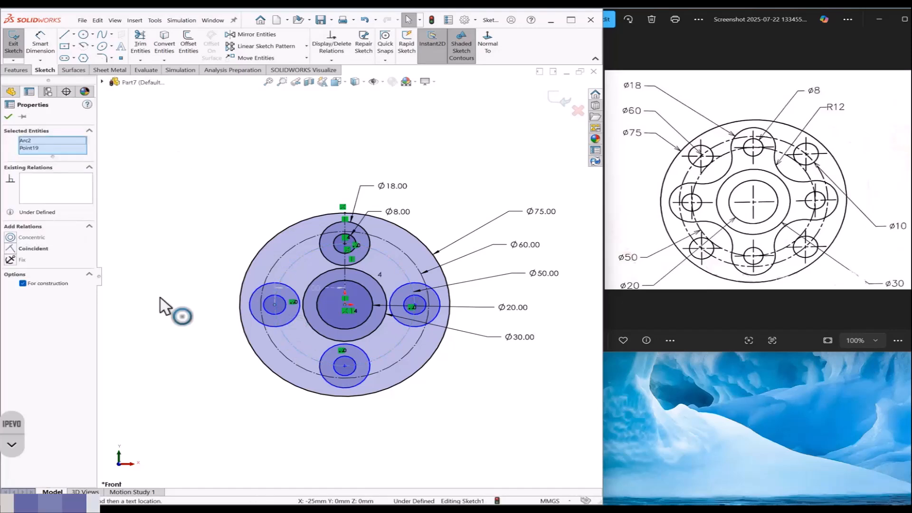
left_click(11, 249)
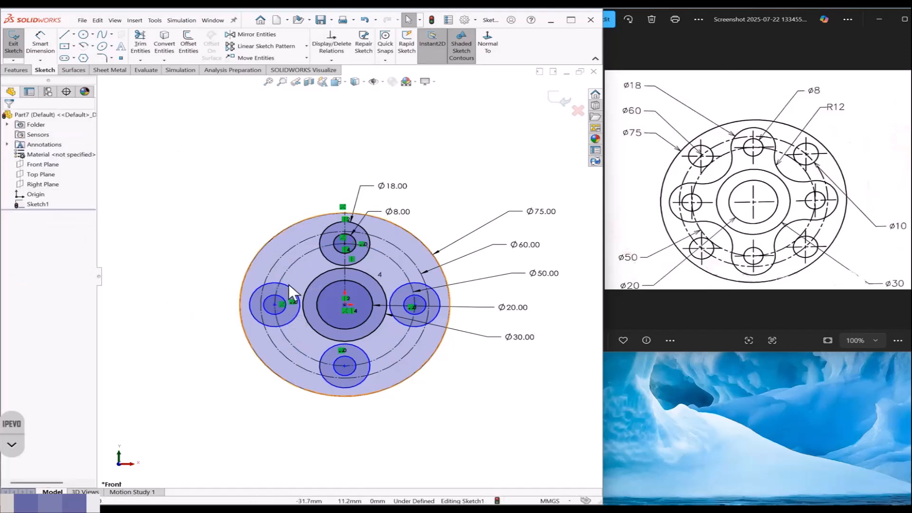
left_click(414, 304)
left_click(405, 273, "ctrl")
left_click(28, 249)
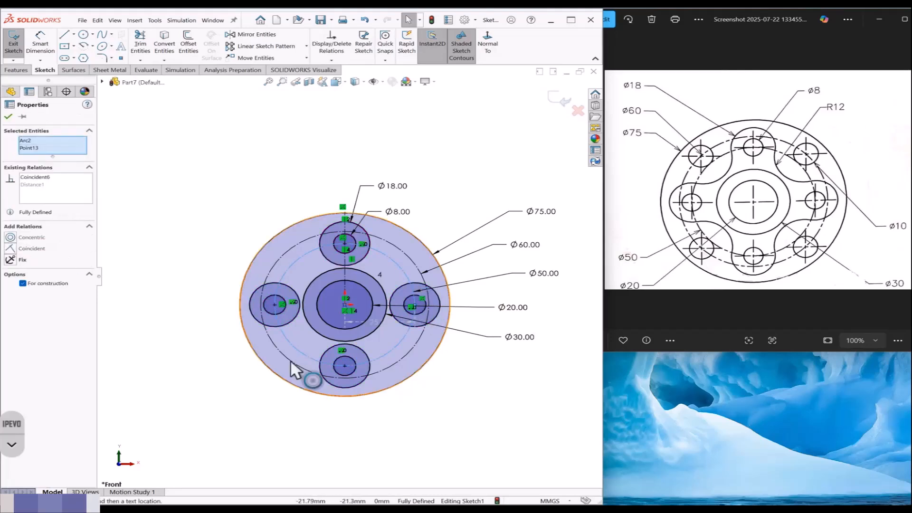
Step: Try to make the centres of the right and bottom patterned circles coincident, and undo that relation
left_click(344, 364, "ctrl")
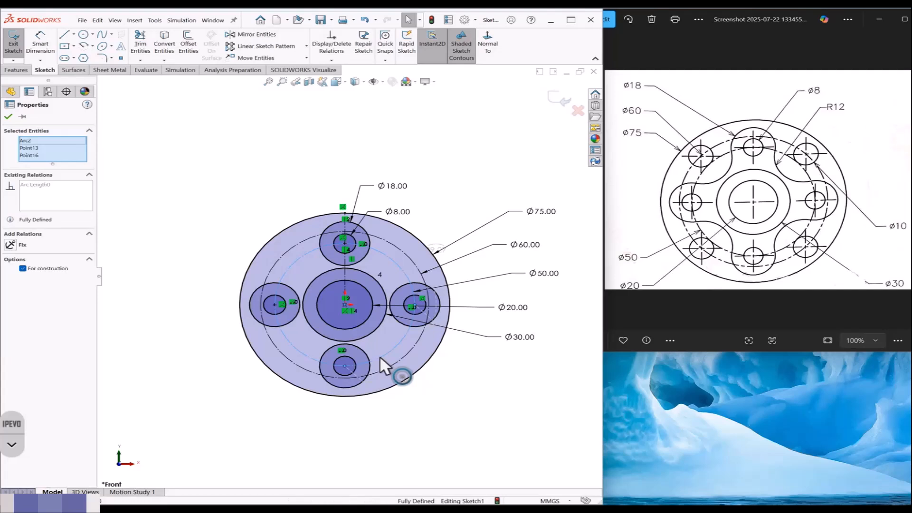
left_click(382, 360, "ctrl")
left_click(10, 259)
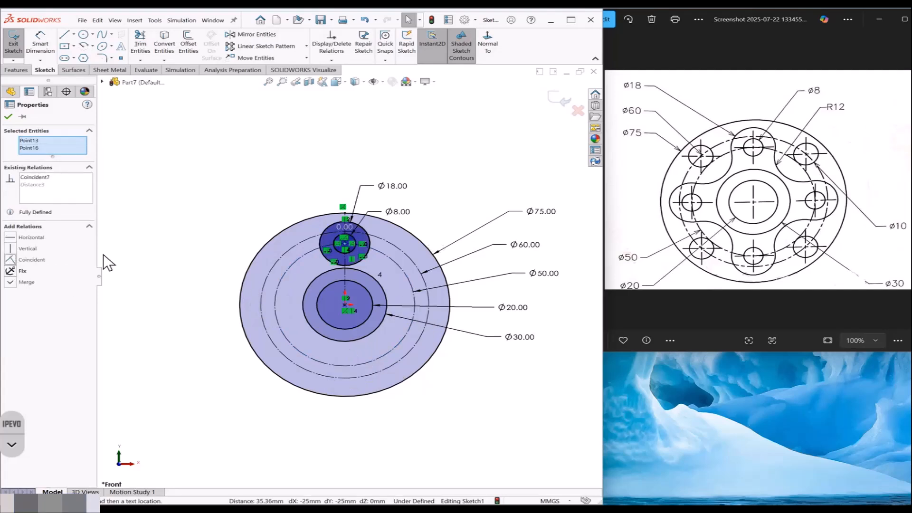
left_click(104, 253)
key("ctrl+z")
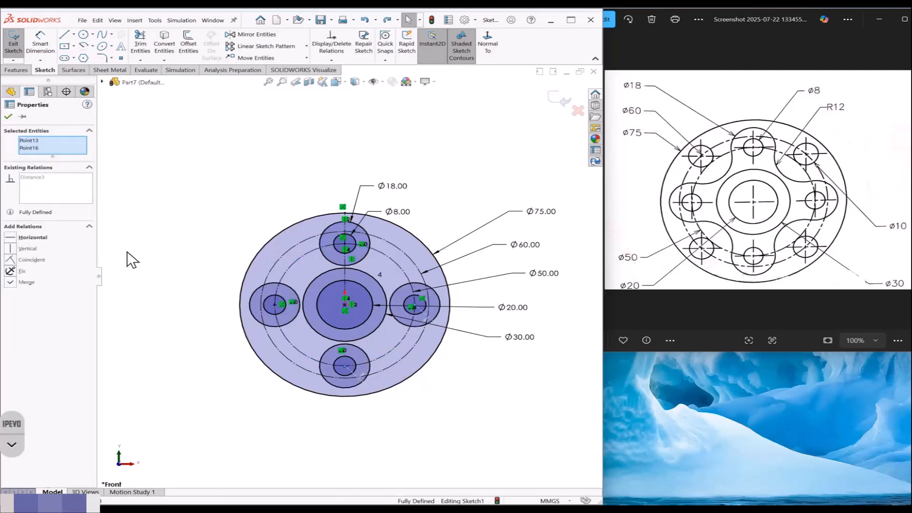
left_click(394, 349)
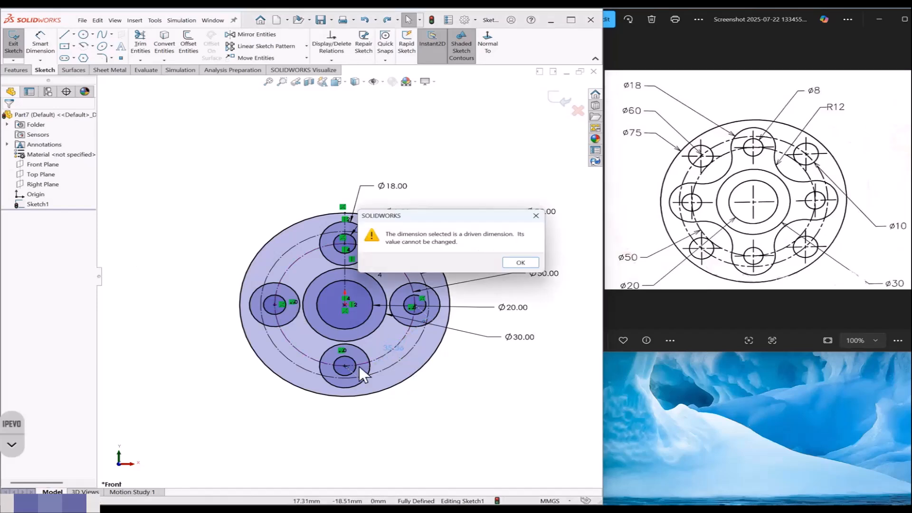
Step: Dismiss the message and make the centre of the bottom patterned circle coincident with the 50 mm construction circle
left_click(537, 216)
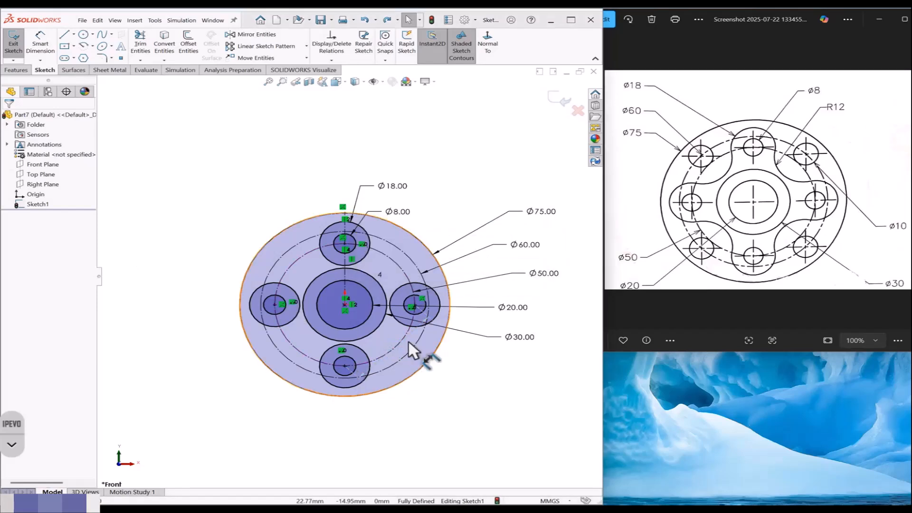
left_click(345, 366)
left_click(380, 358, "ctrl")
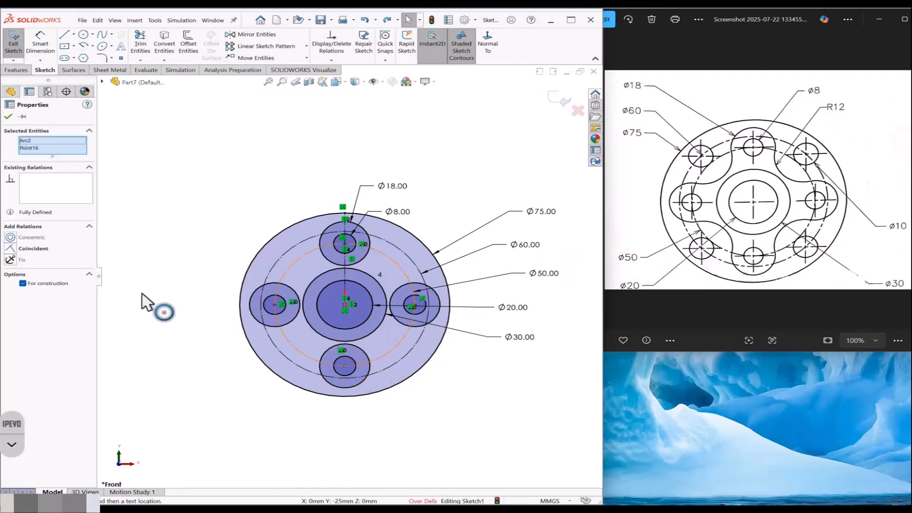
left_click(11, 249)
left_click(124, 246)
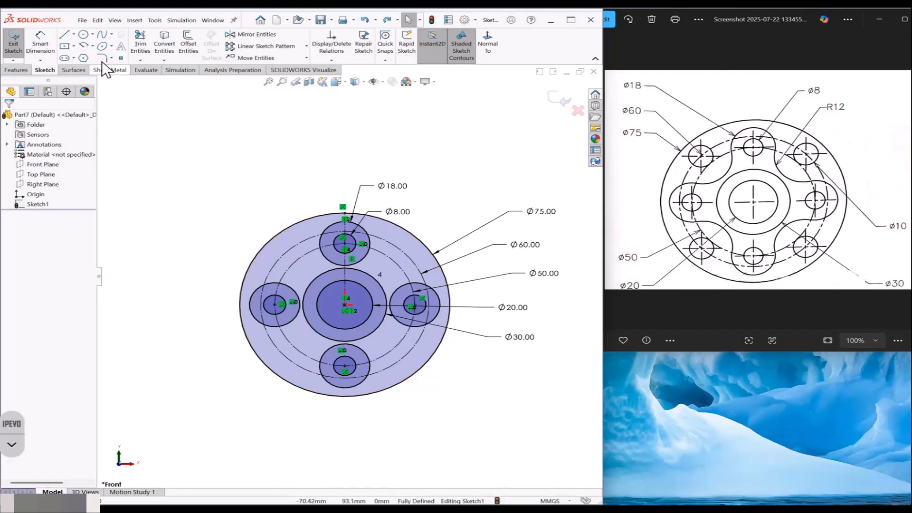
Step: Sketch two circles at the upper right: one about 7.2 mm centred on the 60 mm construction circle, one about 18.4 mm centred on the 50 mm one
left_click(83, 34)
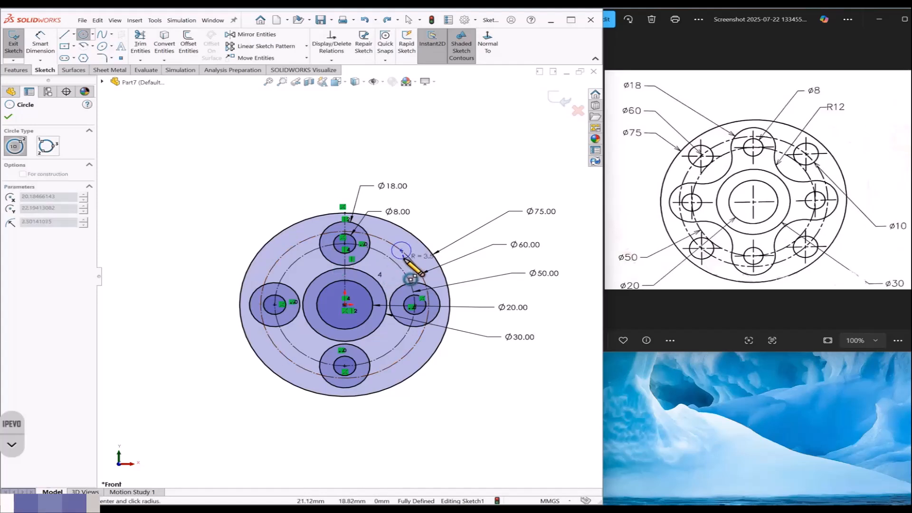
left_click(401, 251)
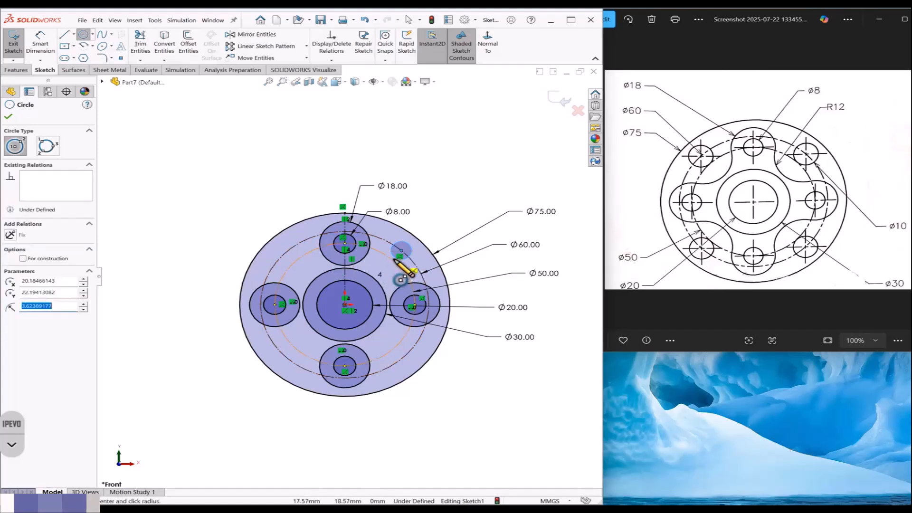
left_click(394, 259)
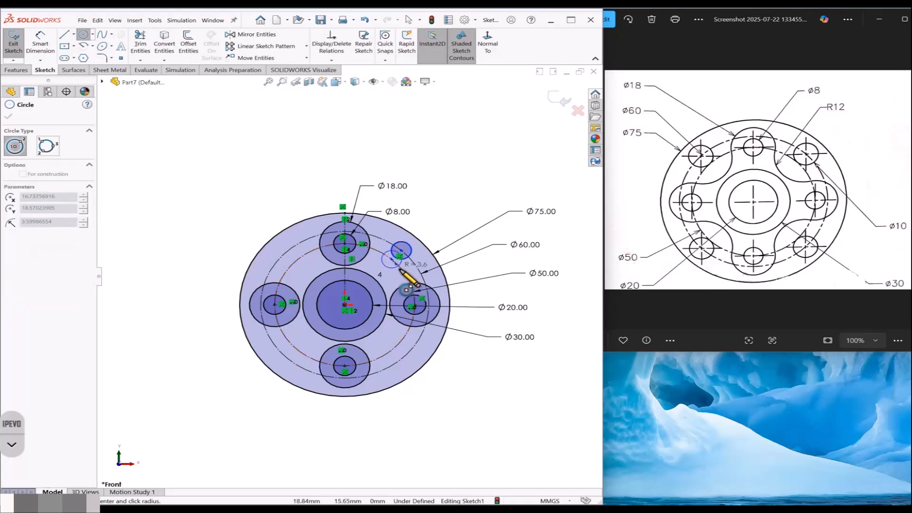
left_click(411, 280)
Step: Dimension the circle centred on the 60 mm construction circle with a diameter of 10 mm
left_click(41, 46)
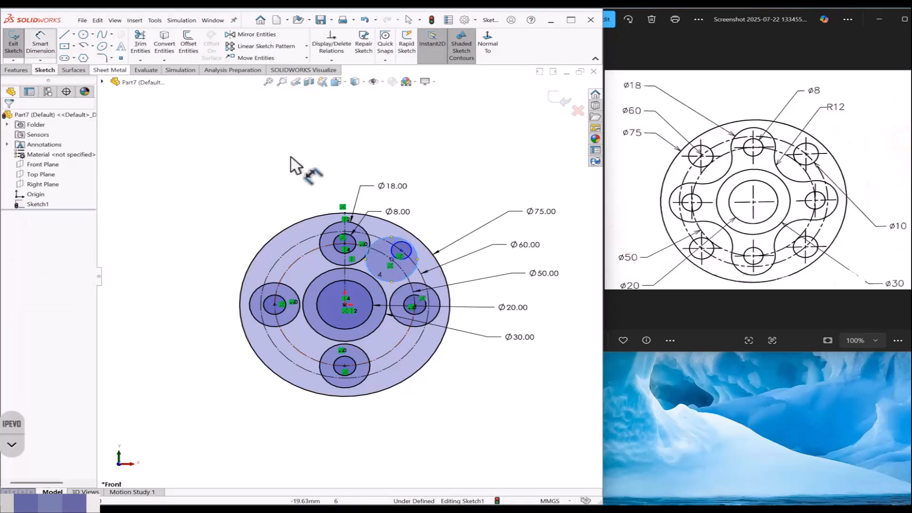
left_click(401, 242)
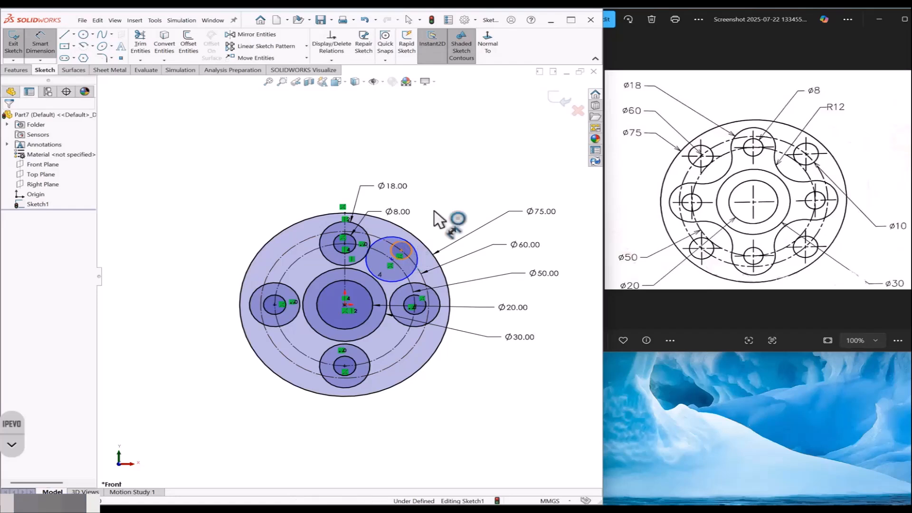
left_click(446, 192)
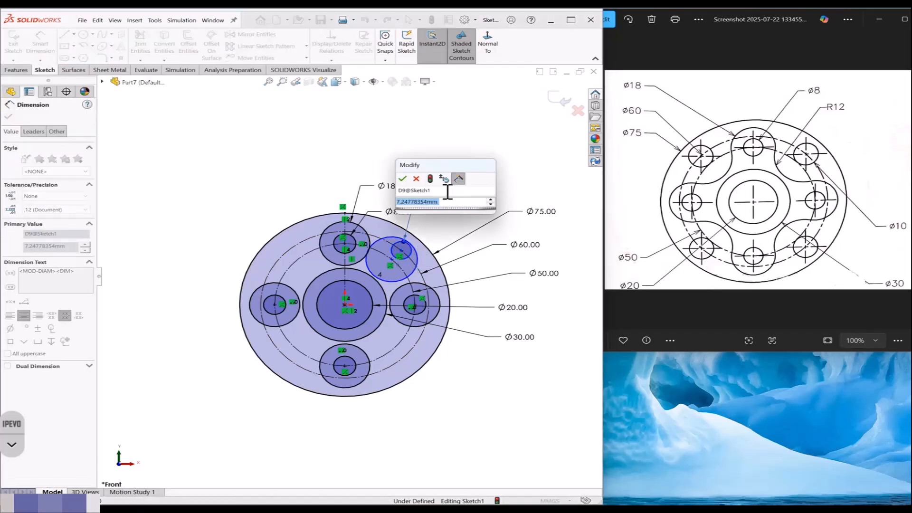
type("10")
key("Return")
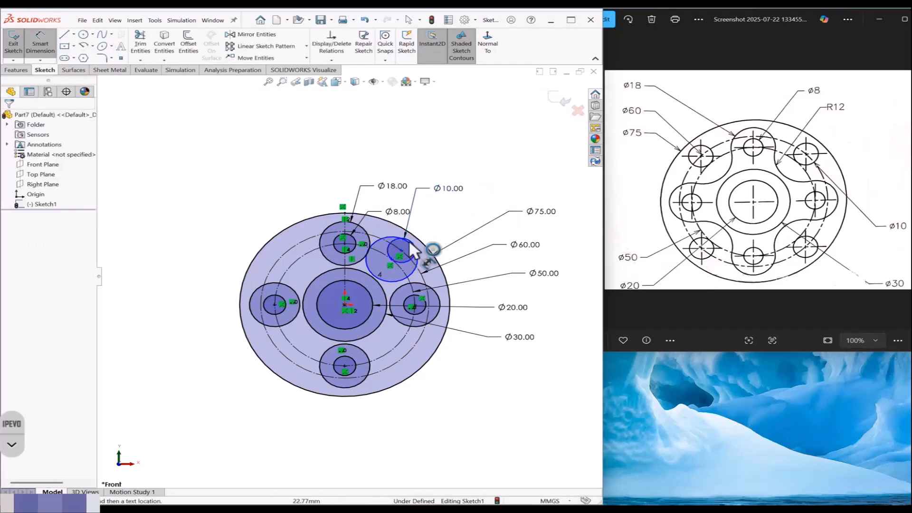
Step: Dimension the larger circle centred on the 50 mm construction circle with a diameter of 24 mm
left_click(409, 239)
left_click(447, 227)
type("24")
key("Return")
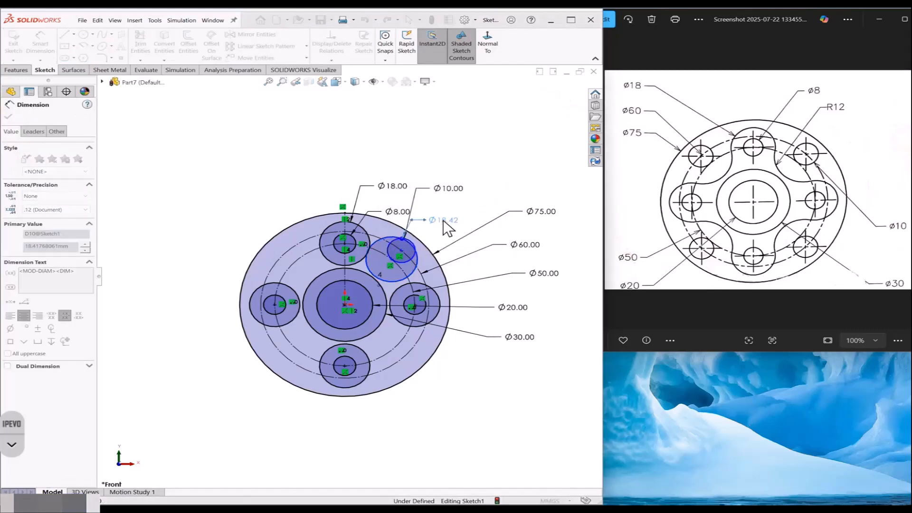
key("Escape")
Step: Make the 24 mm circle tangent to the top 18 mm circle
scroll(373, 254, "down", 3)
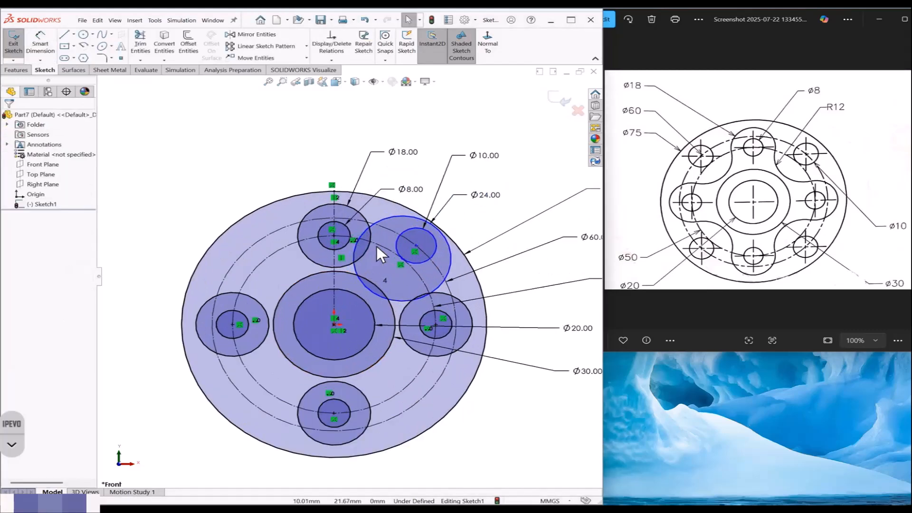
left_click(352, 260)
left_click(346, 263, "ctrl")
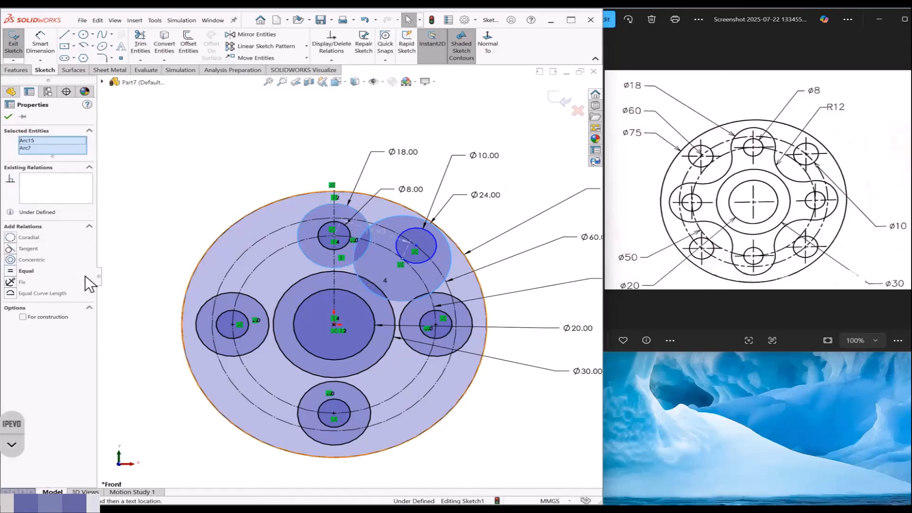
left_click(13, 250)
left_click(134, 196)
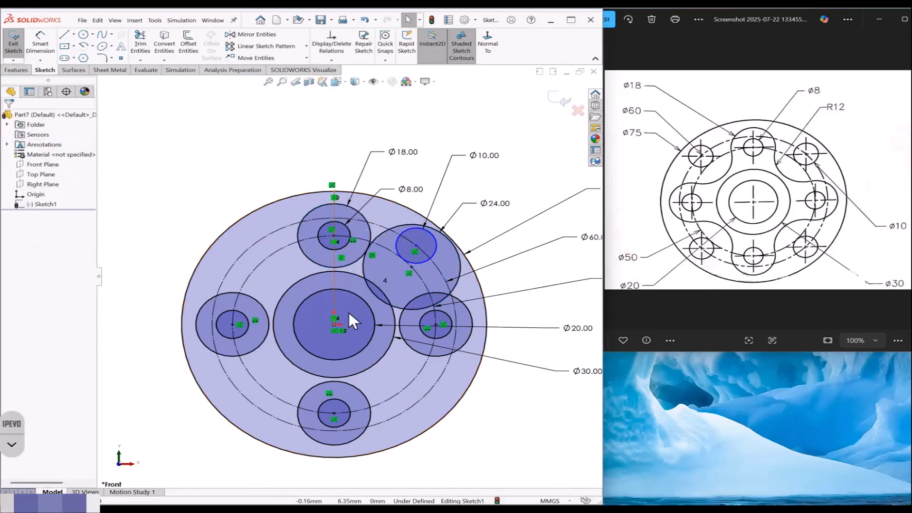
Step: Try to make the 24 mm circle tangent to the right 18 mm circle, and undo that relation
left_click(402, 314)
left_click(394, 328, "ctrl")
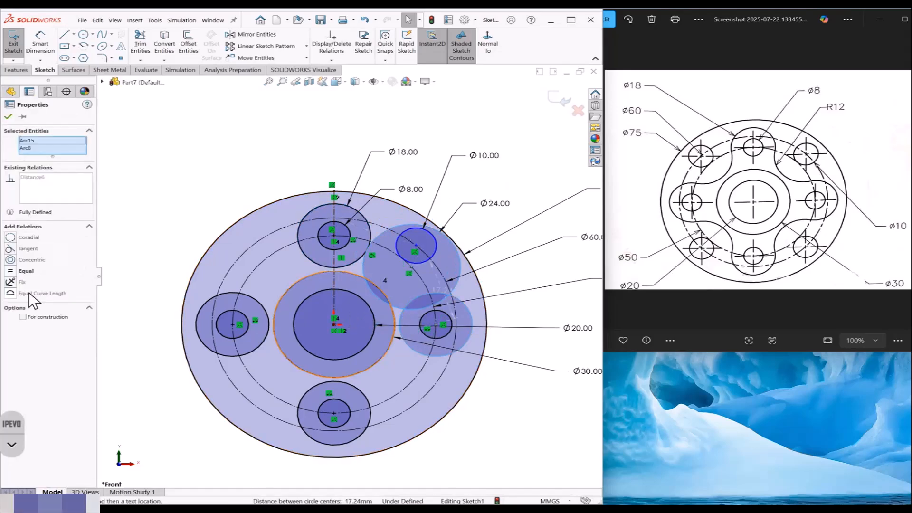
left_click(11, 249)
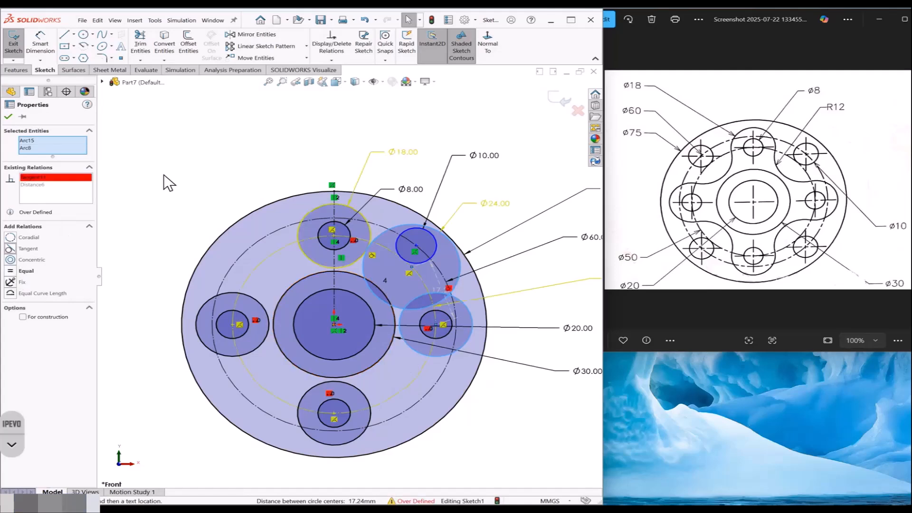
left_click(163, 176)
key("ctrl+z")
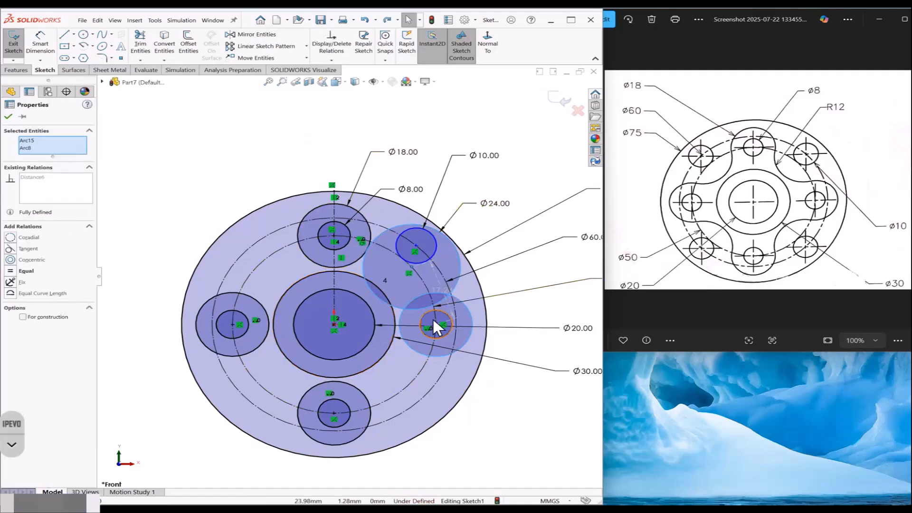
Step: Retry the tangency between the 24 mm and right 18 mm circles, adding their centre distance as a driven dimension, and undo the attempt
scroll(438, 280, "down", 5)
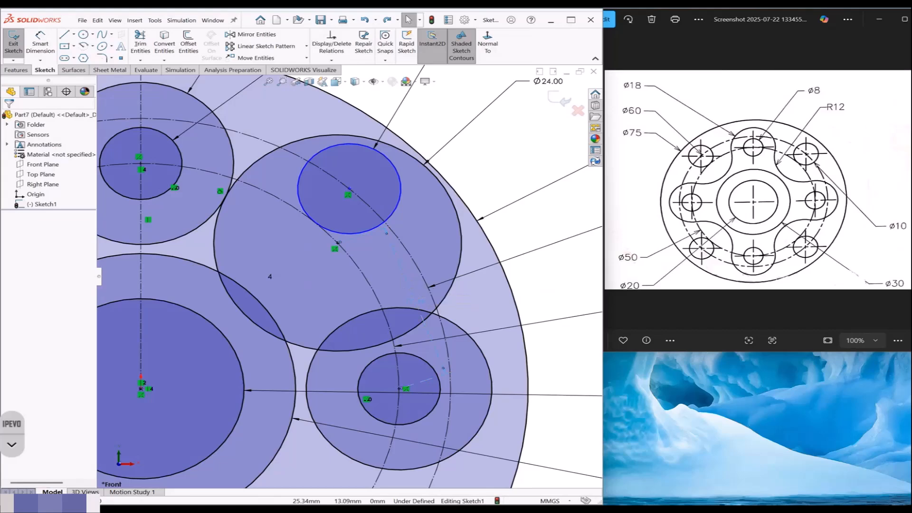
scroll(385, 289, "up", 2)
scroll(382, 289, "up", 1)
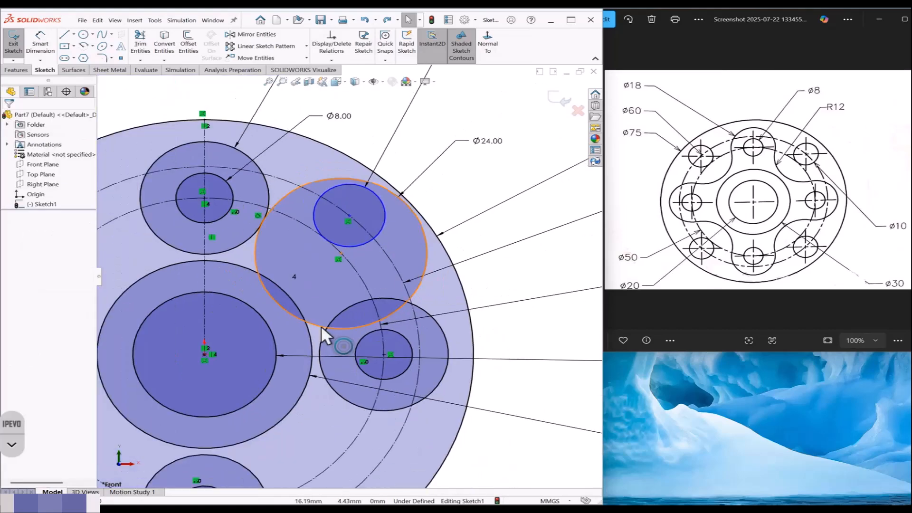
left_click(321, 325)
left_click(324, 332)
left_click(10, 271)
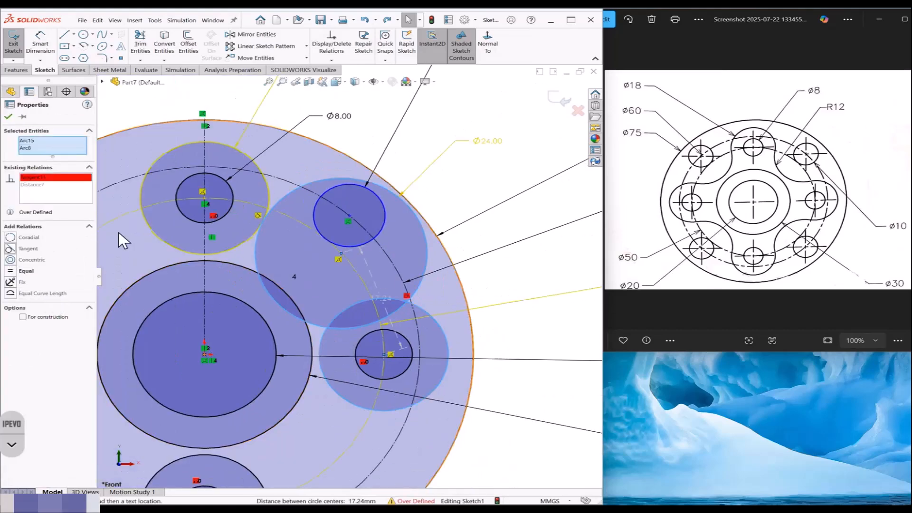
scroll(387, 288, "up", 2)
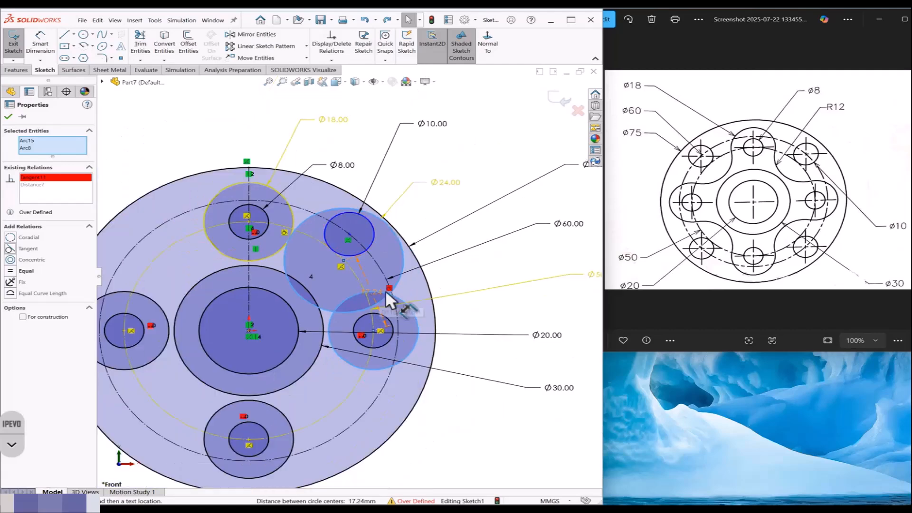
left_click(376, 300)
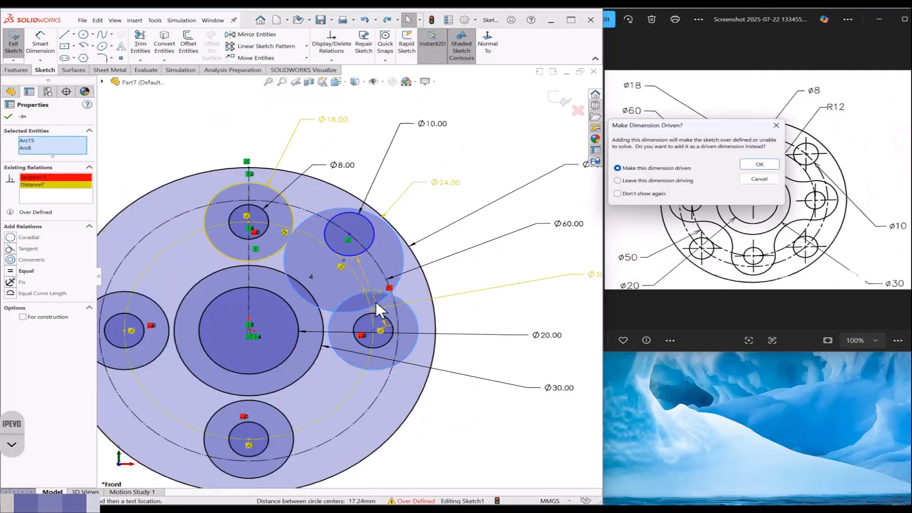
left_click(756, 163)
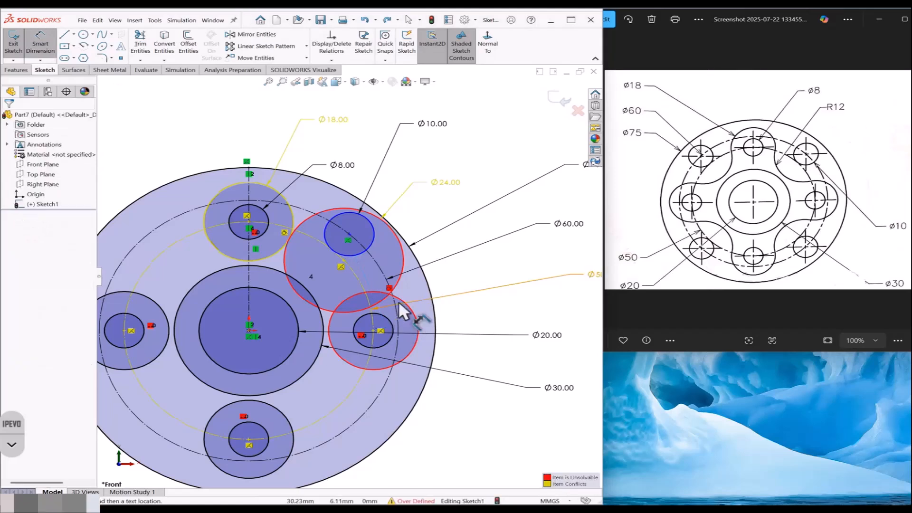
key("Escape")
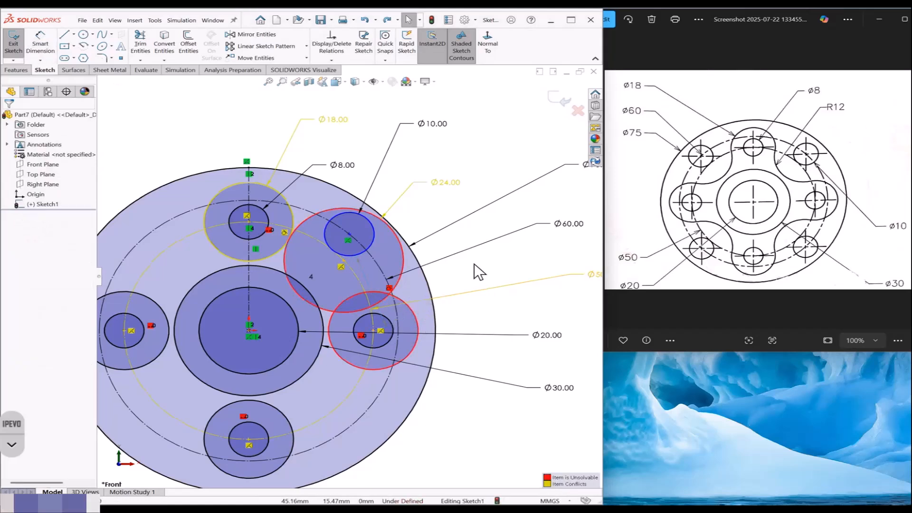
key("ctrl+z")
scroll(459, 264, "up", 1)
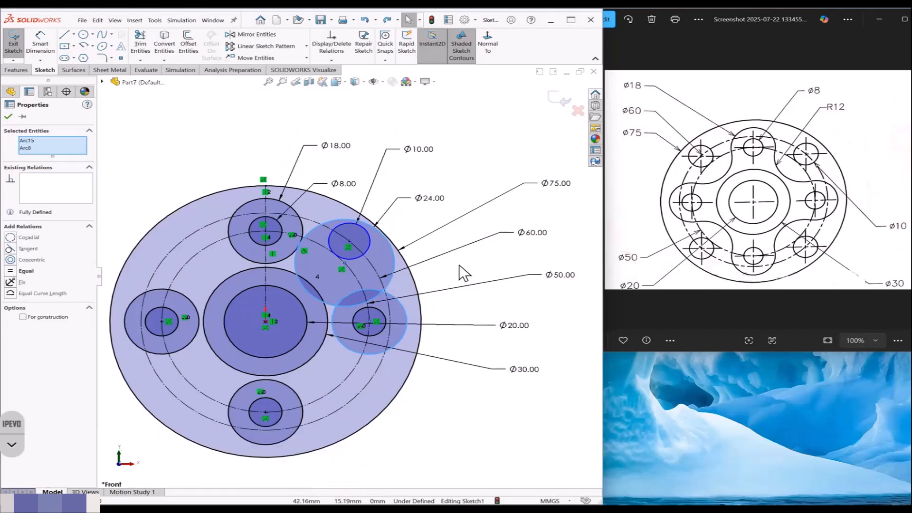
key("Escape")
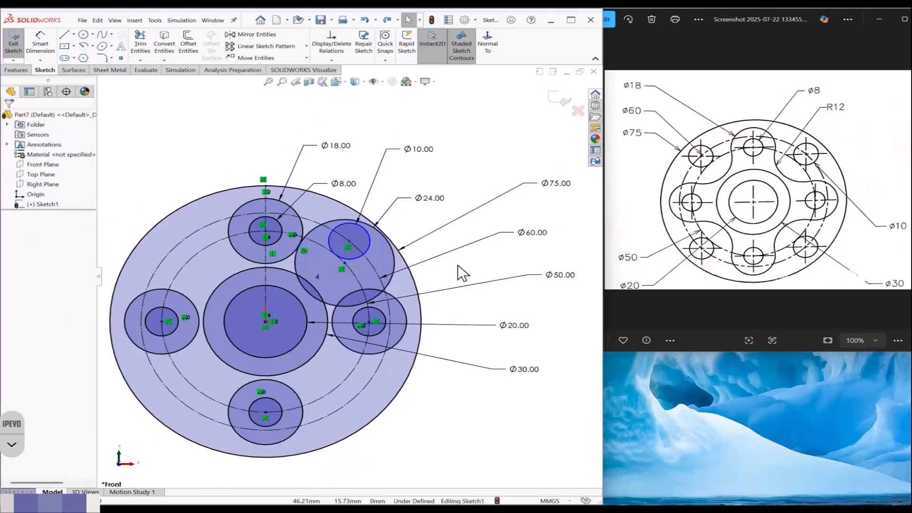
left_click(350, 241)
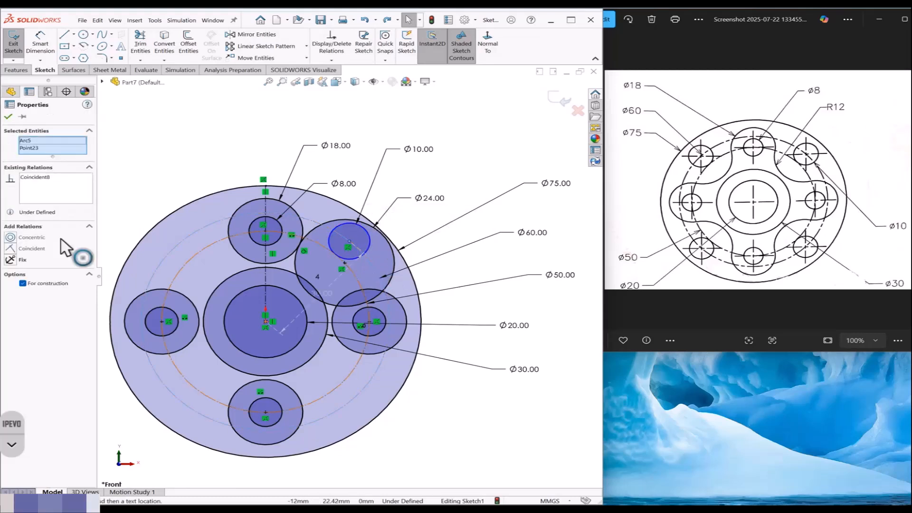
left_click(468, 161)
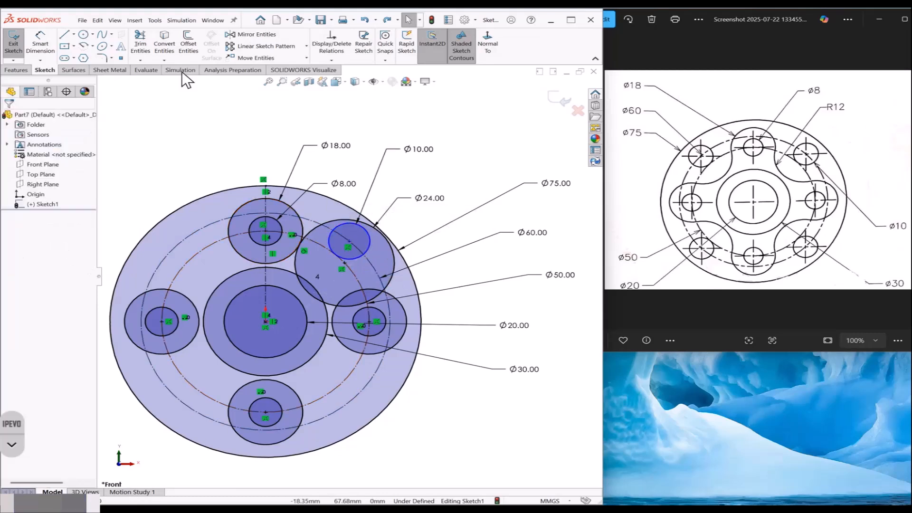
Step: Draw a diagonal centerline from the origin up to the right, ending beyond the 75 mm outer circle
left_click(74, 35)
left_click(73, 59)
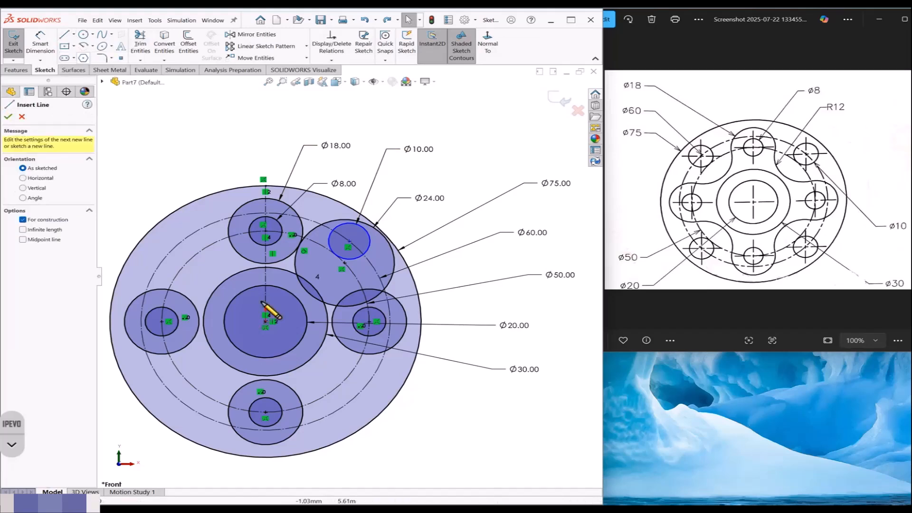
left_click(266, 322)
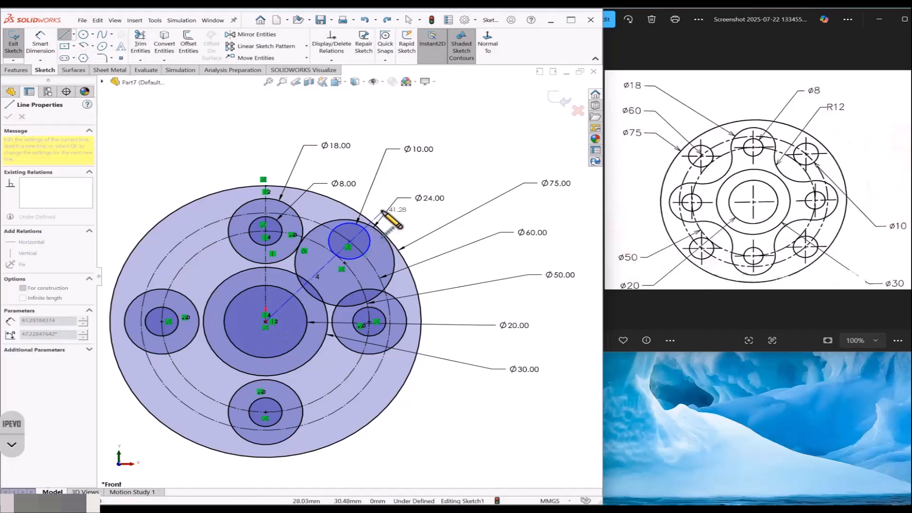
left_click(433, 194)
key("Escape")
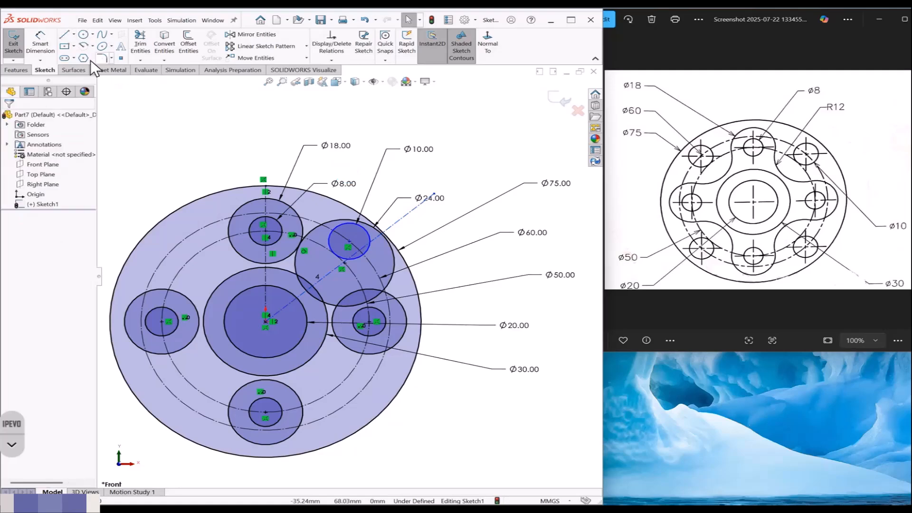
Step: Dimension the angle between the vertical centerline and the diagonal centerline as 45 degrees
left_click(267, 276)
left_click(299, 295)
left_click(287, 284)
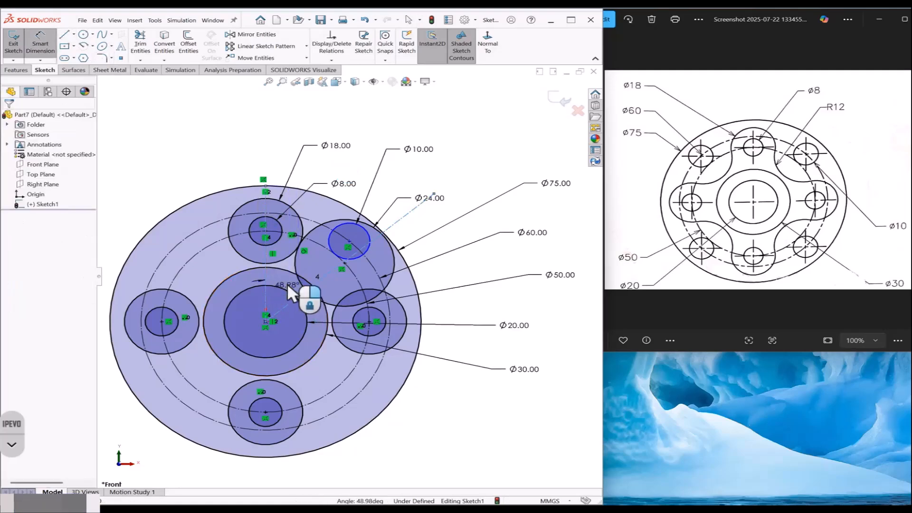
type("45")
key("Return")
key("Escape")
Step: Make the centre of the 10 mm circle coincident with the 45-degree centerline
scroll(337, 250, "down", 5)
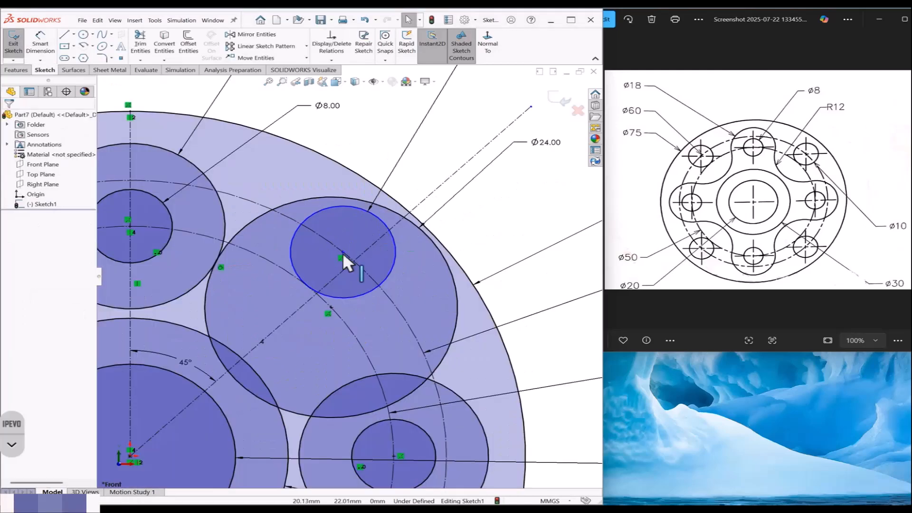
left_click(343, 252)
left_click(358, 257, "ctrl")
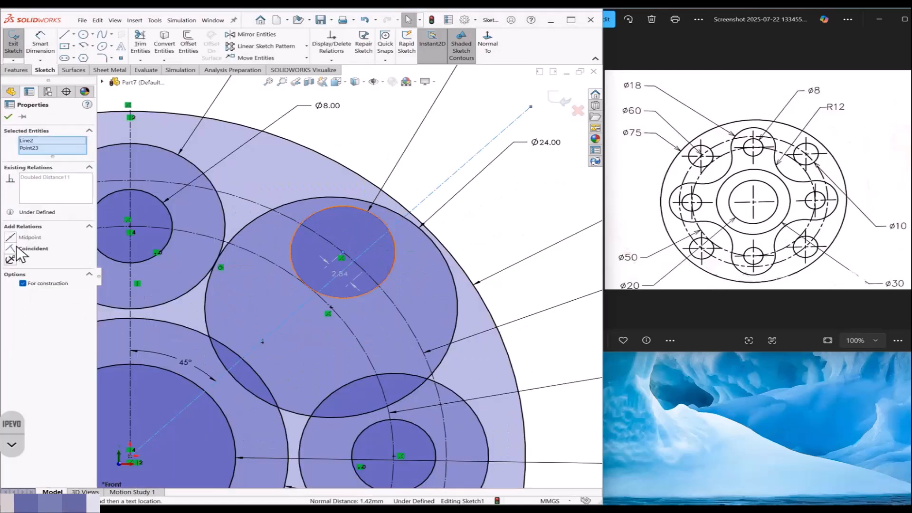
left_click(40, 248)
scroll(352, 277, "up", 3)
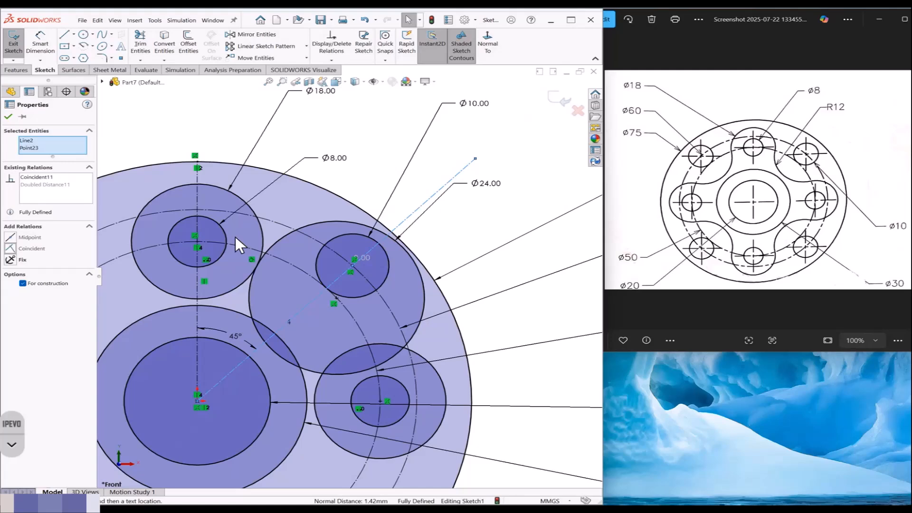
Step: Delete the existing 24 mm circle between the top and right 18 mm circles, together with its dimension and relations
left_click(468, 235)
left_click(422, 278)
key("Delete")
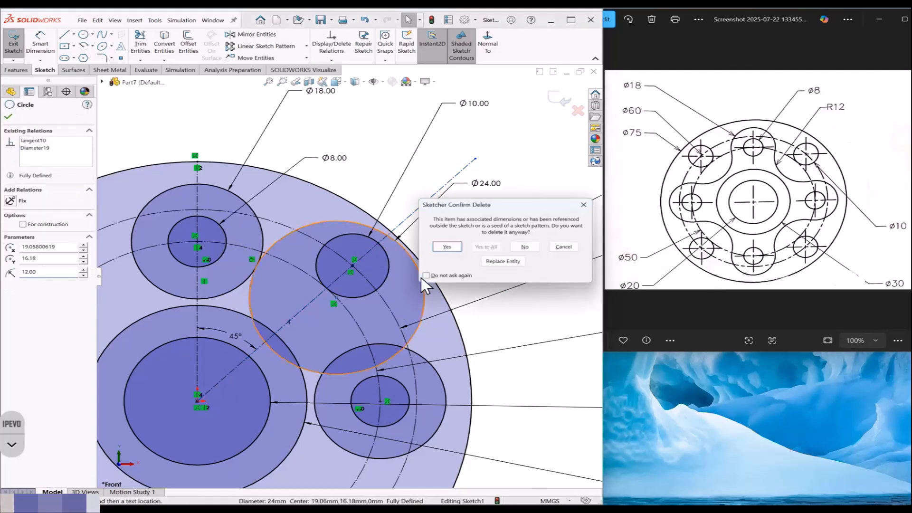
left_click(444, 249)
scroll(413, 257, "up", 1)
scroll(417, 260, "up", 2)
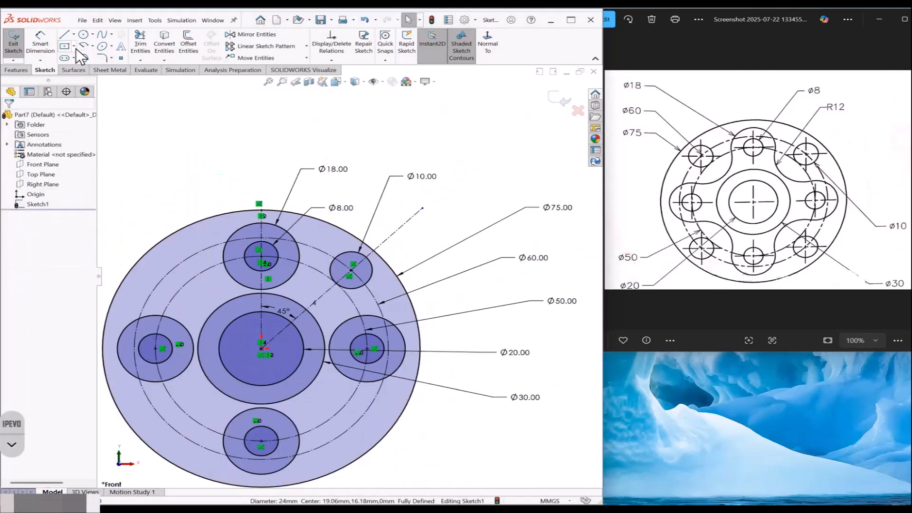
Step: Sketch a new circle between the top and right 18 mm circles, with its centre on the 45-degree centerline
left_click(83, 34)
scroll(349, 304, "down", 3)
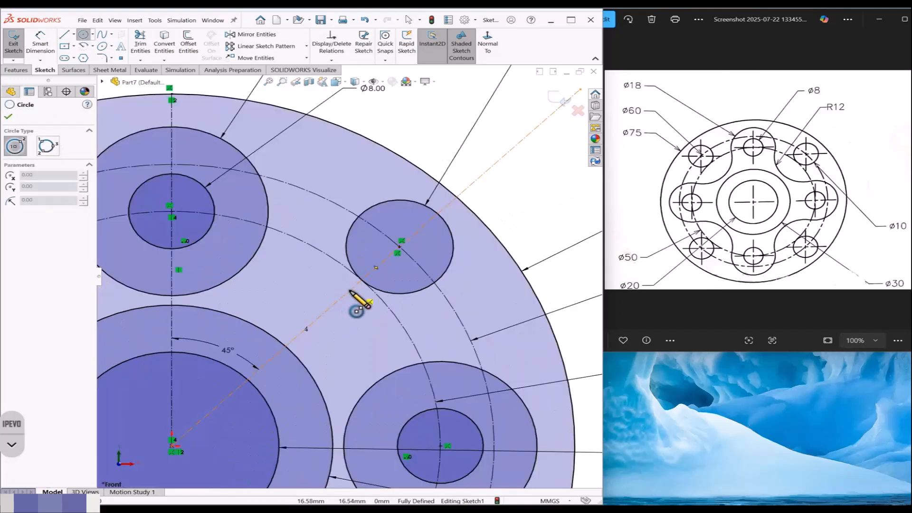
left_click(351, 290)
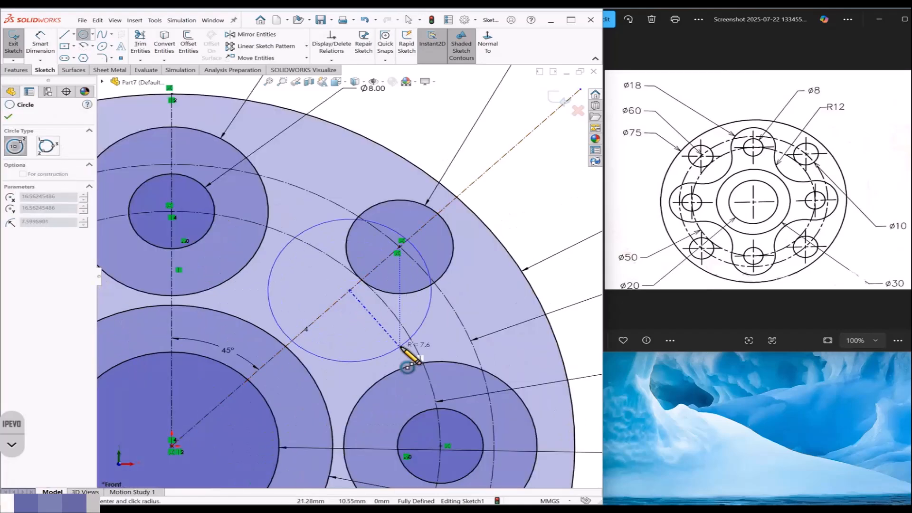
left_click(266, 264)
key("Escape")
Step: Make the new circle on the 45-degree centerline tangent to the top 18 mm circle
left_click(266, 264)
left_click(246, 254, "ctrl")
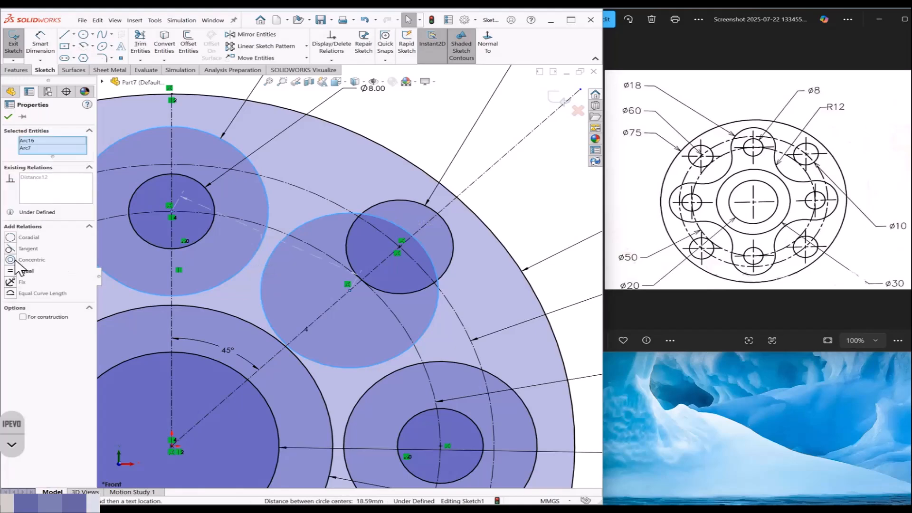
left_click(19, 270)
left_click(393, 135)
scroll(361, 285, "up", 2)
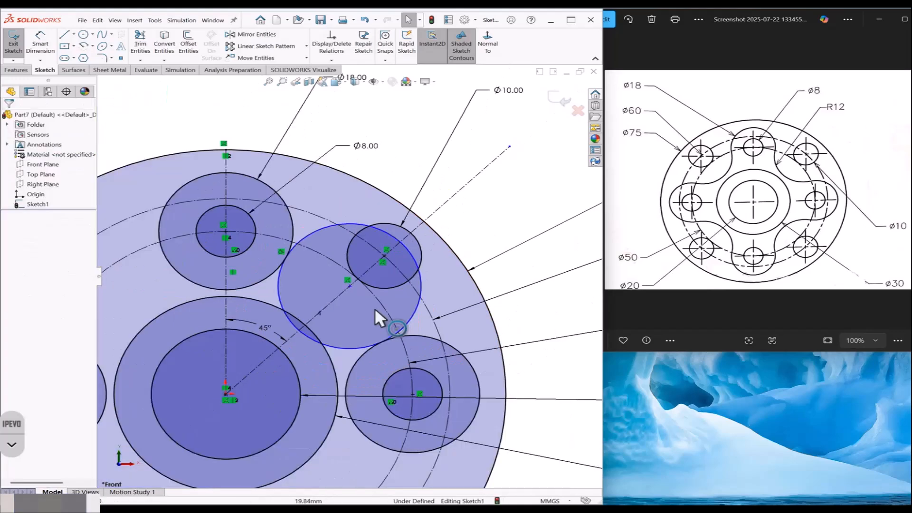
Step: Make the new circle on the 45-degree centerline tangent to the right 18 mm circle
left_click(356, 348)
left_click(361, 356, "ctrl")
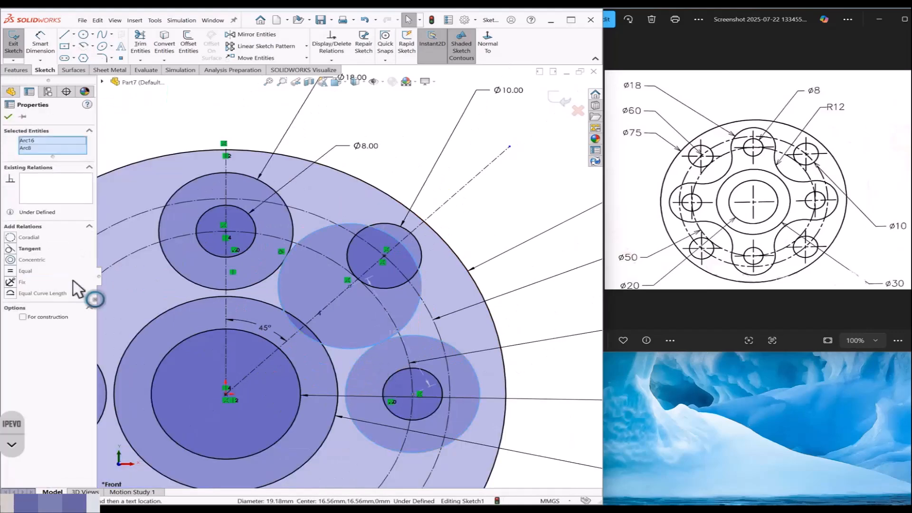
left_click(11, 249)
left_click(332, 159)
scroll(332, 159, "up", 2)
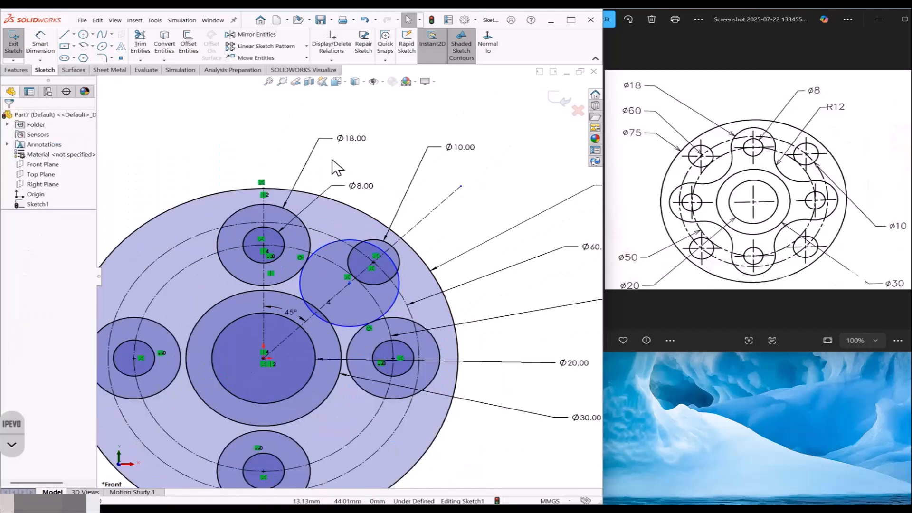
left_click(46, 49)
left_click(323, 242)
left_click(378, 209)
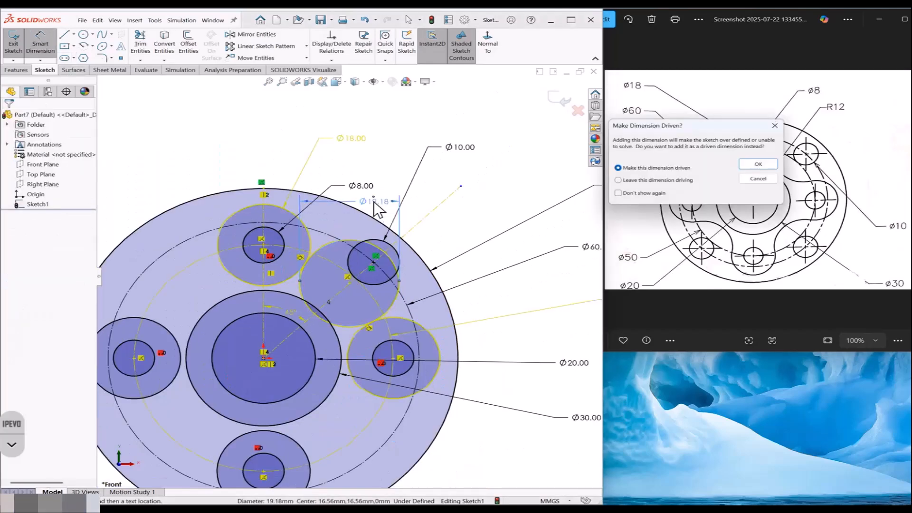
left_click(759, 179)
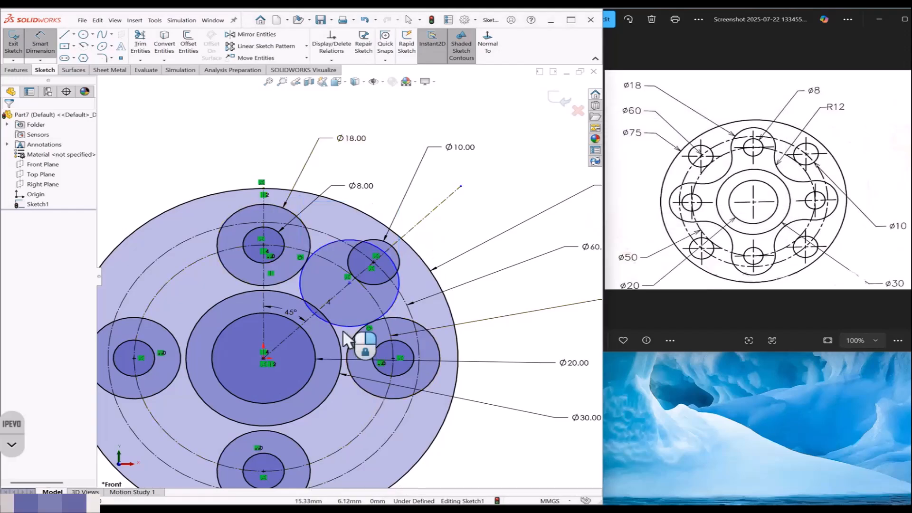
Step: Dimension the circle tangent to the top and right 18 mm circles with a diameter of 24 mm
scroll(343, 285, "down", 2)
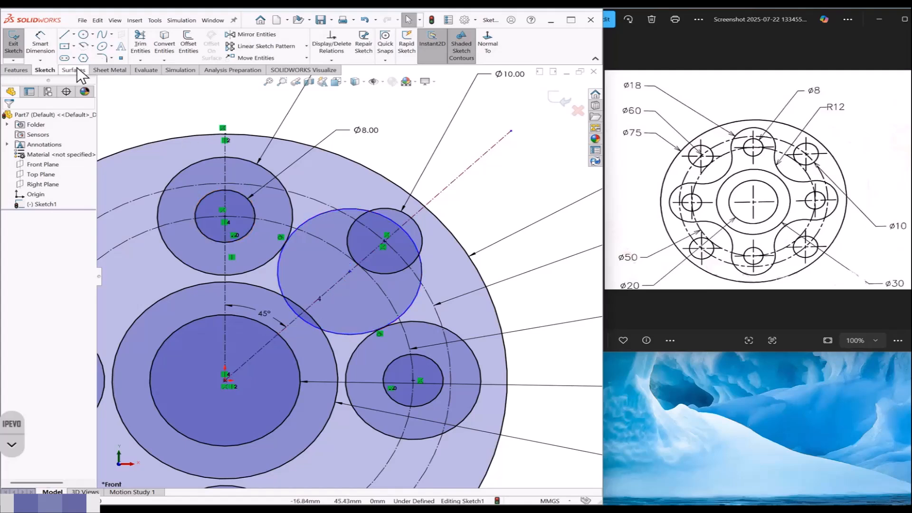
left_click(40, 43)
left_click(315, 215)
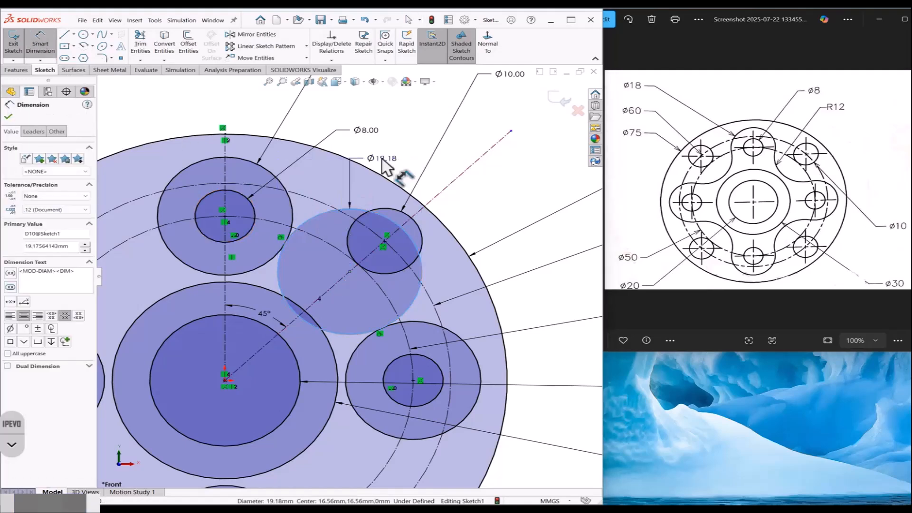
left_click(384, 159)
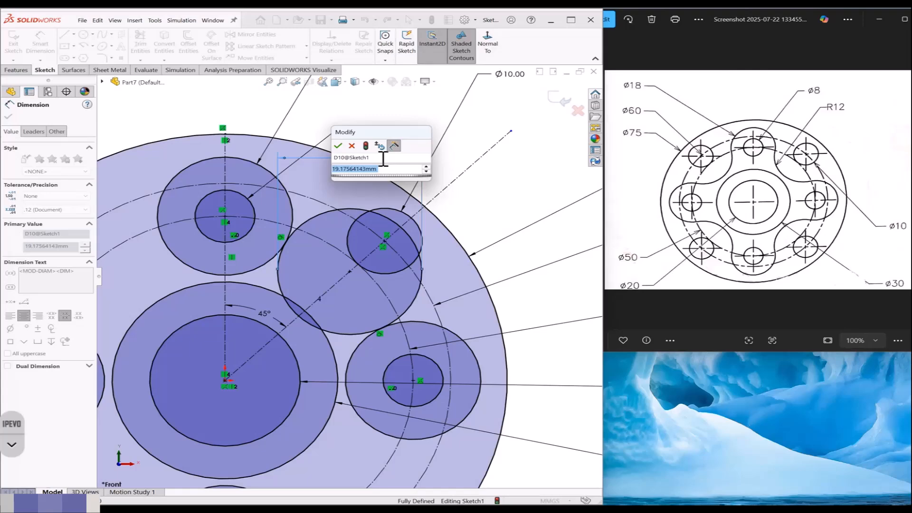
type("24")
key("Return")
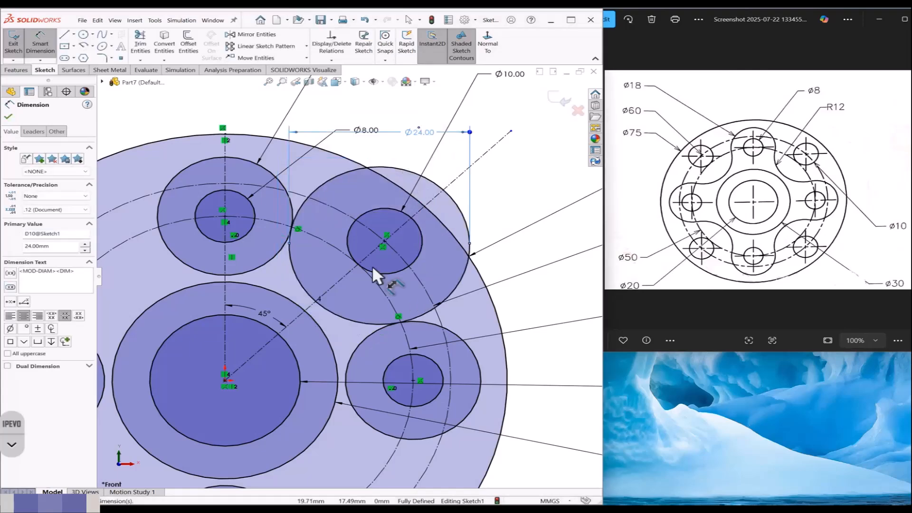
key("Escape")
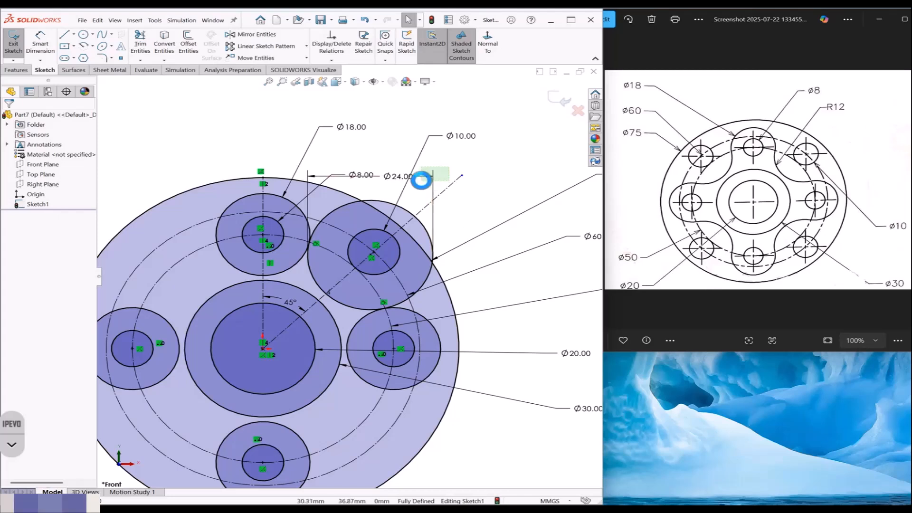
Step: Move the tangent circle's 24 mm dimension clear of the flange and display it as a radius
mouse_move(421, 180)
left_mouse_down()
mouse_move(469, 199)
mouse_move(434, 193)
mouse_move(497, 193)
left_mouse_up()
left_click(499, 212)
scroll(462, 236, "up", 2)
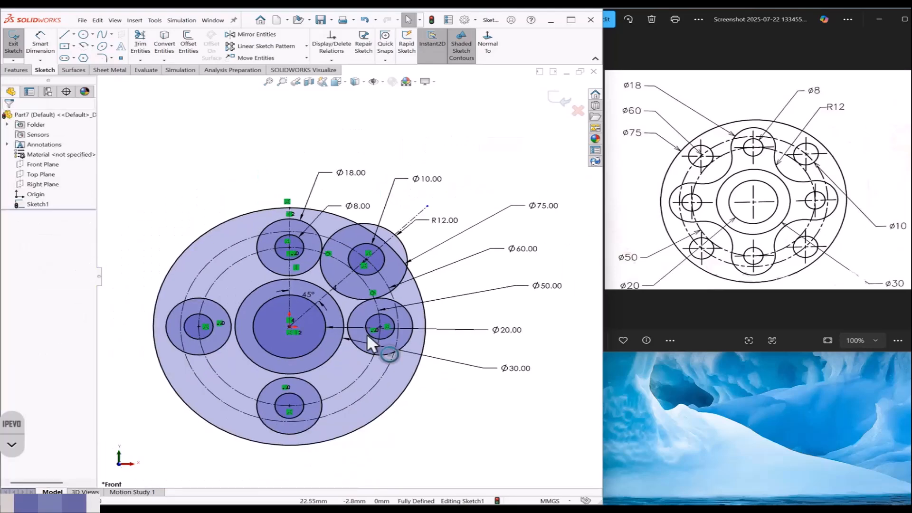
scroll(367, 332, "down", 2)
scroll(361, 261, "up", 2)
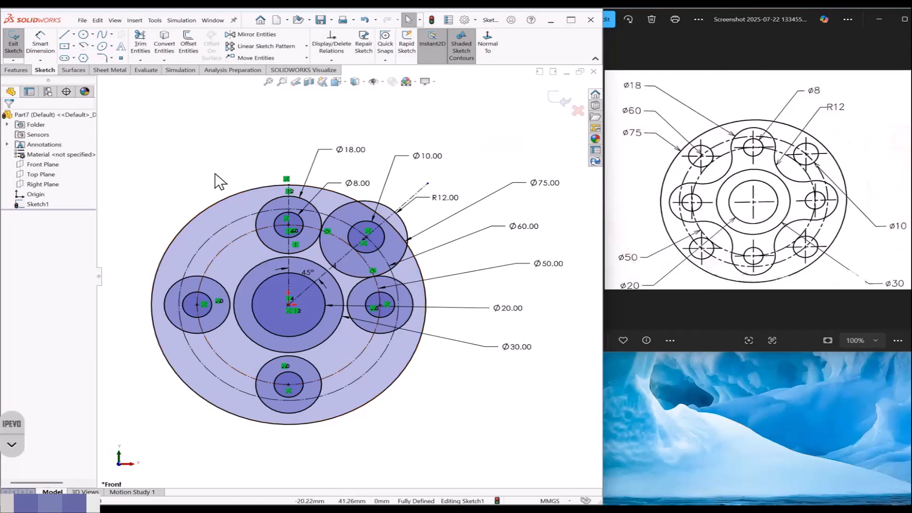
Step: Trim away the R12 circle's outer portion between the top and right 18 mm circles
left_click(141, 39)
scroll(326, 231, "down", 3)
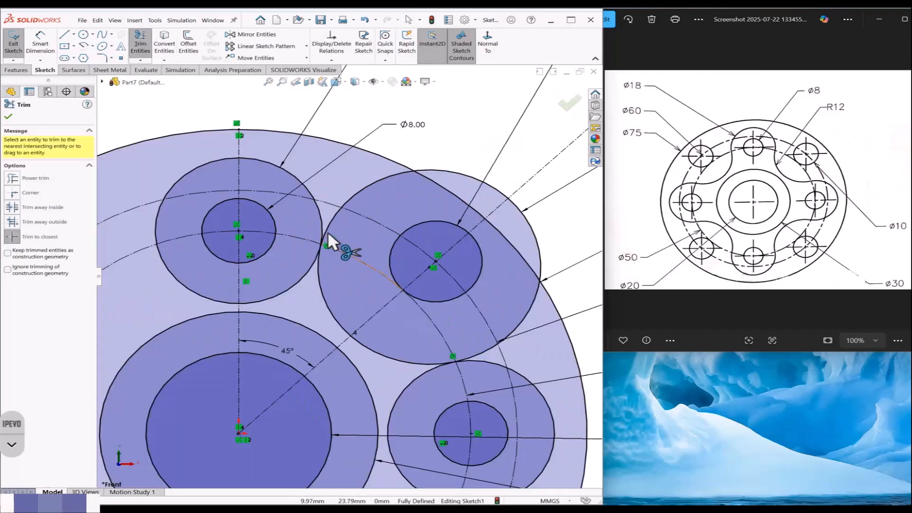
left_click(327, 231)
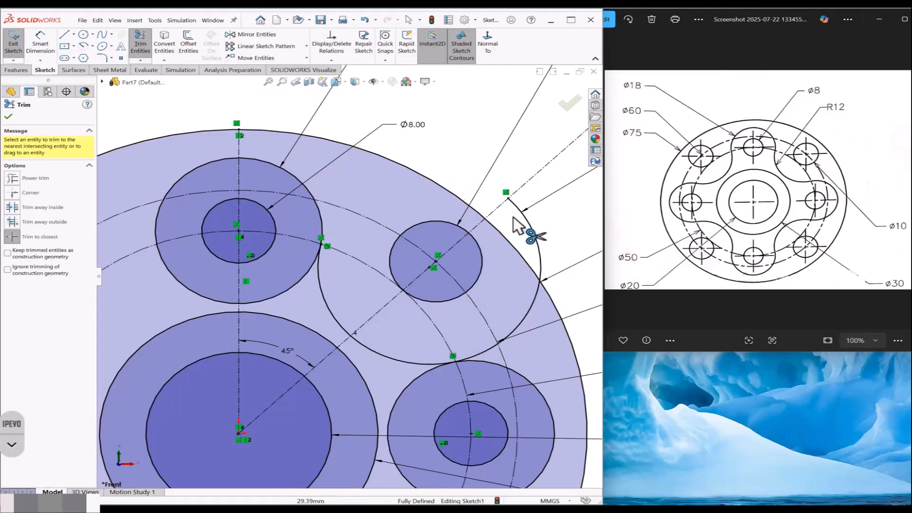
scroll(485, 366, "down", 5)
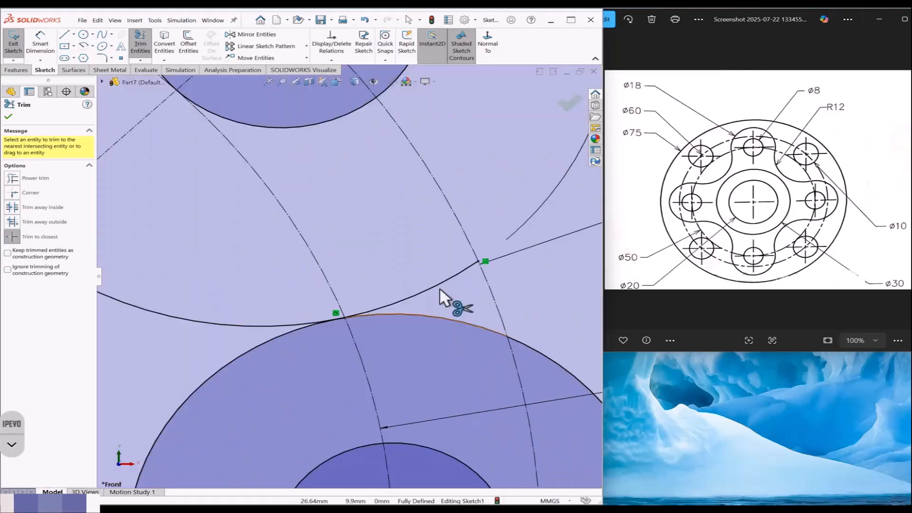
left_click(439, 286)
scroll(430, 284, "up", 4)
Step: Trim the top 18 mm circle's lower-right arc and the short leftover arcs beside the R12 arc's two tangent points
scroll(247, 198, "down", 3)
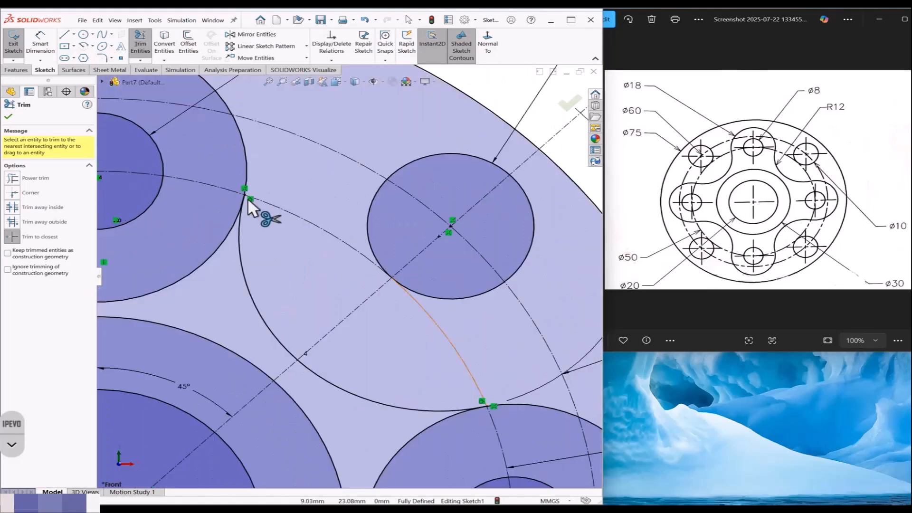
left_click(275, 258)
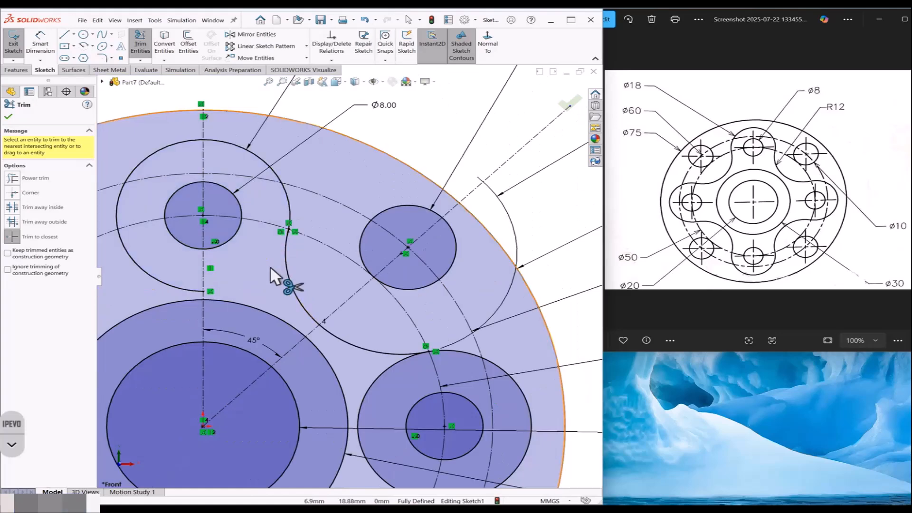
scroll(270, 266, "down", 5)
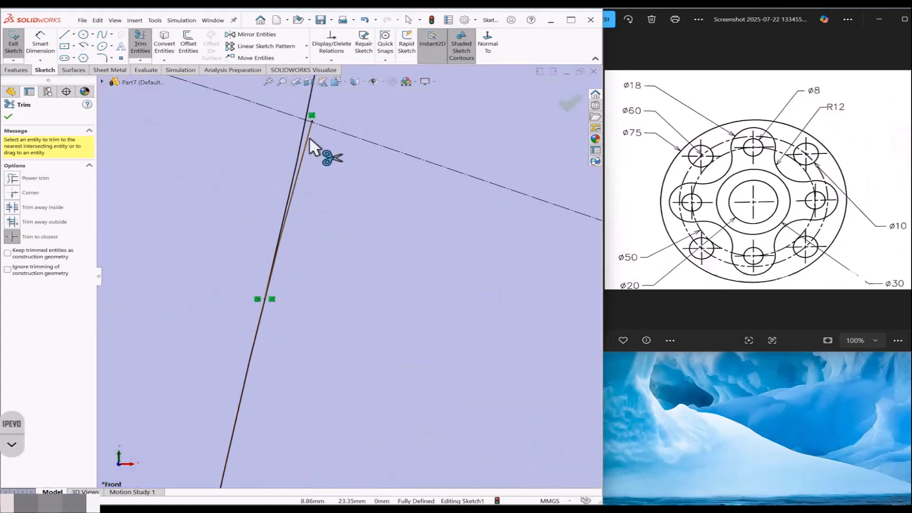
scroll(307, 219, "up", 6)
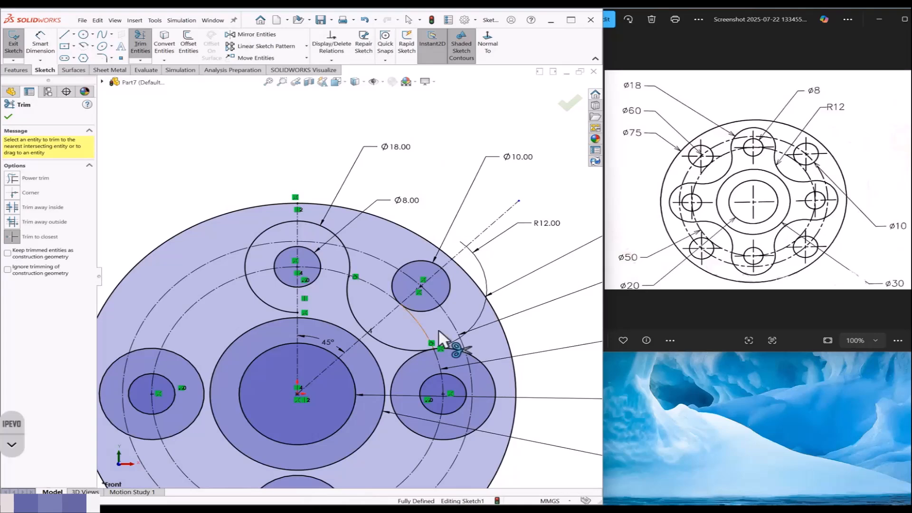
scroll(367, 321, "down", 8)
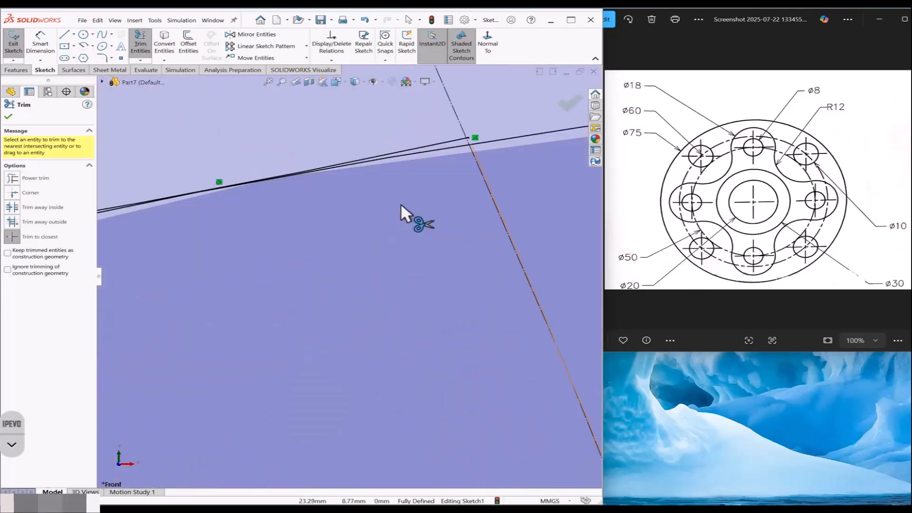
left_click(448, 141)
scroll(383, 190, "up", 3)
scroll(360, 274, "up", 5)
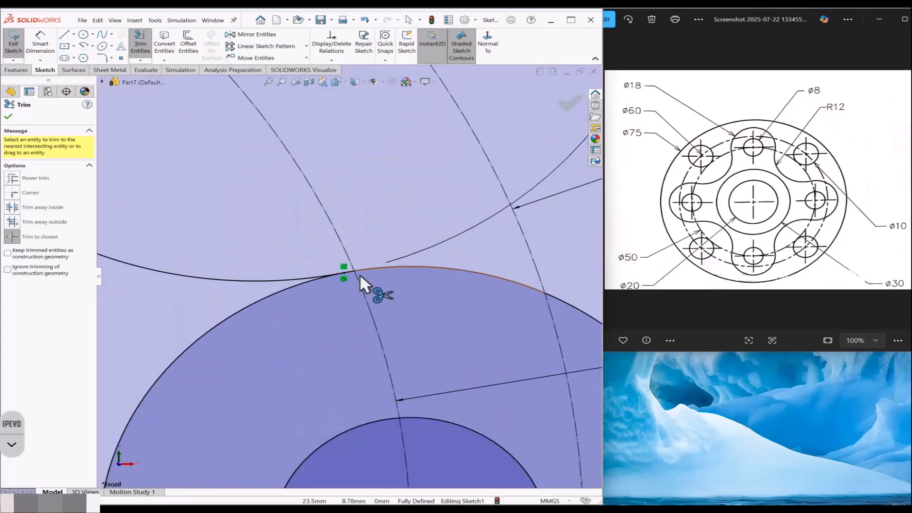
Step: Trim the inner arc of the right 18 mm circle and the lower-left arc of the top 18 mm circle
scroll(345, 280, "down", 4)
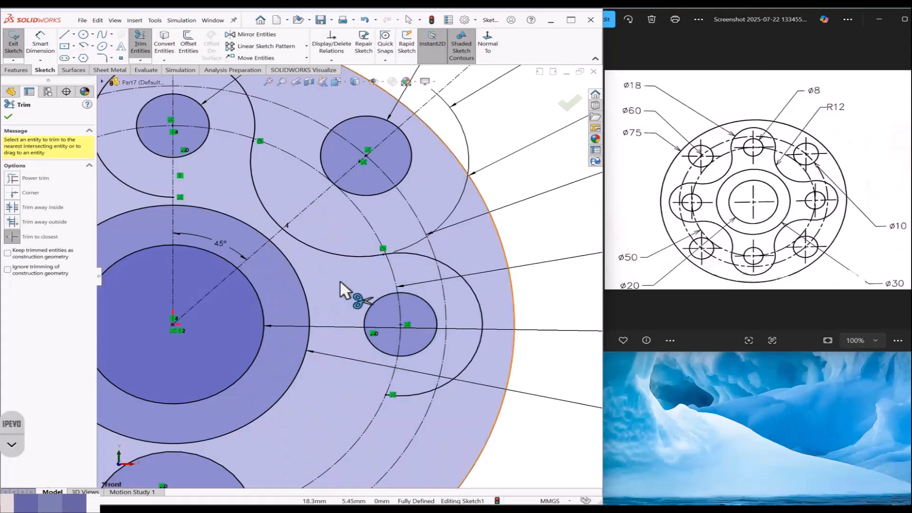
scroll(341, 279, "up", 2)
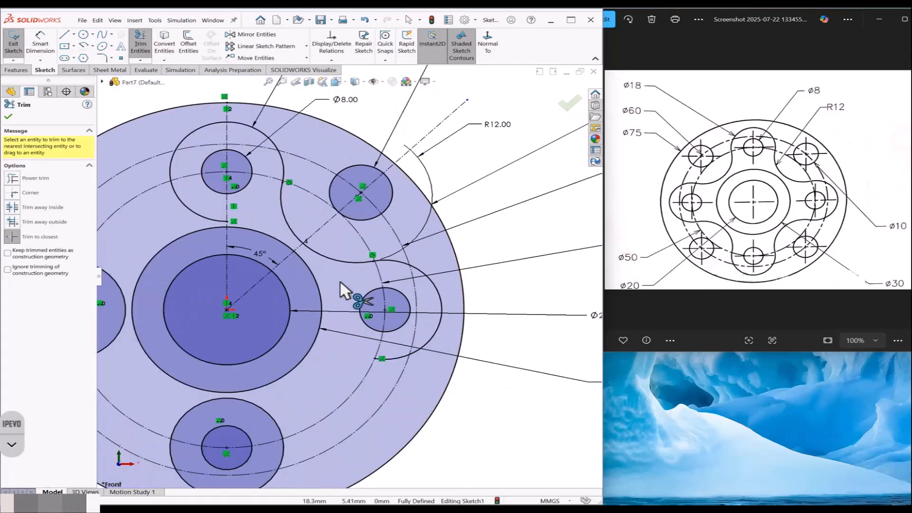
scroll(340, 281, "up", 2)
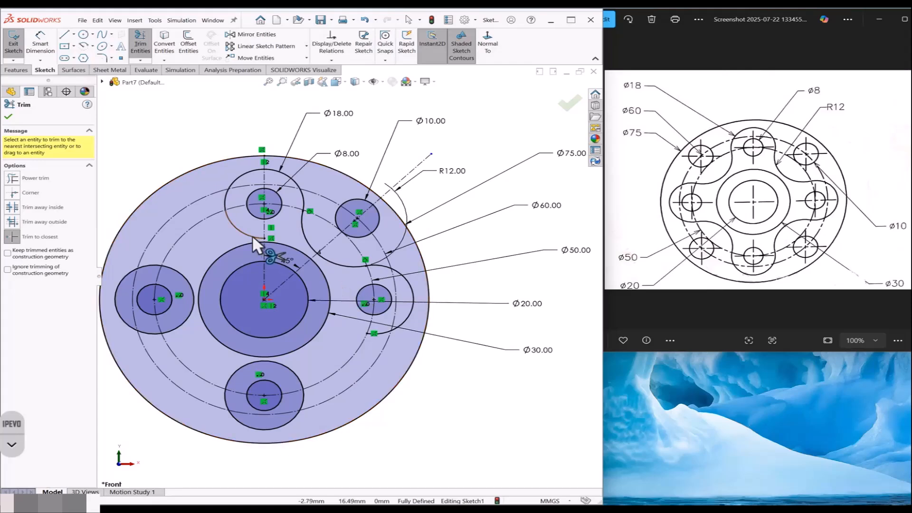
key("Escape")
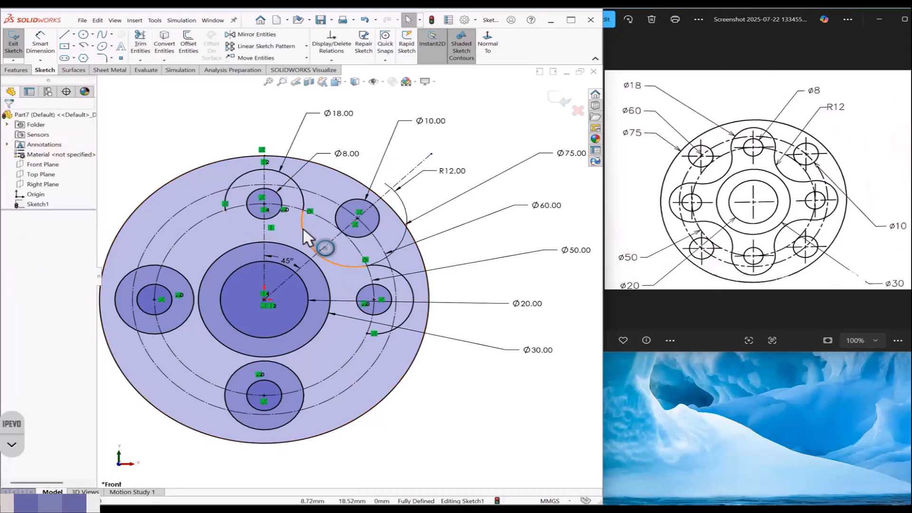
Step: Try a circular pattern of the 10 mm circle and R12 arc with 4 instances over 360 degrees about the origin, and undo it
left_click(304, 227)
left_click(336, 224, "ctrl")
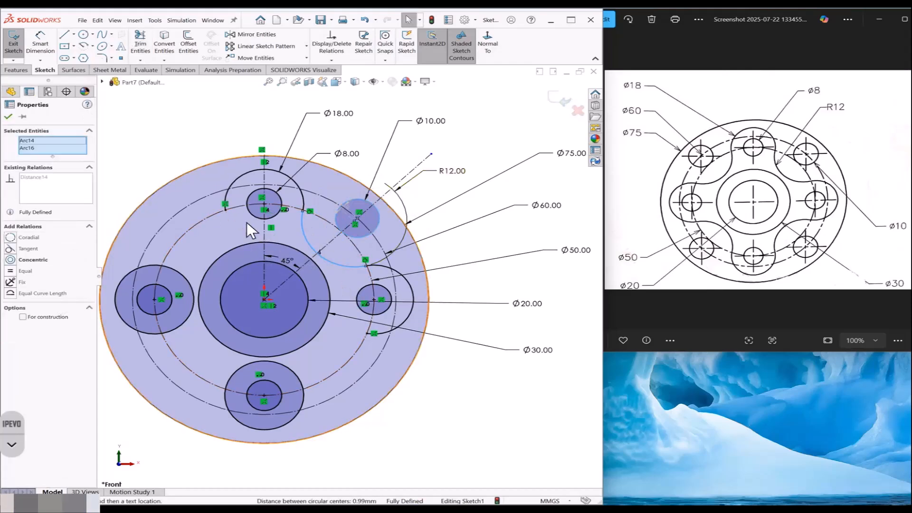
left_click(307, 46)
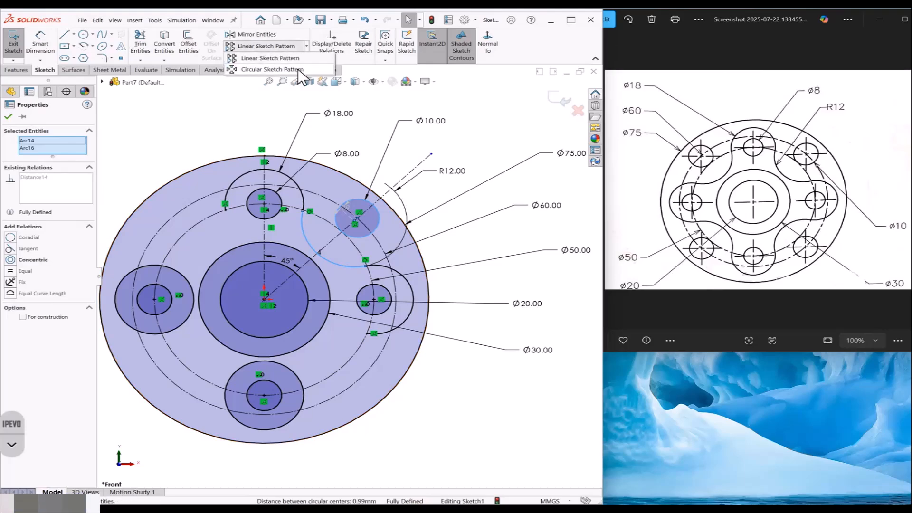
left_click(298, 70)
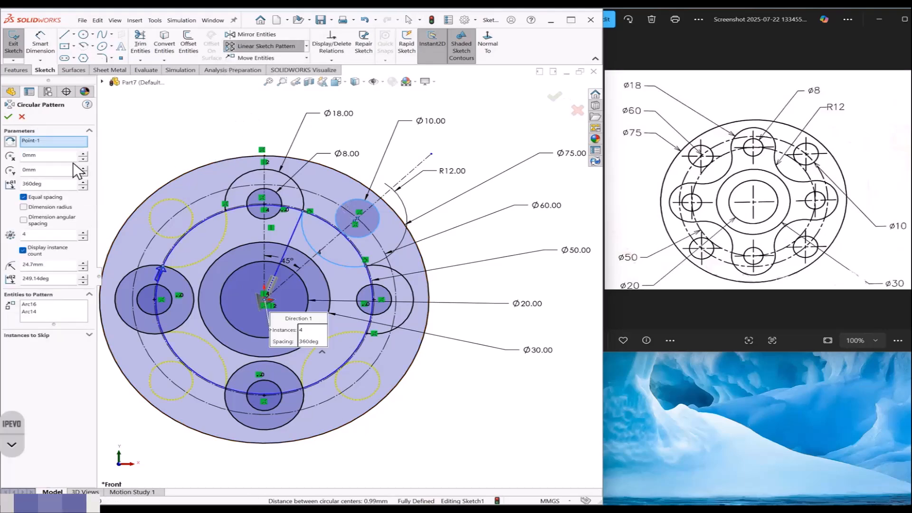
key("Return")
scroll(208, 196, "down", 5)
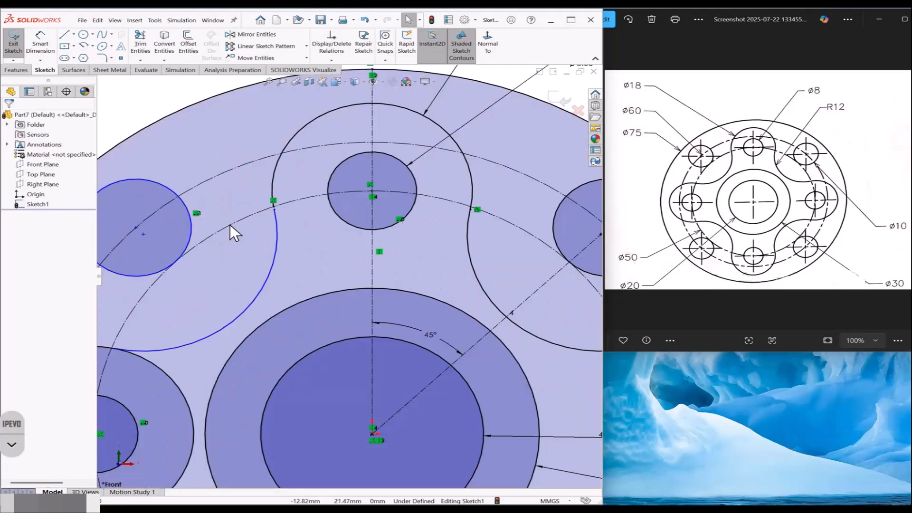
key("ctrl+z")
key("ctrl+z")
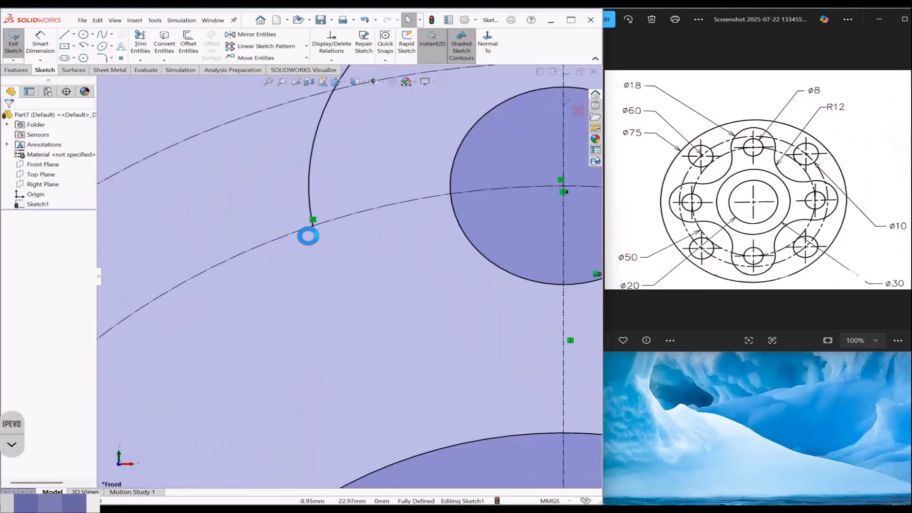
Step: Circular-pattern the R12 arc and the 10 mm circle about the origin with 4 equally spaced instances over 360 degrees
scroll(271, 244, "up", 5)
scroll(272, 245, "up", 4)
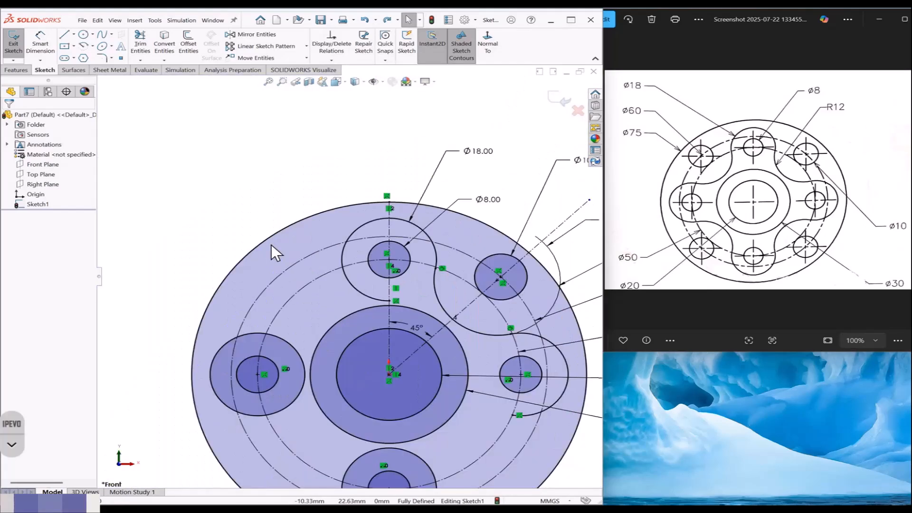
left_click(307, 46)
left_click(287, 71)
left_click(440, 303)
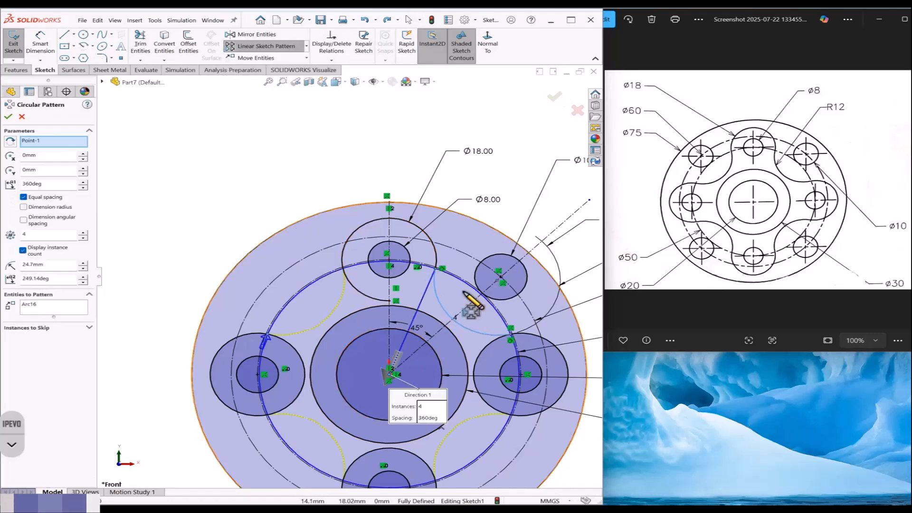
left_click(8, 117)
Step: Add a tangent relation between the upper-left patterned R12 arc and the top 18 mm circle's arc
scroll(347, 279, "up", 3)
scroll(347, 284, "down", 8)
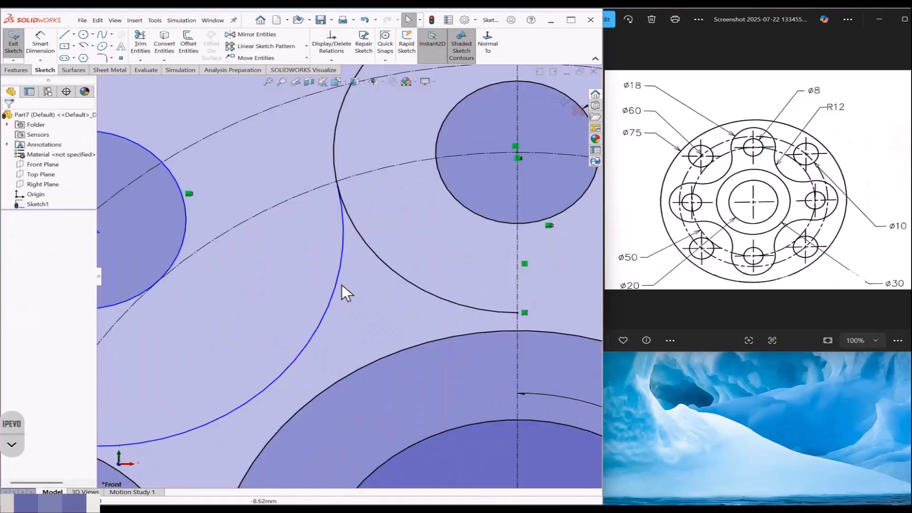
left_click(343, 253)
left_click(356, 227, "ctrl")
left_click(9, 249)
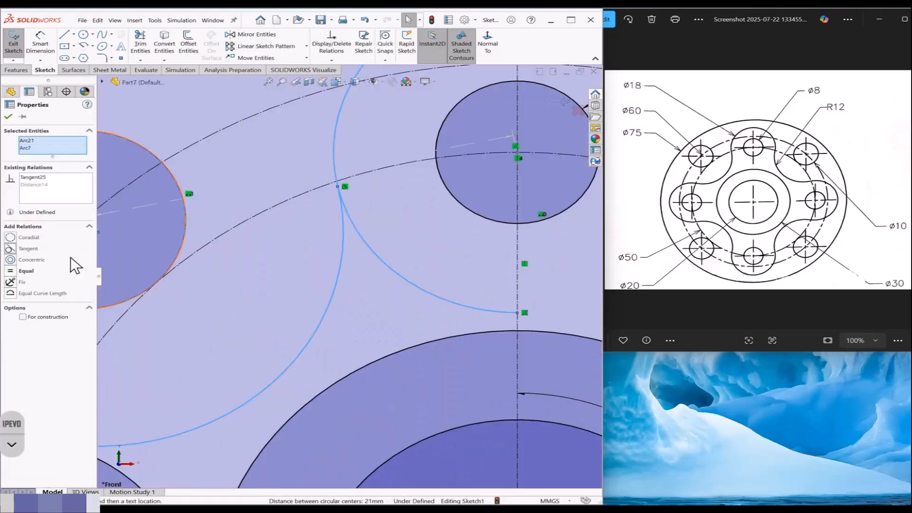
left_click(258, 267)
Step: Trim the inner arcs of the top, left, bottom and right 18 mm circles to form the lobed profile
left_click(165, 50)
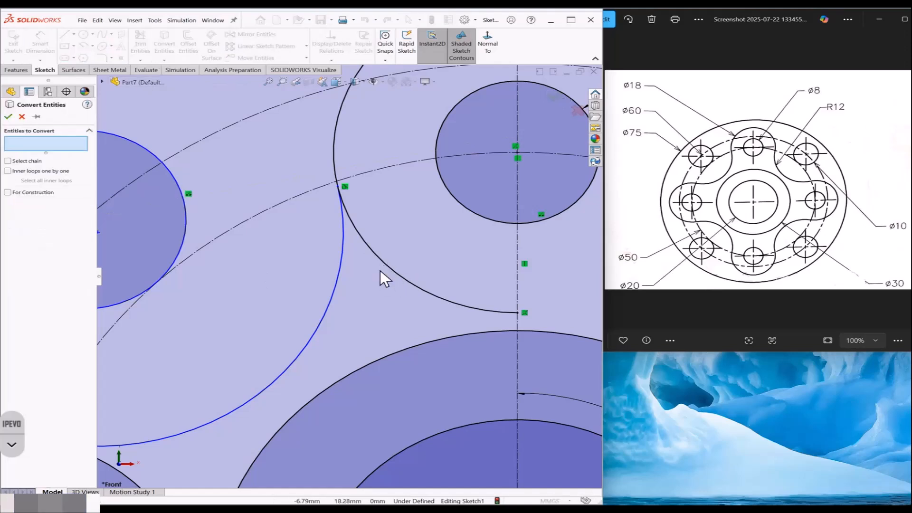
left_click(21, 117)
left_click(140, 41)
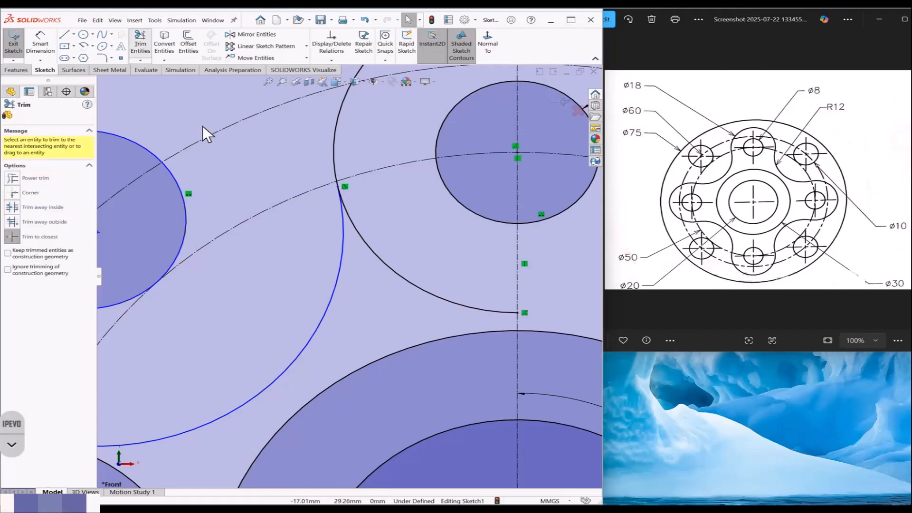
left_click(396, 272)
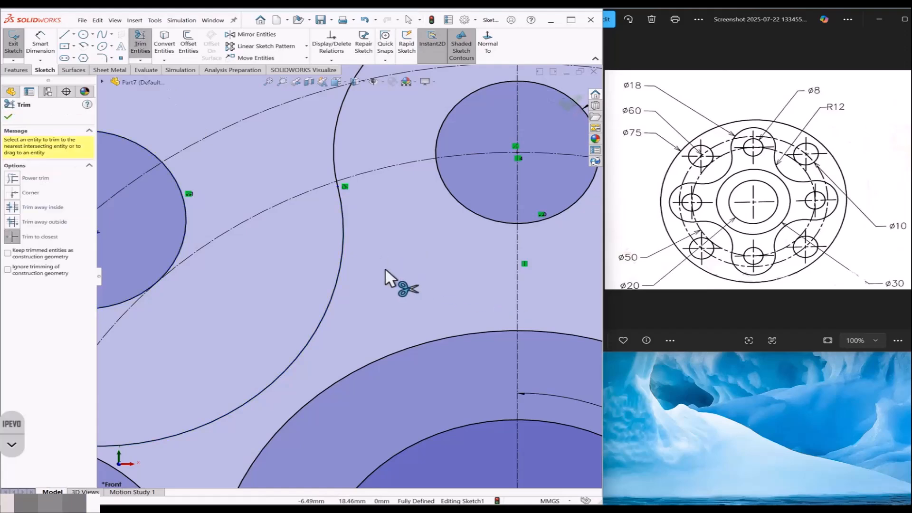
scroll(385, 267, "up", 5)
left_click(304, 290)
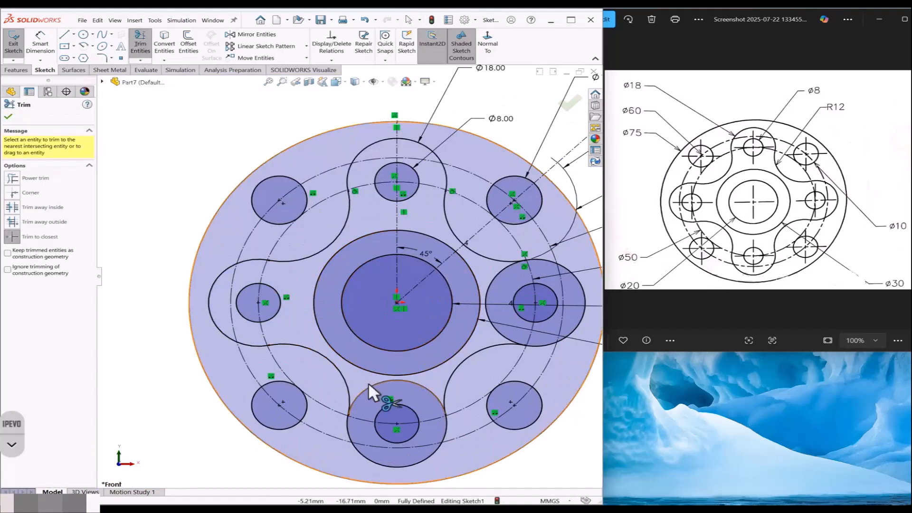
left_click(371, 383)
left_click(492, 327)
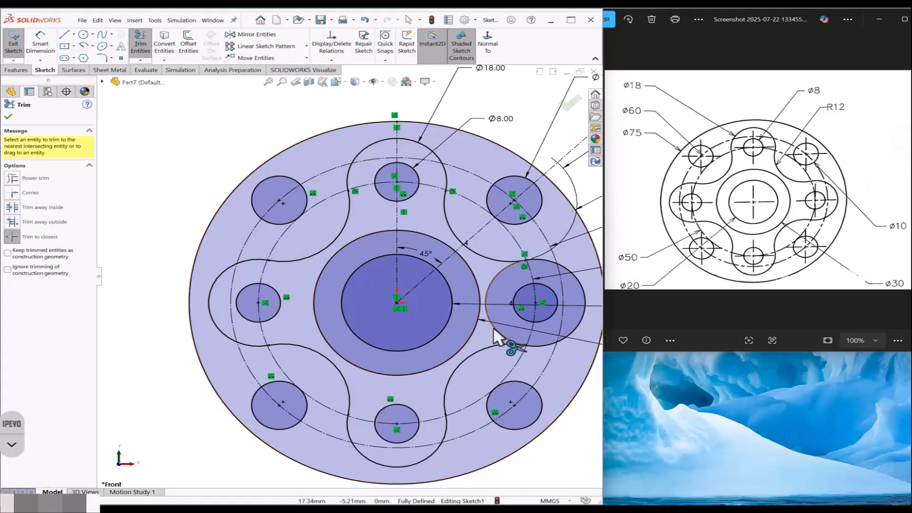
scroll(458, 381, "up", 3)
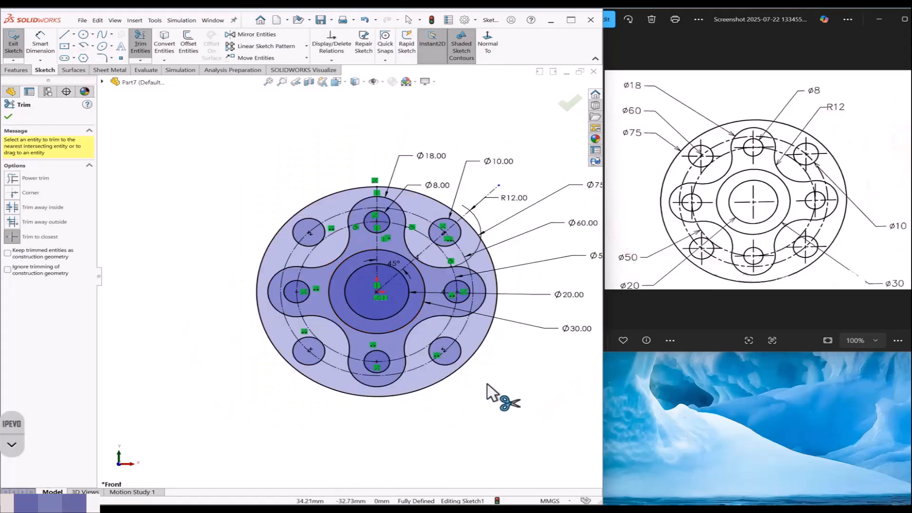
key("Escape")
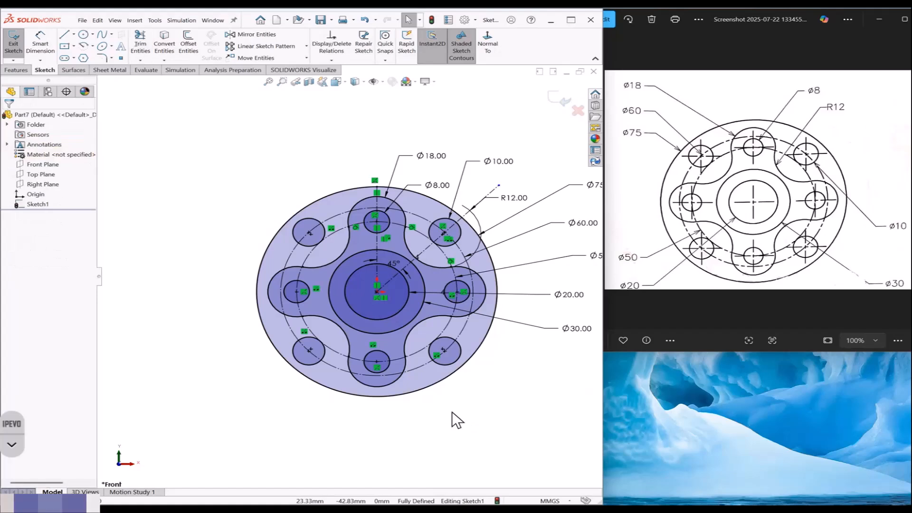
Step: Bring up the curved-slot plate reference drawing and arrange it beside a slightly narrowed SOLIDWORKS window
scroll(476, 347, "down", 2)
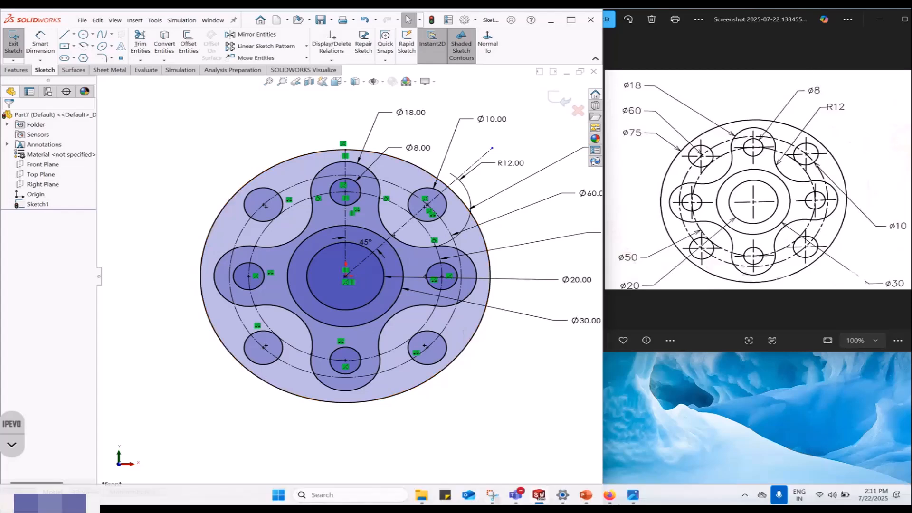
mouse_move(632, 496)
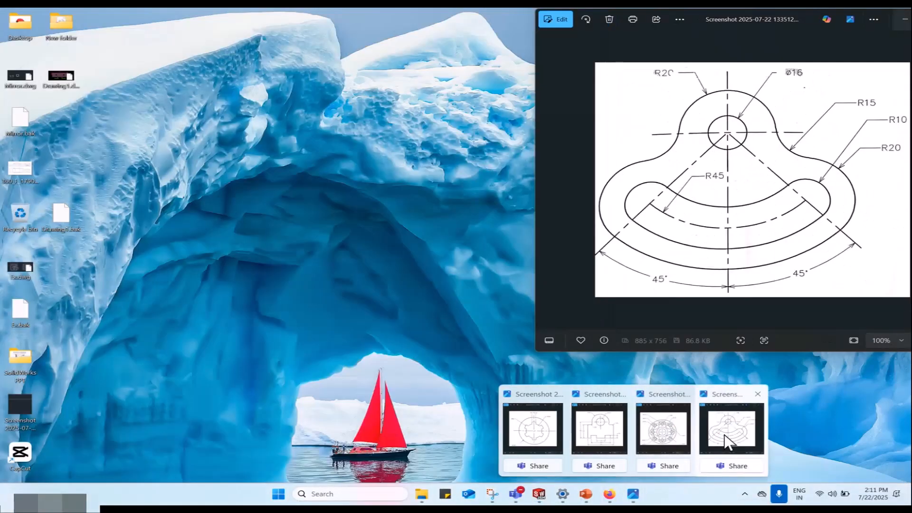
left_click(732, 427)
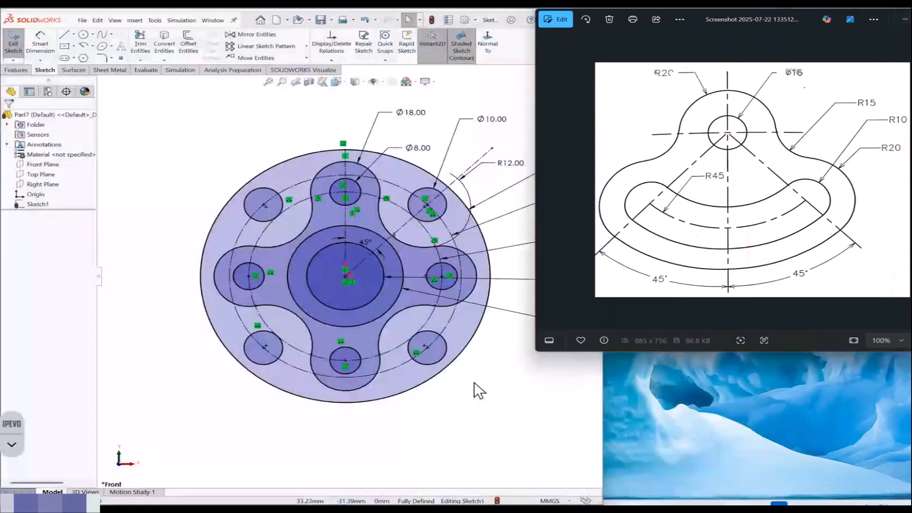
left_click(504, 392)
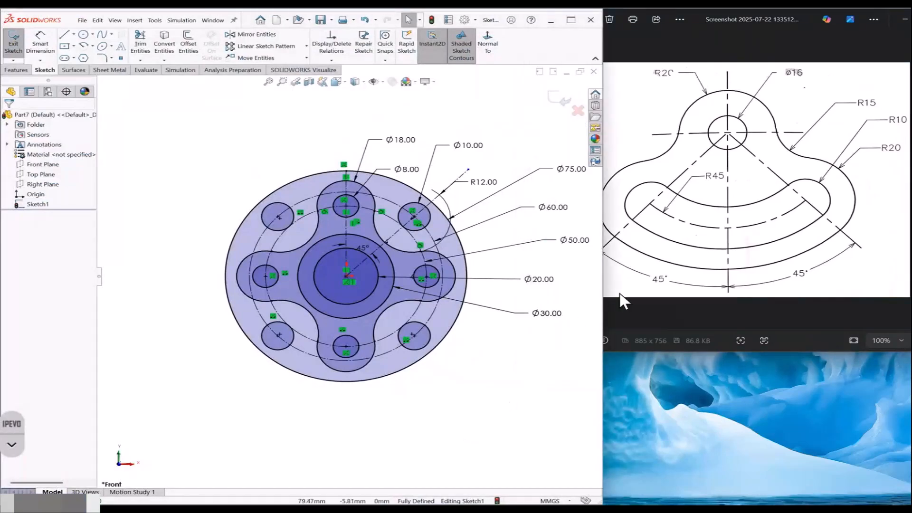
left_click_drag(691, 26, 742, 15)
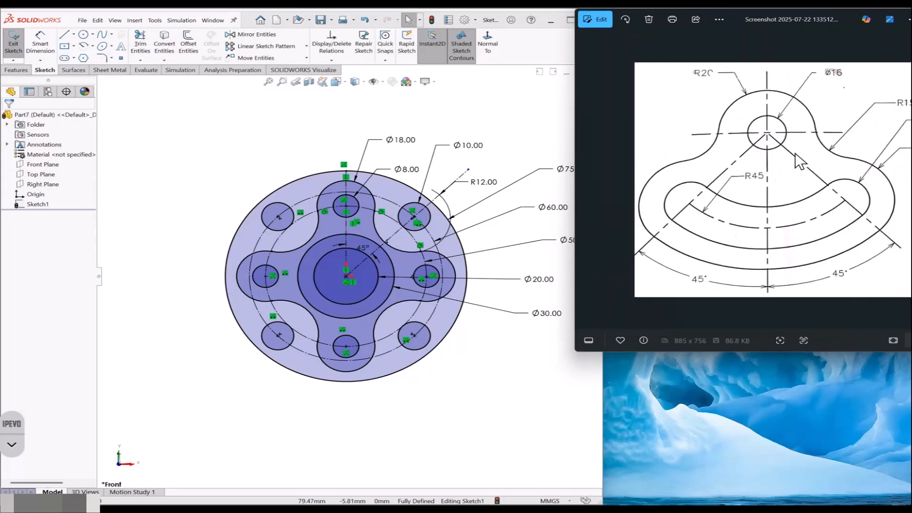
left_click_drag(789, 17, 749, 10)
left_click(530, 124)
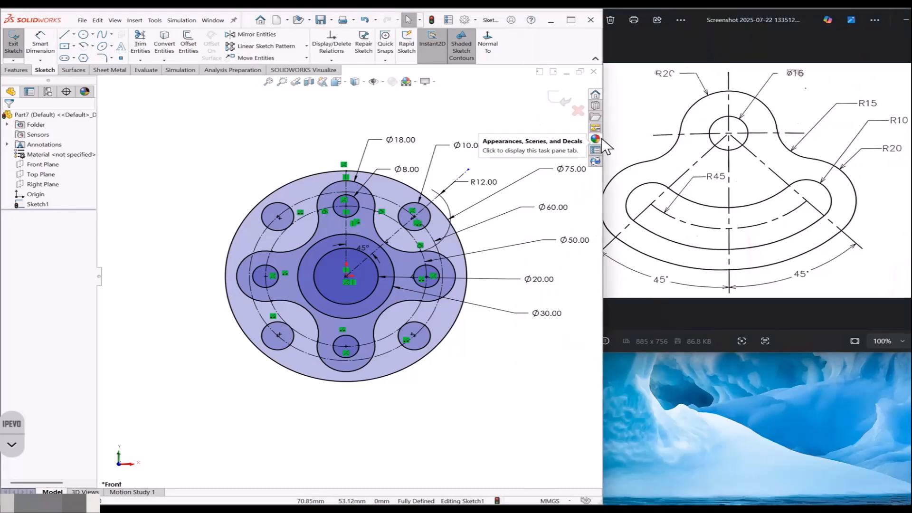
left_click_drag(598, 138, 593, 139)
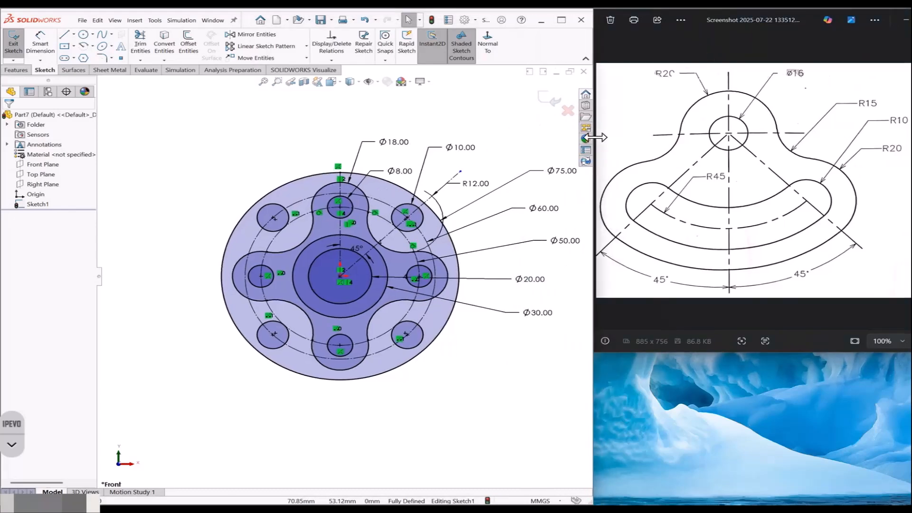
left_click(460, 215)
left_click(543, 217)
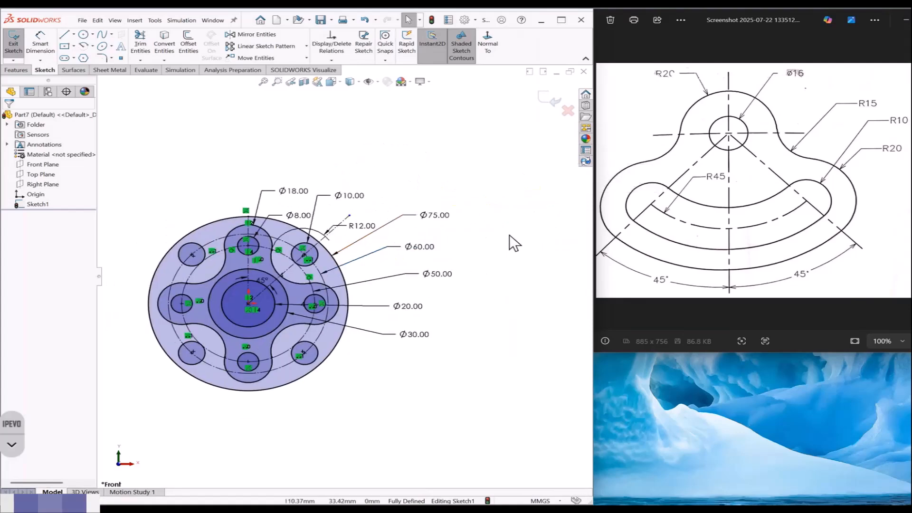
scroll(162, 331, "up", 1)
scroll(162, 332, "down", 2)
scroll(223, 327, "up", 3)
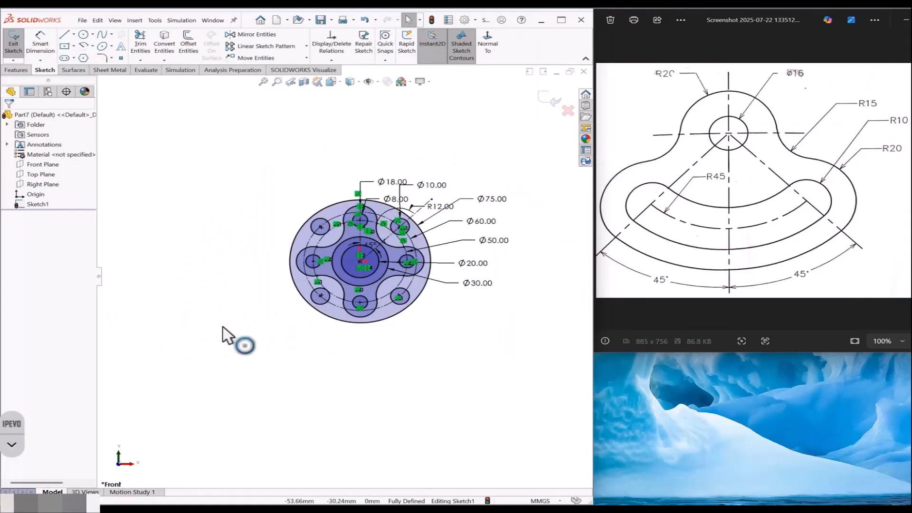
scroll(481, 249, "down", 1)
scroll(535, 250, "down", 1)
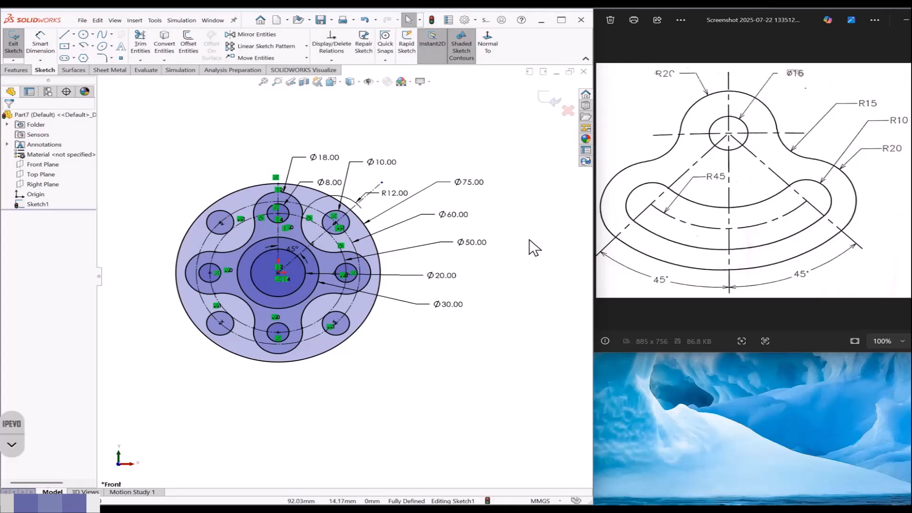
Step: Create a new part document and open a sketch on the Front Plane
key("ctrl+n")
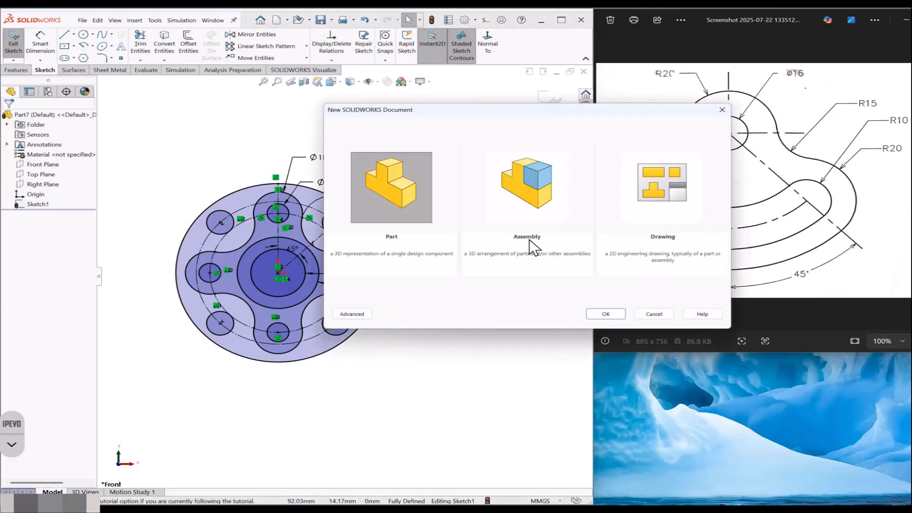
left_click(603, 314)
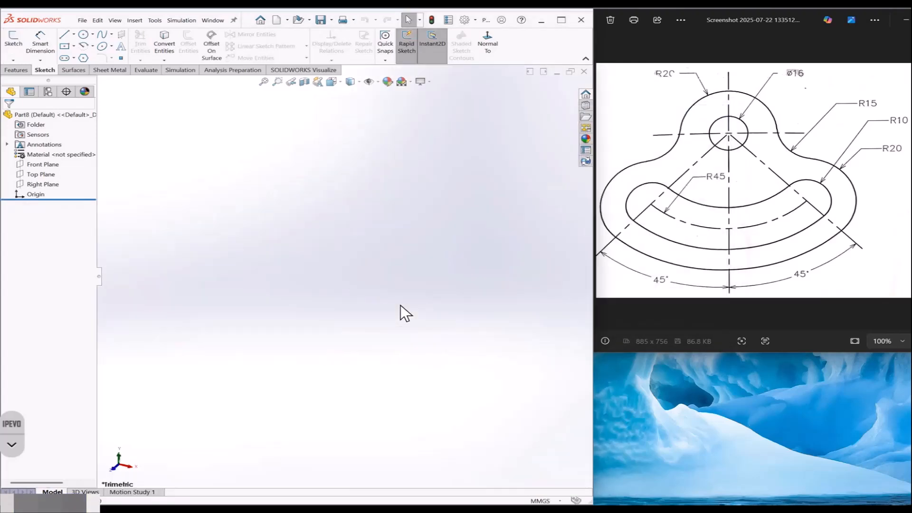
left_click(53, 165)
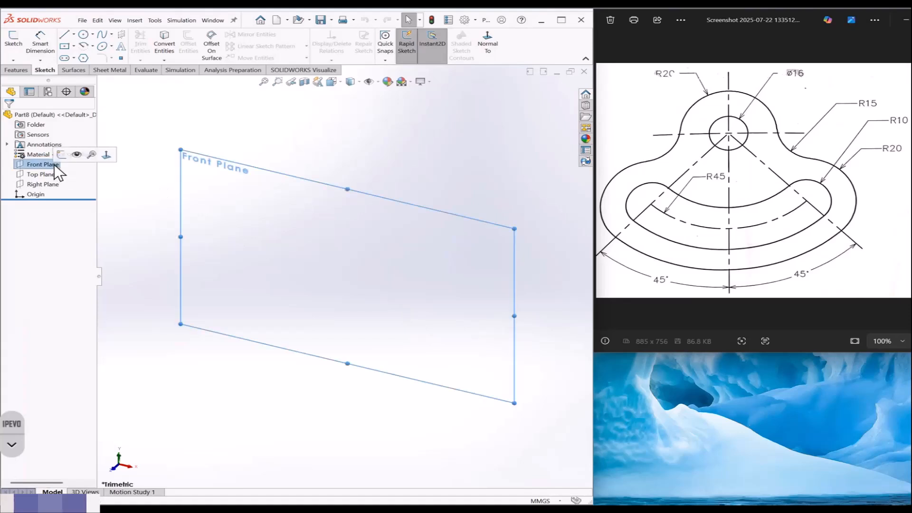
left_click(72, 153)
Step: Sketch two concentric circles centred on the origin, the outer one about 67 mm in diameter
left_click(83, 35)
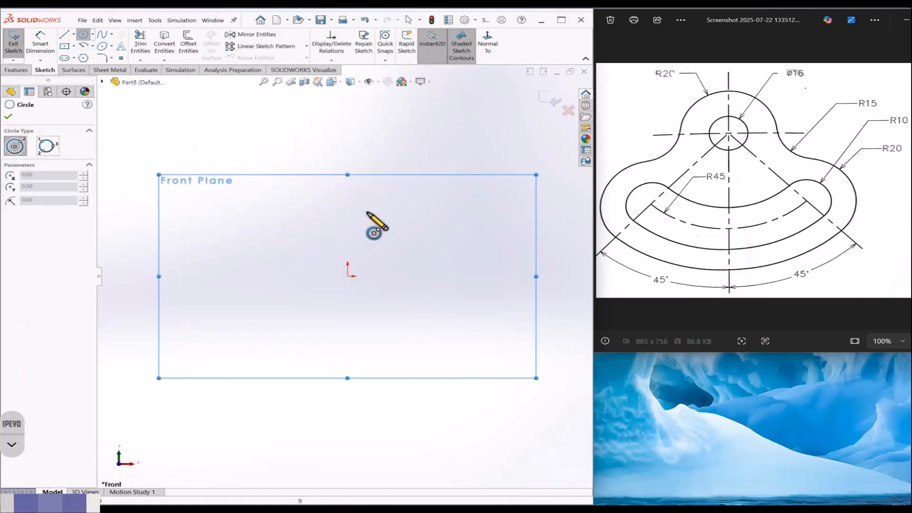
left_click(348, 276)
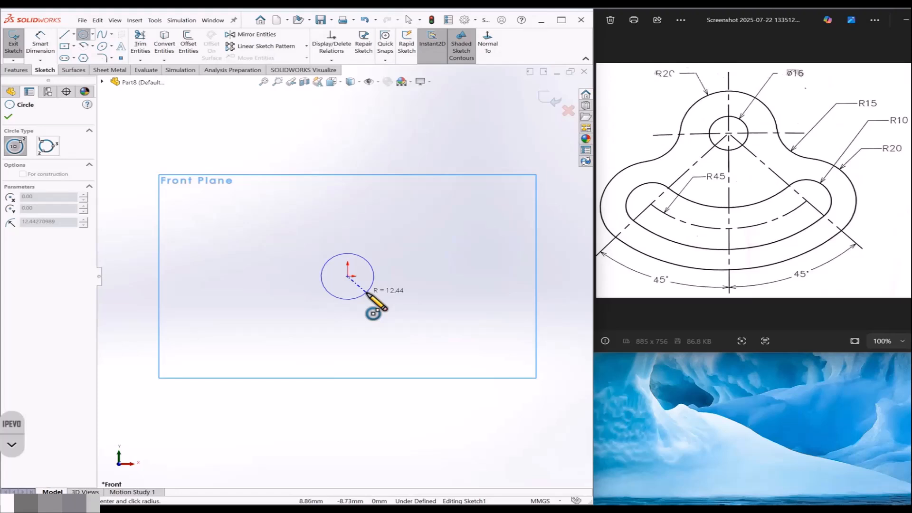
left_click(368, 296)
left_click(347, 277)
left_click(410, 327)
scroll(352, 338, "up", 2)
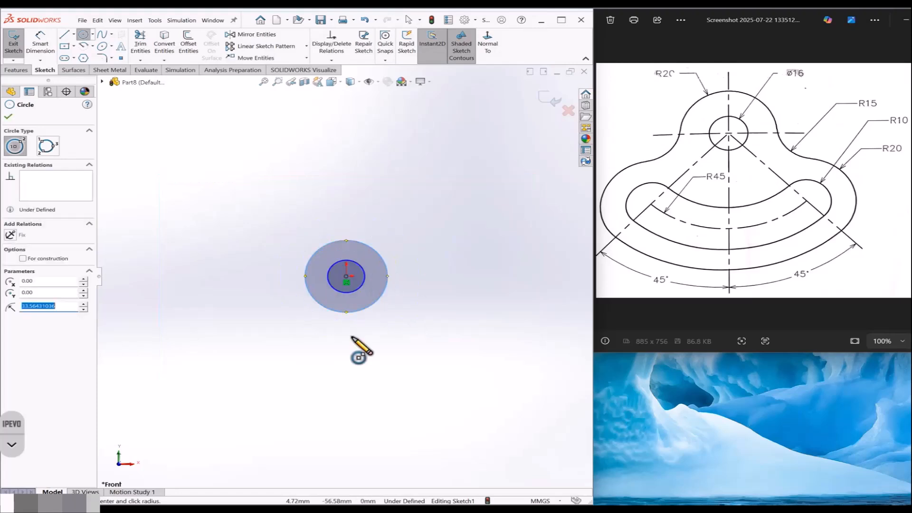
scroll(260, 270, "down", 1)
key("Escape")
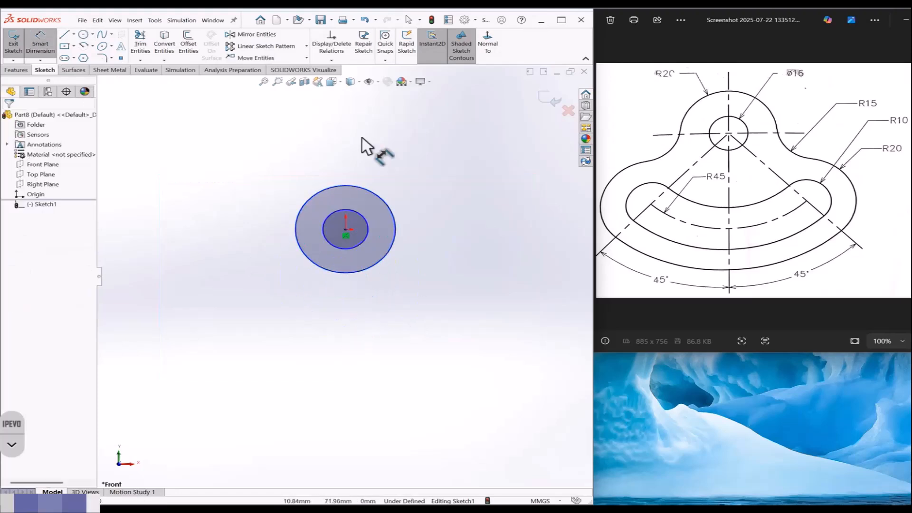
Step: Dimension the outer circle's diameter as 40 mm and the inner circle's as 16 mm
left_click(367, 189)
left_click(451, 178)
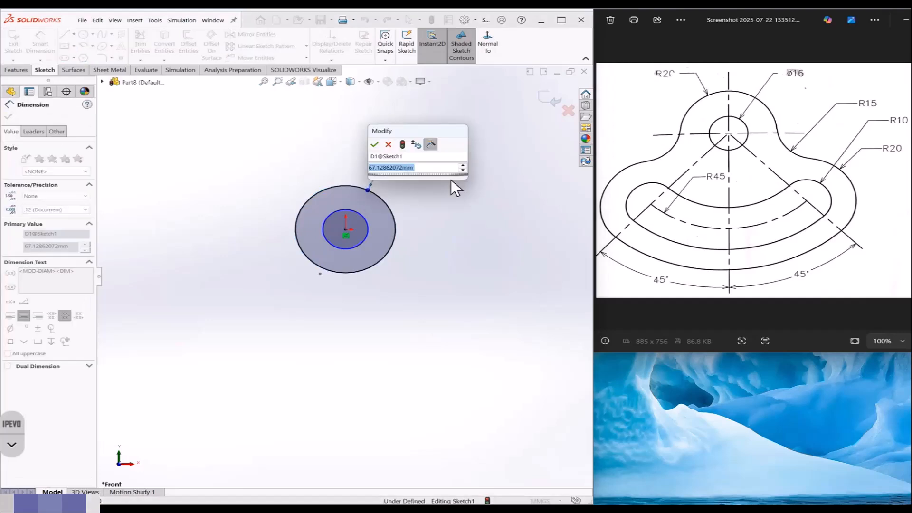
type("40")
key("Return")
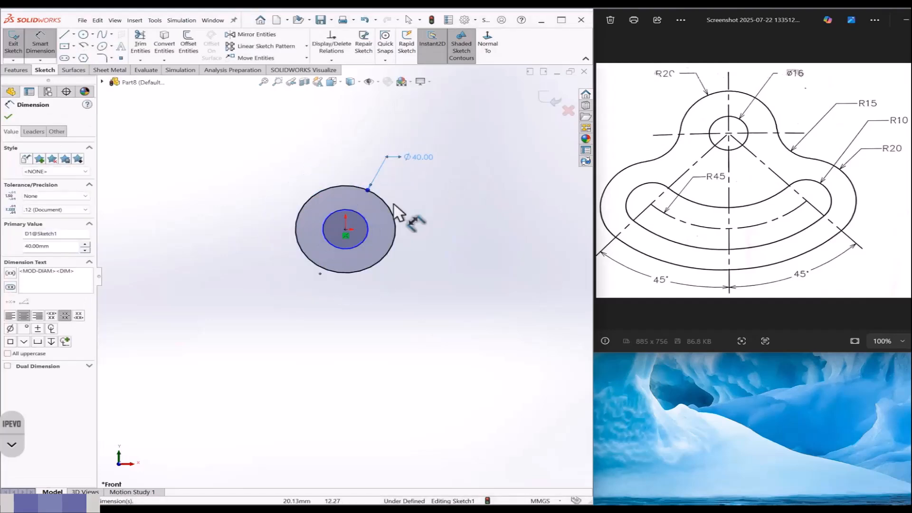
left_click(364, 217)
left_click(459, 188)
type("1")
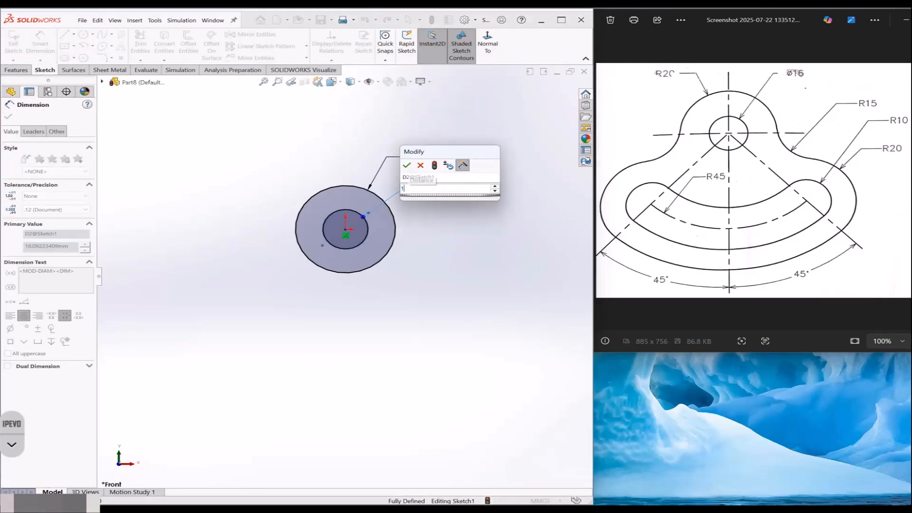
type("6")
key("Return")
key("Escape")
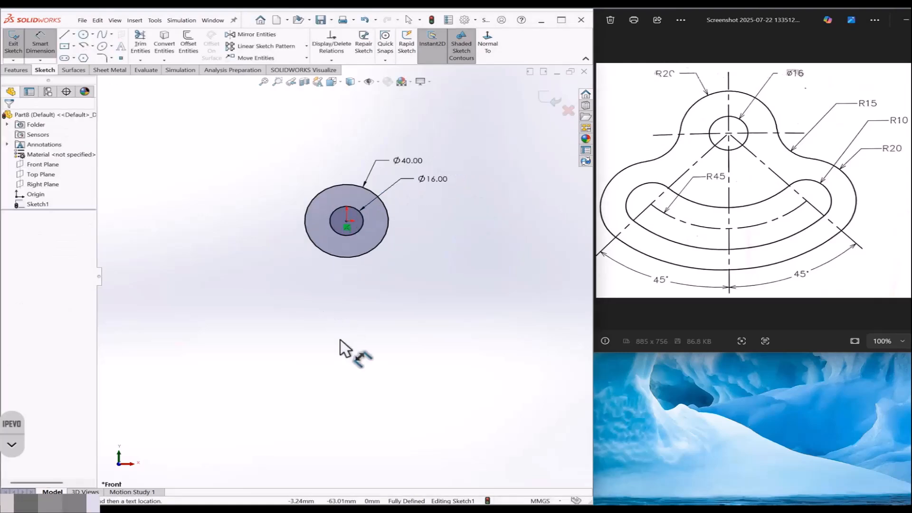
Step: Draw a vertical centerline from the origin straight down, well below the outer circle
scroll(341, 340, "down", 1)
left_click(73, 35)
left_click(78, 56)
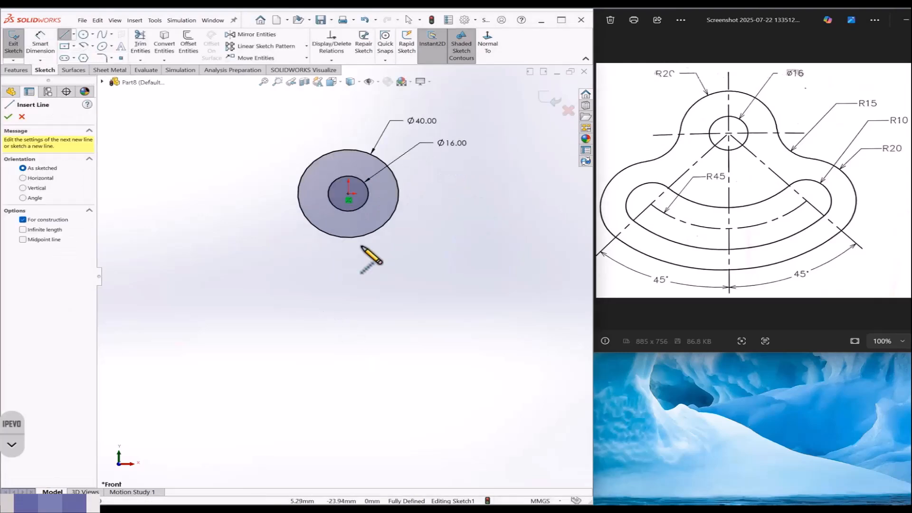
left_click(349, 193)
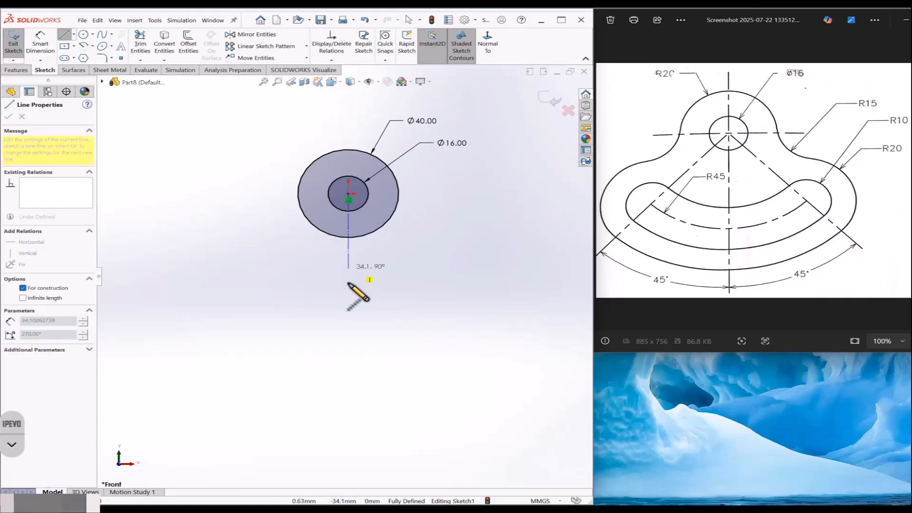
left_click(349, 414)
key("Escape")
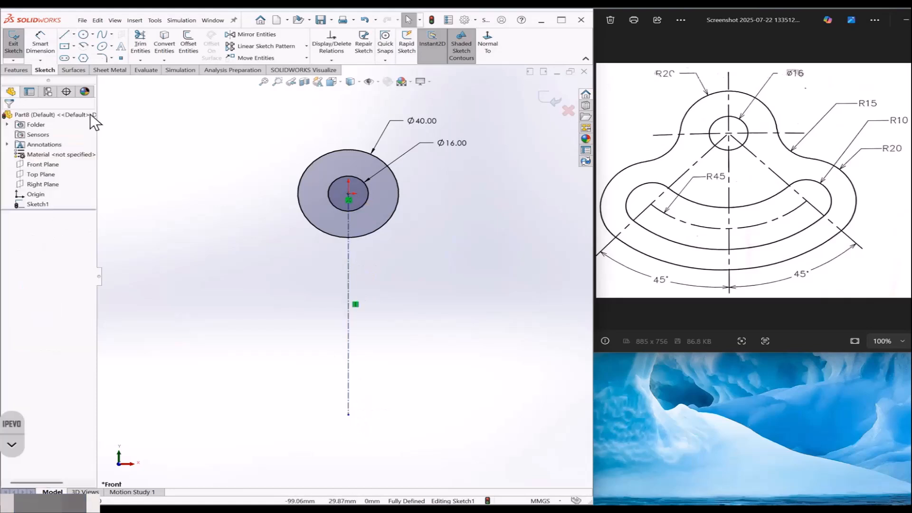
Step: Draw two diagonal centerlines from the origin, sloping down to either side of the vertical centerline
left_click(73, 35)
left_click(77, 47)
left_click_drag(349, 199, 206, 346)
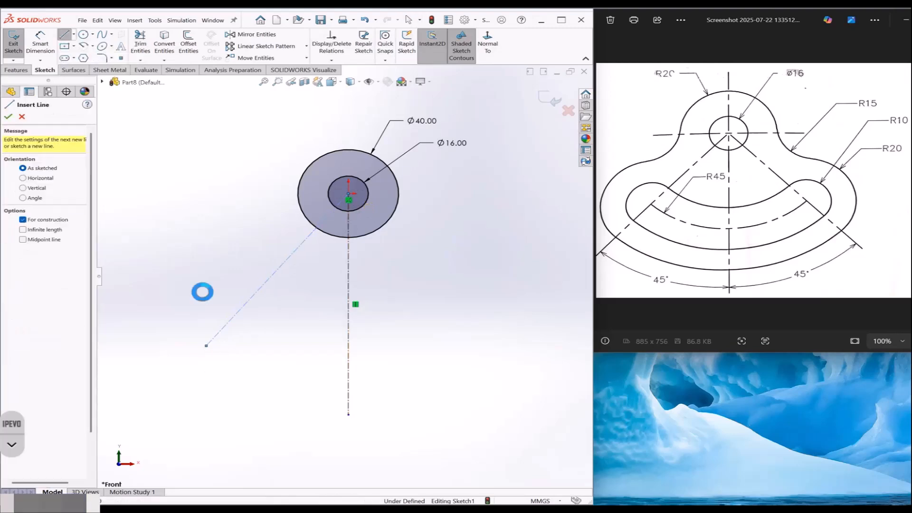
key("Escape")
left_click(92, 35)
left_click(74, 35)
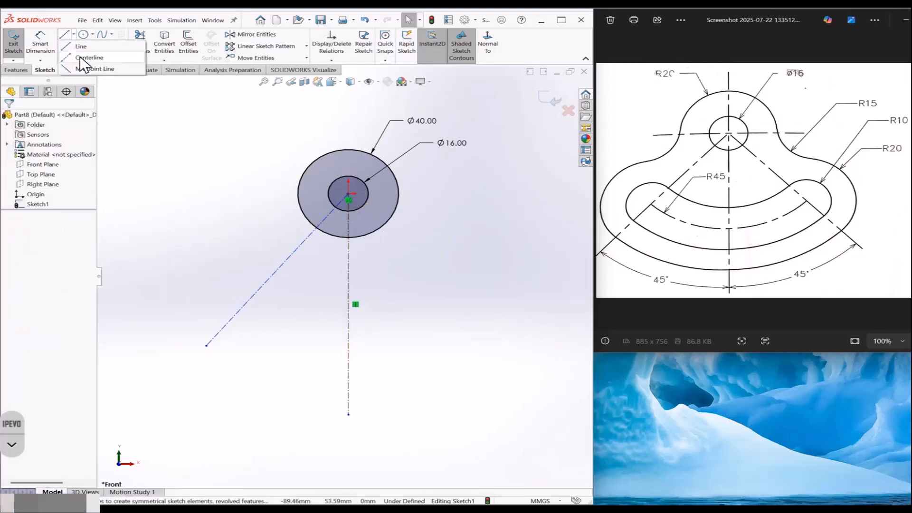
left_click(80, 57)
mouse_move(351, 197)
left_mouse_down()
mouse_move(358, 250)
mouse_move(483, 312)
mouse_move(502, 331)
left_mouse_up()
key("Escape")
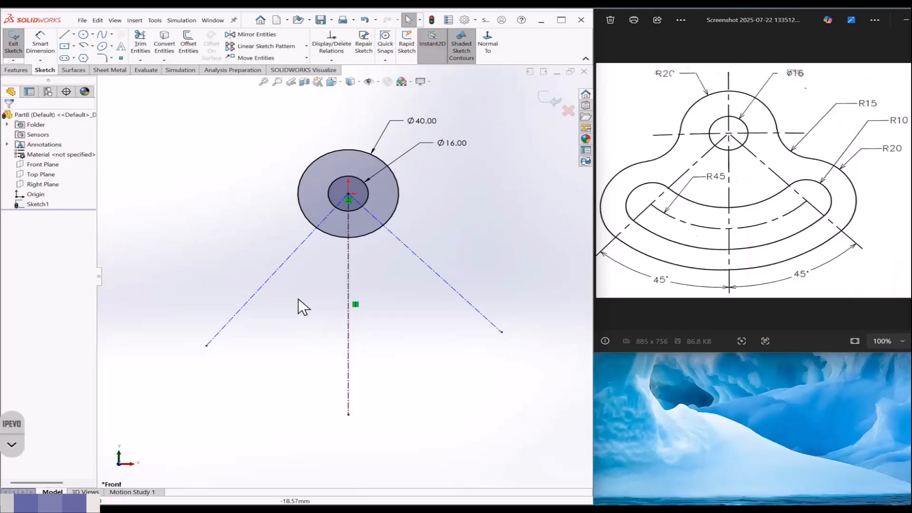
Step: Dimension the angle between the left diagonal centerline and the vertical centerline as 45°
key("d")
left_click(282, 266)
left_click(348, 305)
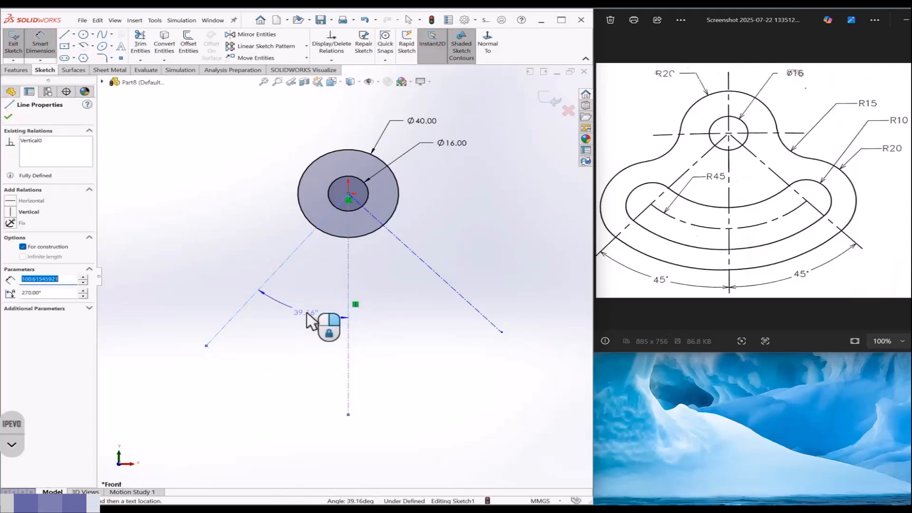
left_click(306, 312)
type("45")
key("Return")
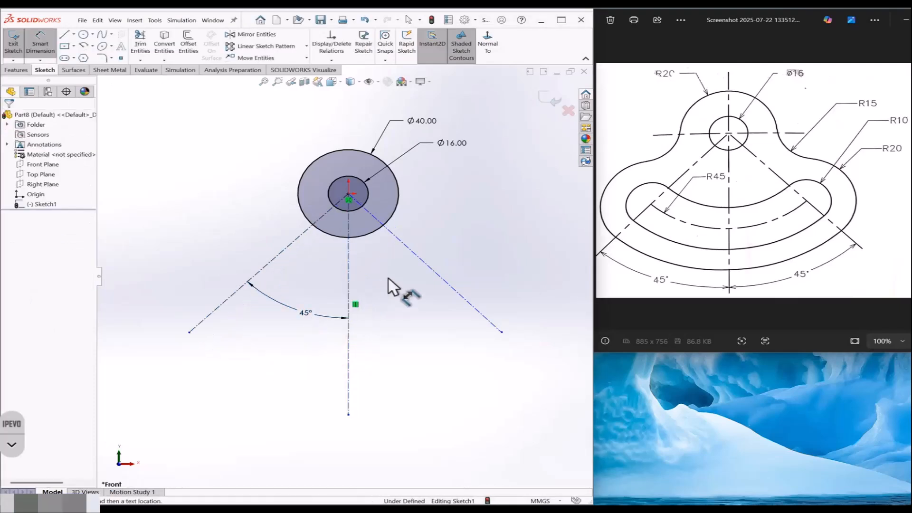
Step: Dimension the angle between the right diagonal centerline and the vertical centerline as 45°
left_click(417, 259)
left_click(350, 289)
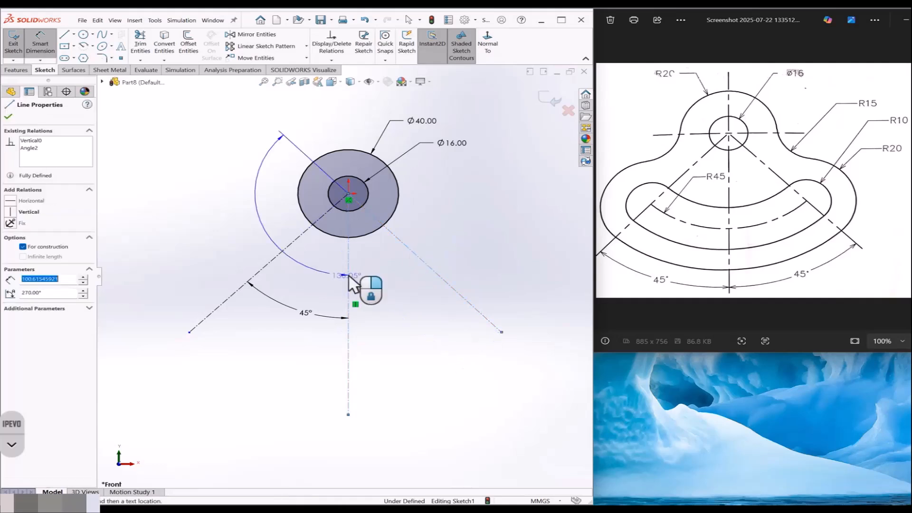
left_click(381, 287)
type("45")
key("Return")
key("Escape")
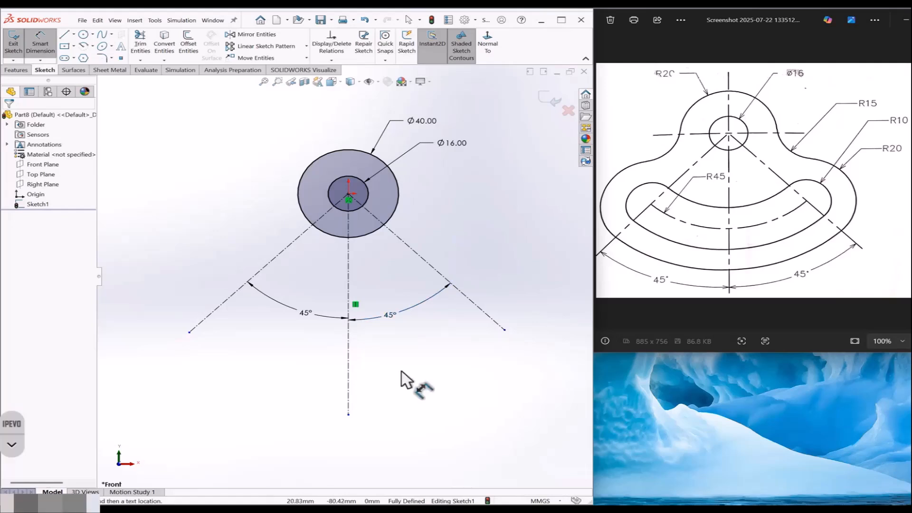
key("Escape")
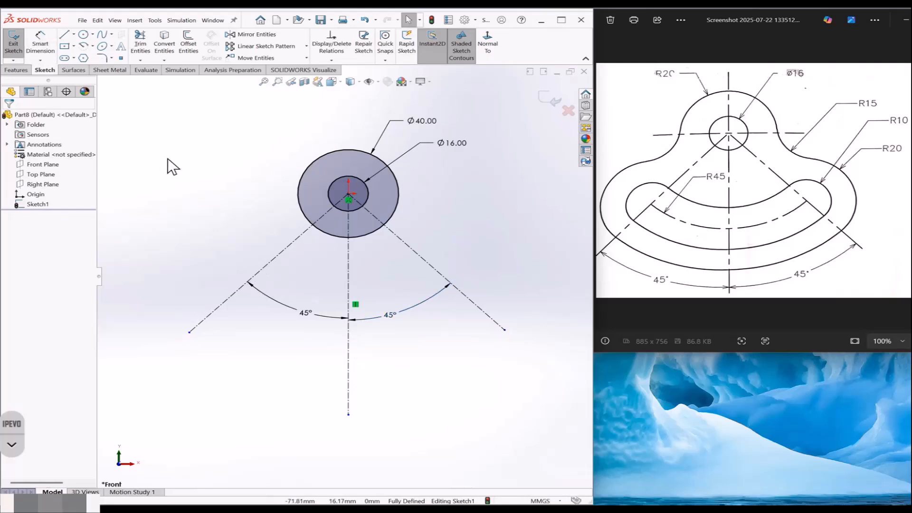
Step: Sketch a centerpoint arc slot about the origin between the diagonal centerlines, with about 53 mm centre radius and 33 mm width
left_click(75, 59)
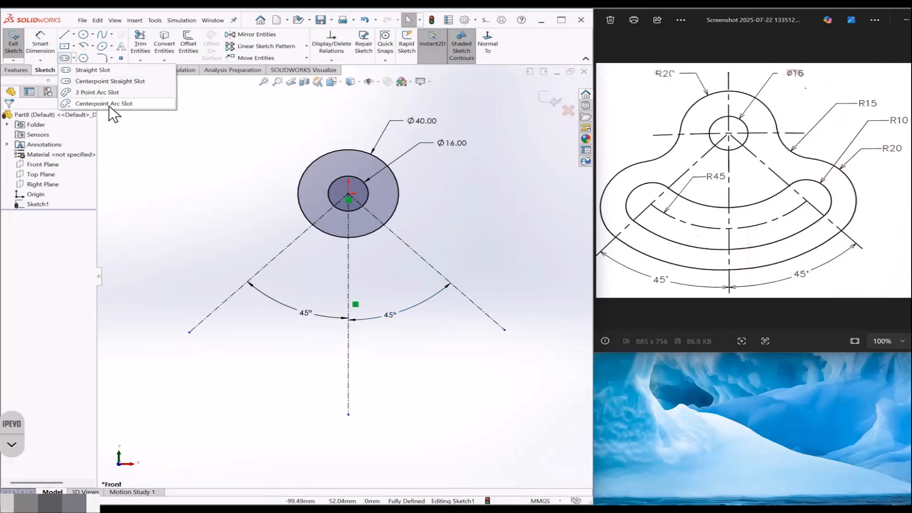
left_click(102, 103)
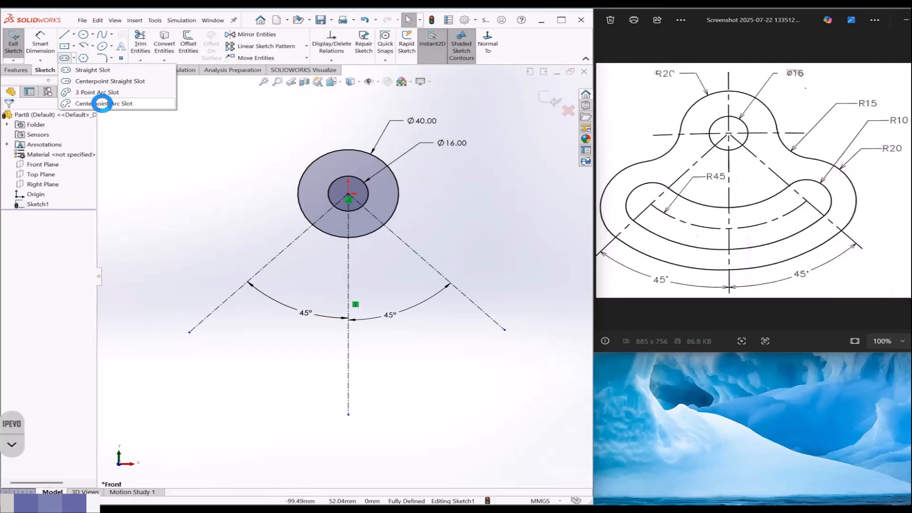
left_click(356, 204)
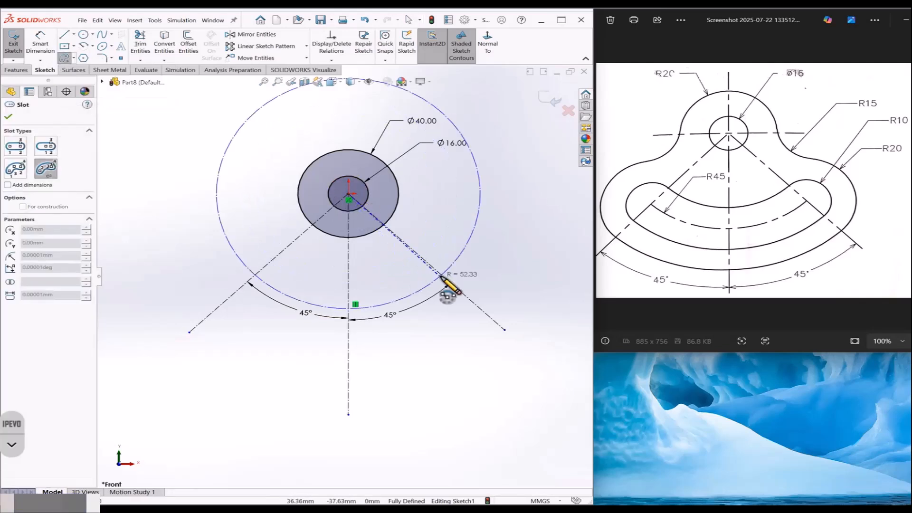
left_click(443, 276)
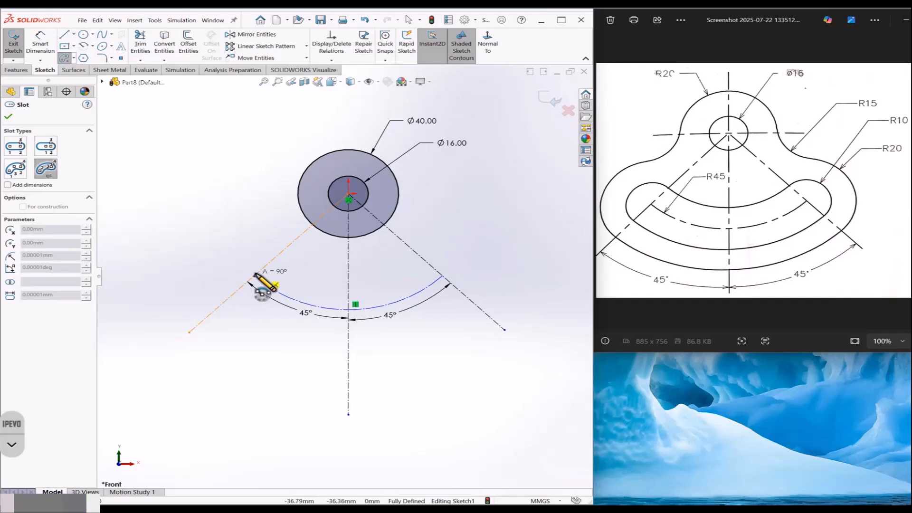
left_click(256, 273)
left_click(265, 333)
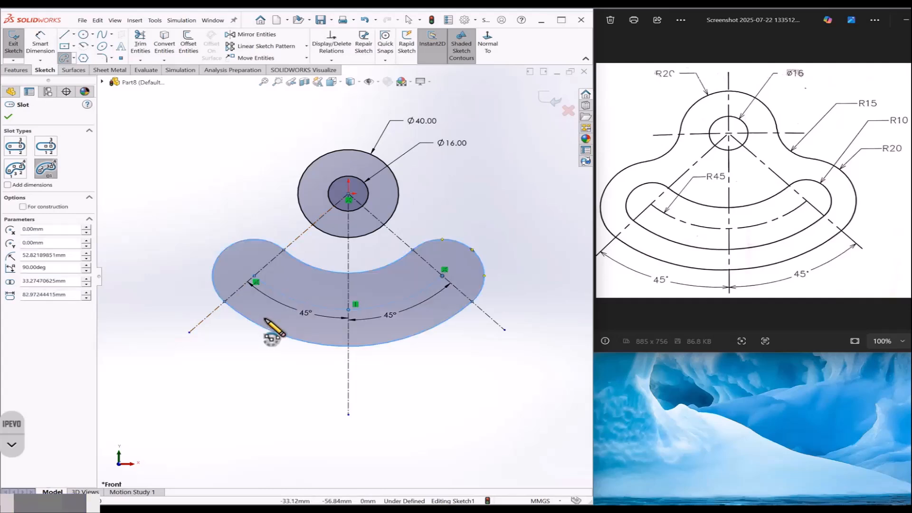
Step: Sketch a second, wider centerpoint arc slot about the origin on the same slot centre arc, about 40 mm wide
left_click(349, 194)
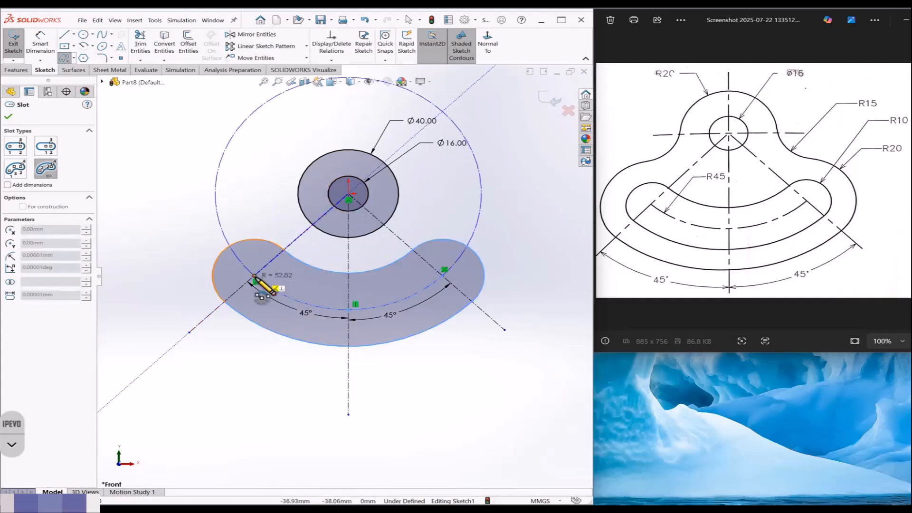
left_click(255, 276)
left_click(359, 296)
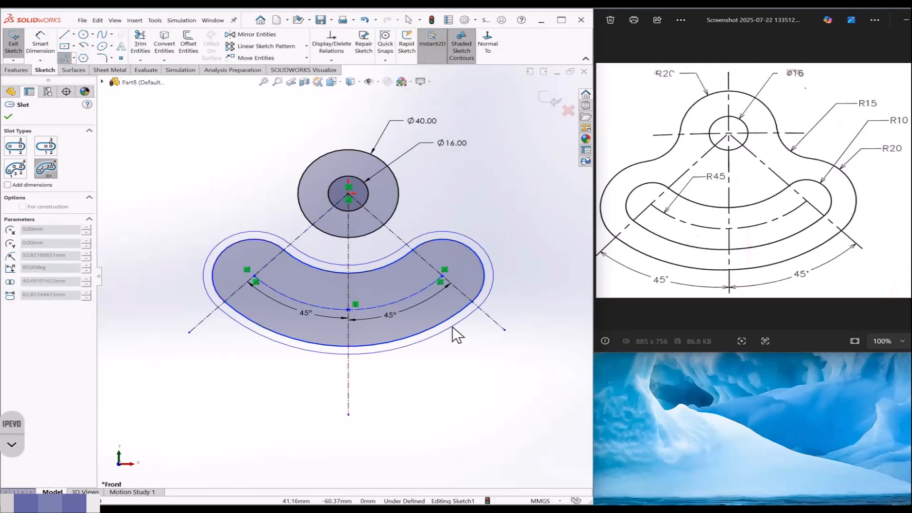
left_click(452, 326)
key("Escape")
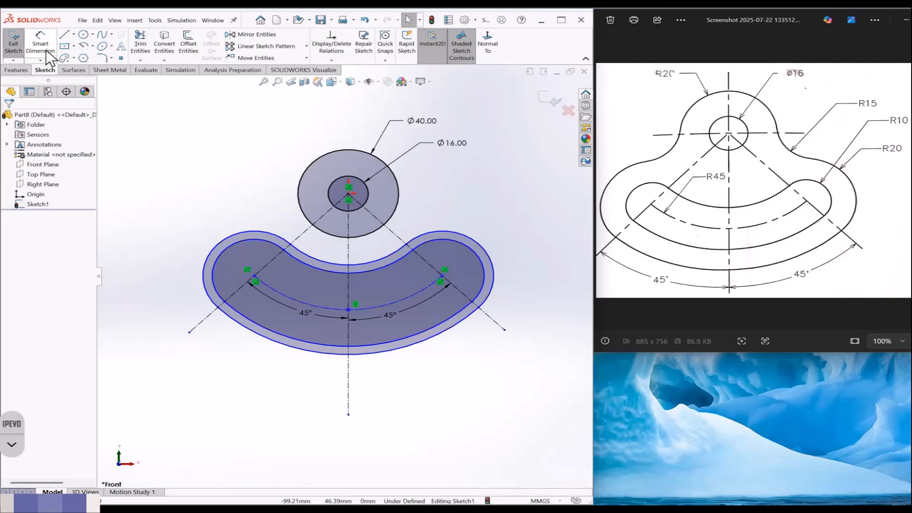
Step: Dimension the end radius of the inner slot as 10 mm and that of the outer slot as 20 mm
left_click(463, 243)
left_click(490, 205)
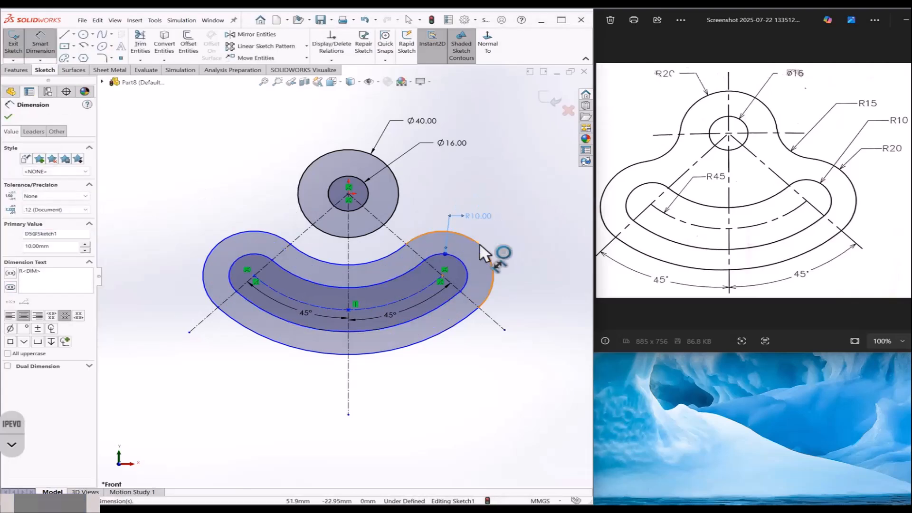
left_click(479, 245)
left_click(499, 232)
type("20.00mm")
key("Return")
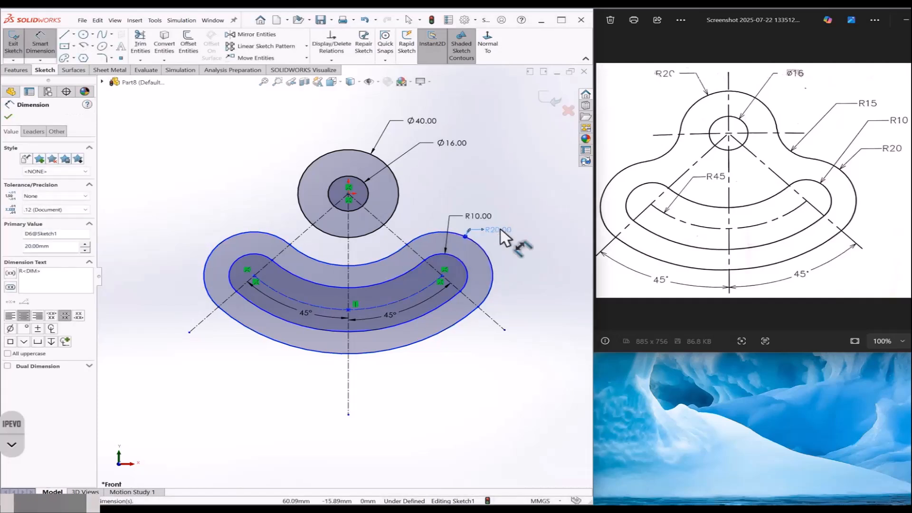
Step: Draw a 3-point arc of about 24 mm radius from the outer slot's left end to the left side of the 40 mm circle
left_click(92, 47)
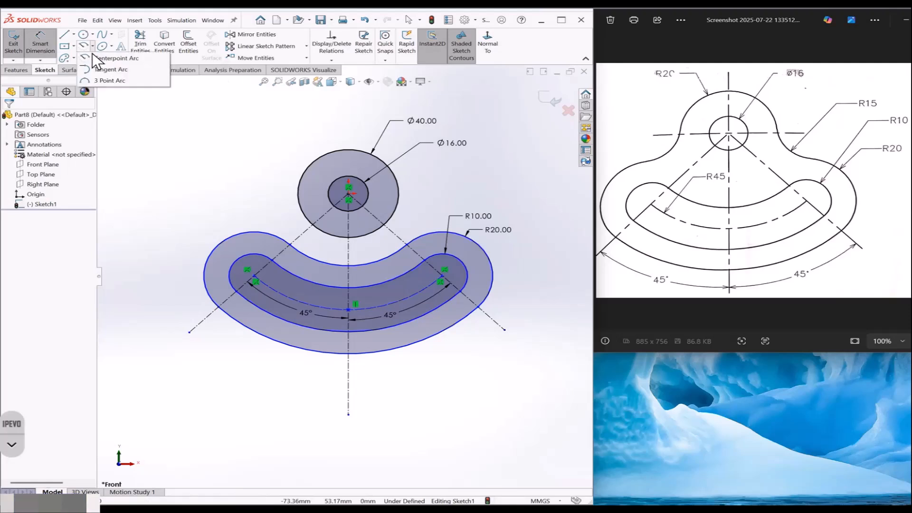
left_click(98, 81)
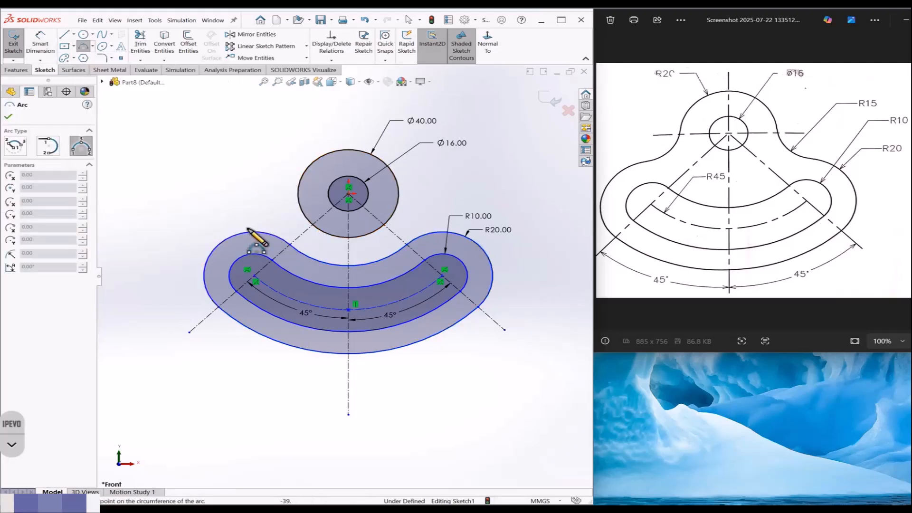
left_click(250, 232)
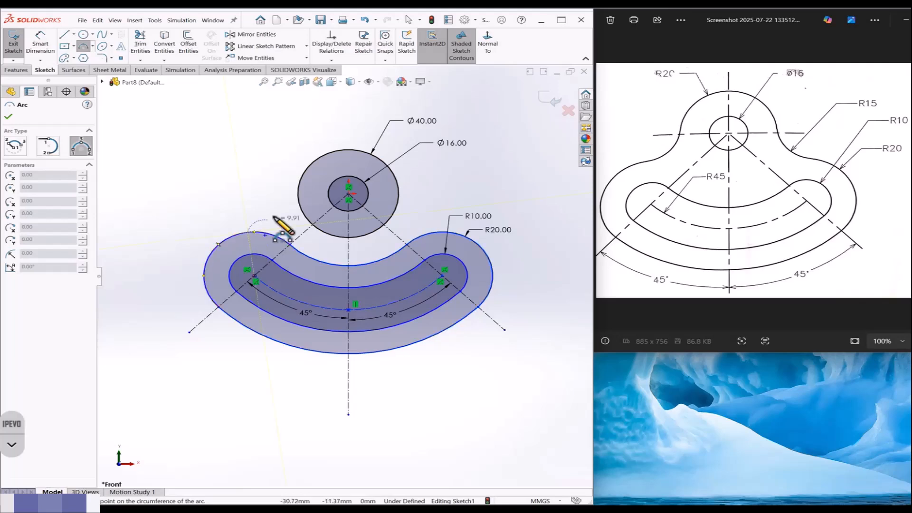
left_click(300, 192)
left_click(284, 219)
key("Escape")
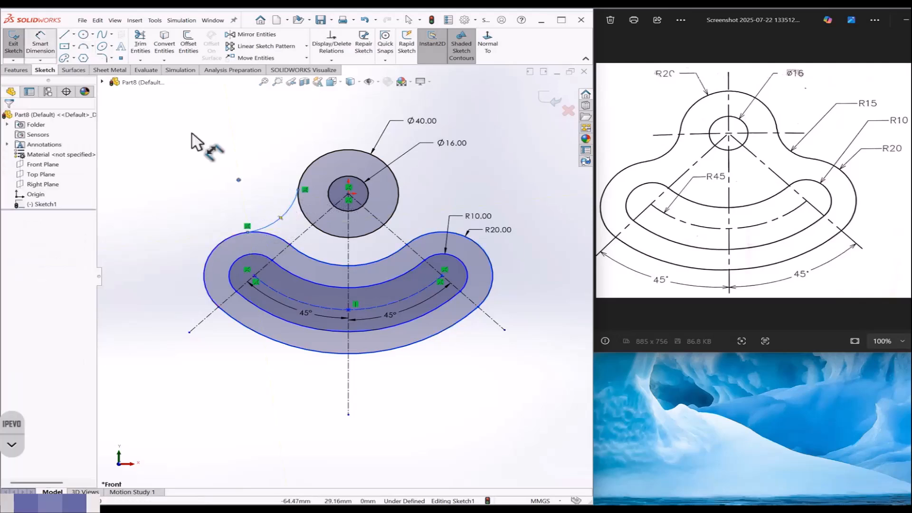
Step: Dimension the connecting arc's radius as 15 mm
left_click(282, 219)
left_click(262, 209)
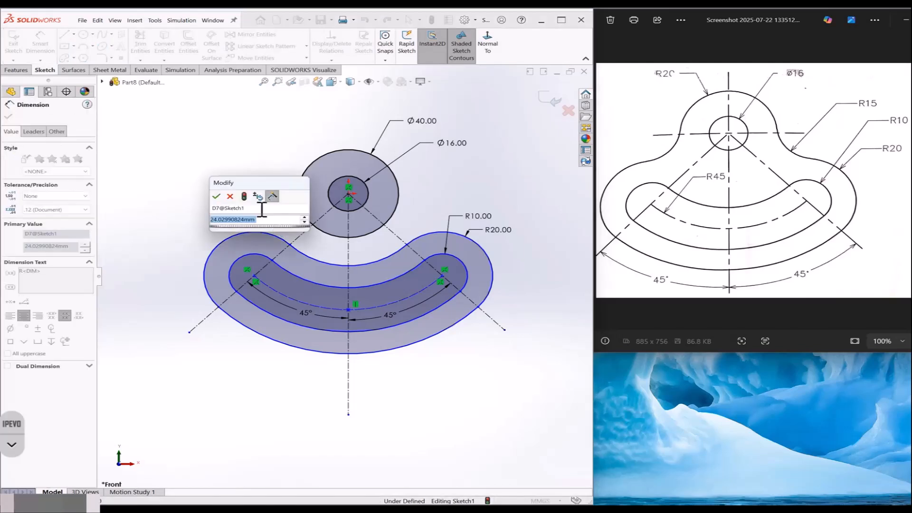
type("15")
key("Return")
key("Escape")
Step: Make the connecting arc tangent to the outer slot's left end and to the 40 mm circle
scroll(237, 230, "up", 3)
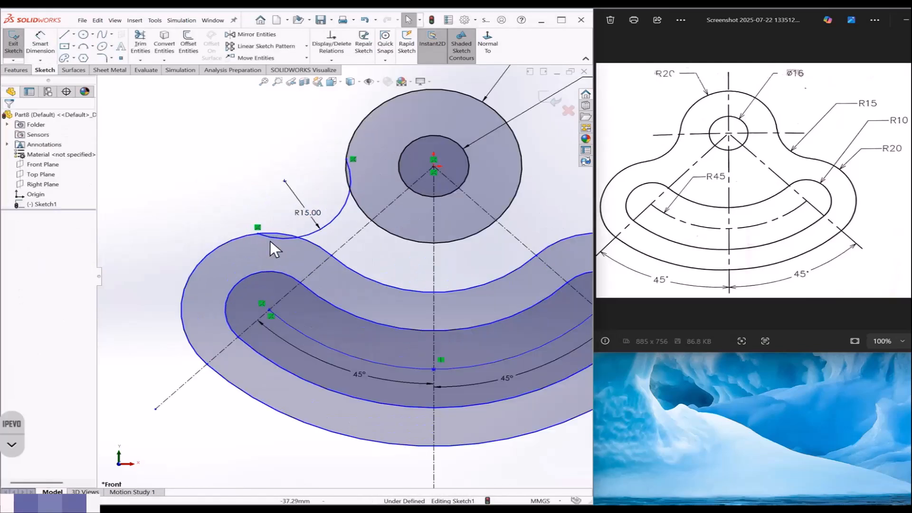
left_click(284, 237)
left_click(267, 238, "ctrl")
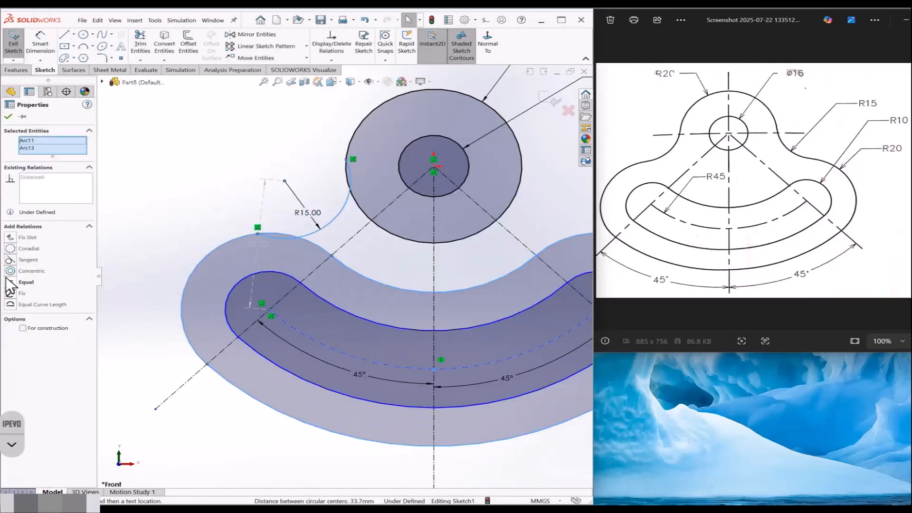
left_click(11, 260)
key("Escape")
left_click(351, 201)
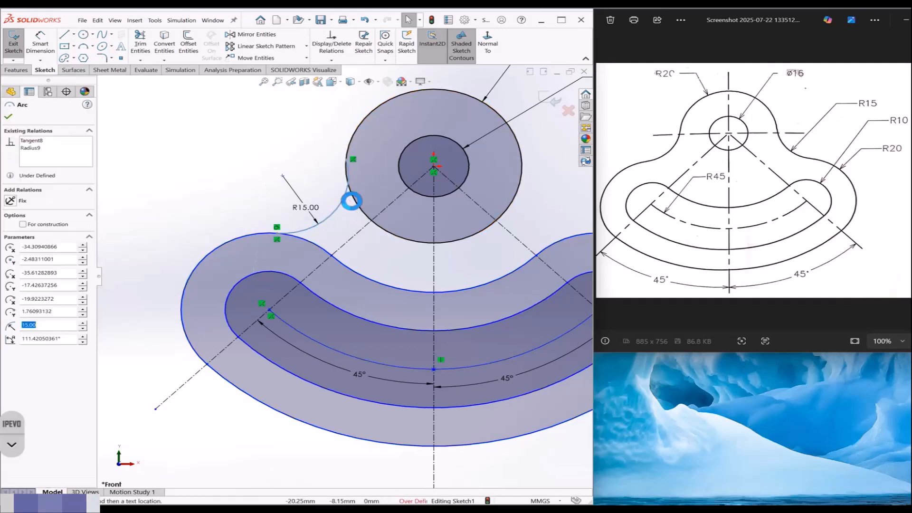
left_click_drag(351, 201, 346, 172)
left_click(145, 191)
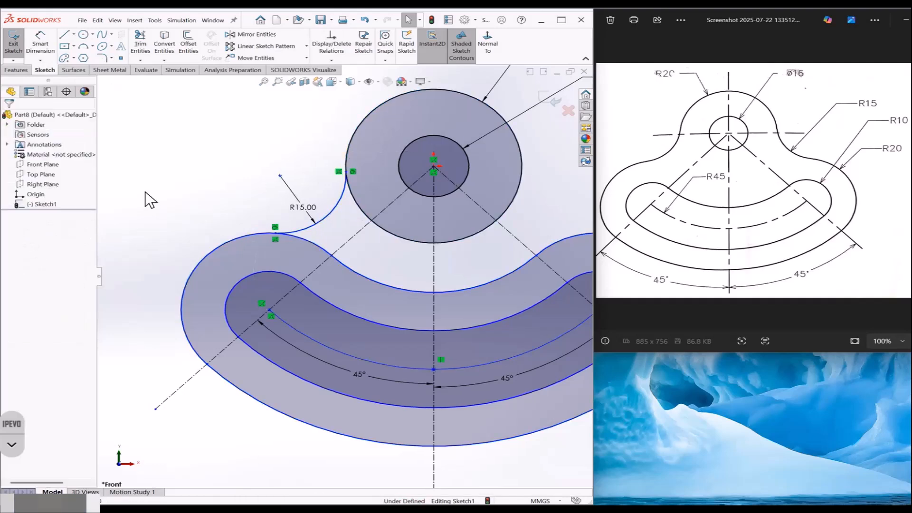
Step: Mirror the R15 connecting arc about the vertical centerline
key("f")
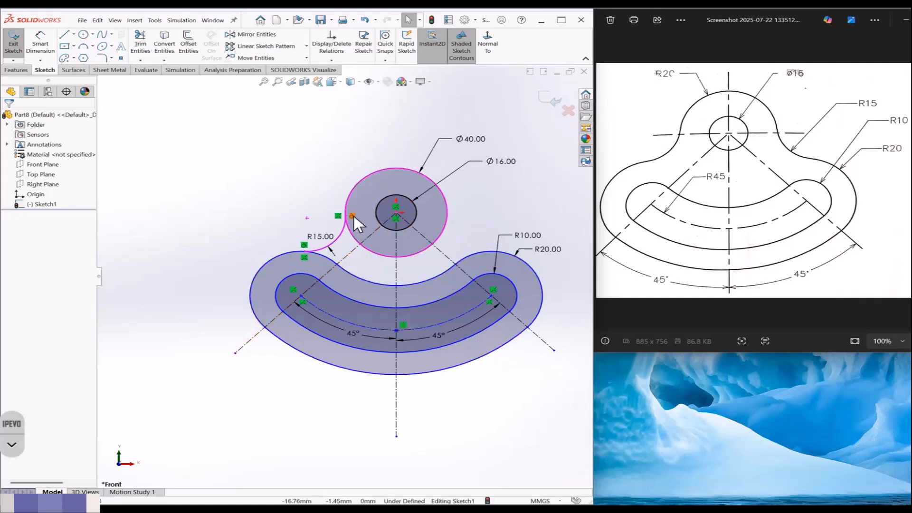
left_click(255, 36)
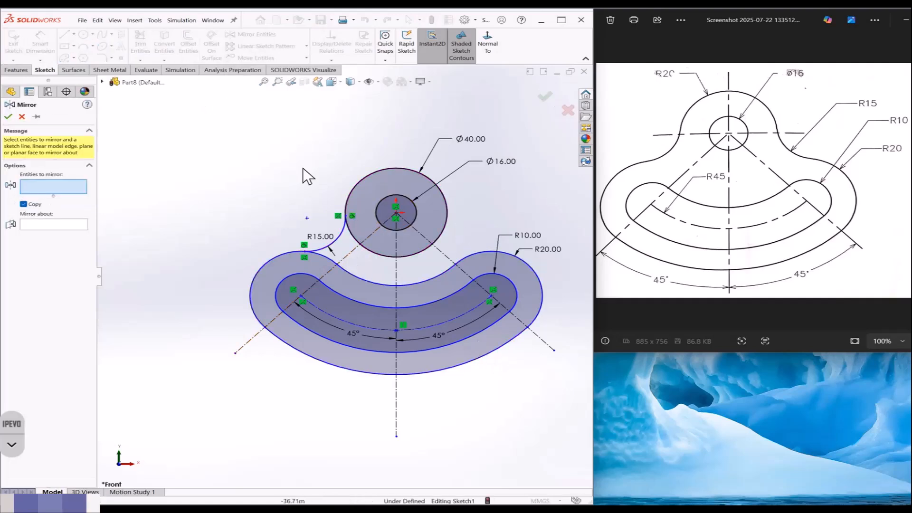
left_click(335, 226)
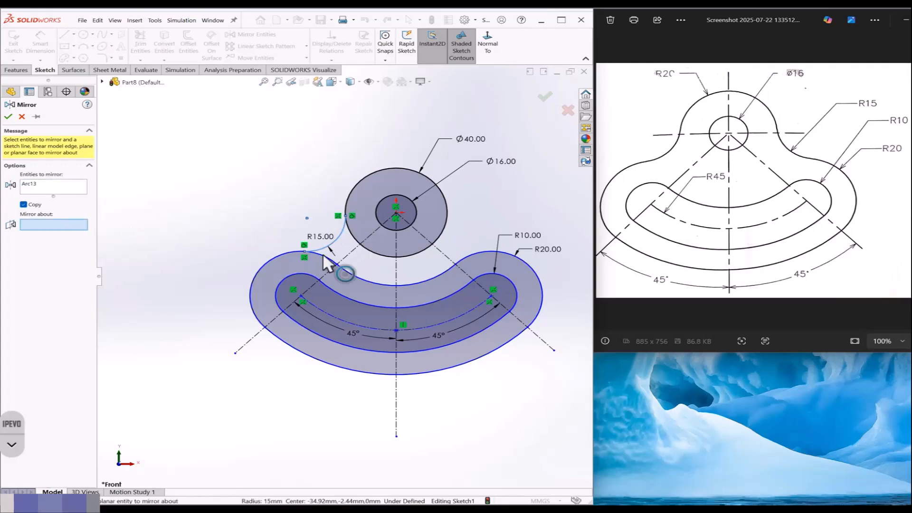
left_click(396, 265)
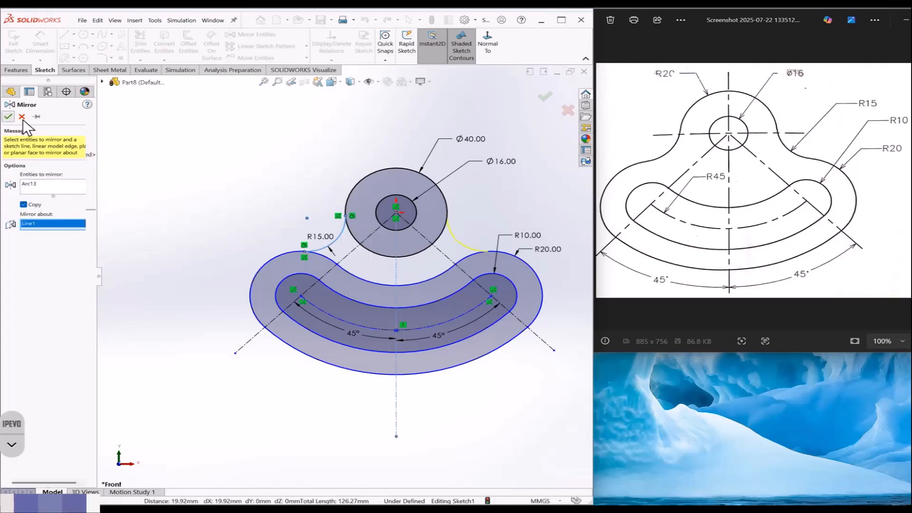
left_click(8, 117)
Step: Add a tangent relation between the mirrored arc and the 40 mm circle
left_click(451, 234)
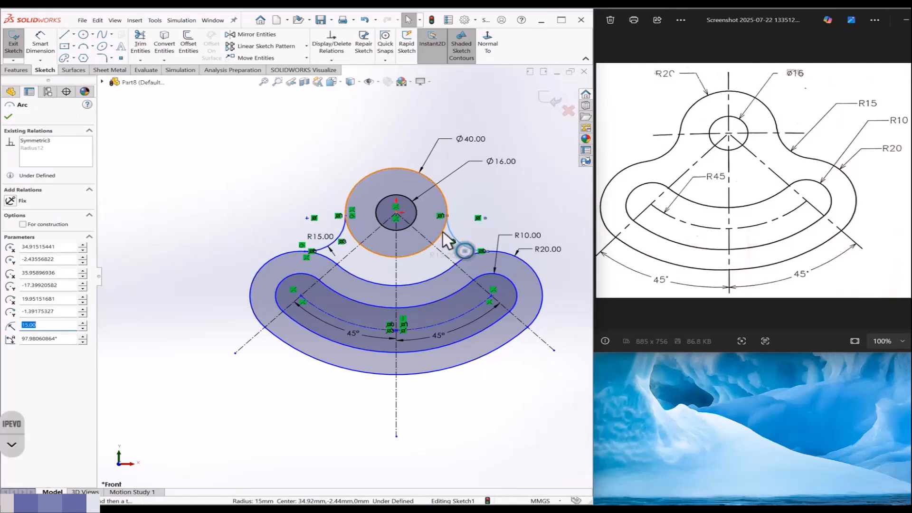
left_click(442, 236, "ctrl")
left_click(14, 253)
left_click(122, 224)
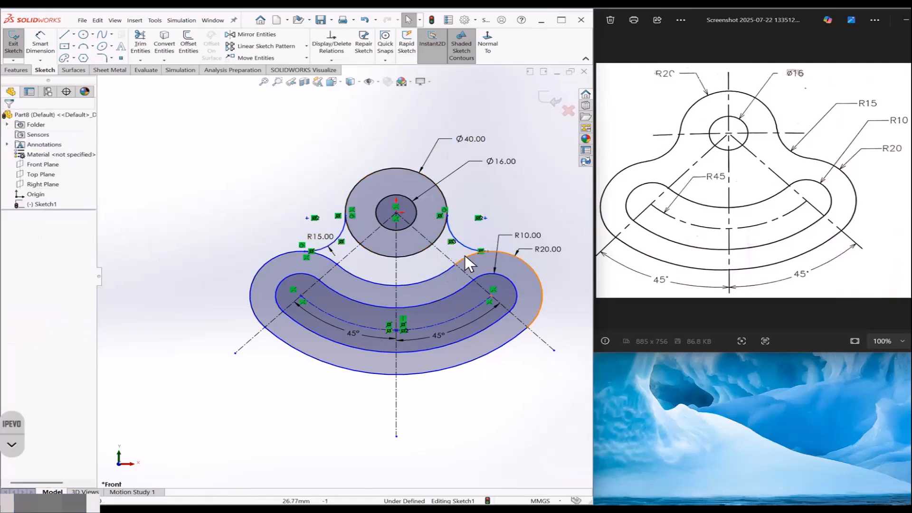
Step: Add a tangent relation between the mirrored arc and the outer slot's right end
left_click(469, 254)
left_click(469, 254, "ctrl")
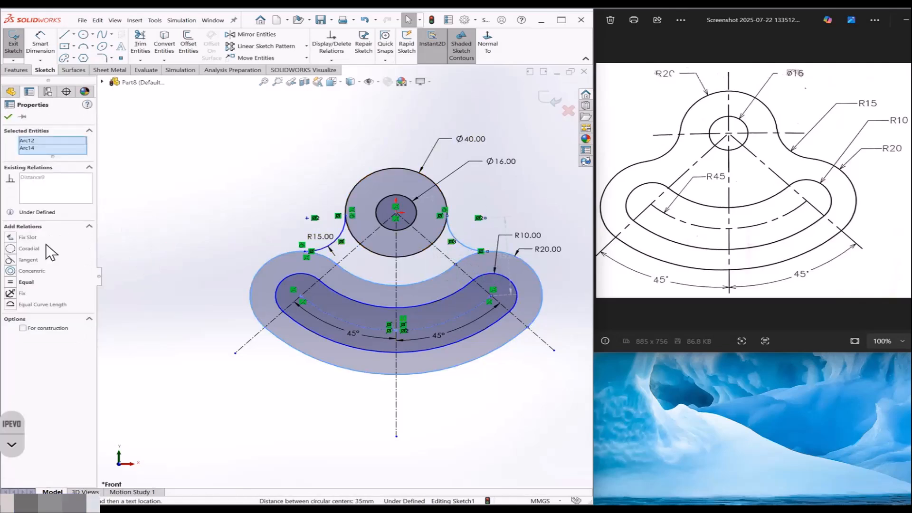
left_click(10, 260)
left_click(145, 250)
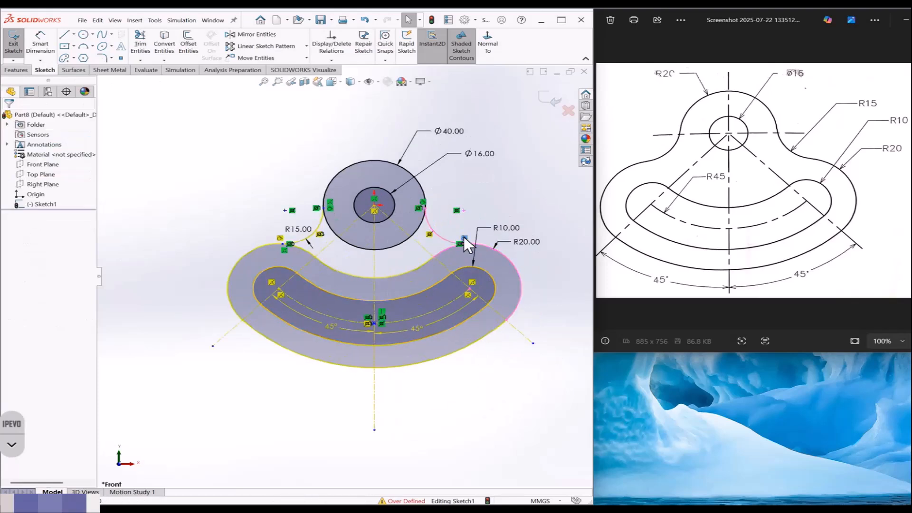
Step: Undo the tangent relation between the mirrored connecting arc and the outer slot's right end
key("ctrl+z")
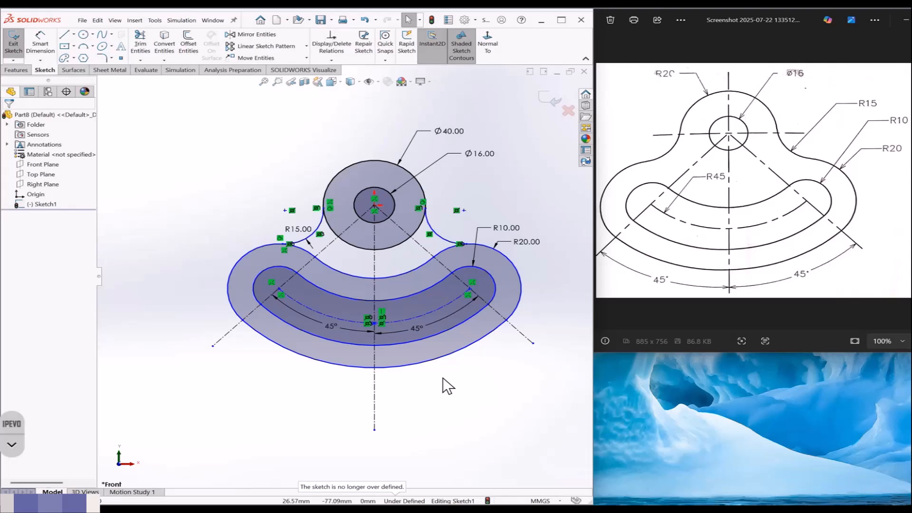
Step: Try to make the slot centerline arc's middle point coincident with the vertical centerline
scroll(370, 318, "down", 3)
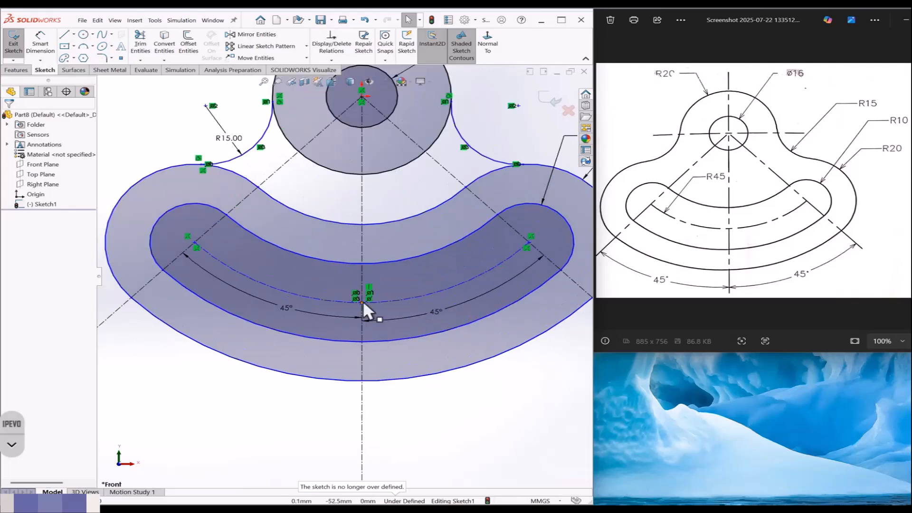
left_click(362, 291)
left_click(362, 303, "ctrl")
left_click(12, 250)
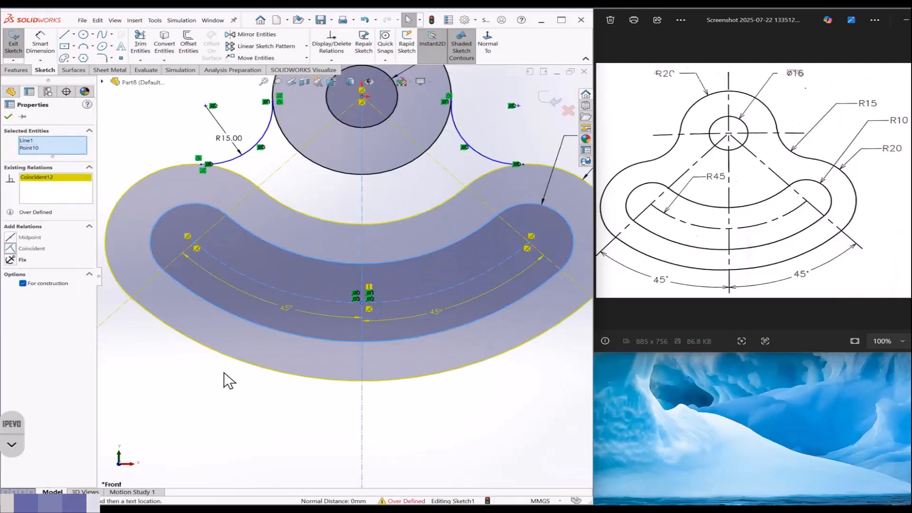
key("ctrl+z")
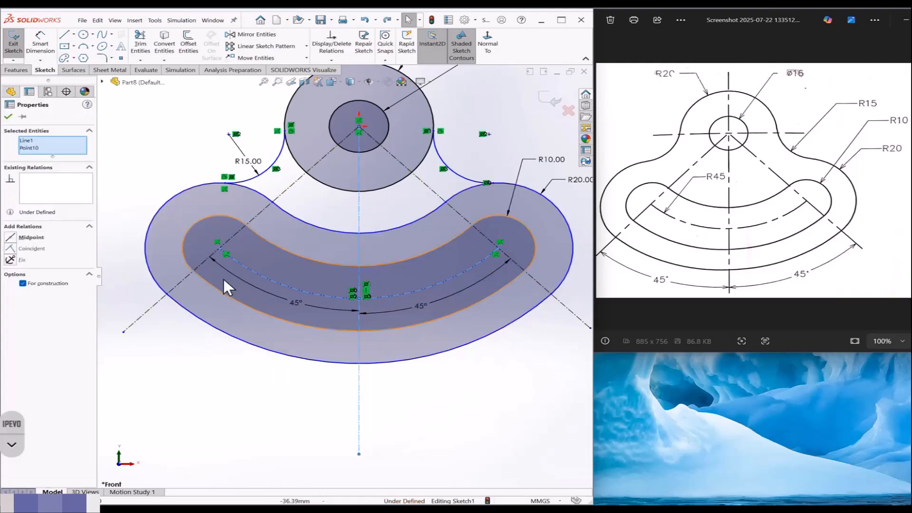
Step: Make the slot's left and right end center points coincident with their 45° centerlines
left_click(218, 246)
left_click(220, 248, "ctrl")
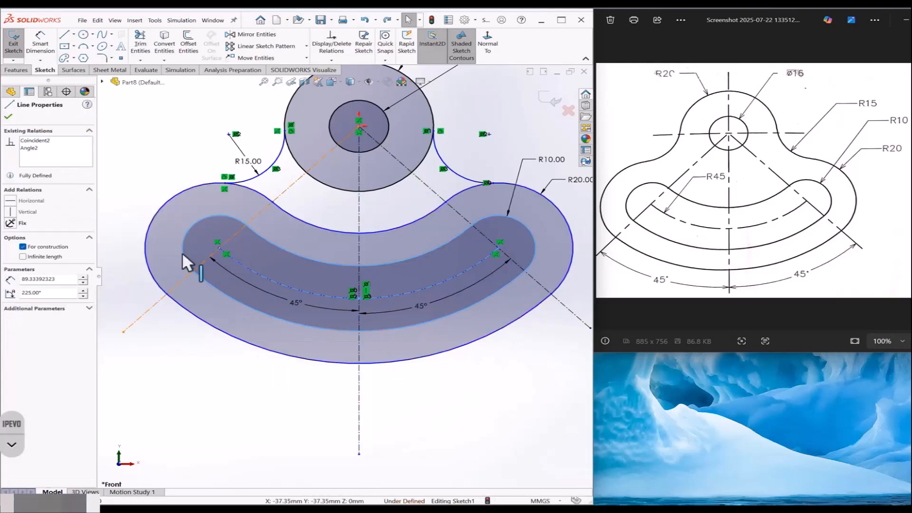
left_click(31, 248)
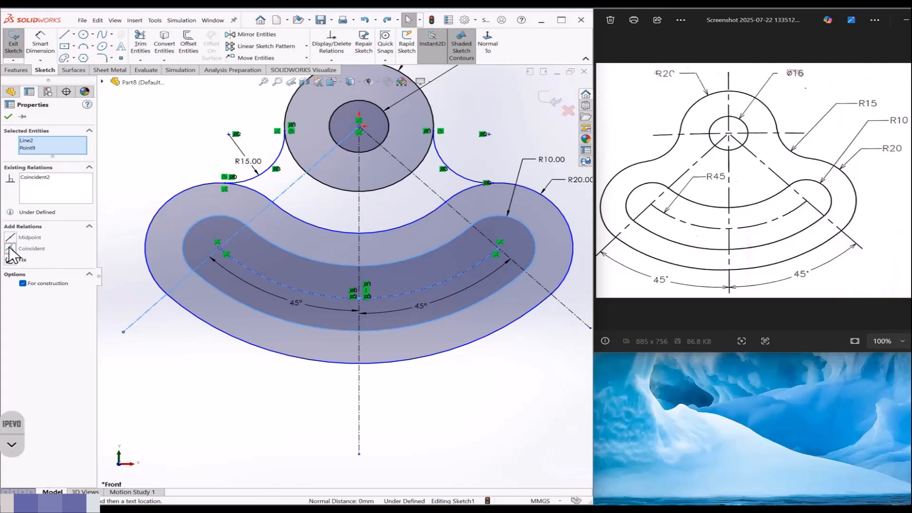
left_click(122, 319)
left_click(497, 246)
left_click(498, 248, "ctrl")
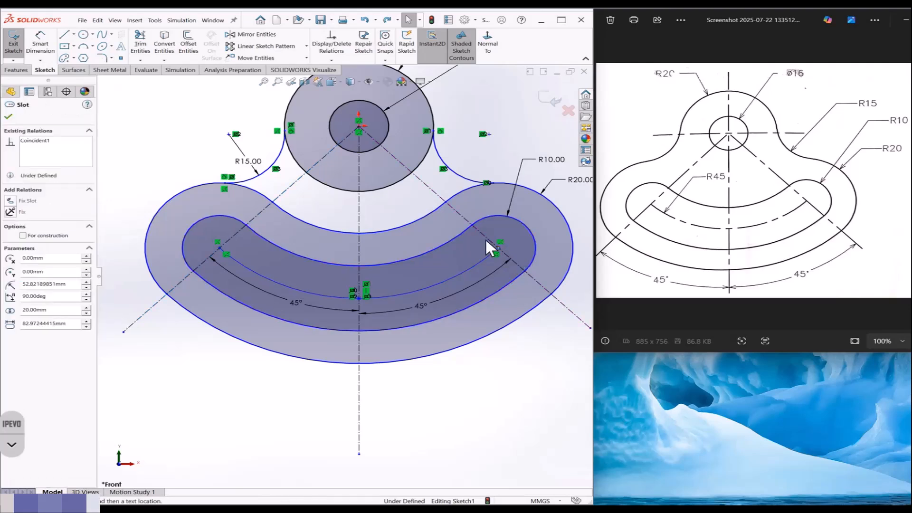
left_click(11, 249)
left_click(198, 367)
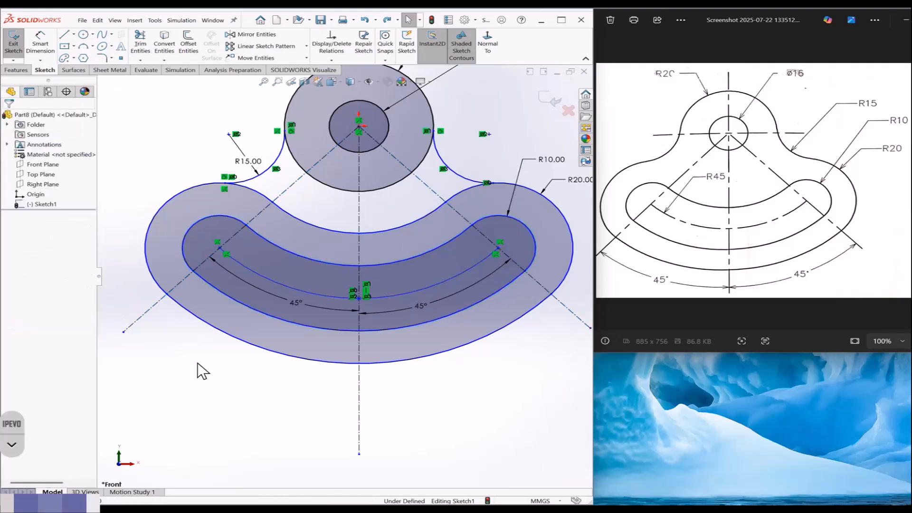
Step: Trim the lower ends of both angled centerlines and the vertical centerline that extend beyond the slot
left_click(140, 50)
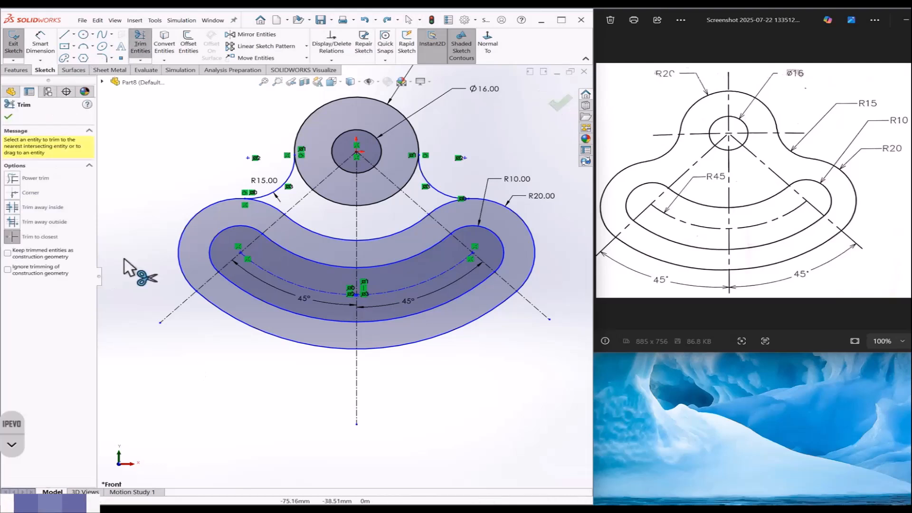
left_click(179, 308)
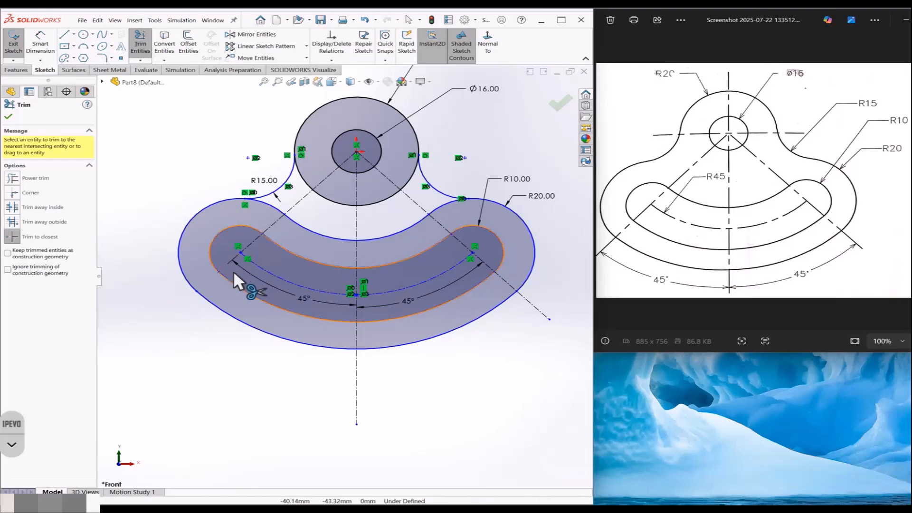
left_click(357, 399)
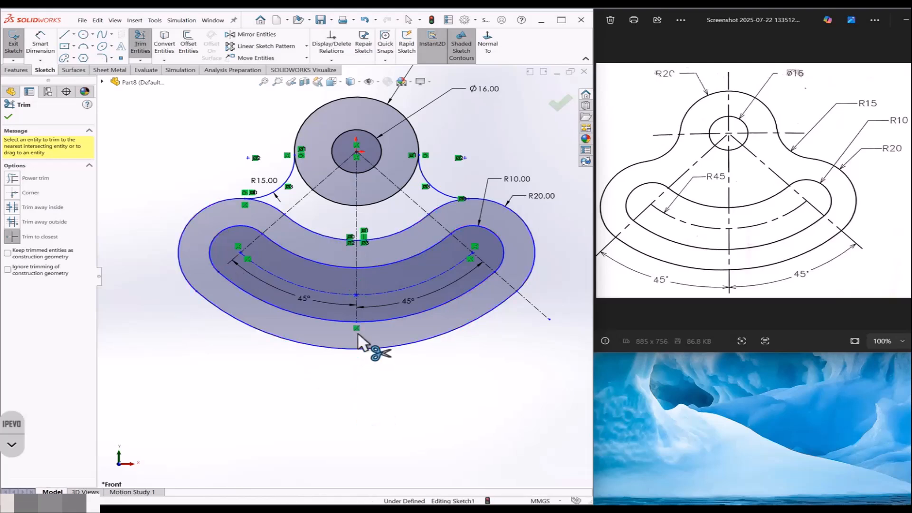
left_click(356, 317)
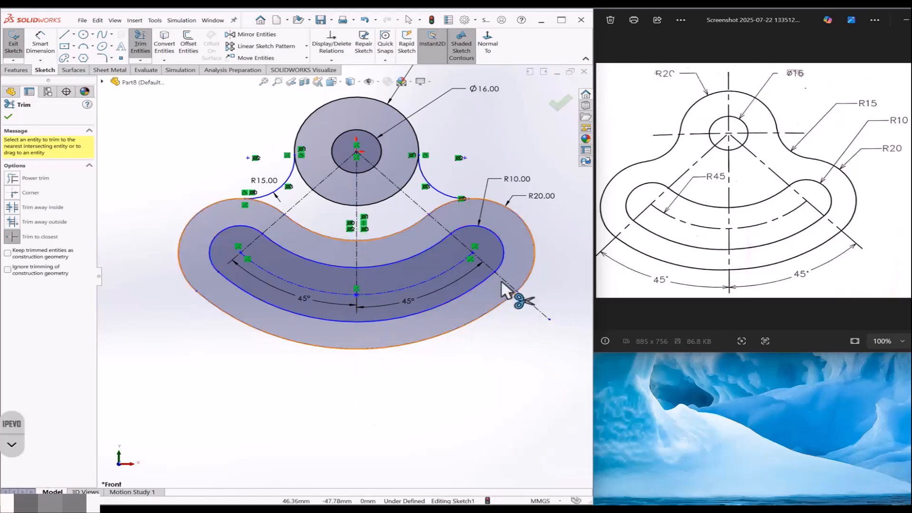
left_click(517, 291)
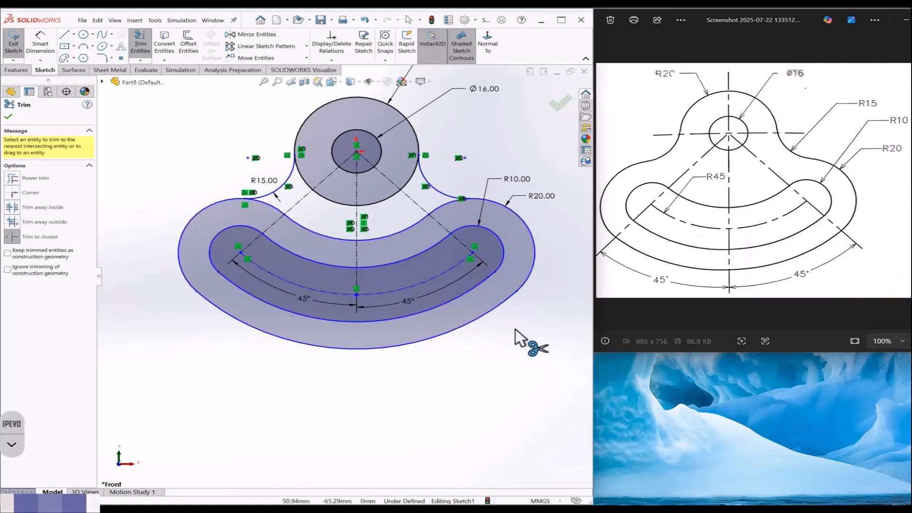
Step: Trim the lower part of the 40 mm circle and the outer slot's upper arc between the two connecting arcs
left_click(398, 195)
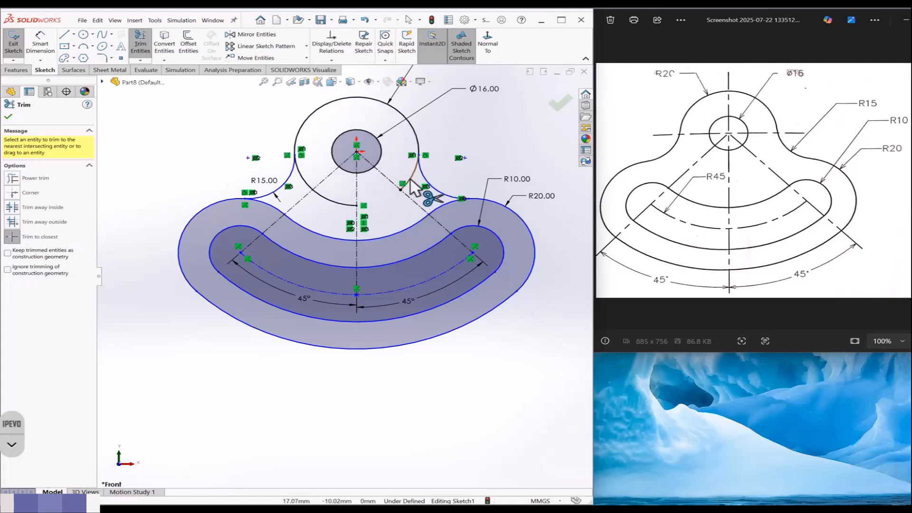
left_click(311, 195)
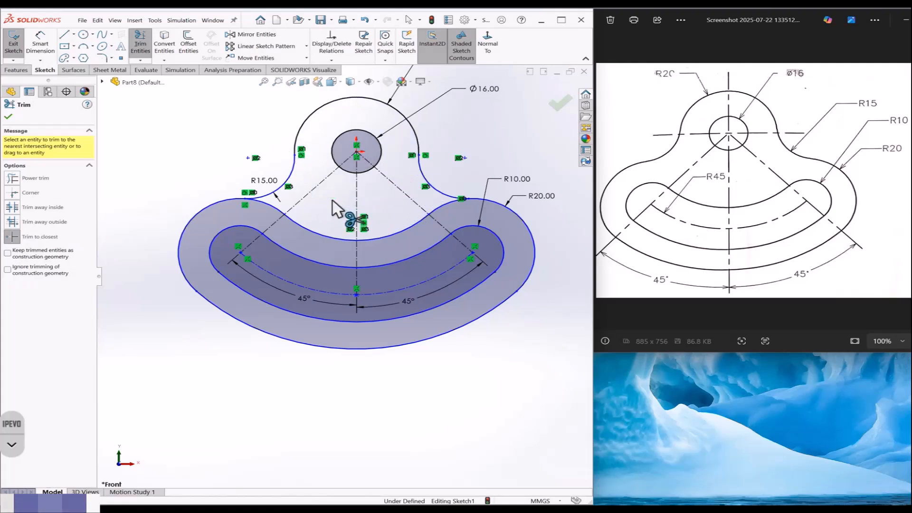
left_click(333, 235)
left_click(477, 263)
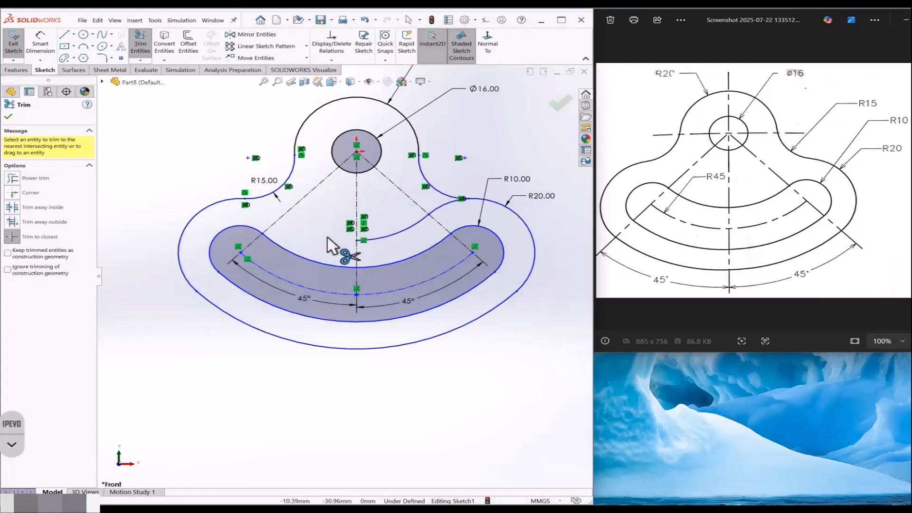
left_click(441, 203)
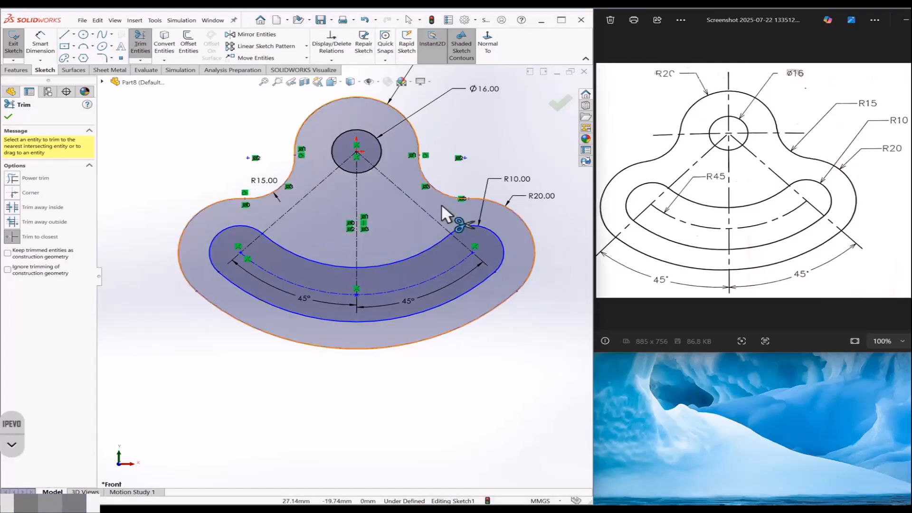
key("Escape")
Step: Try to make the right R20 end arc tangent to the right connecting arc
scroll(451, 206, "down", 3)
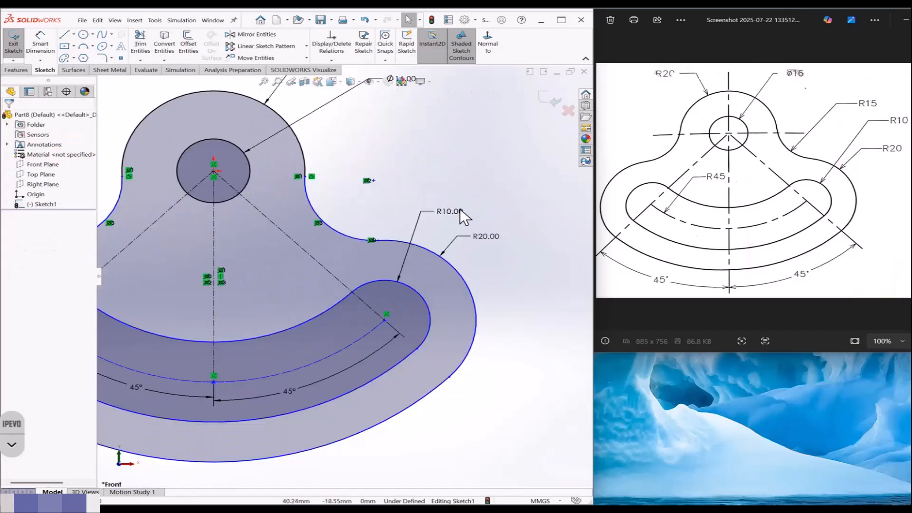
left_click(388, 246)
left_click(352, 242, "ctrl")
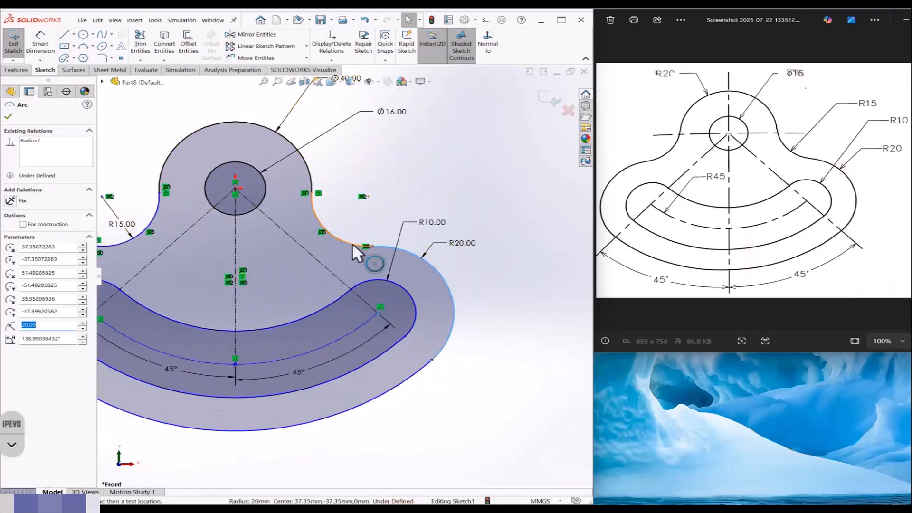
left_click(10, 249)
scroll(433, 255, "up", 3)
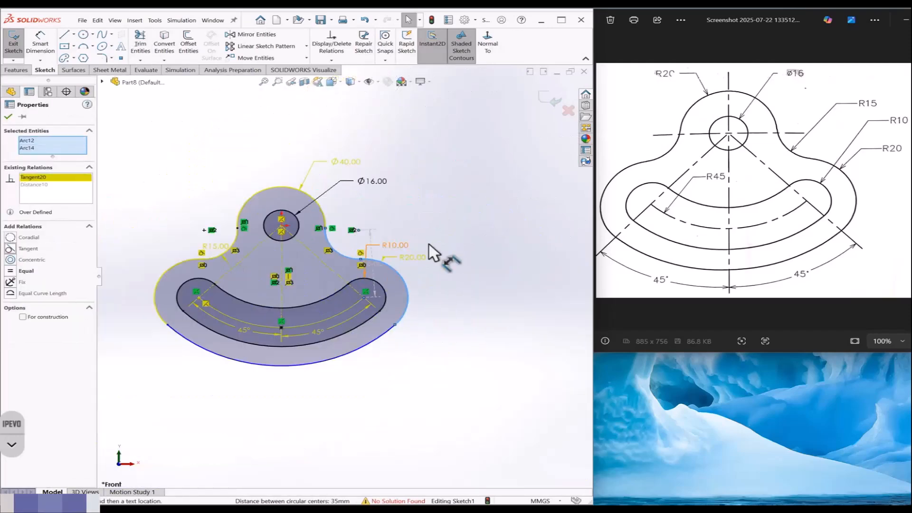
left_click(221, 302)
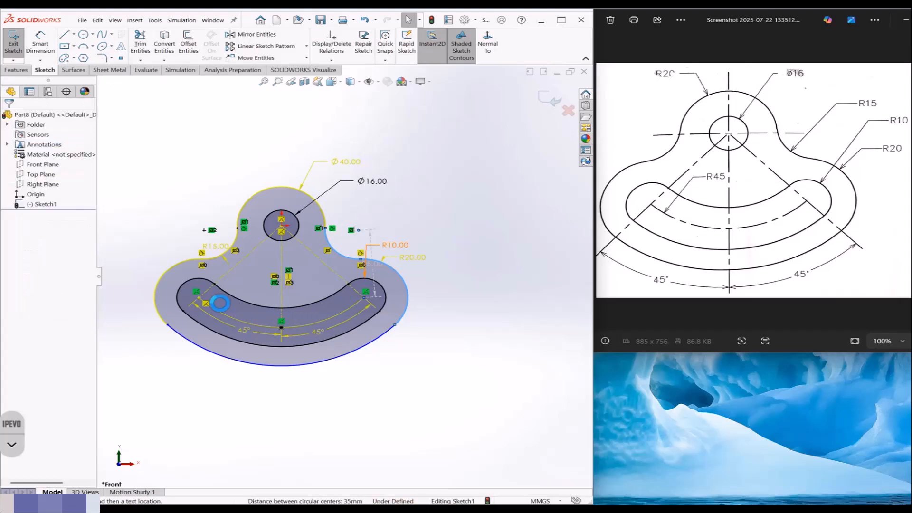
Step: Add a tangent relation between the outer bottom arc and the left R20 end arc
left_click(185, 339, "ctrl")
left_click(163, 321, "ctrl")
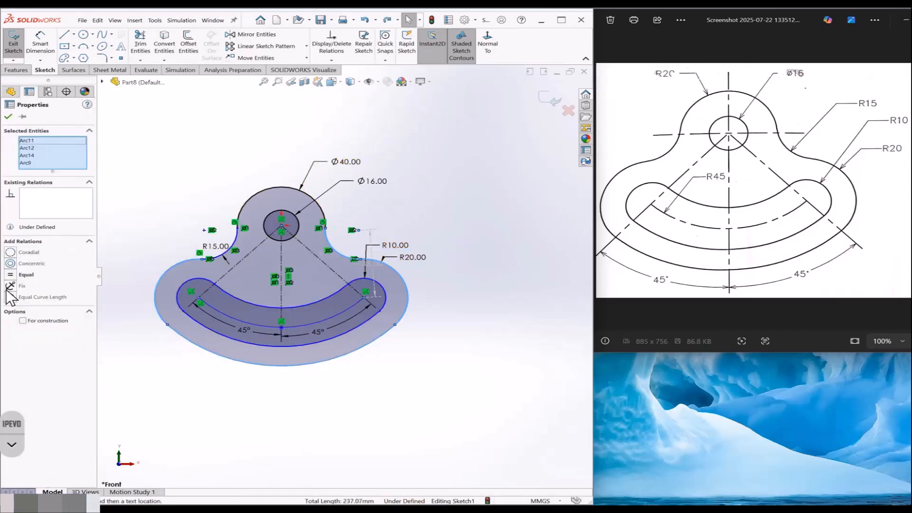
left_click(11, 284)
left_click(164, 328)
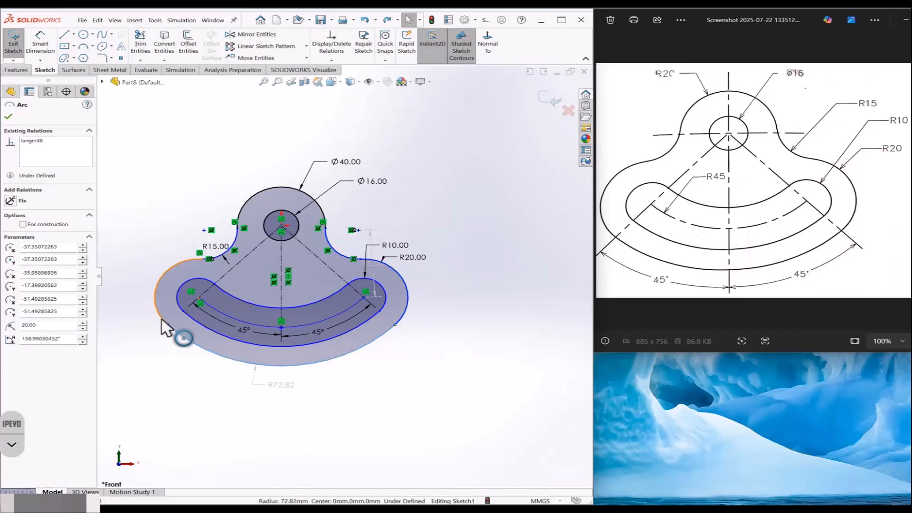
left_click(161, 320, "ctrl")
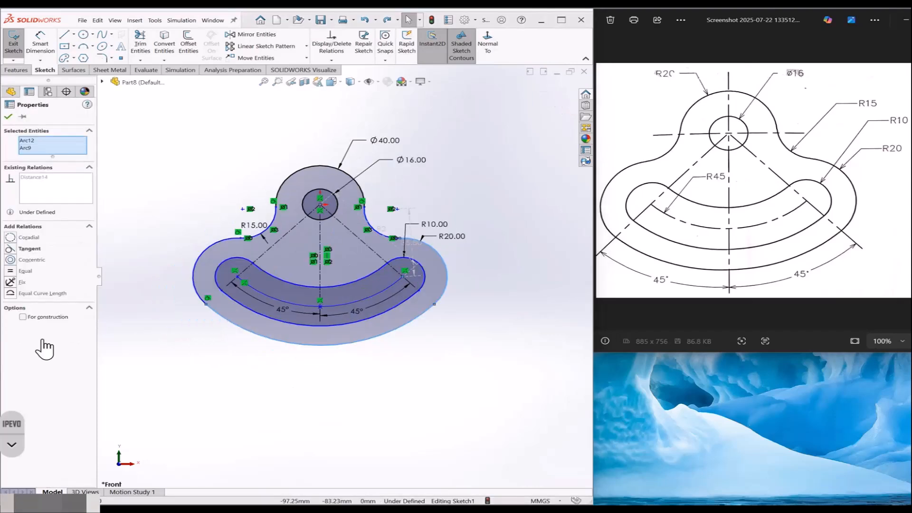
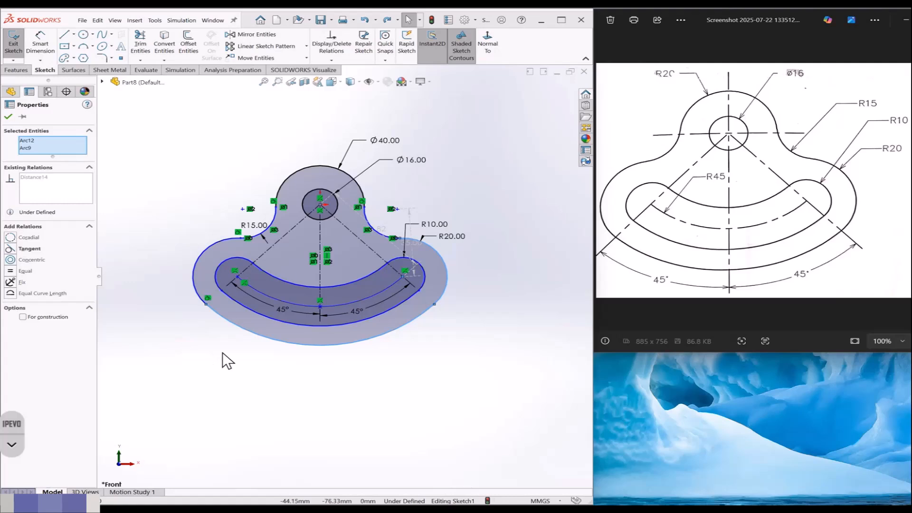
key("Escape")
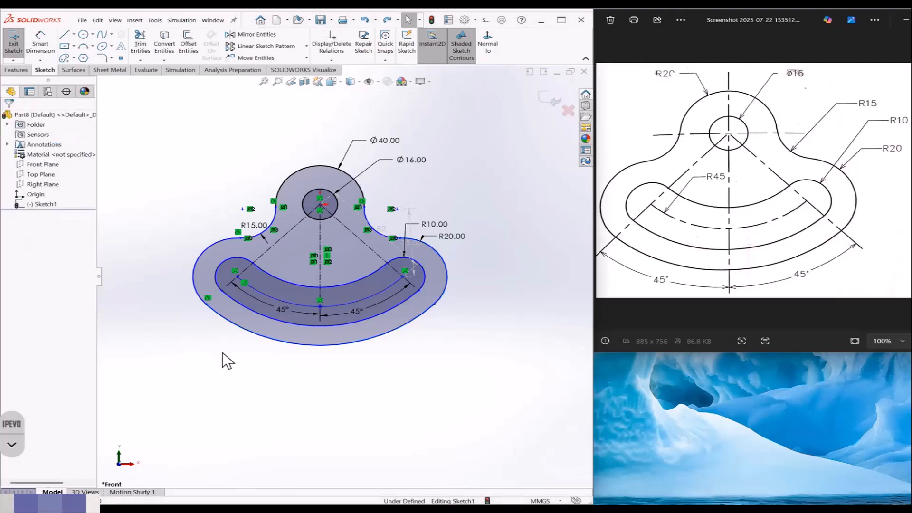
Step: Make the right R20 outer arc concentric with the inner slot's right end arc
scroll(172, 238, "down", 2)
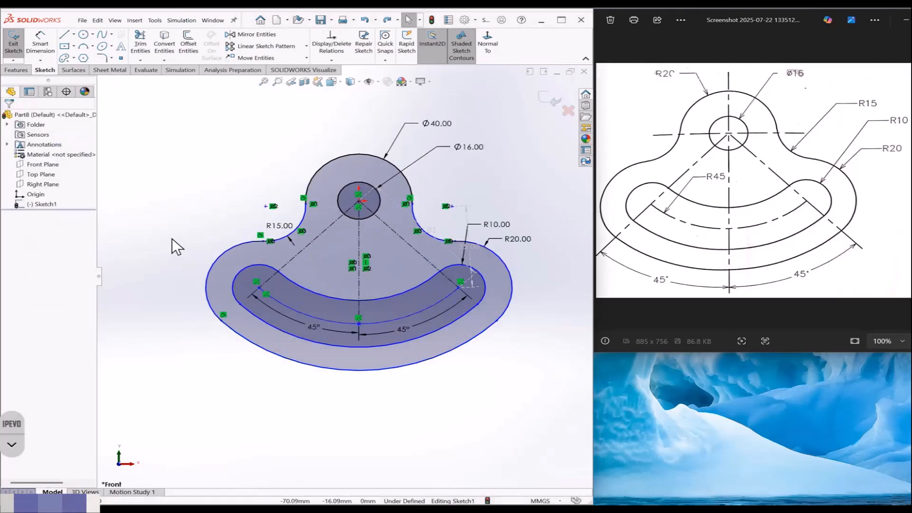
left_click(392, 201)
left_click(380, 248)
left_click(505, 297)
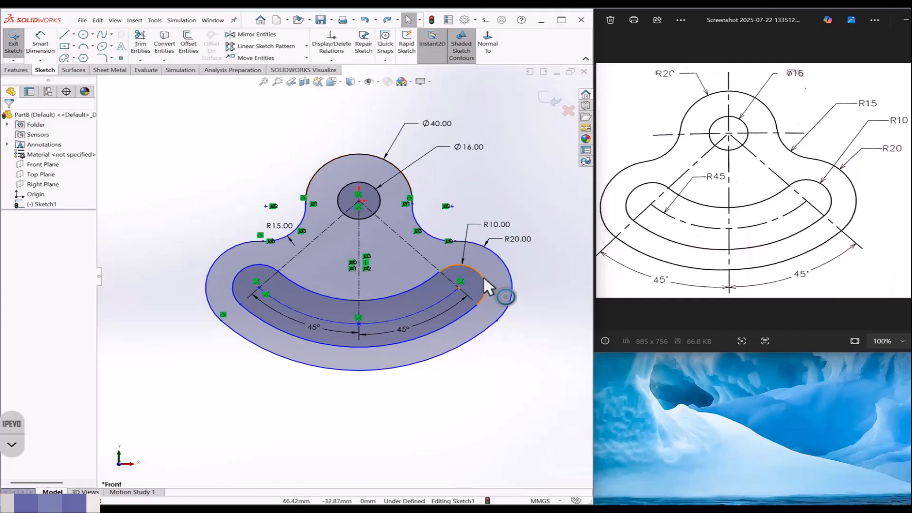
left_click(483, 275)
left_click(501, 261, "ctrl")
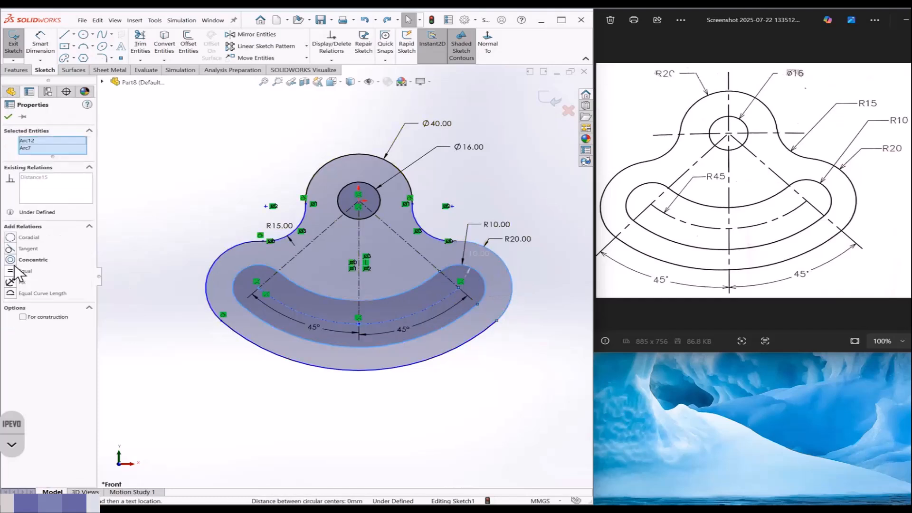
left_click(10, 271)
left_click(121, 287)
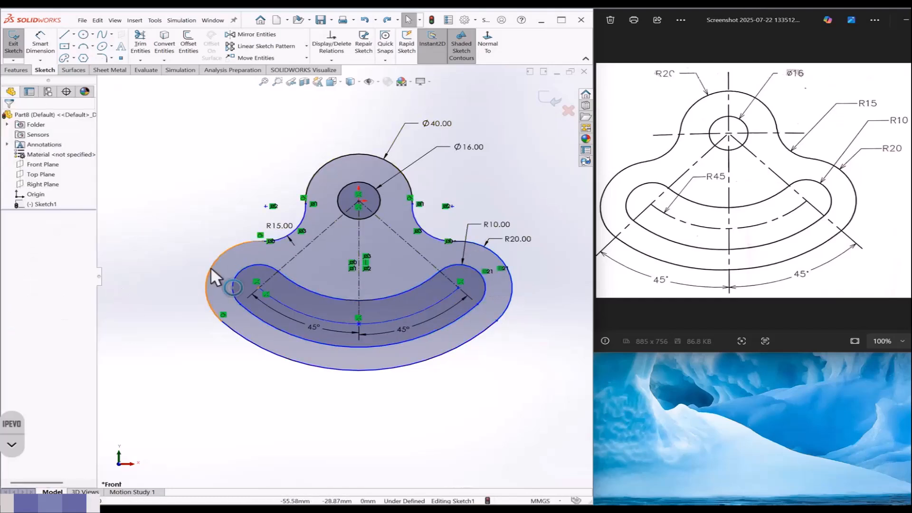
Step: Make the left R20 outer arc concentric with the inner slot's left end arc
left_click(210, 267)
left_click(246, 266, "ctrl")
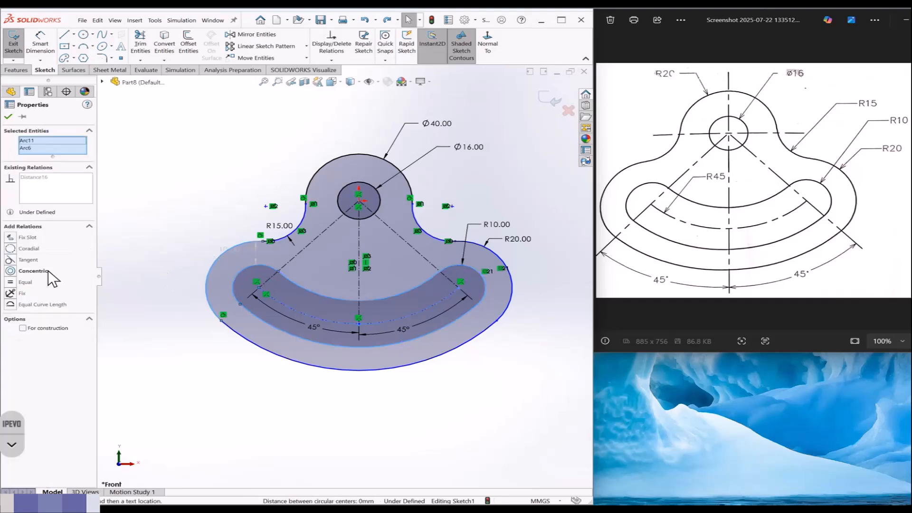
left_click(10, 271)
left_click(186, 294)
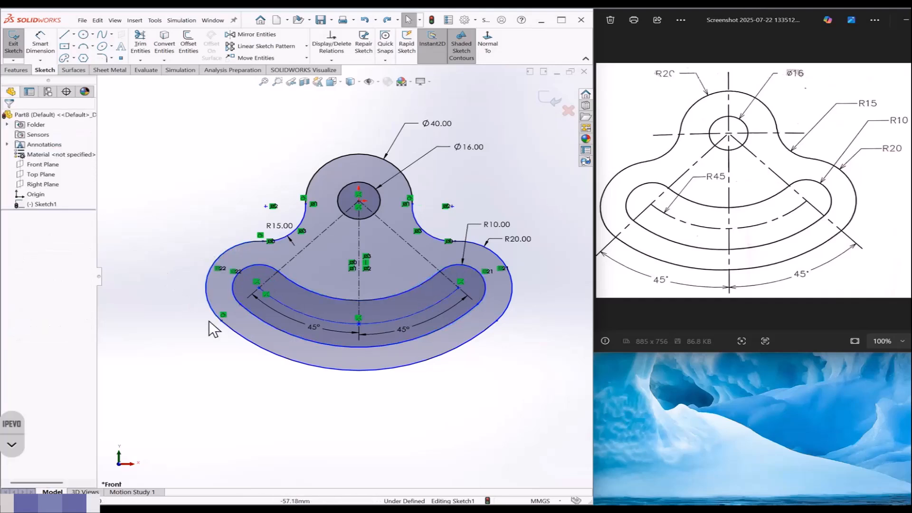
Step: Add a tangent relation between the outer bottom arc and the right R20 end arc
left_click(274, 363)
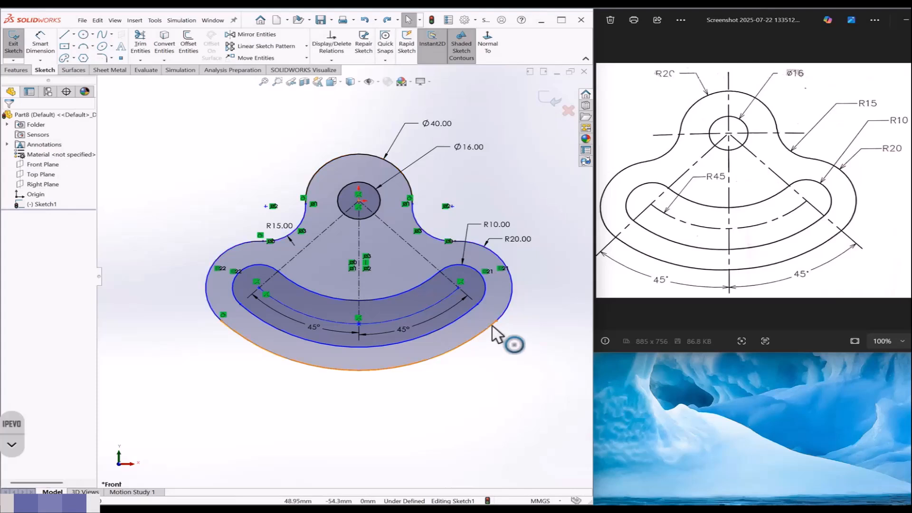
left_click(504, 314, "ctrl")
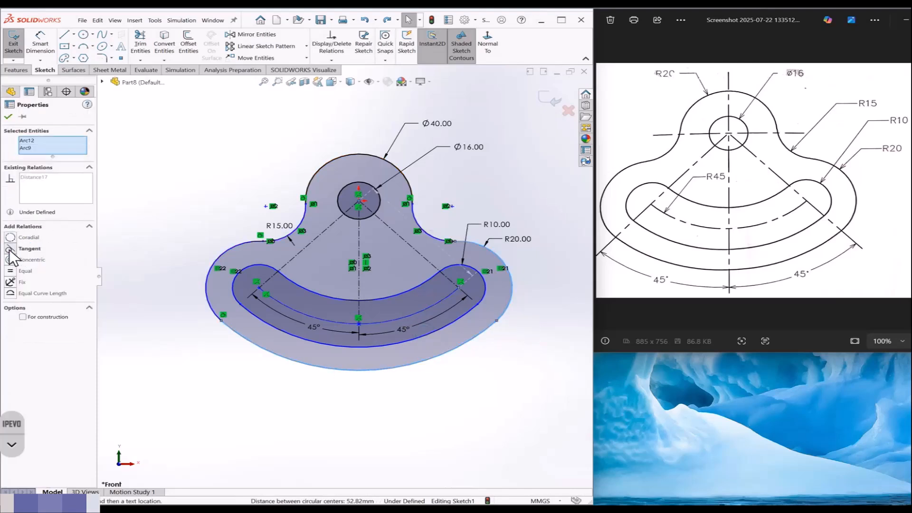
left_click(11, 250)
left_click(163, 331)
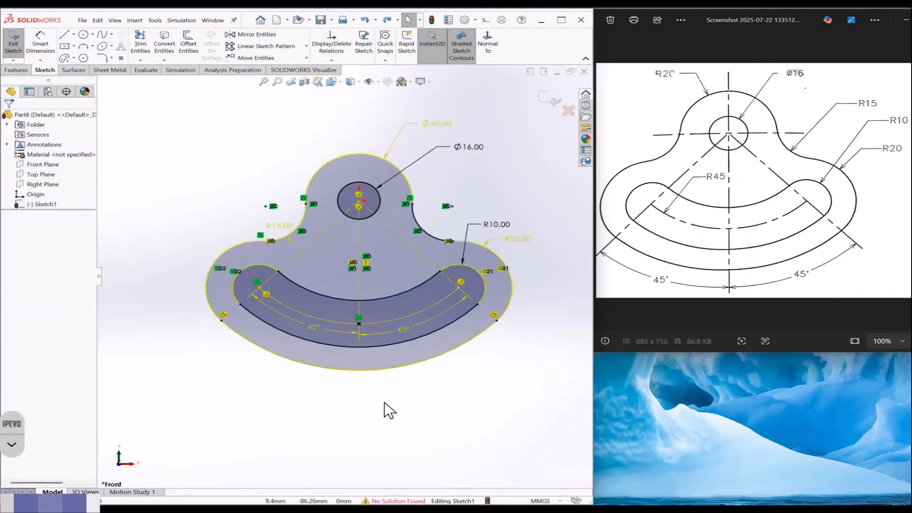
Step: Undo the tangent relation between the outer bottom arc and the right R20 end arc, and clear the selection
key("ctrl+z")
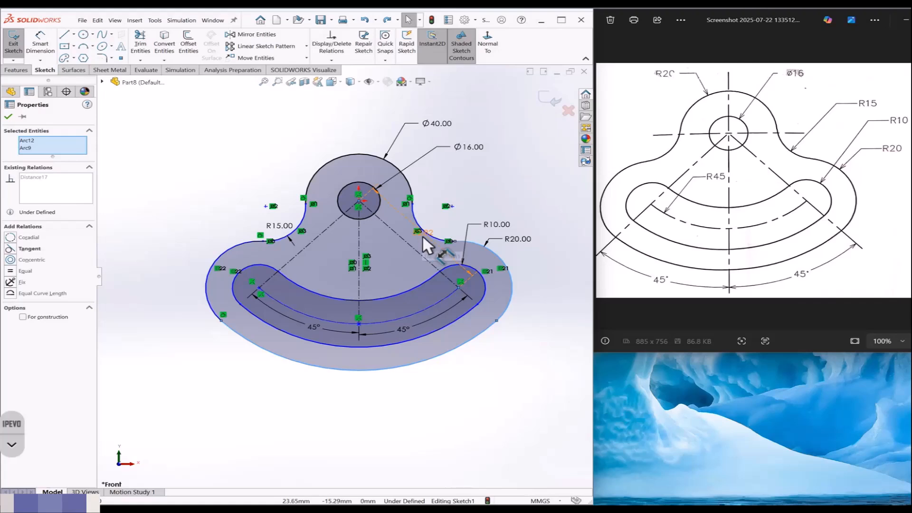
scroll(436, 234, "down", 3)
left_click(440, 261)
key("Delete")
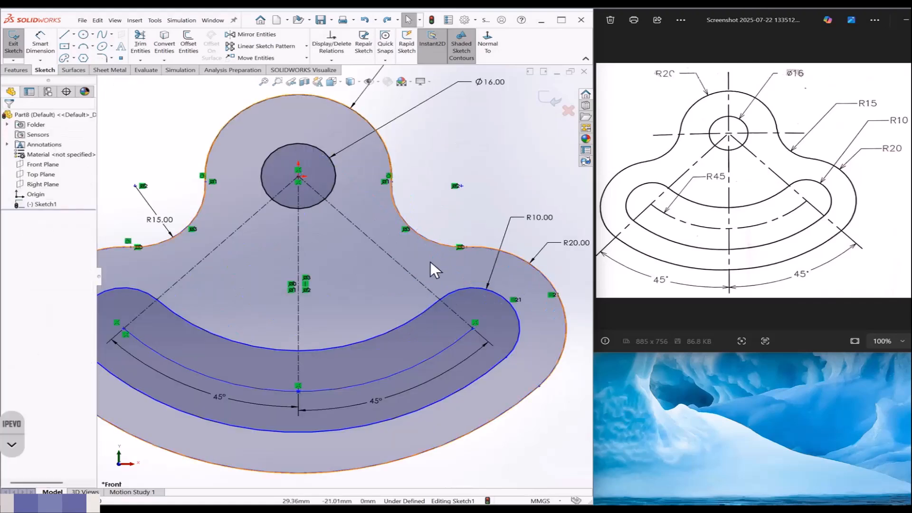
Step: Add a vertical relation between the midpoint of the inner slot's centre arc and the origin at the hole's centre
left_click(300, 378)
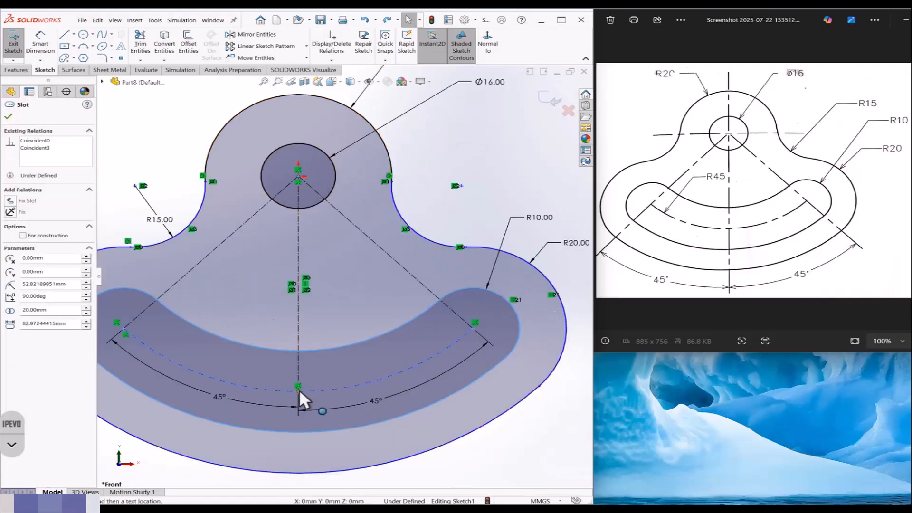
left_click(299, 391)
left_click(299, 175, "ctrl")
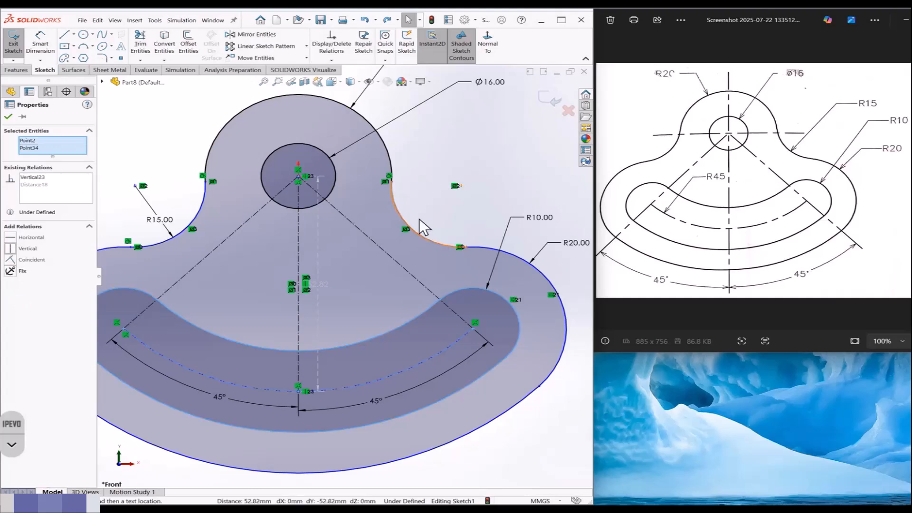
left_click(451, 208)
scroll(423, 213, "up", 2)
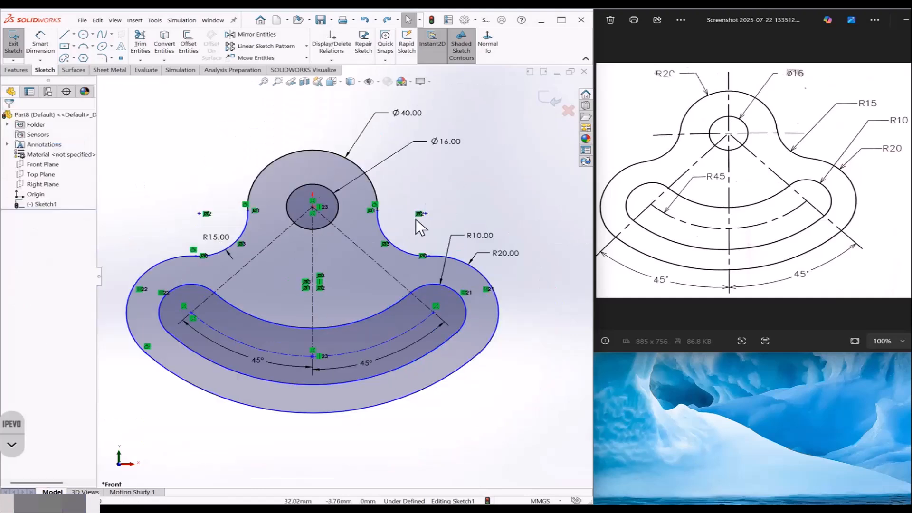
Step: Resize the inner slot freehand to a centre-arc radius of about 49 mm
left_click(249, 349)
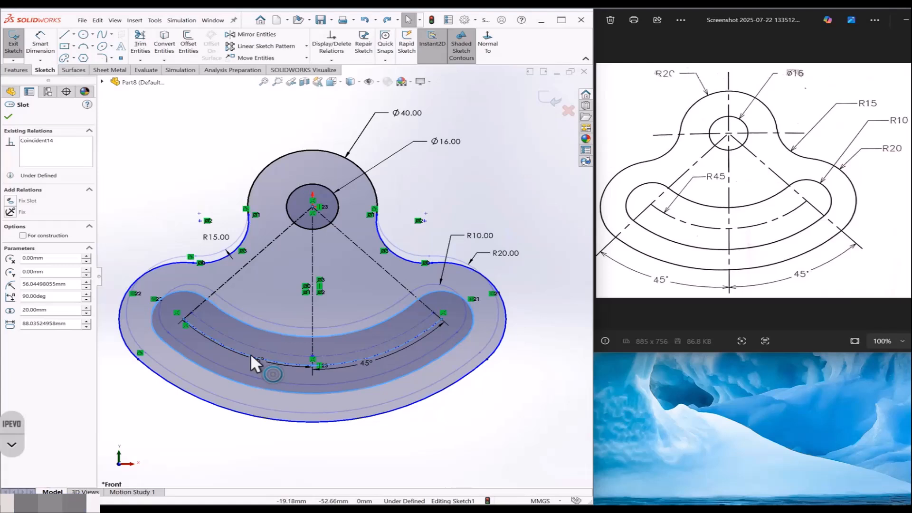
left_click_drag(250, 353, 256, 333)
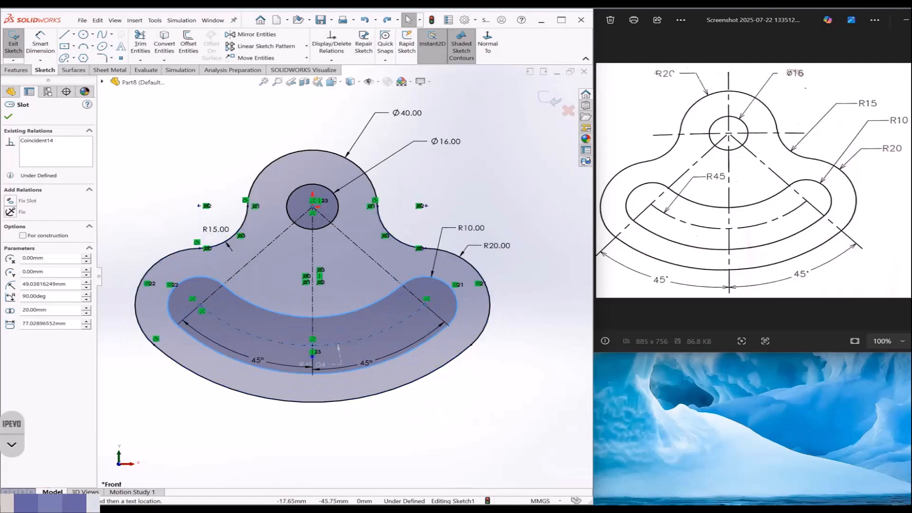
left_click(626, 237)
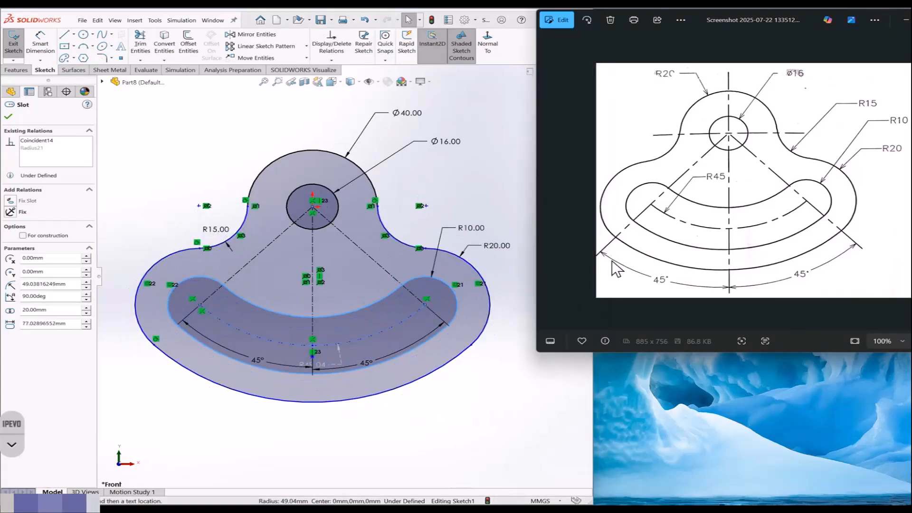
left_click(449, 405)
Step: Dimension the vertical distance from the hole's centre to the midpoint of the slot's centre arc and set it to 50 mm
left_click(40, 44)
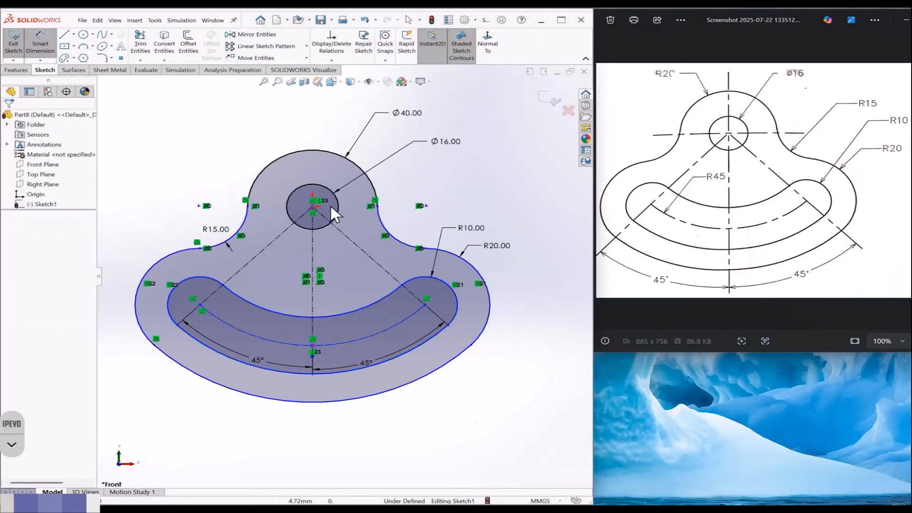
left_click(313, 203)
left_click(313, 349)
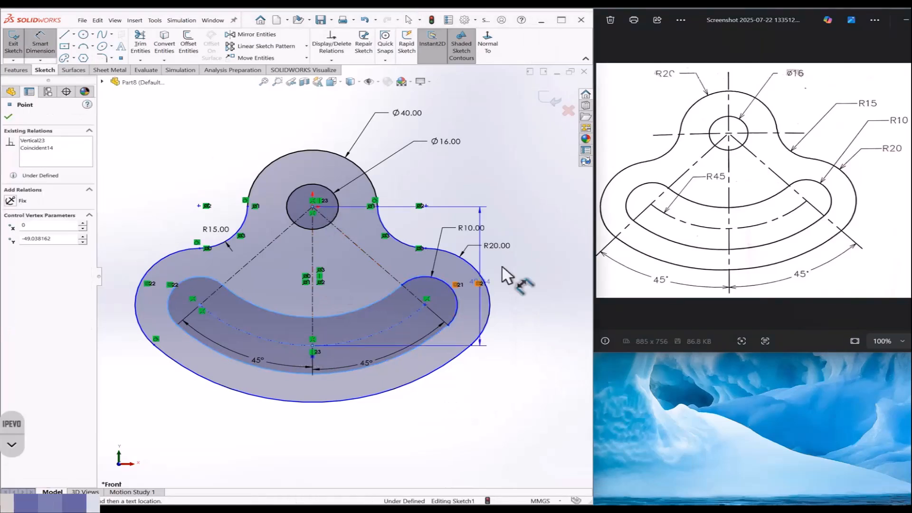
left_click(528, 275)
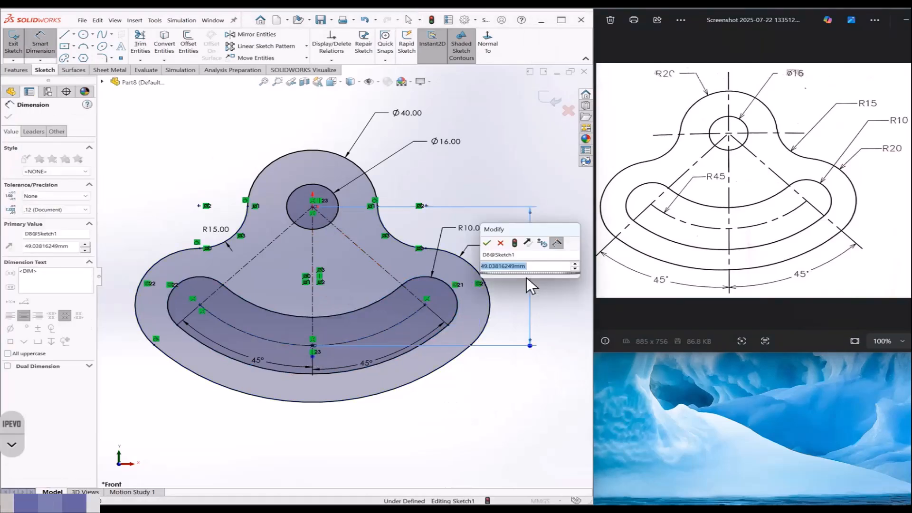
left_click(487, 243)
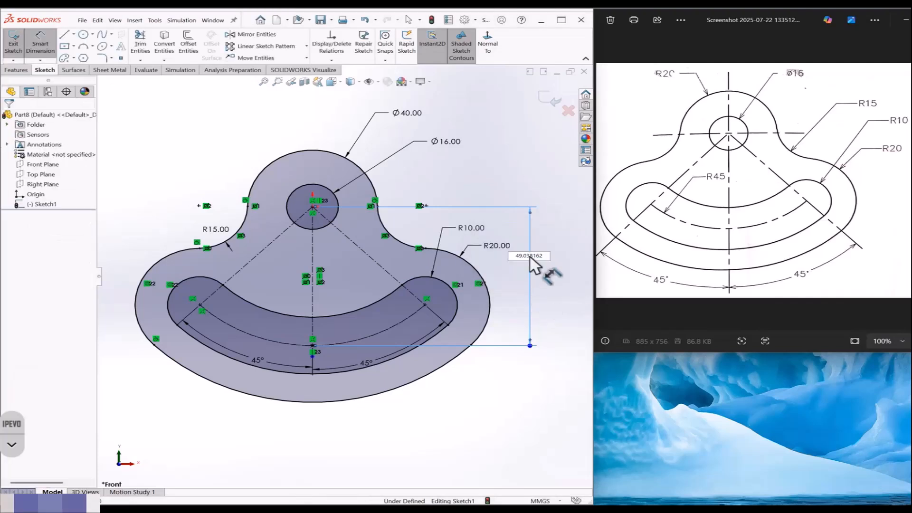
double_click(529, 256)
type("50")
key("Return")
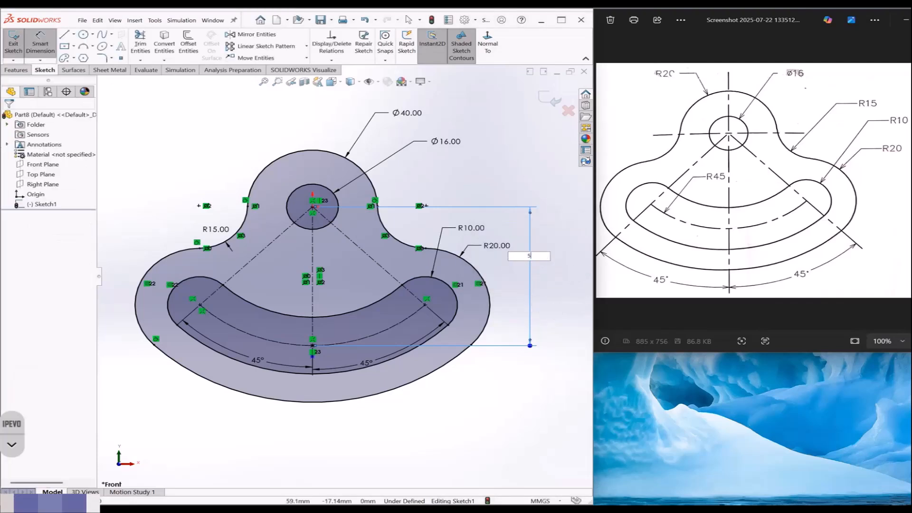
key("z")
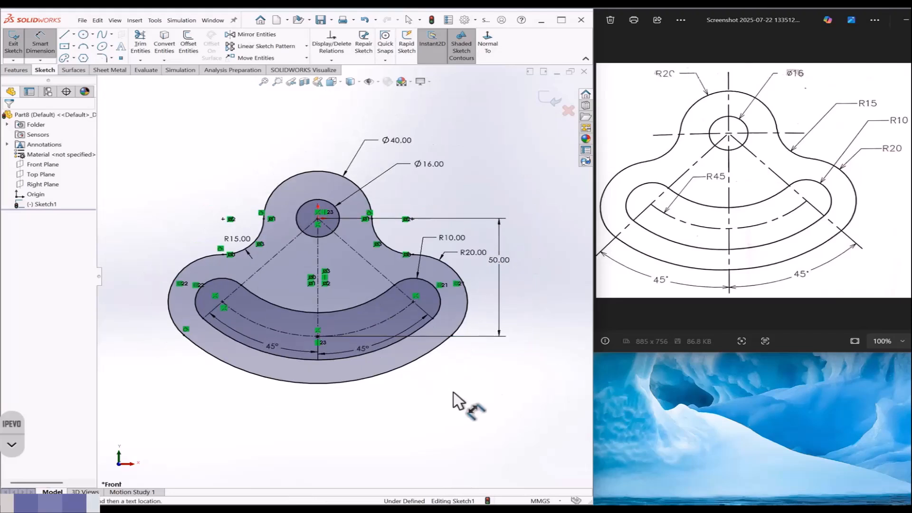